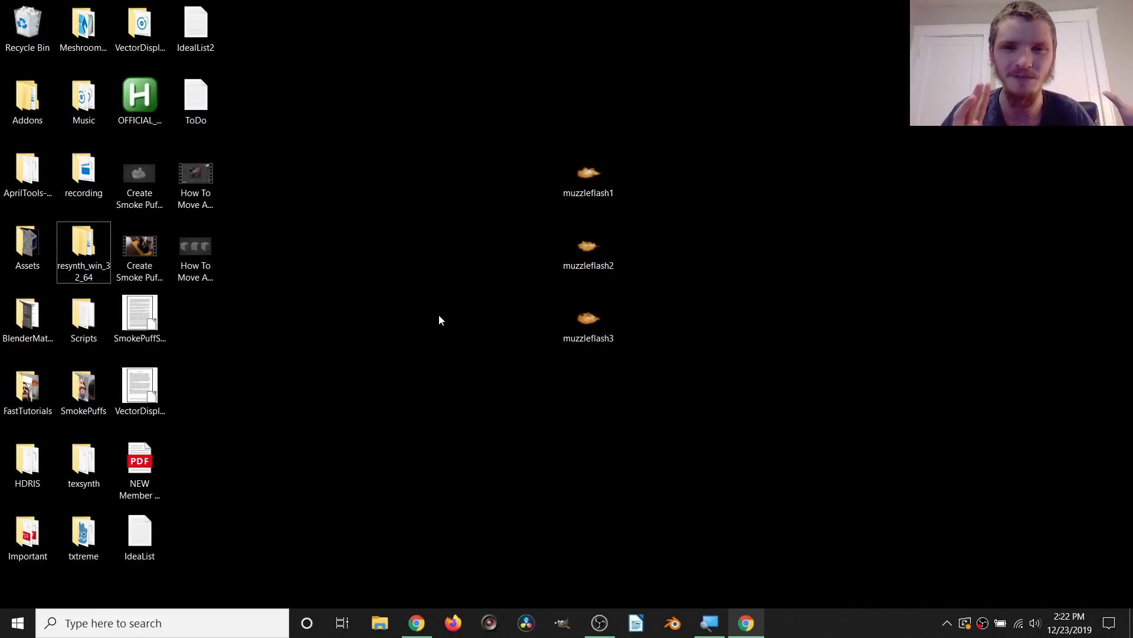
# - View the muzzleflash1, muzzleflash2 and muzzleflash3 images from the desktop, and close the image viewer
pyautogui.doubleClick(578, 172)
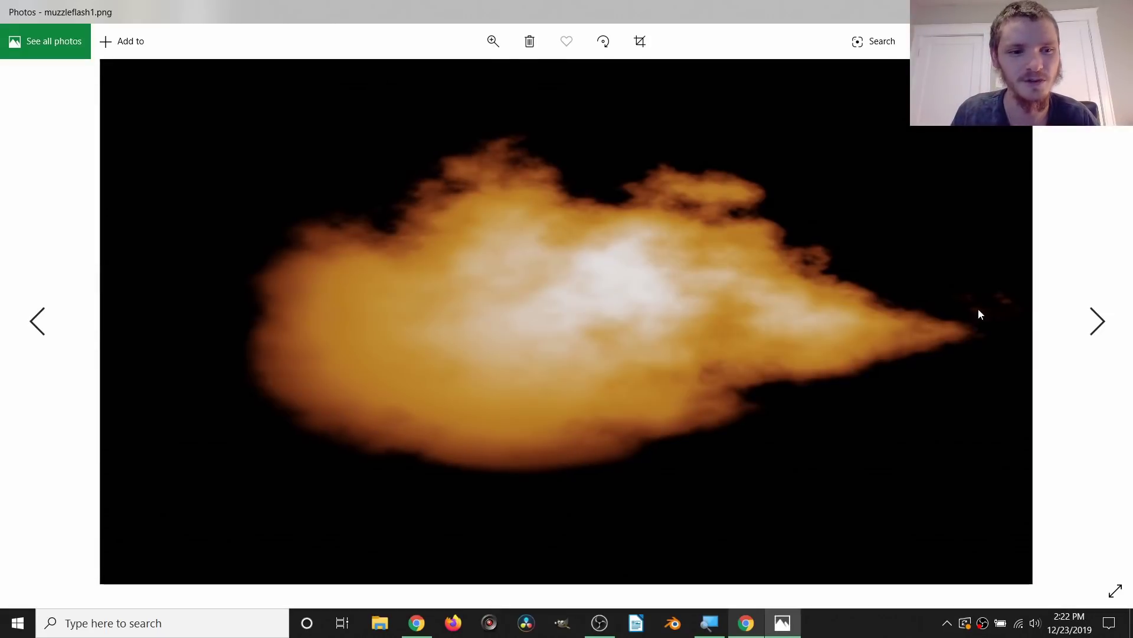
pyautogui.click(1099, 319)
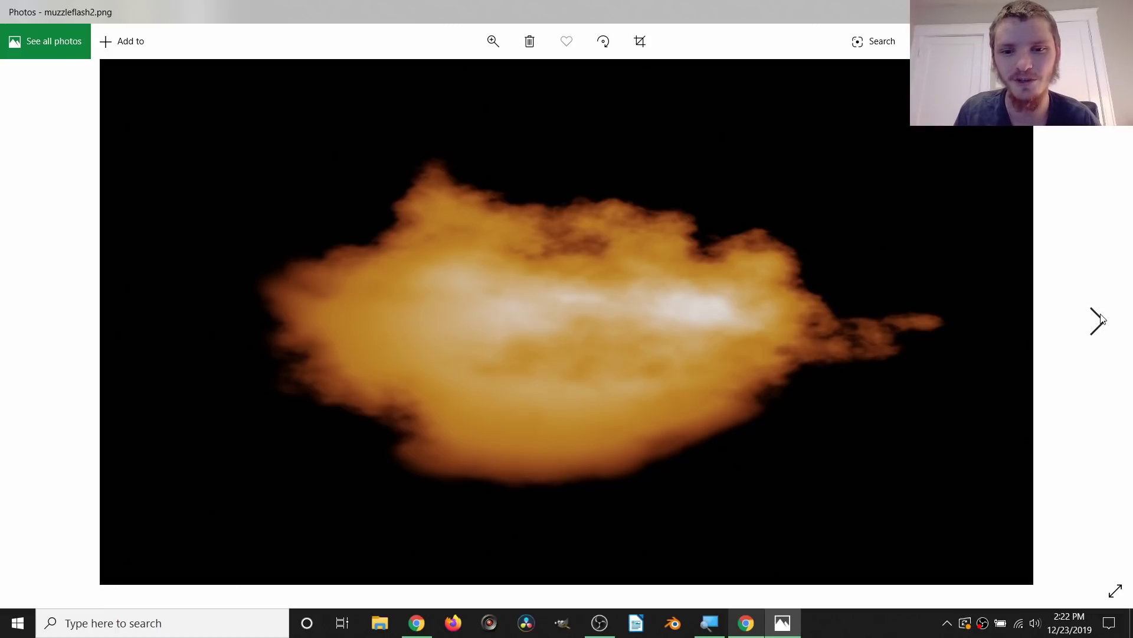
pyautogui.click(1101, 319)
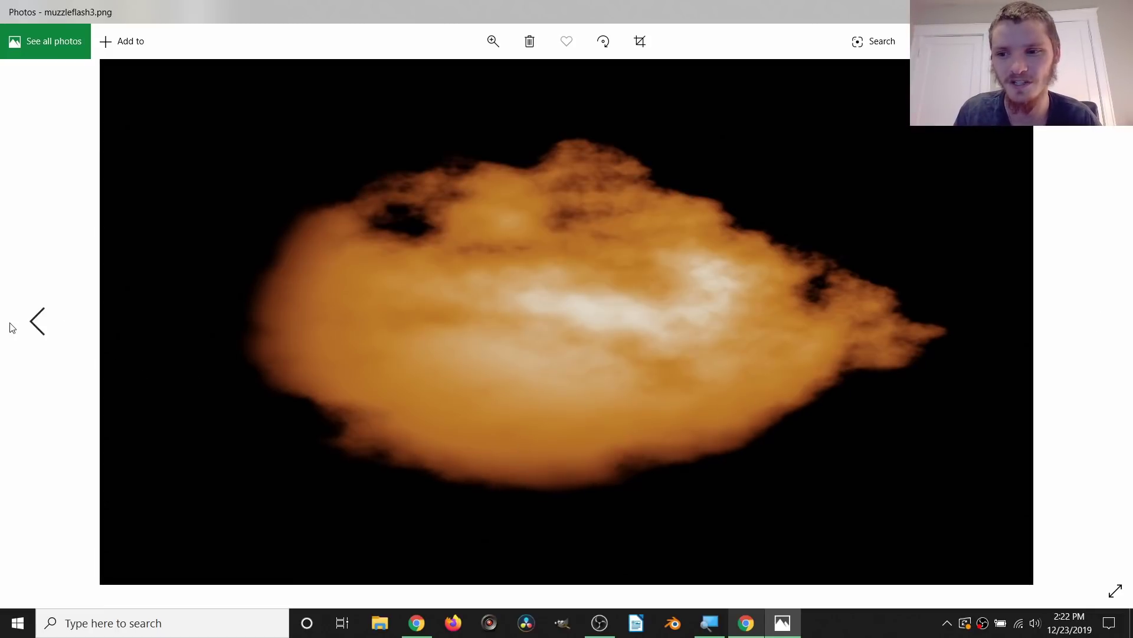
pyautogui.click(39, 323)
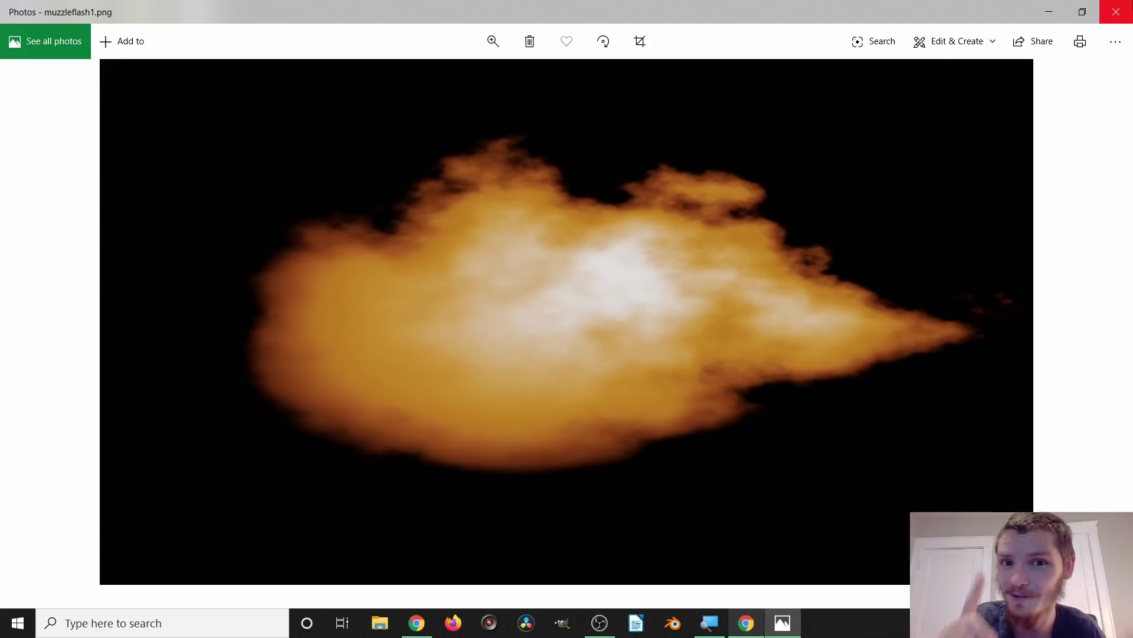
pyautogui.click(1116, 12)
# - Search Google in Chrome for "muzzle flashes" and show the image results in a maximized window
pyautogui.click(746, 622)
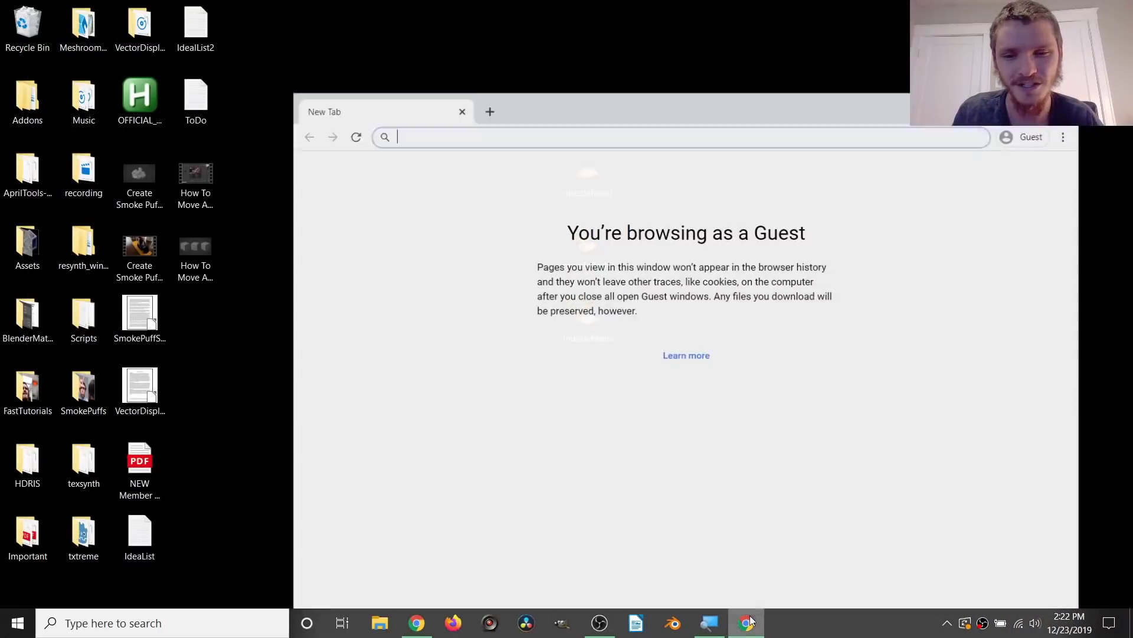
pyautogui.write('muzzle ')
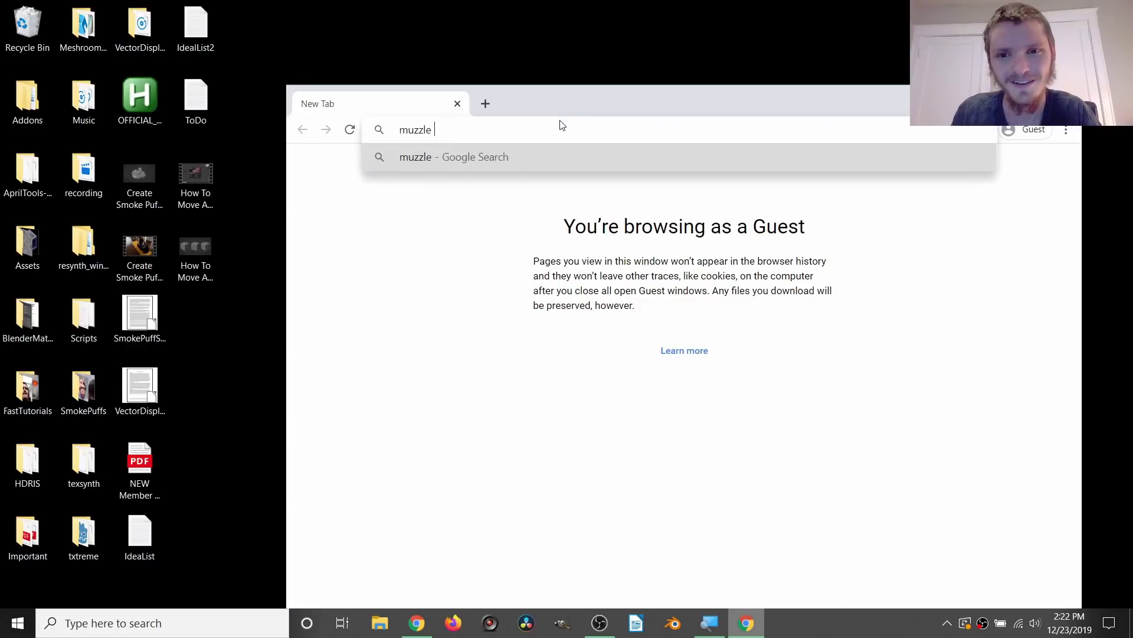
pyautogui.write('flashes')
pyautogui.press('Return')
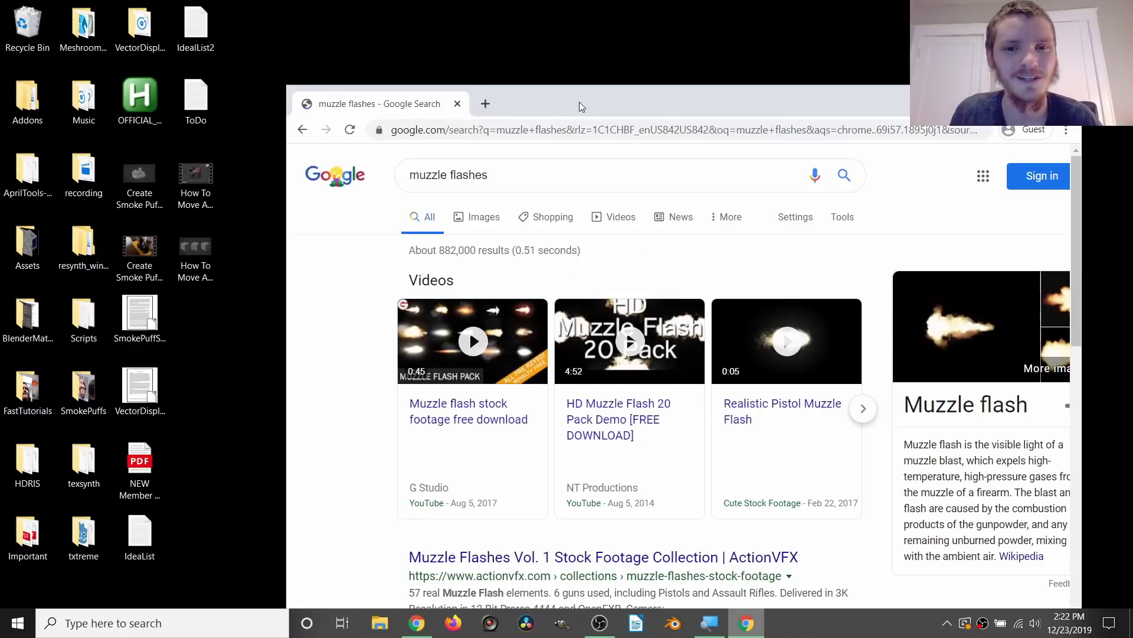
pyautogui.moveTo(579, 101); pyautogui.dragTo(519, 0)
pyautogui.click(195, 126)
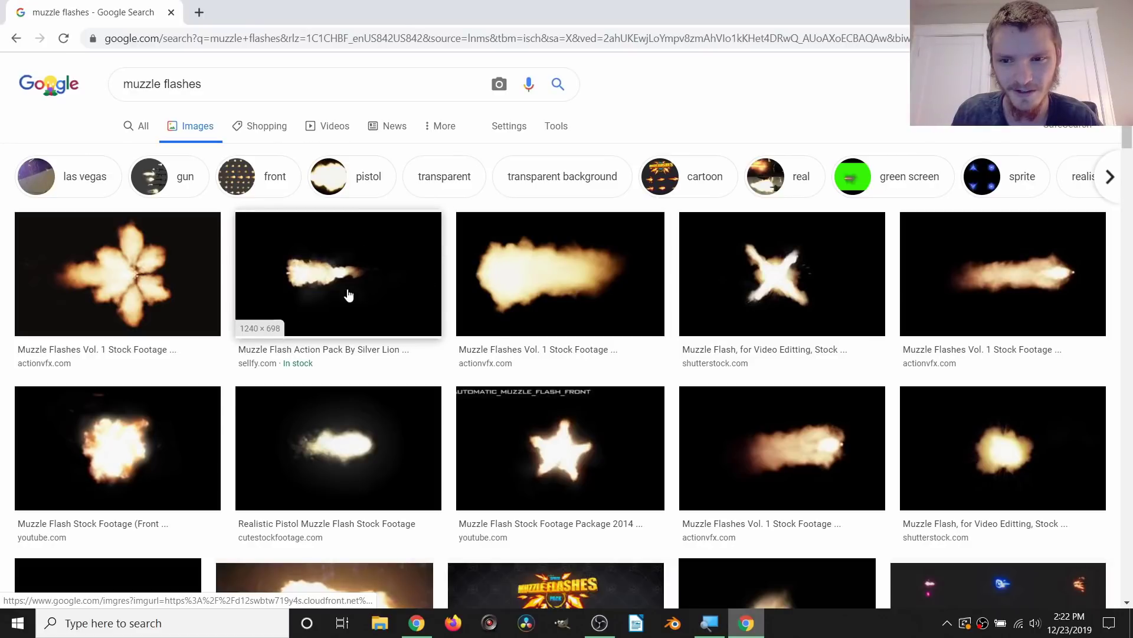
# - Examine the muzzle flash image results, previewing the Silver Lion action pack picture and the Wikipedia picture for shape and colour reference
pyautogui.click(349, 293)
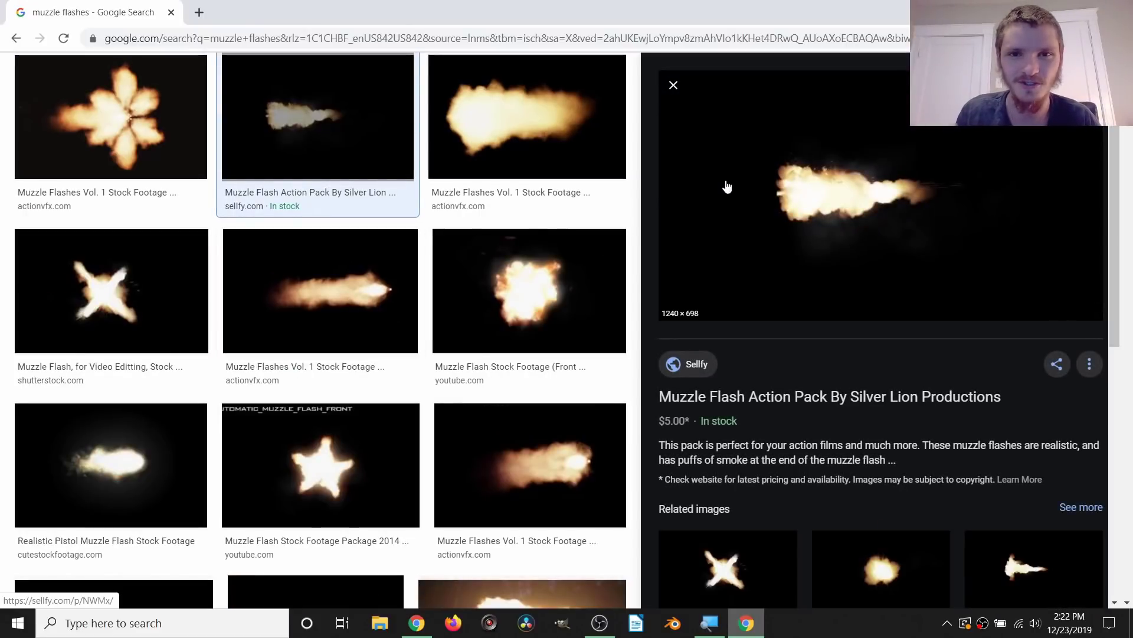
pyautogui.click(674, 86)
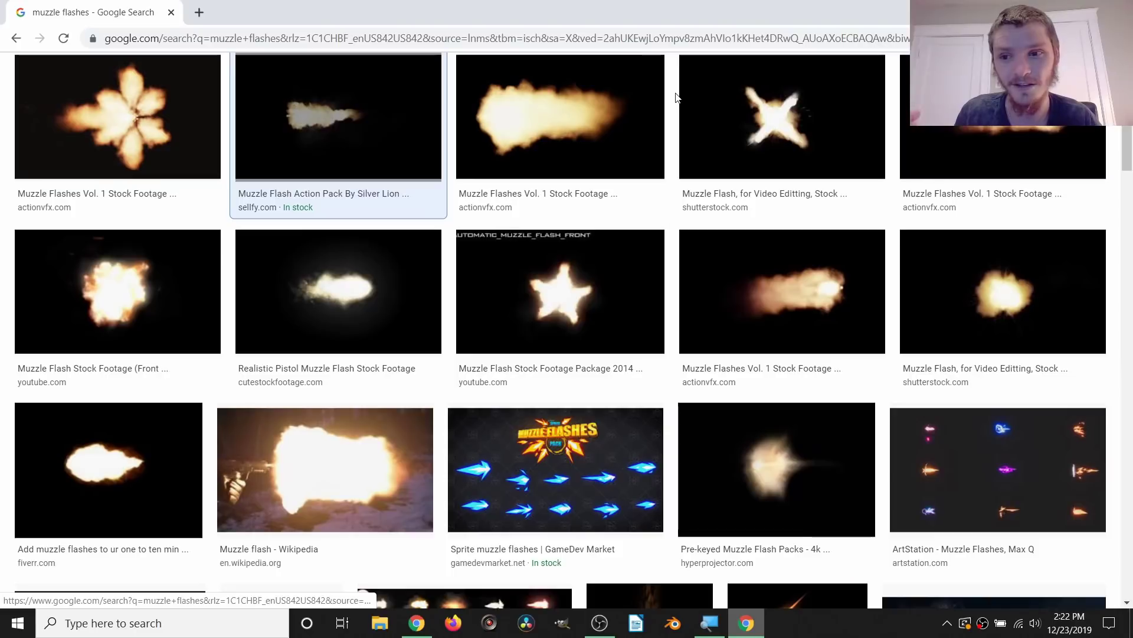
pyautogui.scroll(-3, 635, 175)
pyautogui.click(349, 337)
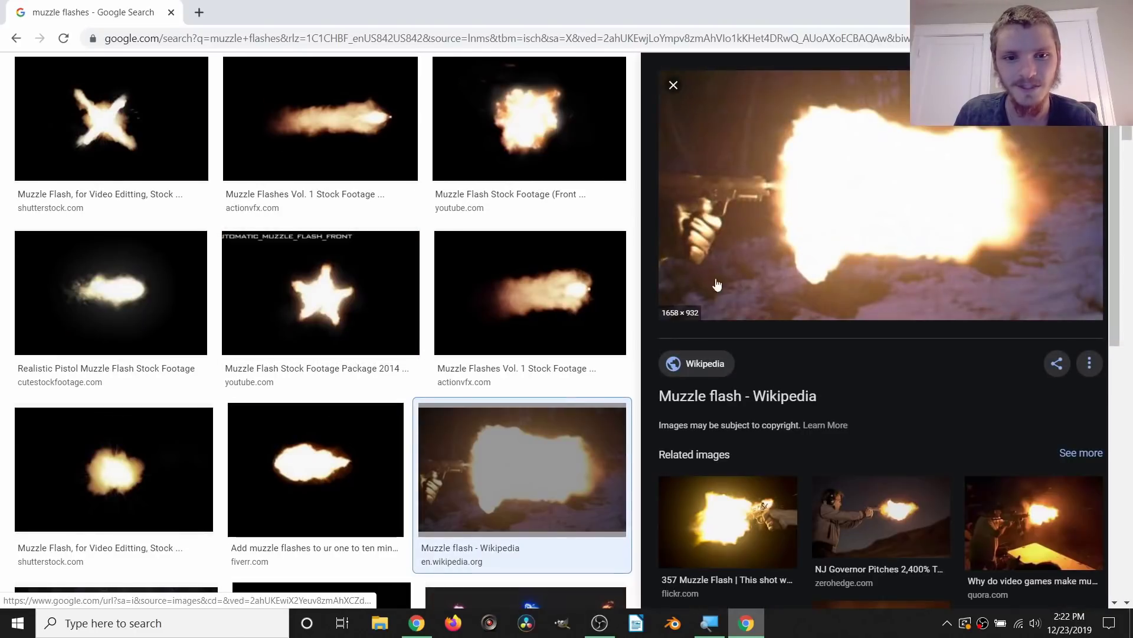
pyautogui.click(684, 87)
pyautogui.scroll(-6, 597, 172)
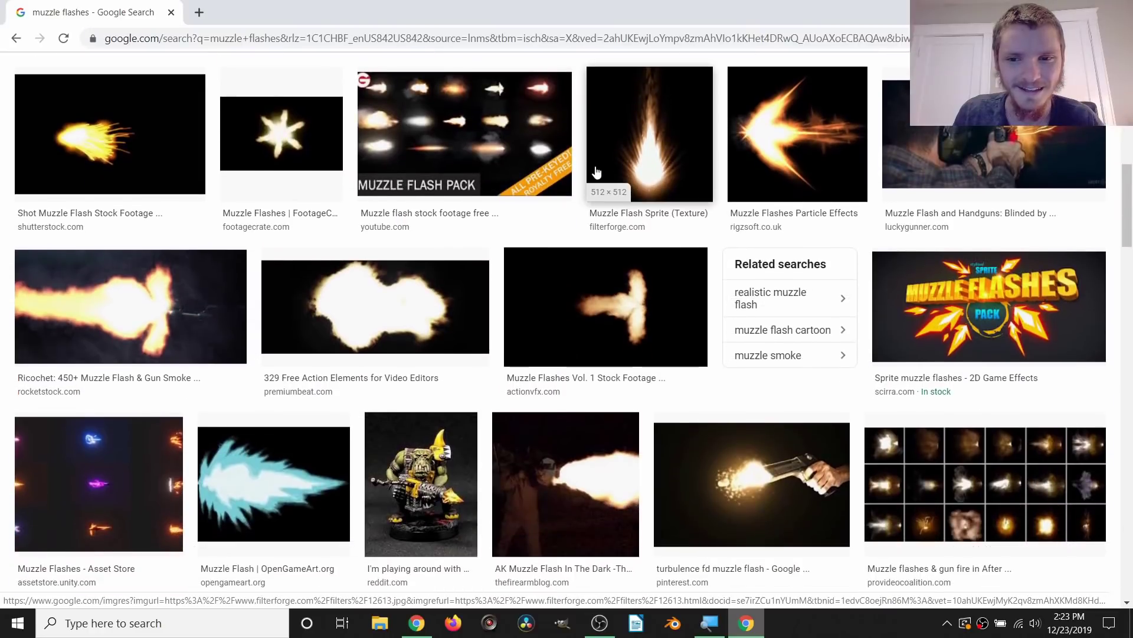
pyautogui.scroll(6, 597, 172)
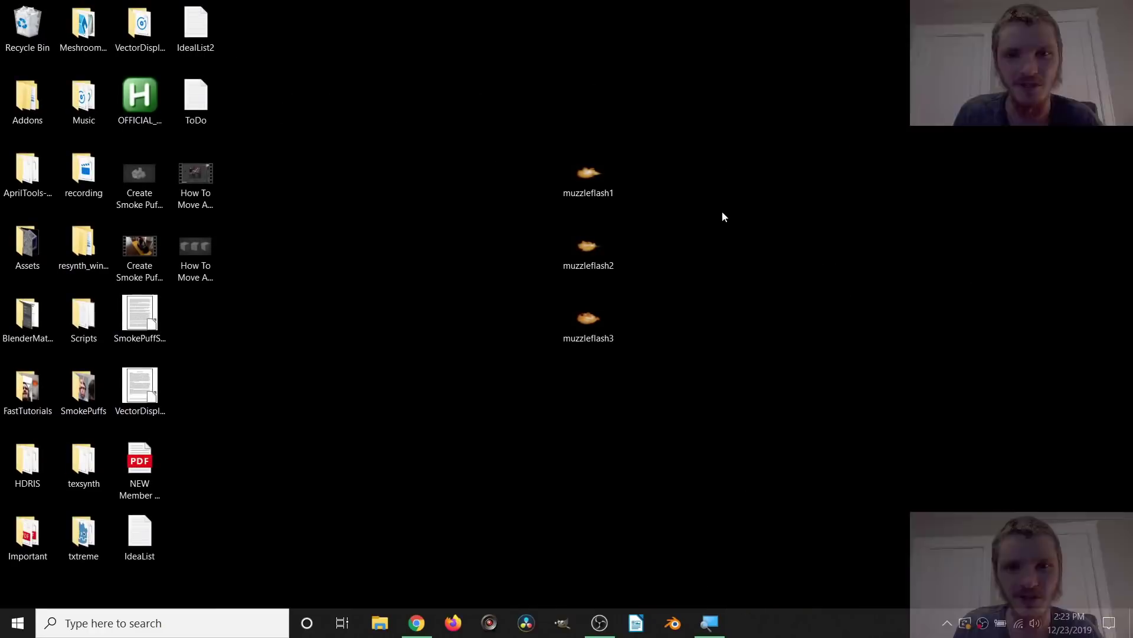
# - Launch Blender, dismiss the splash screen and delete all the default scene objects
pyautogui.click(670, 621)
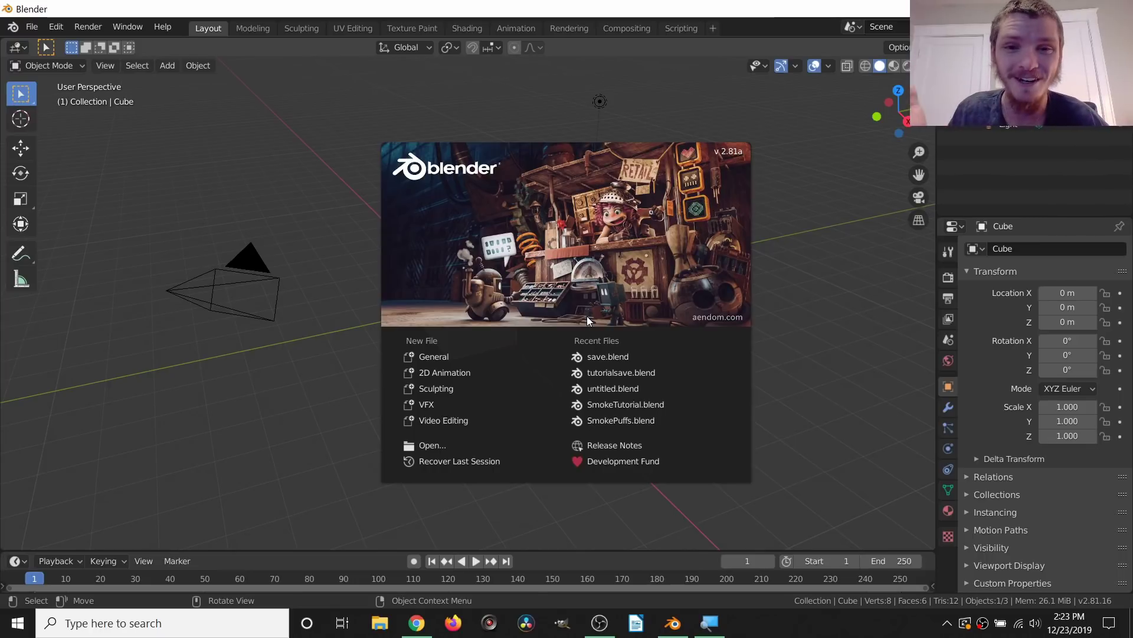
pyautogui.click(862, 304)
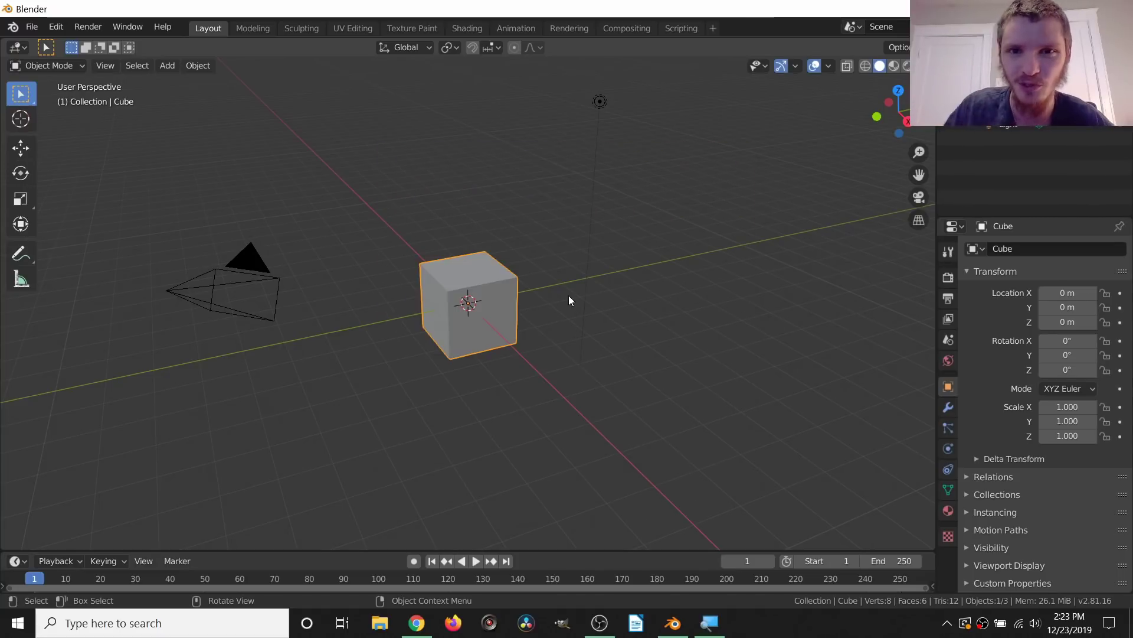
pyautogui.press('a')
pyautogui.press('x')
pyautogui.click(498, 244)
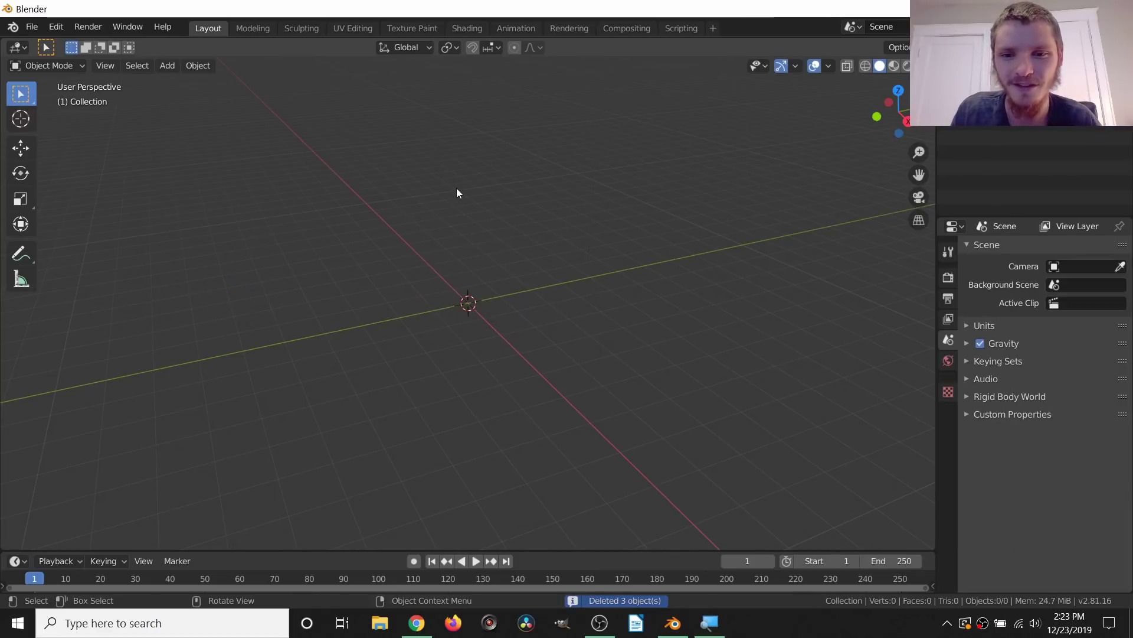
# - Make the Blender window fullscreen and add a mesh plane at the world origin
pyautogui.press('q')
pyautogui.click(456, 187)
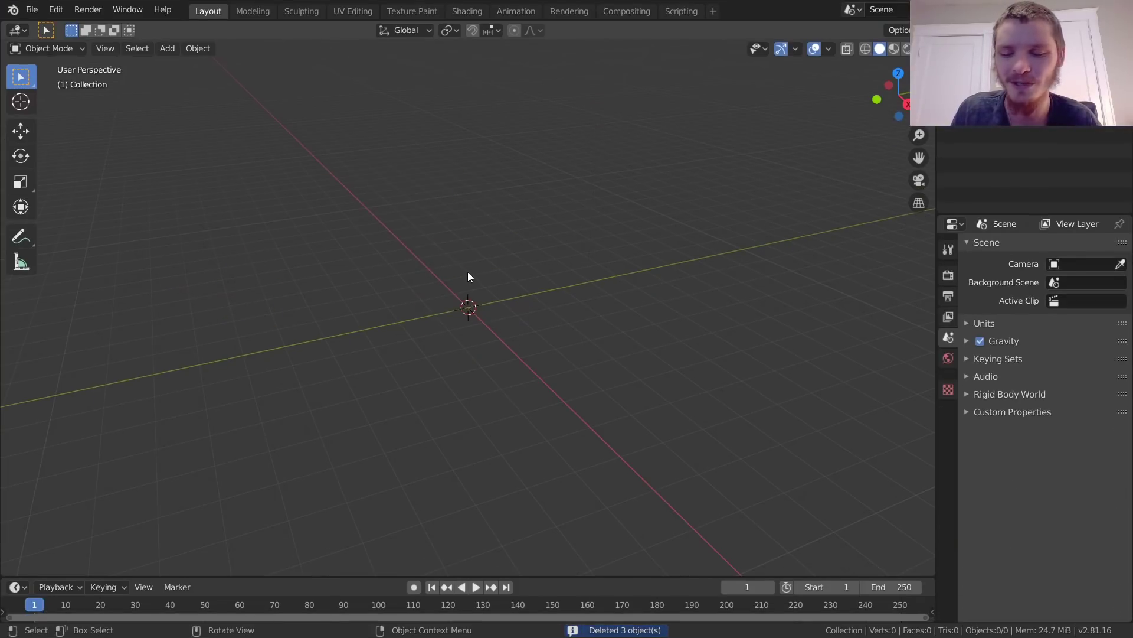
pyautogui.hotkey('shift', 'a')
pyautogui.click(557, 270)
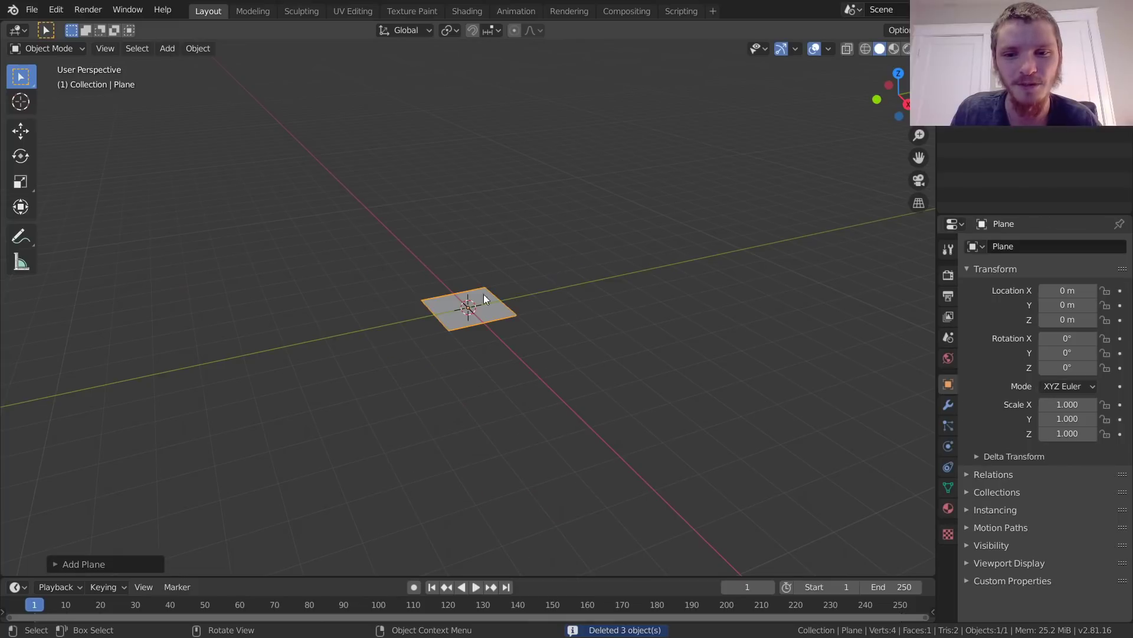
pyautogui.scroll(5, 484, 299)
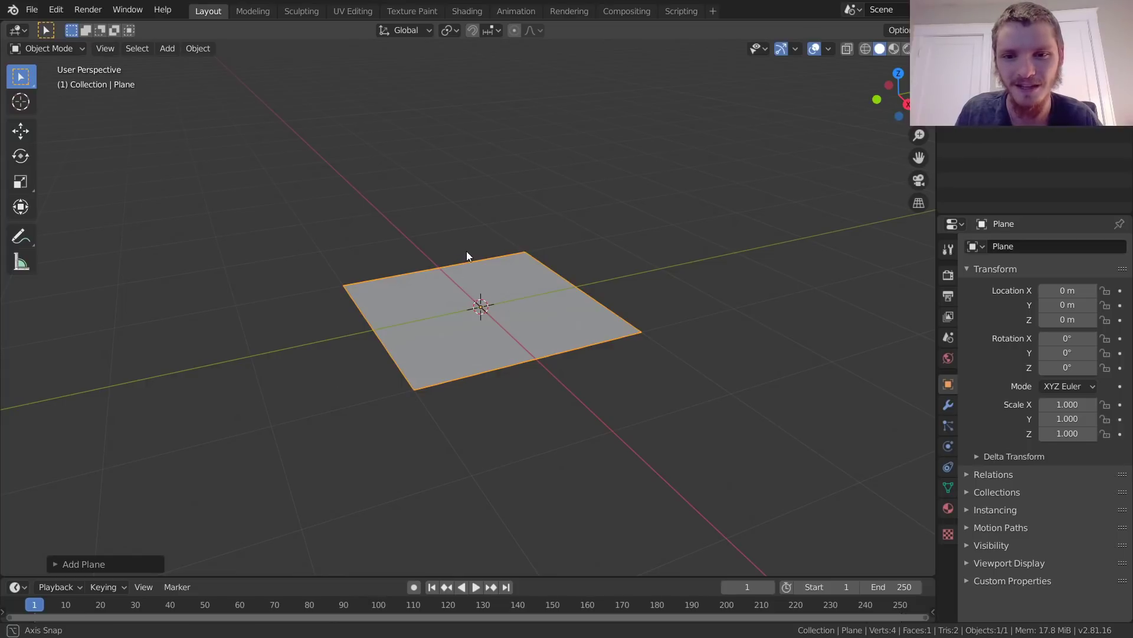
pyautogui.moveTo(468, 253); pyautogui.dragTo(488, 256, button='middle')
pyautogui.scroll(-2, 488, 248)
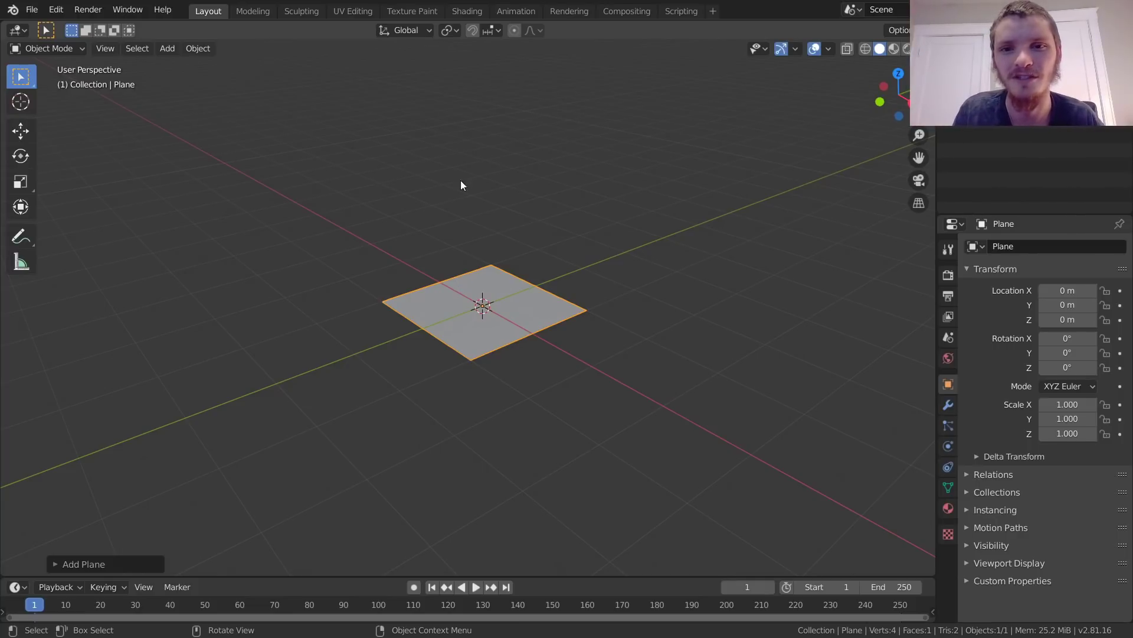
# - Switch to the Shading workspace and frame the plane in top orthographic view
pyautogui.click(465, 11)
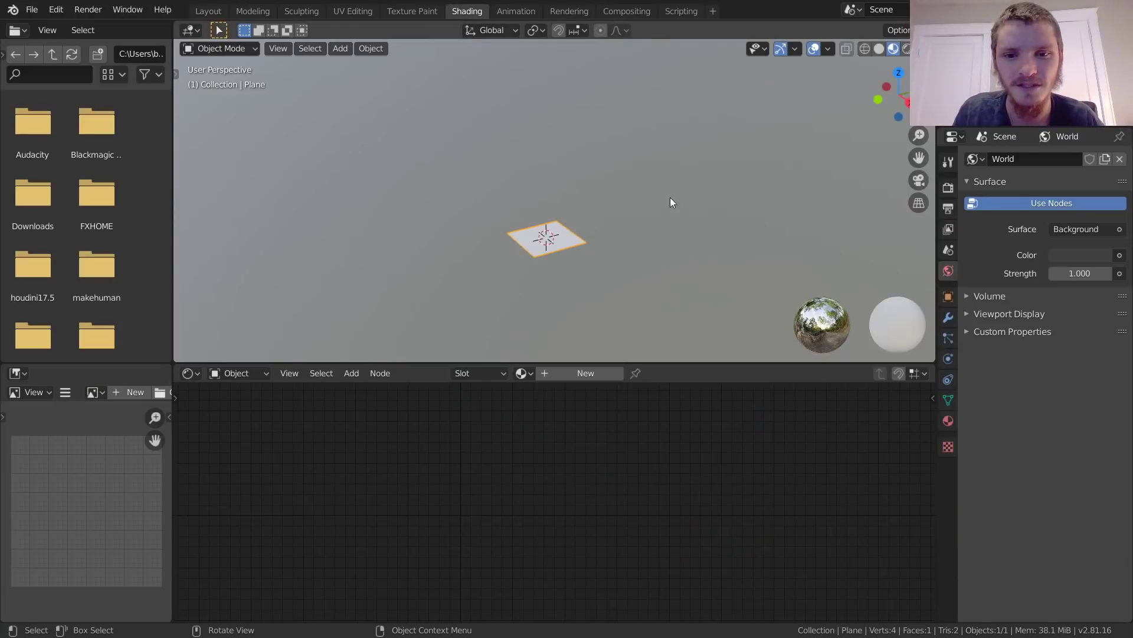
pyautogui.press('KP_7')
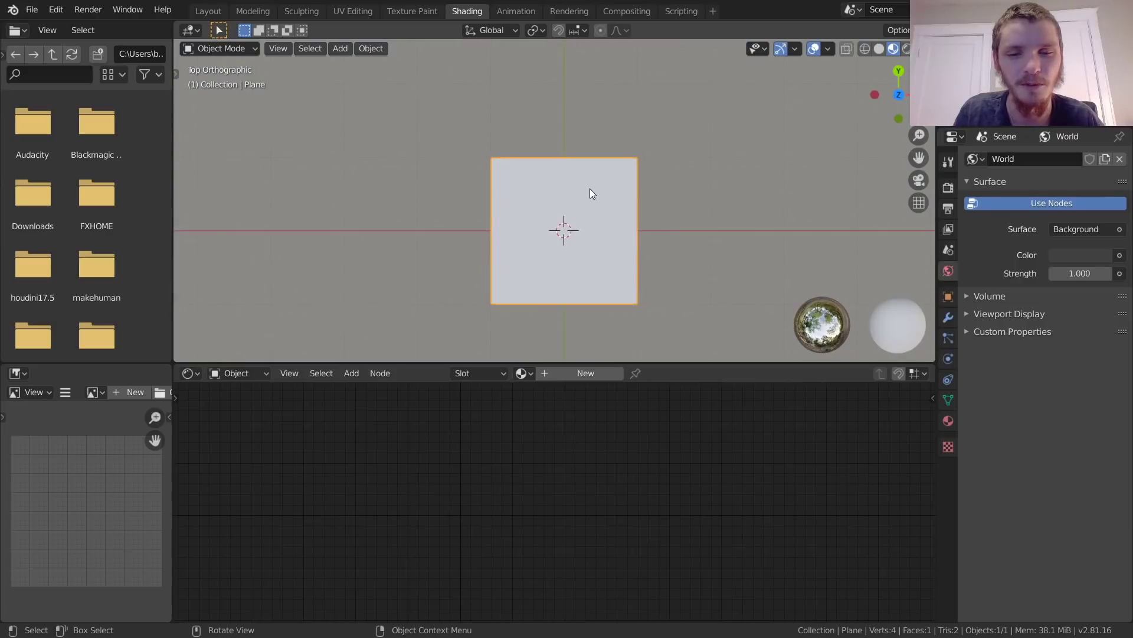
pyautogui.scroll(4, 590, 190)
pyautogui.keyDown('shift'); pyautogui.moveTo(602, 211); pyautogui.dragTo(578, 171, button='middle'); pyautogui.keyUp('shift')
pyautogui.click(898, 82)
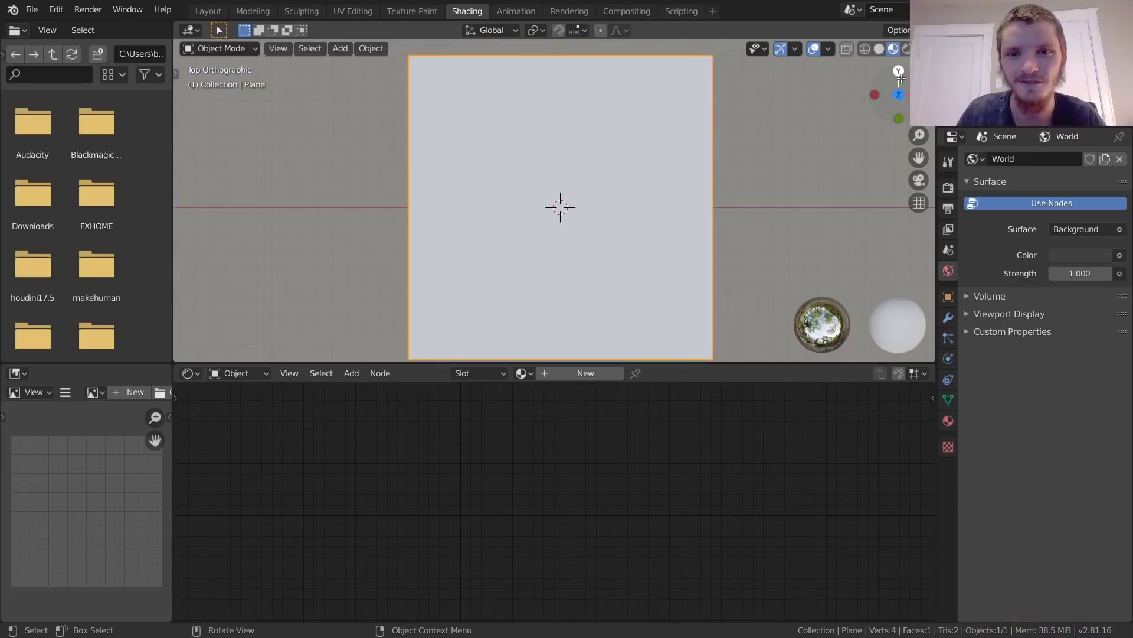
# - Keep Eevee as the render engine and set the viewport to rendered shading
pyautogui.click(948, 187)
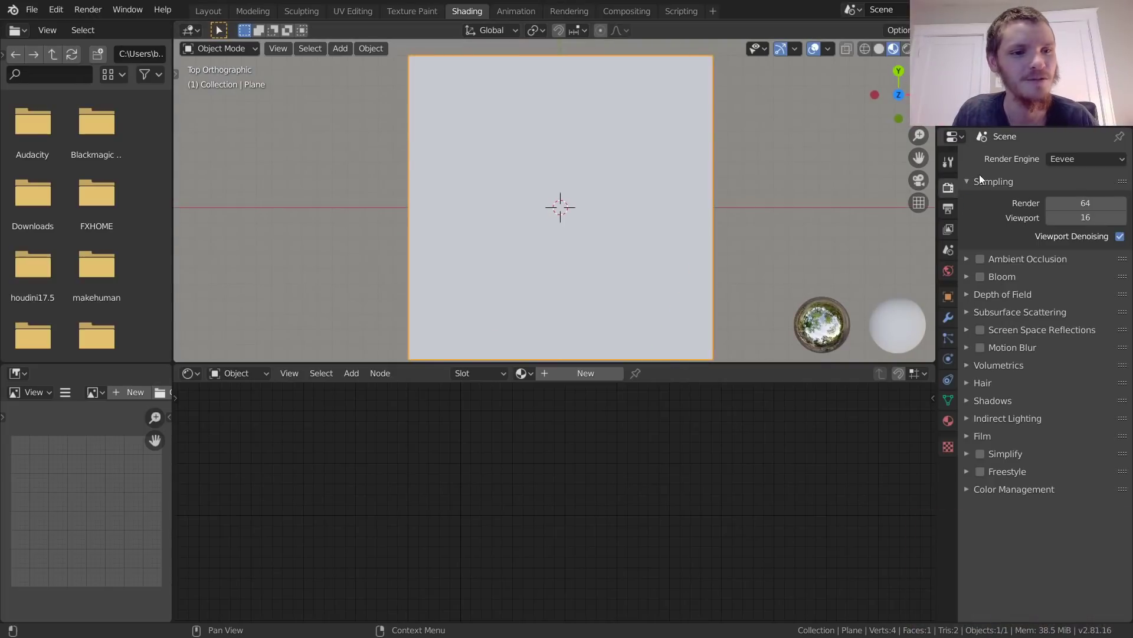
pyautogui.click(1092, 157)
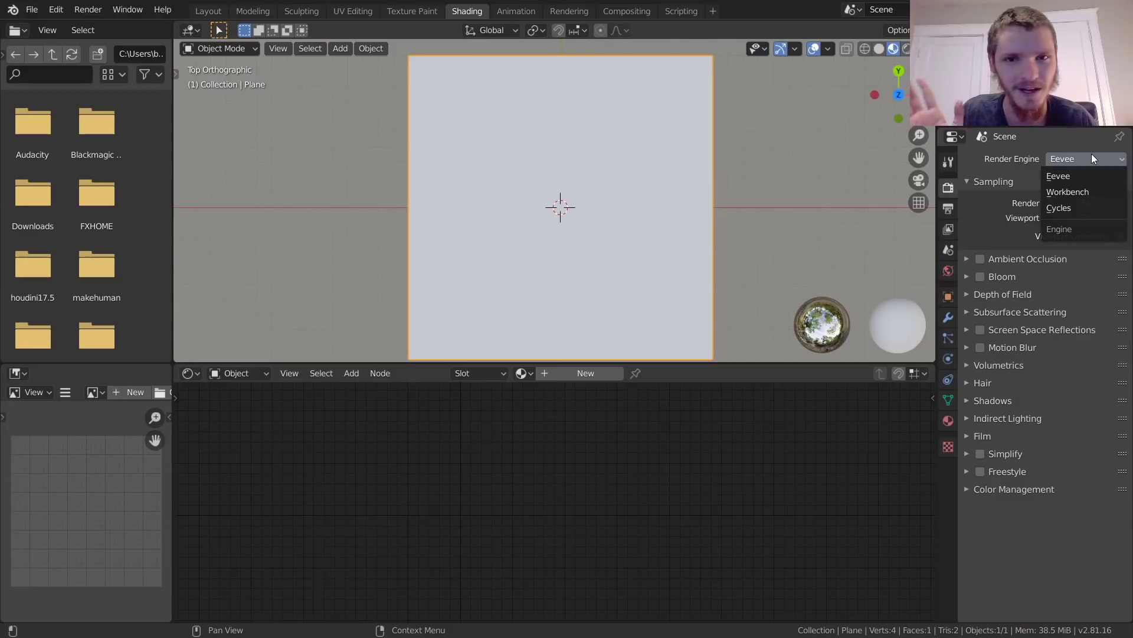
pyautogui.click(1092, 155)
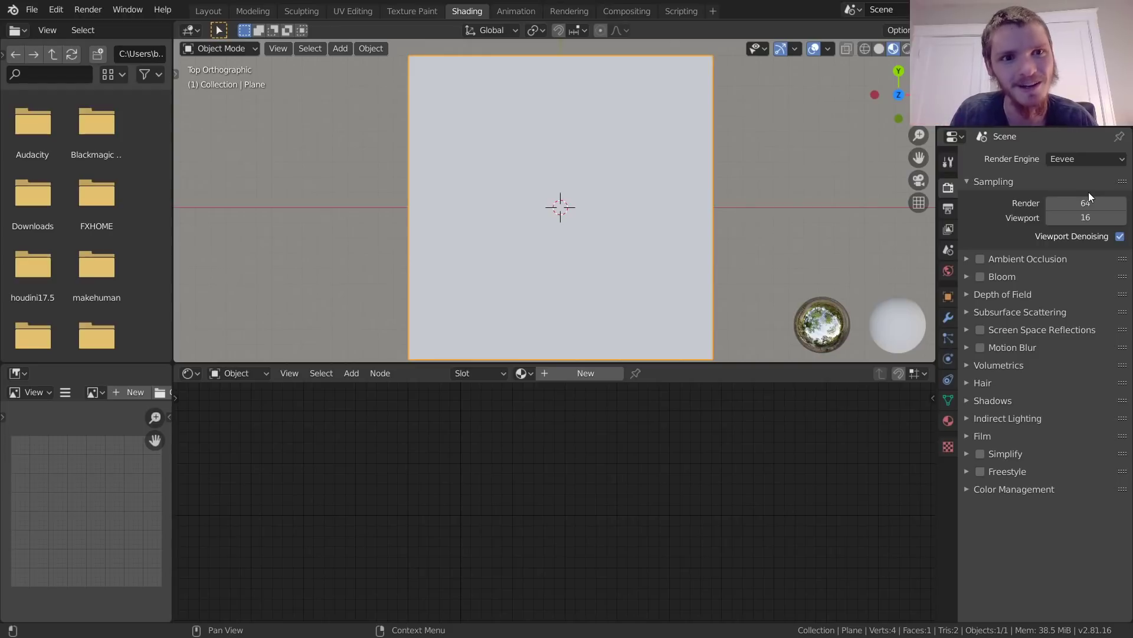
pyautogui.click(908, 49)
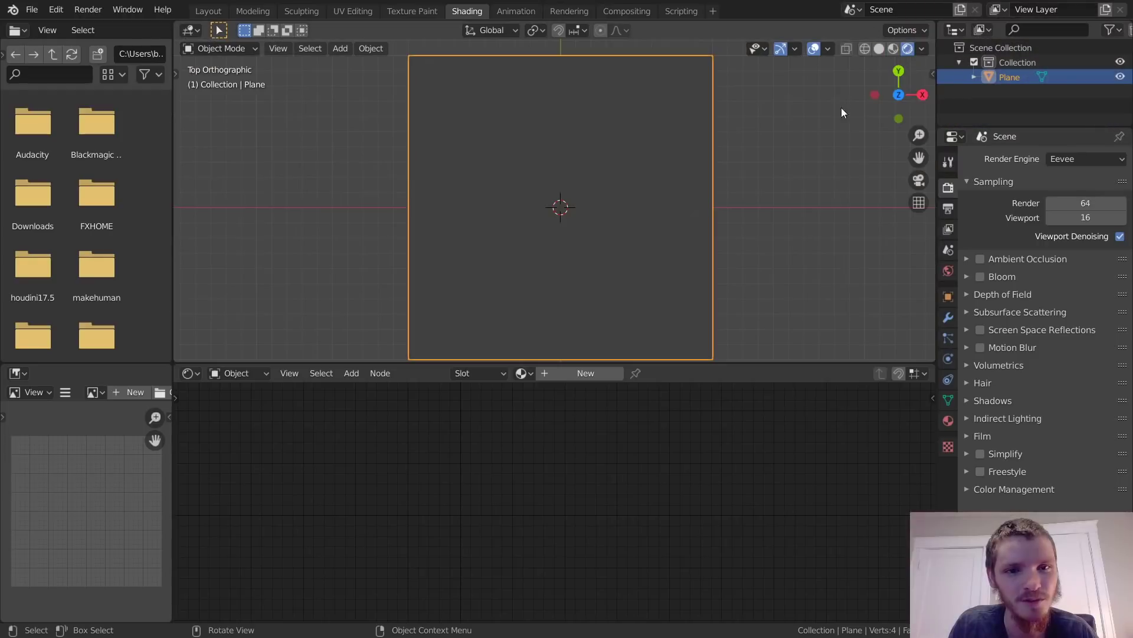
pyautogui.keyDown('shift'); pyautogui.moveTo(582, 223); pyautogui.dragTo(577, 213, button='middle'); pyautogui.keyUp('shift')
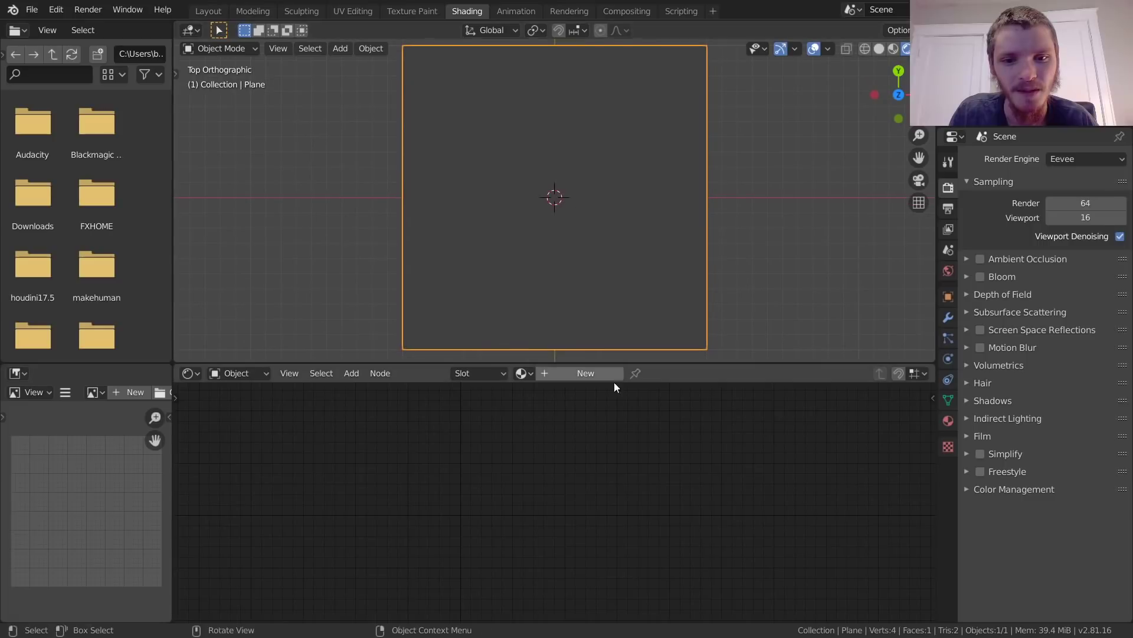
# - Create a new material on the plane and delete its Principled BSDF node, keeping only the Material Output
pyautogui.click(589, 373)
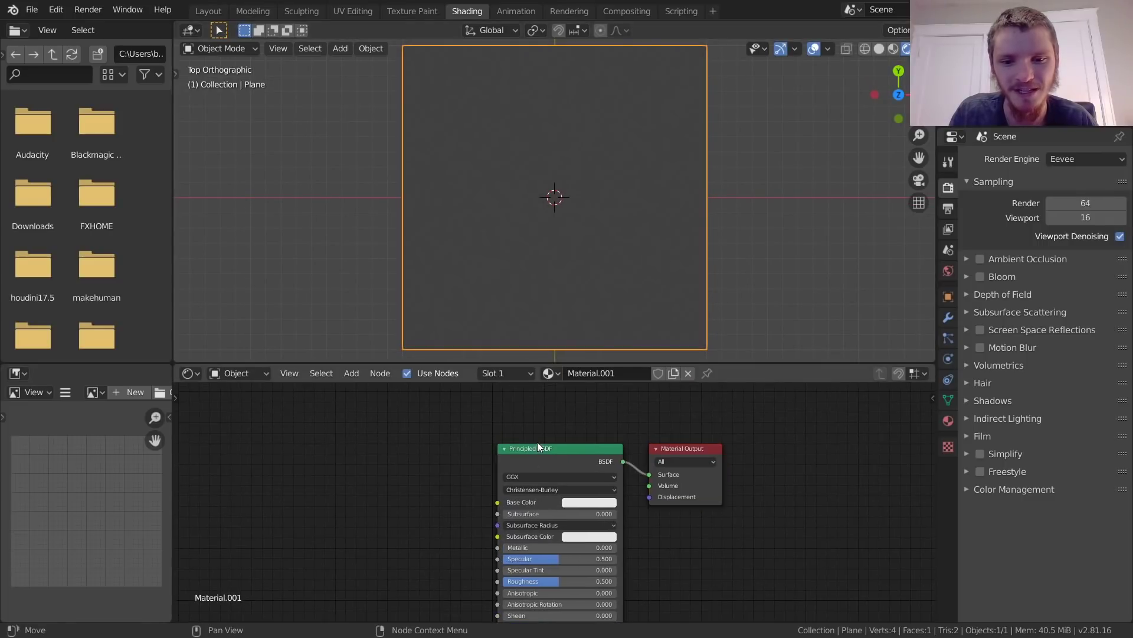
pyautogui.click(529, 452)
pyautogui.press('x')
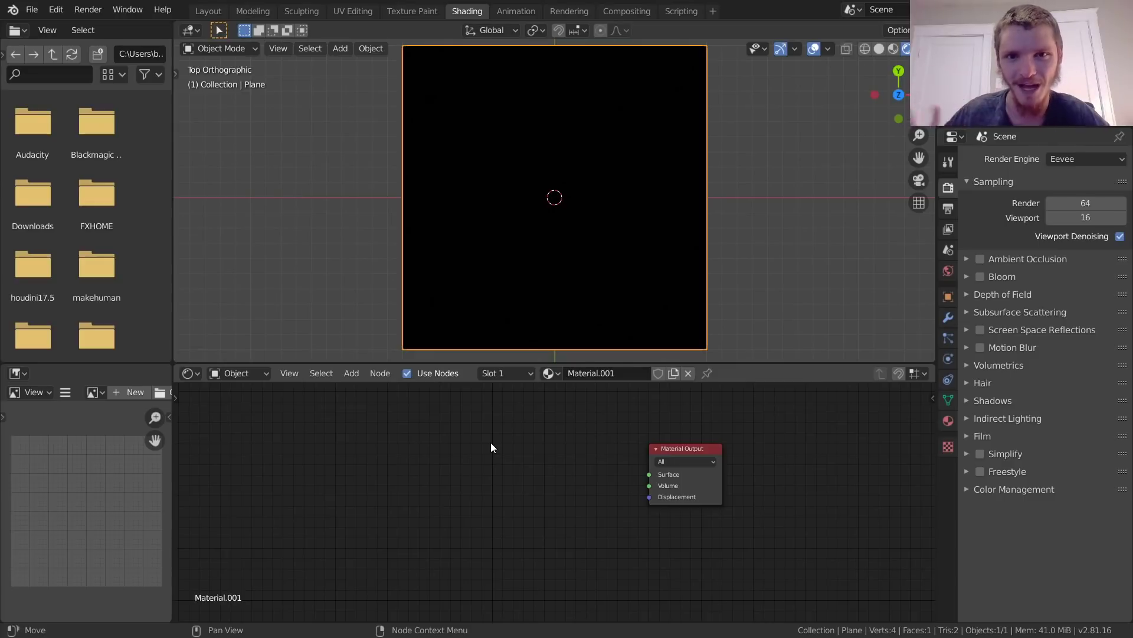
pyautogui.scroll(2, 554, 484)
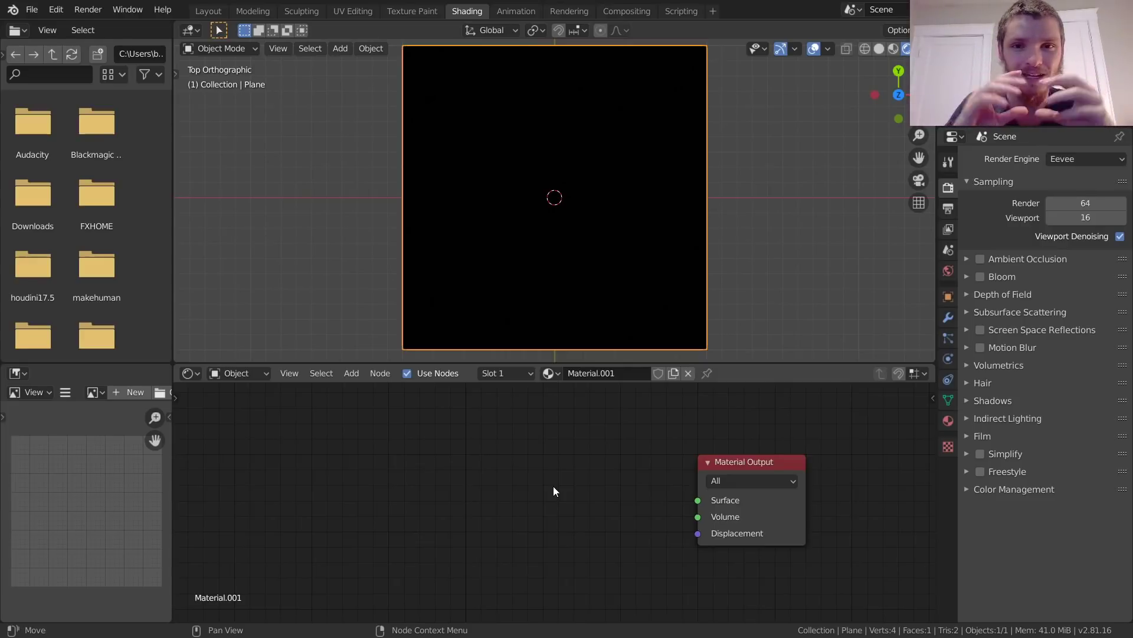
# - Leave fullscreen to examine the muzzleflash1 reference image on the desktop, and return to Blender in fullscreen
pyautogui.press('q')
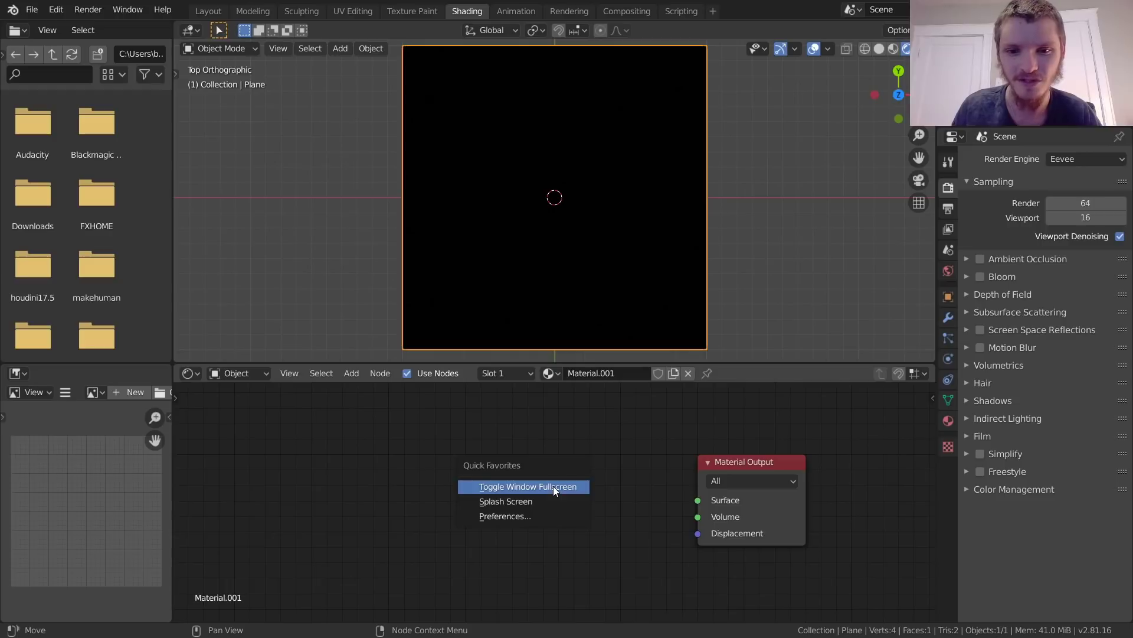
pyautogui.click(553, 488)
pyautogui.click(1130, 623)
pyautogui.doubleClick(586, 187)
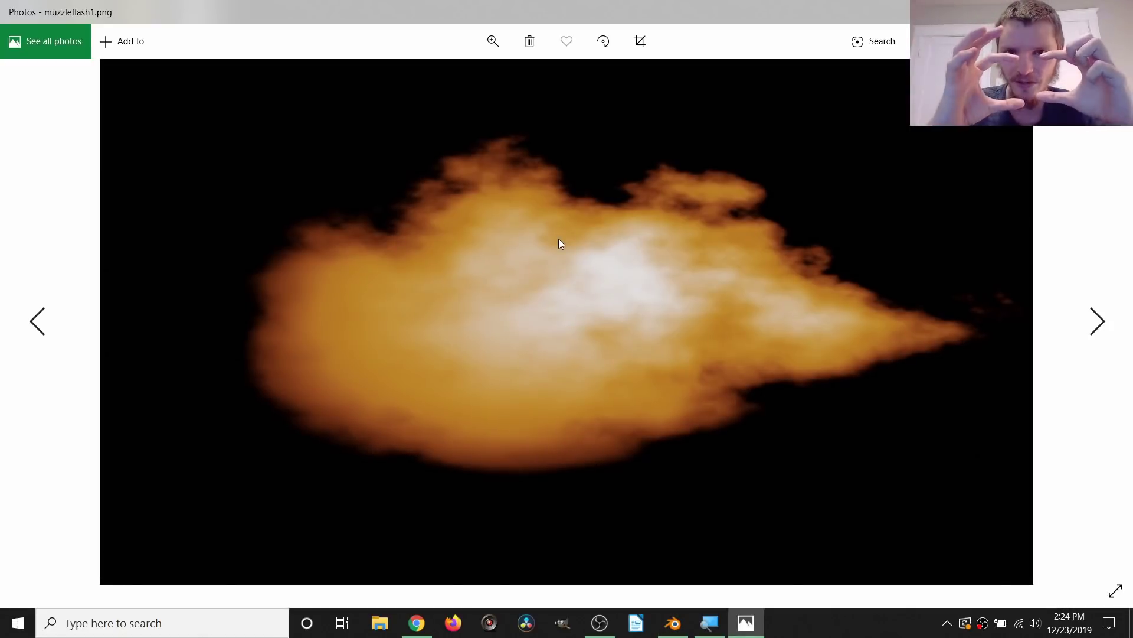
pyautogui.click(1119, 10)
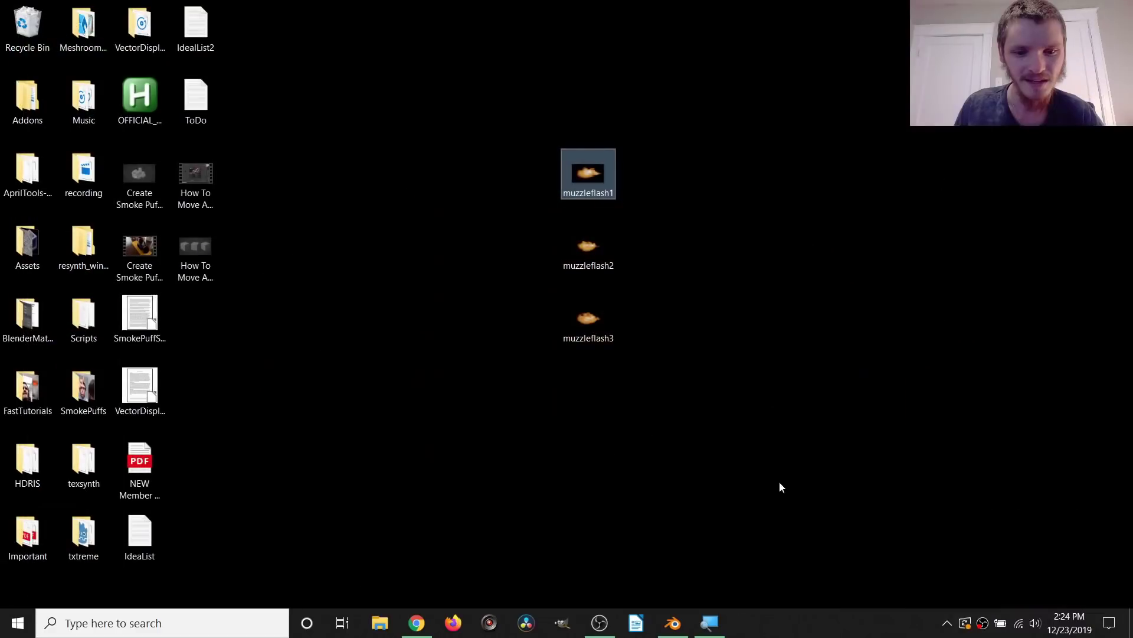
pyautogui.click(680, 618)
pyautogui.press('q')
pyautogui.click(525, 395)
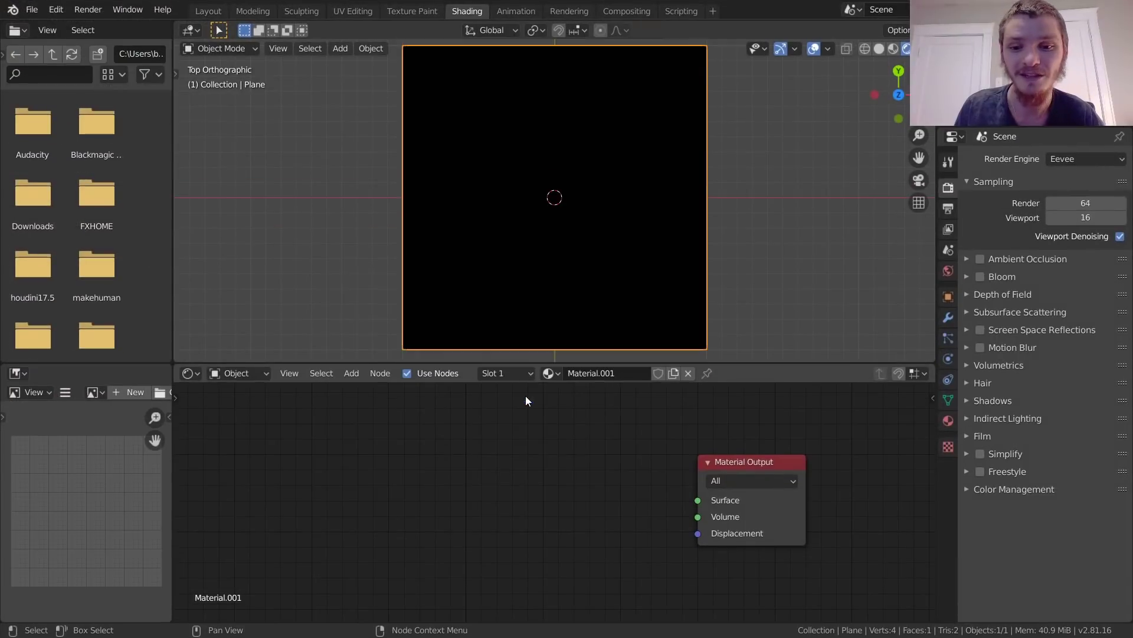
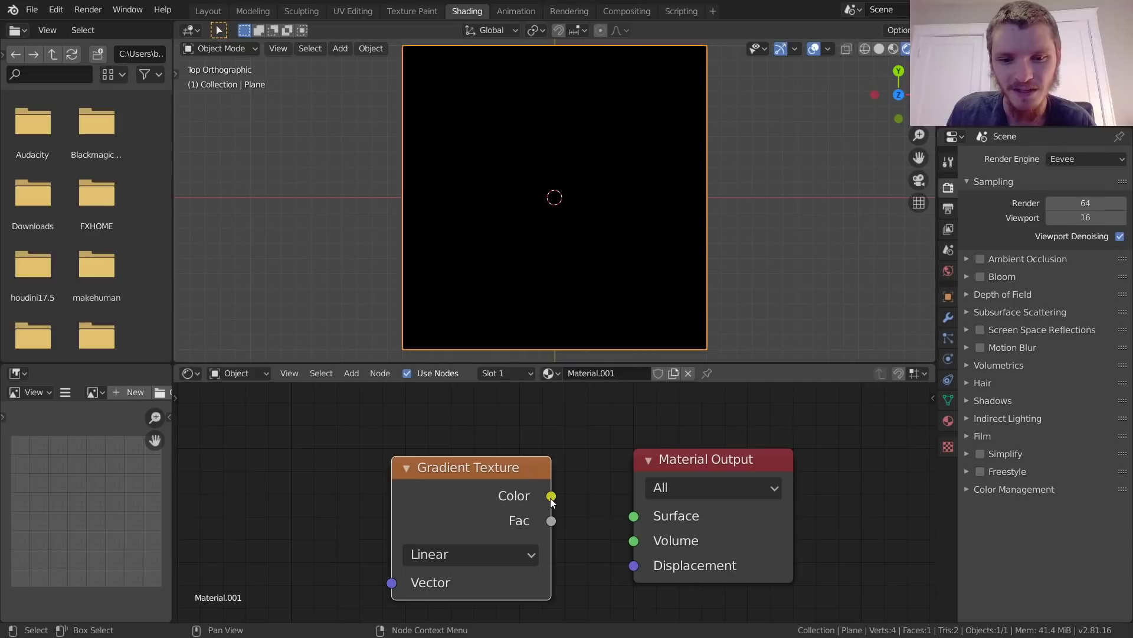
# - Connect the Gradient Texture's Color to the Material Output's Surface and set its gradient type to Spherical
pyautogui.moveTo(551, 496); pyautogui.dragTo(597, 473)
pyautogui.moveTo(628, 518); pyautogui.dragTo(630, 517)
pyautogui.moveTo(451, 488); pyautogui.dragTo(651, 473, button='middle')
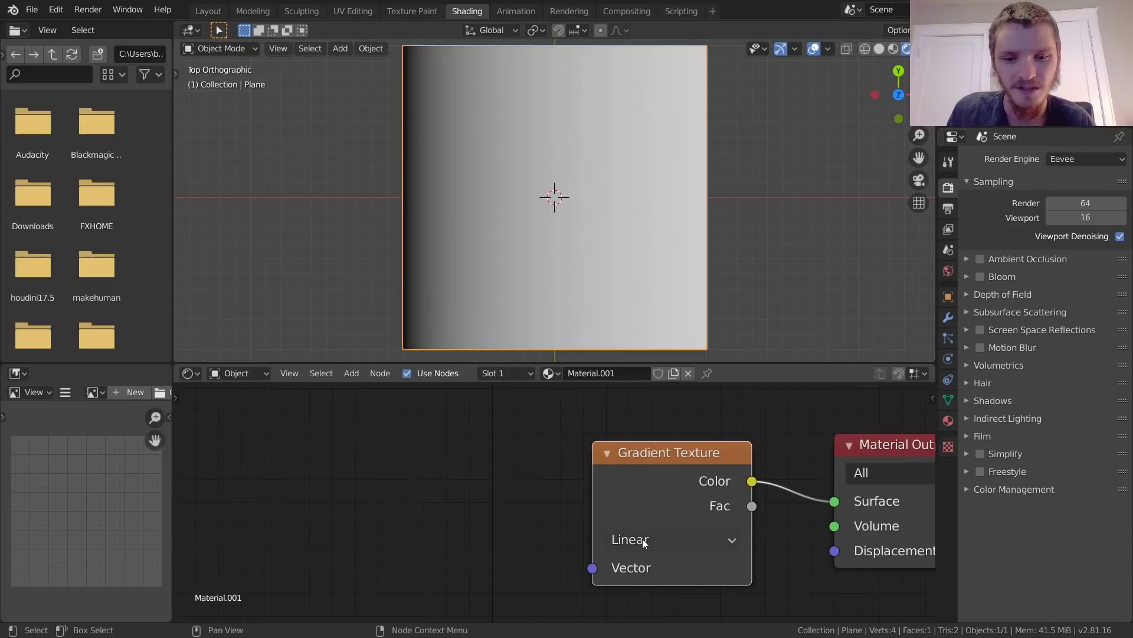
pyautogui.click(643, 540)
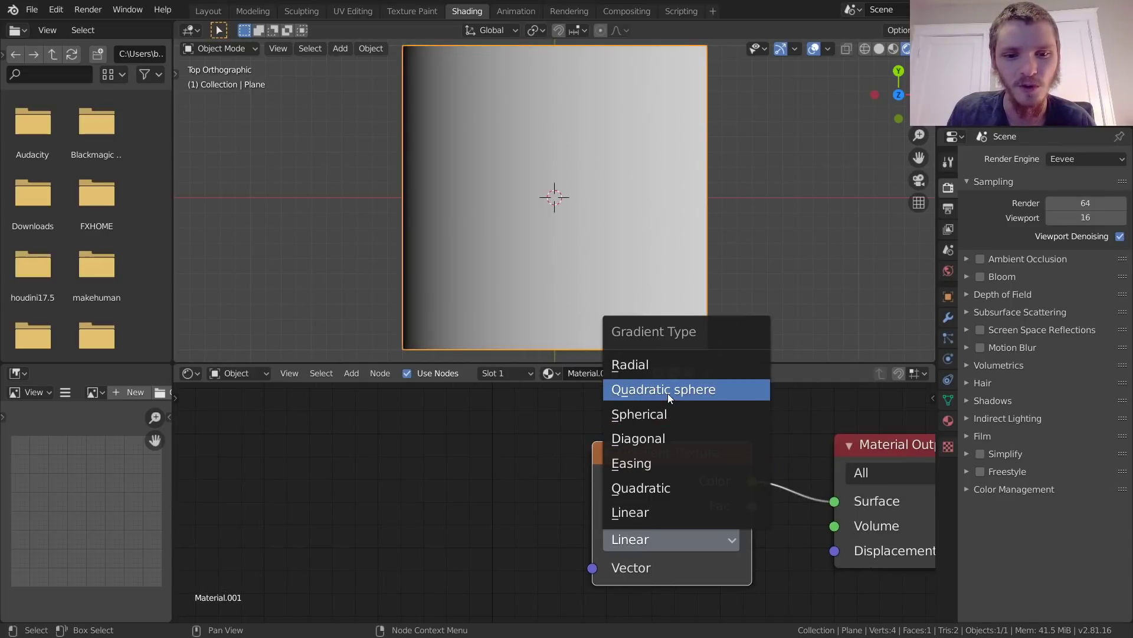
pyautogui.click(655, 414)
pyautogui.scroll(-3, 531, 223)
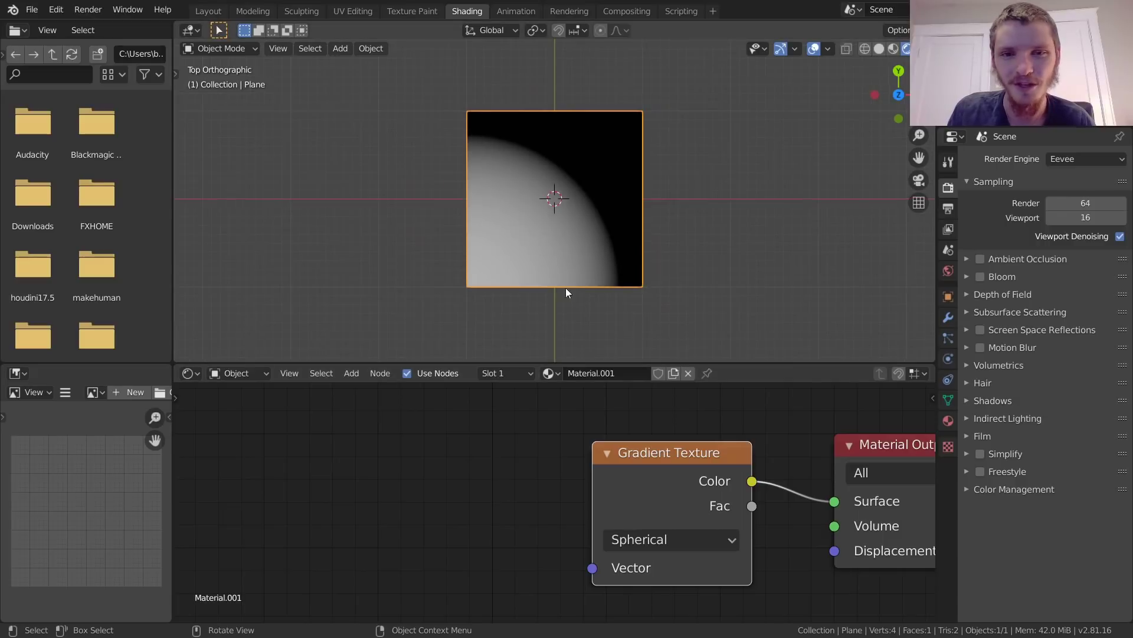
pyautogui.moveTo(682, 449); pyautogui.dragTo(590, 449)
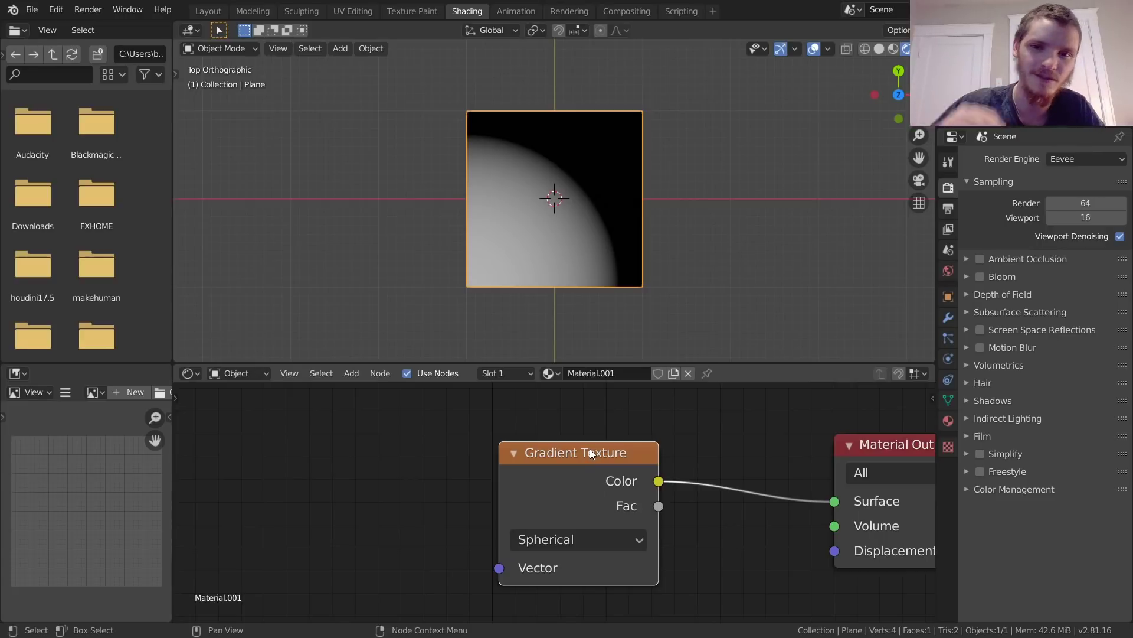
pyautogui.scroll(-2, 588, 494)
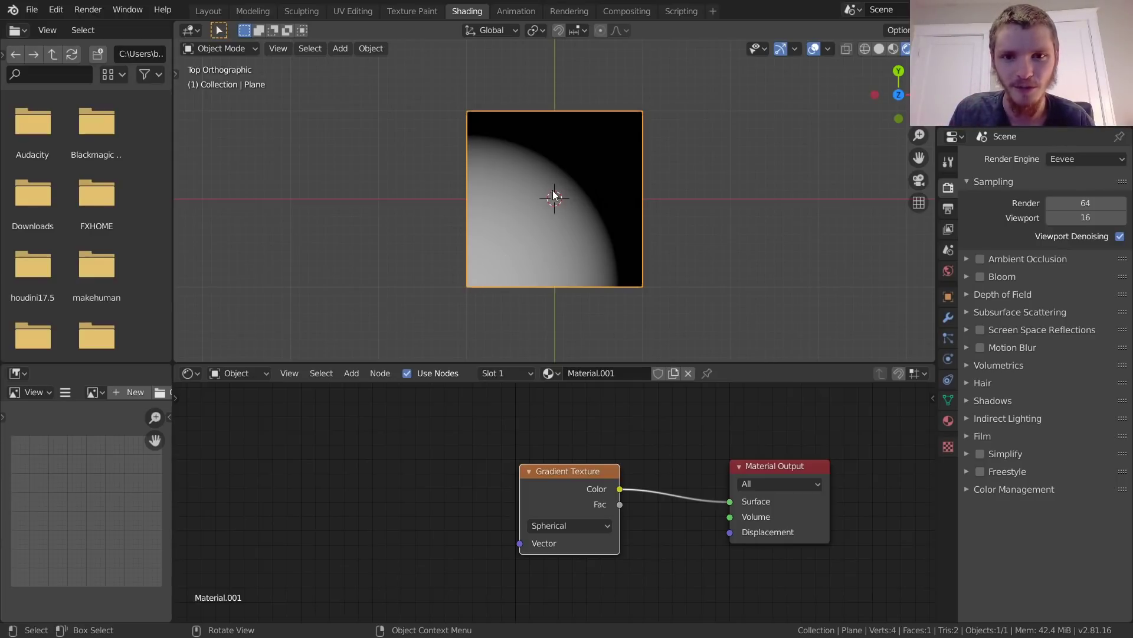
# - Try moving the plane's mesh away from its origin in Edit Mode, undo the move, and return to Object Mode
pyautogui.press('g')
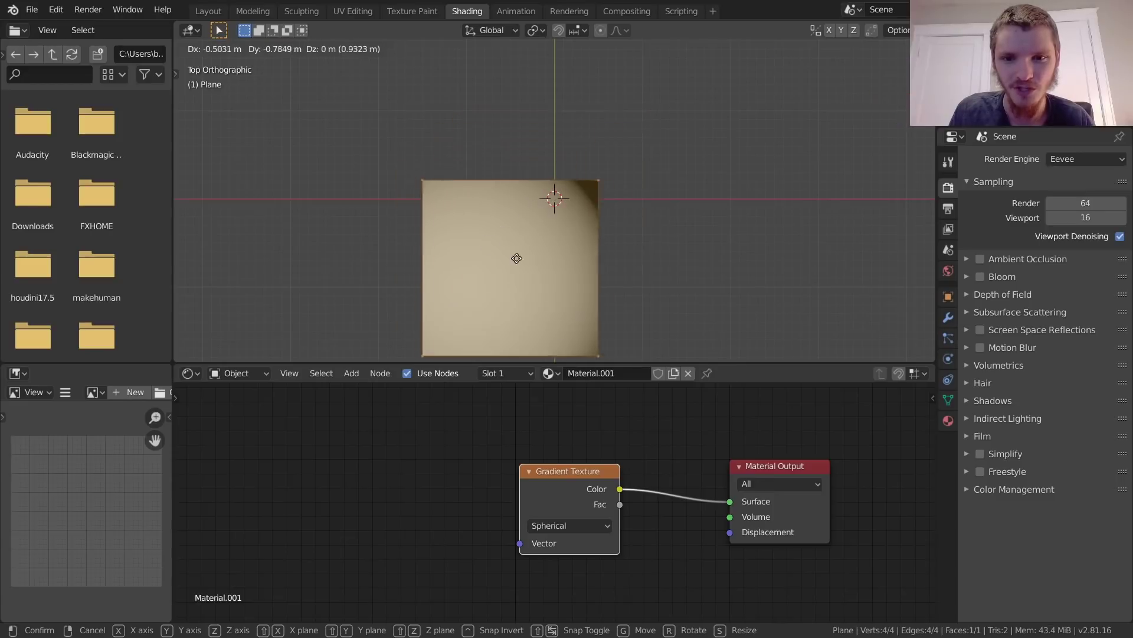
pyautogui.click(438, 224)
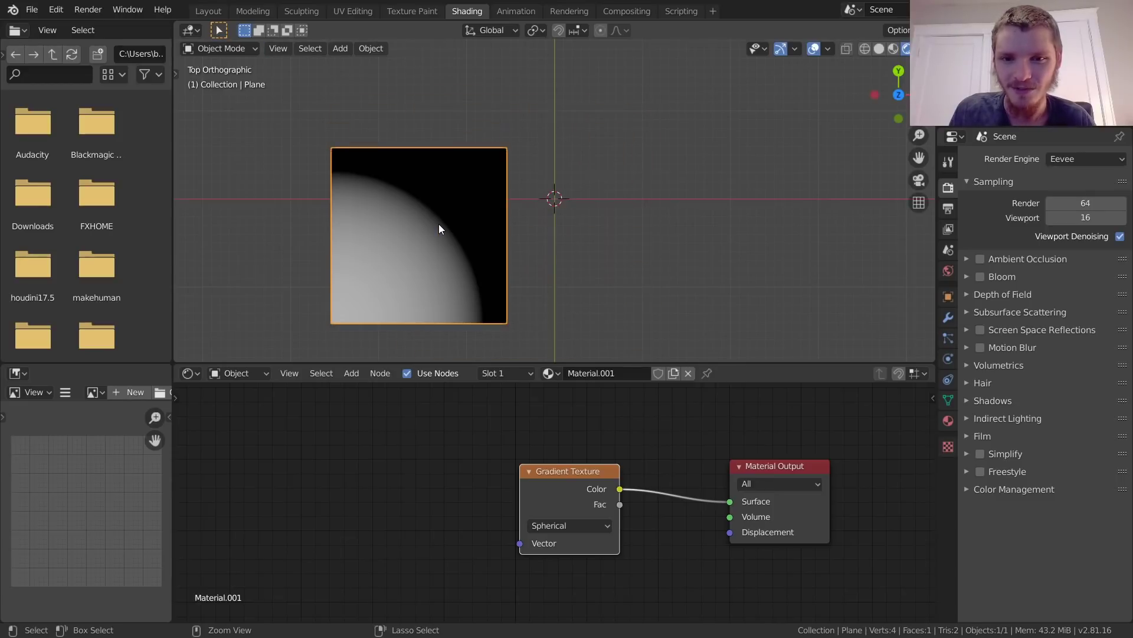
pyautogui.hotkey('ctrl', 'z')
pyautogui.hotkey('ctrl', 'z')
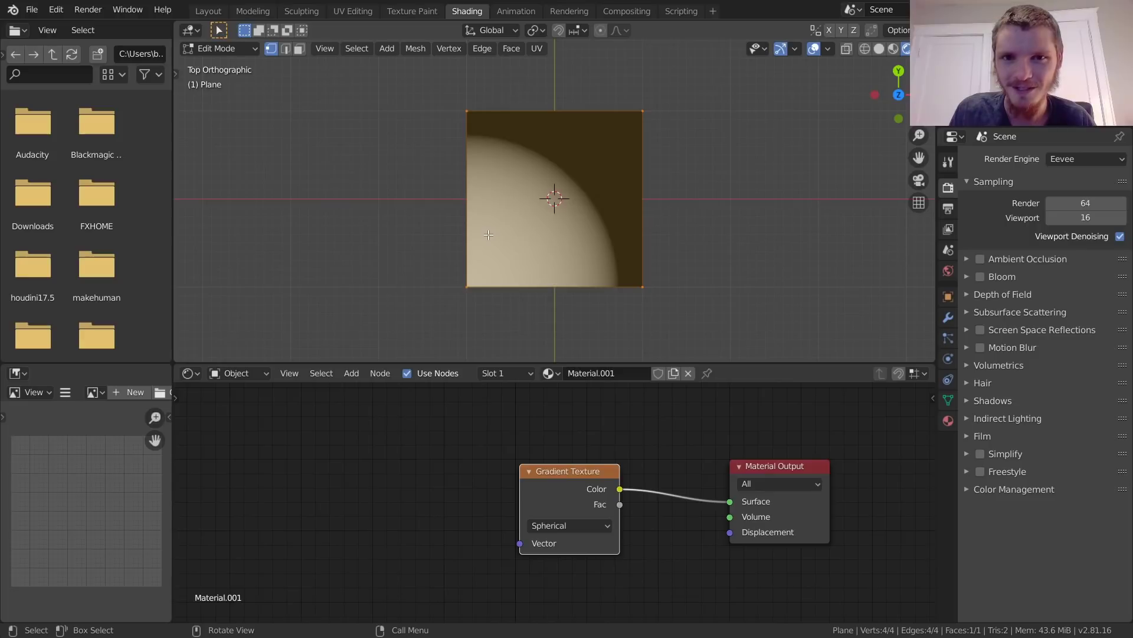
pyautogui.press('Tab')
pyautogui.scroll(2, 583, 203)
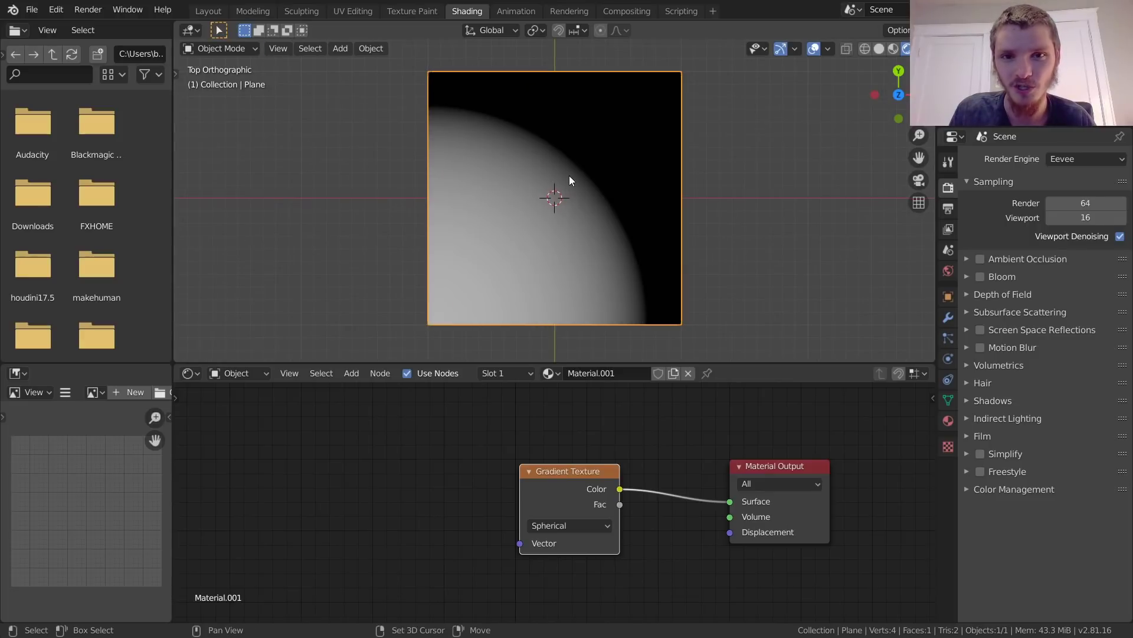
# - Search the add-ons in the Preferences for "node" to check whether Node Wrangler is enabled, and close the Preferences
pyautogui.click(57, 10)
pyautogui.click(98, 215)
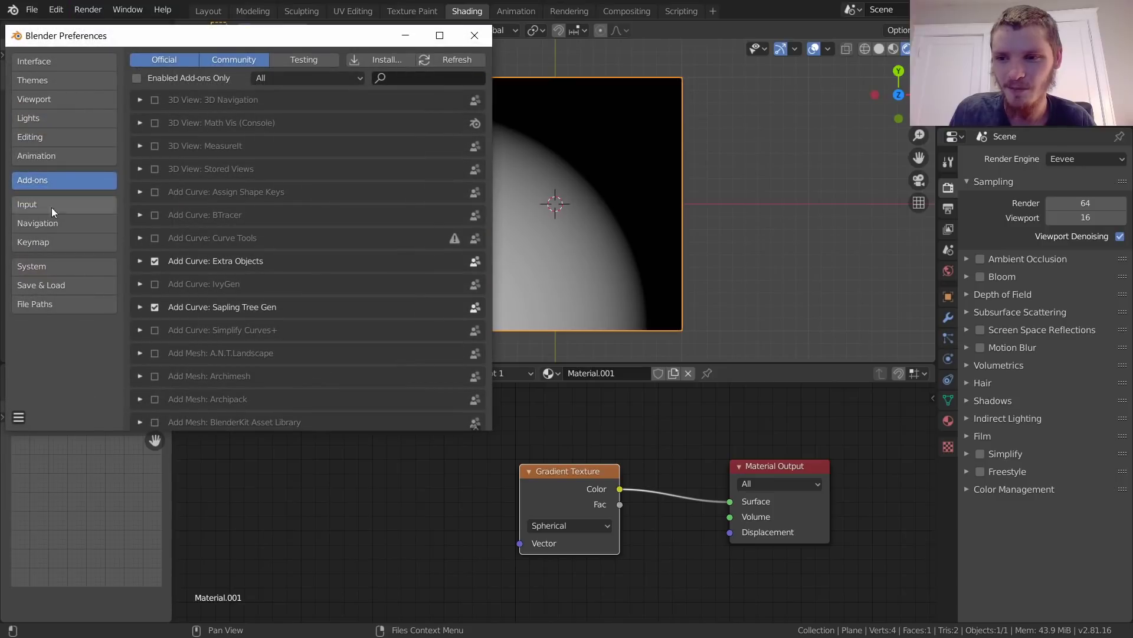
pyautogui.click(394, 79)
pyautogui.write('node')
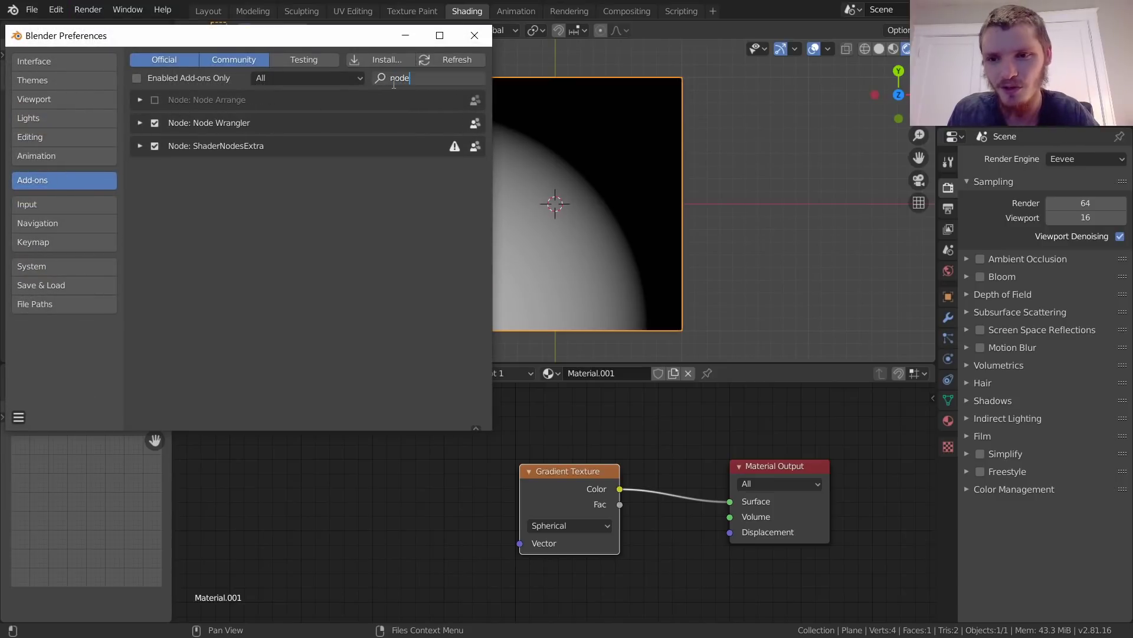
pyautogui.click(474, 35)
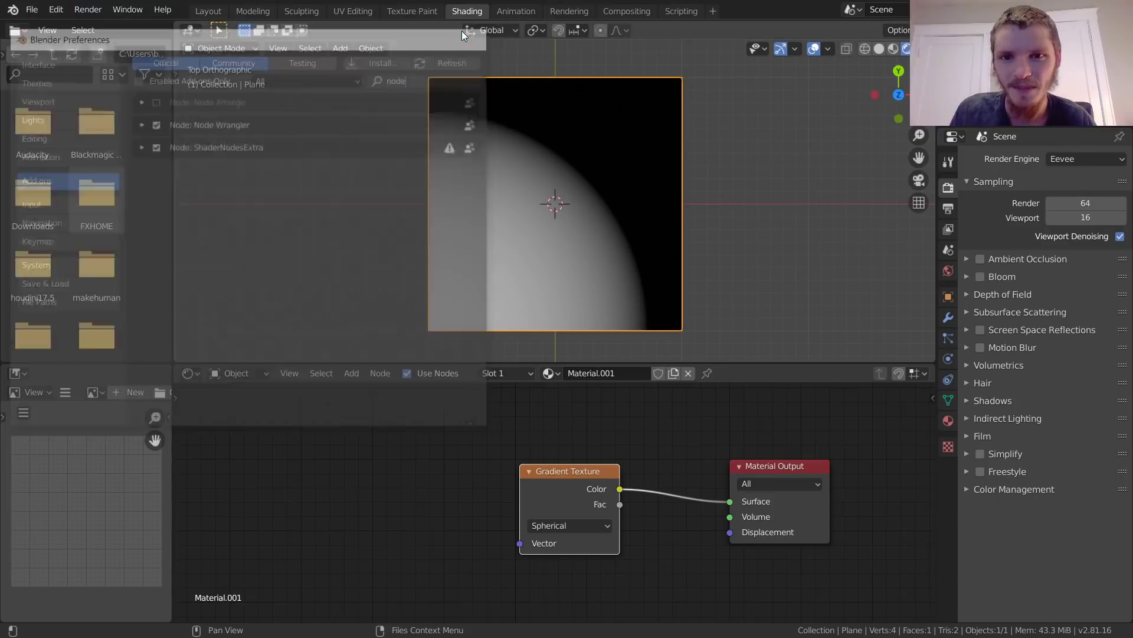
# - Add Texture Coordinate and Mapping nodes ahead of the Gradient Texture, feeding Mapping's Vector from the Object output
pyautogui.hotkey('ctrl', 't')
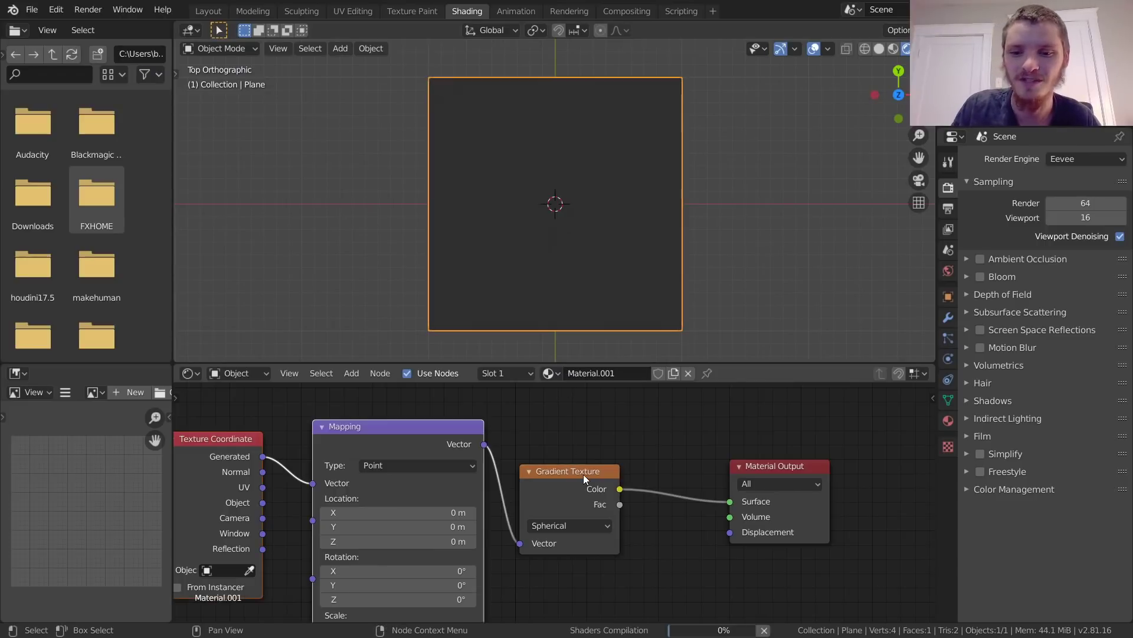
pyautogui.press('Home')
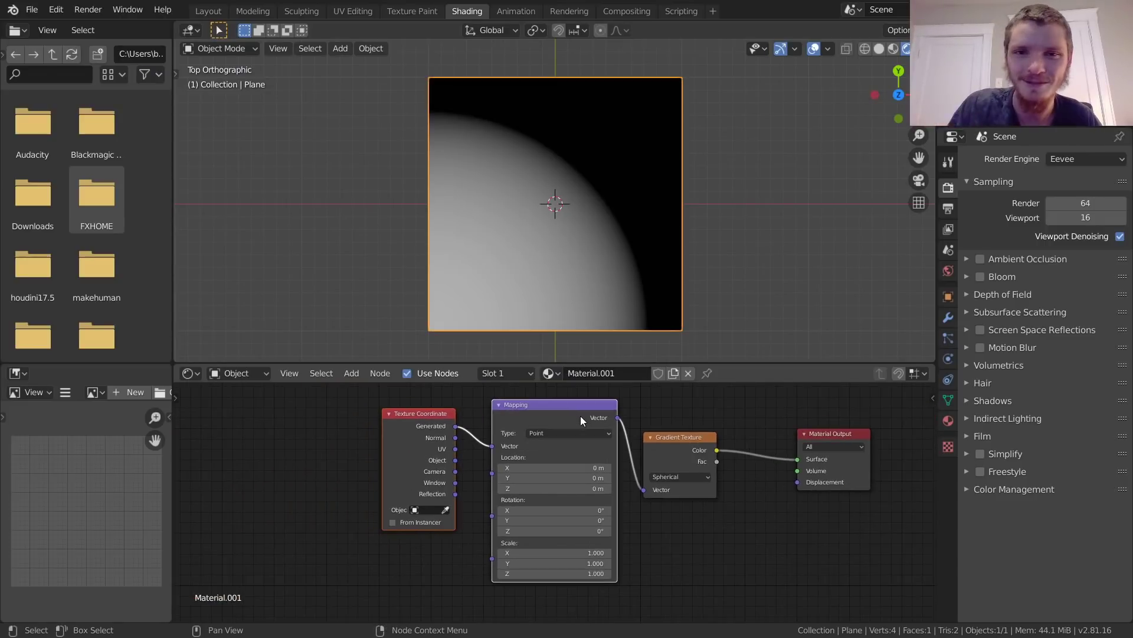
pyautogui.scroll(3, 459, 477)
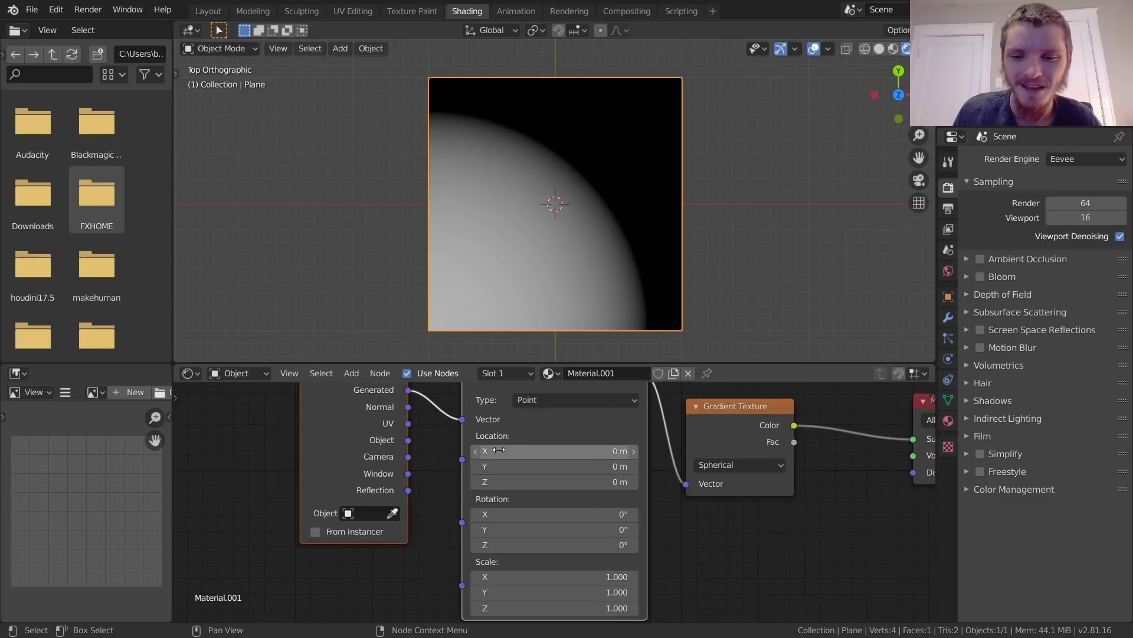
pyautogui.moveTo(423, 440); pyautogui.dragTo(380, 419)
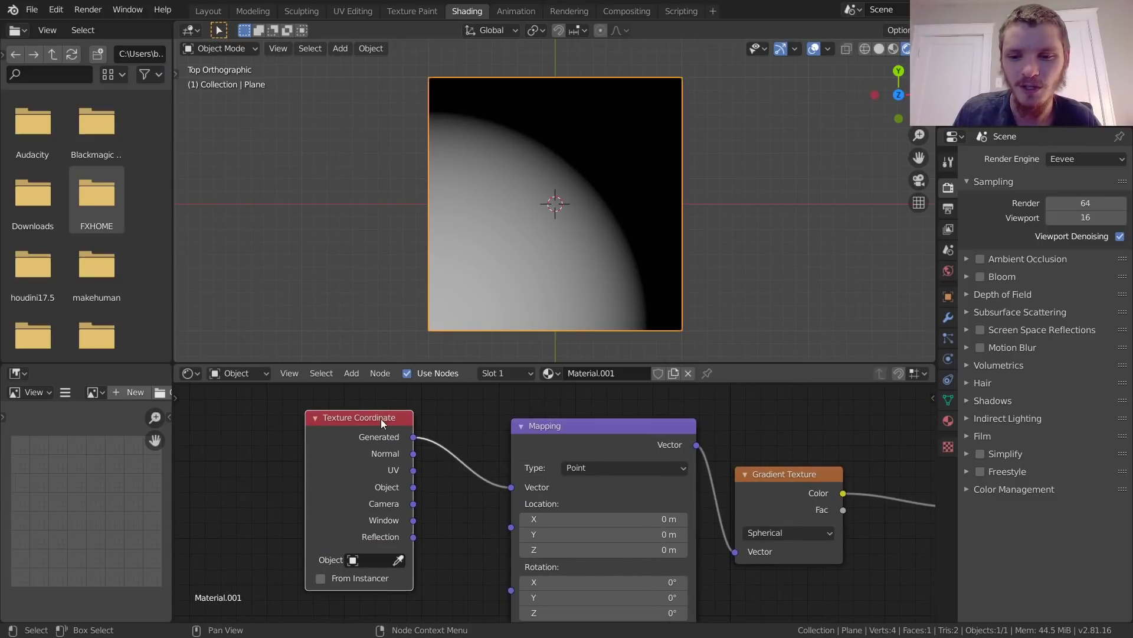
pyautogui.scroll(-1, 567, 454)
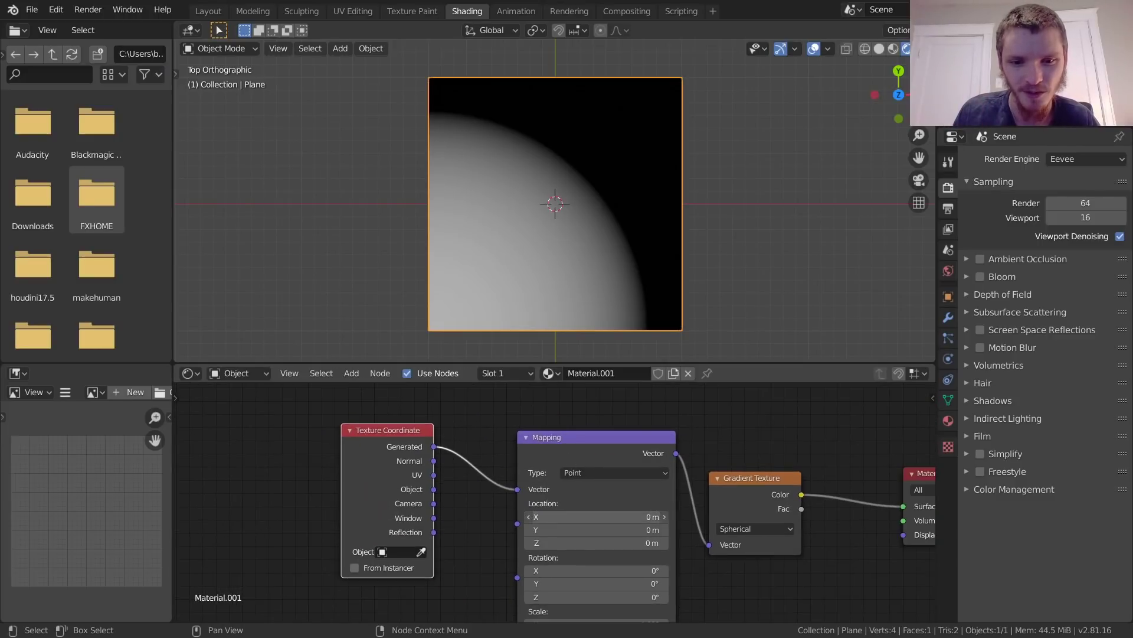
pyautogui.keyDown('shift'); pyautogui.moveTo(596, 523); pyautogui.dragTo(518, 489); pyautogui.keyUp('shift')
pyautogui.hotkey('ctrl', 'z')
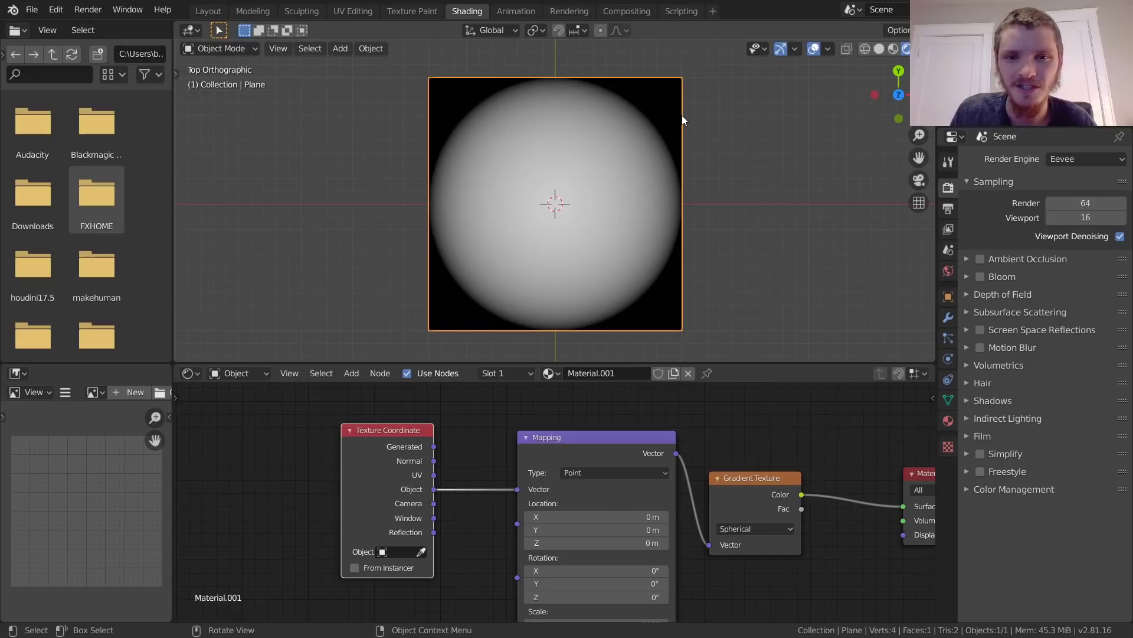
# - Try shifting the Mapping node's Z location to shrink the spherical gradient, and undo it
pyautogui.moveTo(637, 507); pyautogui.dragTo(582, 474, button='middle')
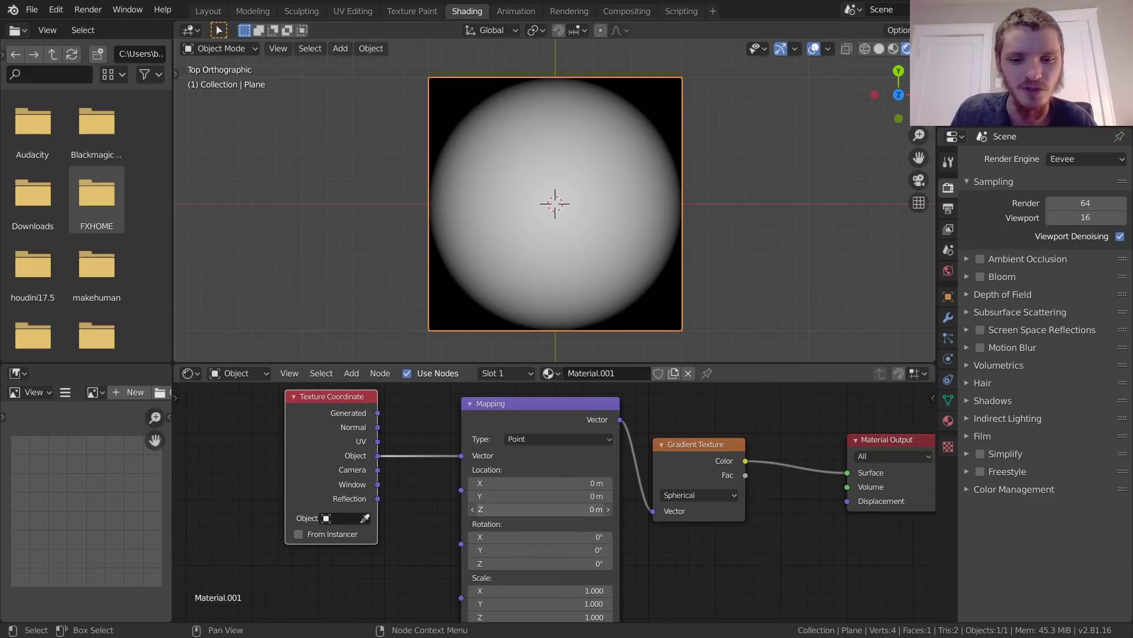
pyautogui.keyDown('shift'); pyautogui.moveTo(540, 508); pyautogui.dragTo(587, 509); pyautogui.keyUp('shift')
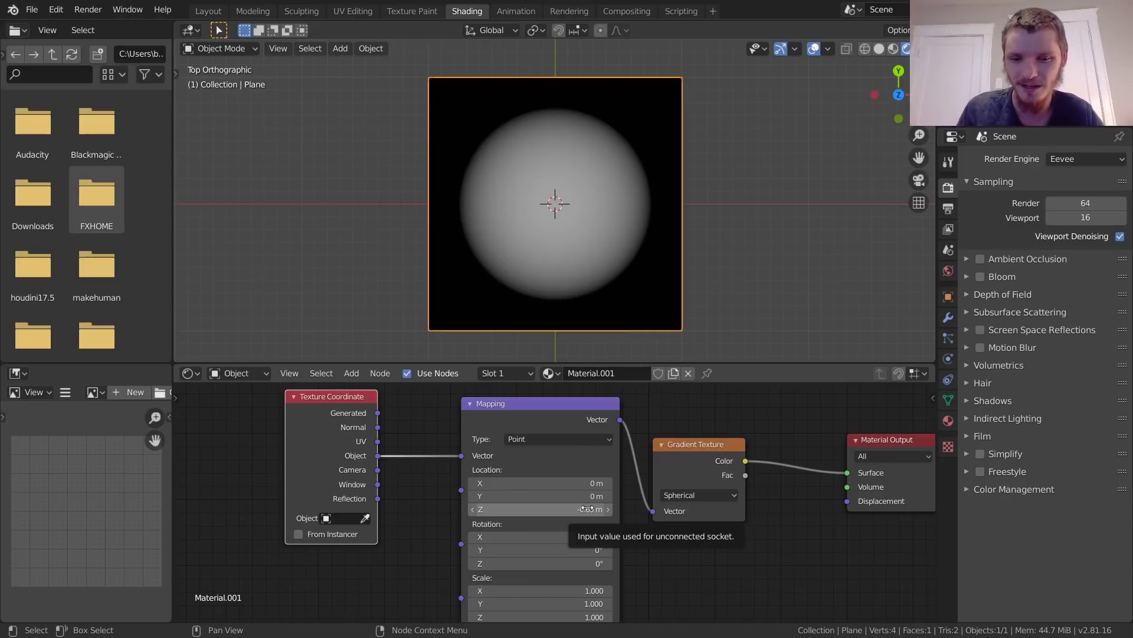
pyautogui.hotkey('ctrl', 'z')
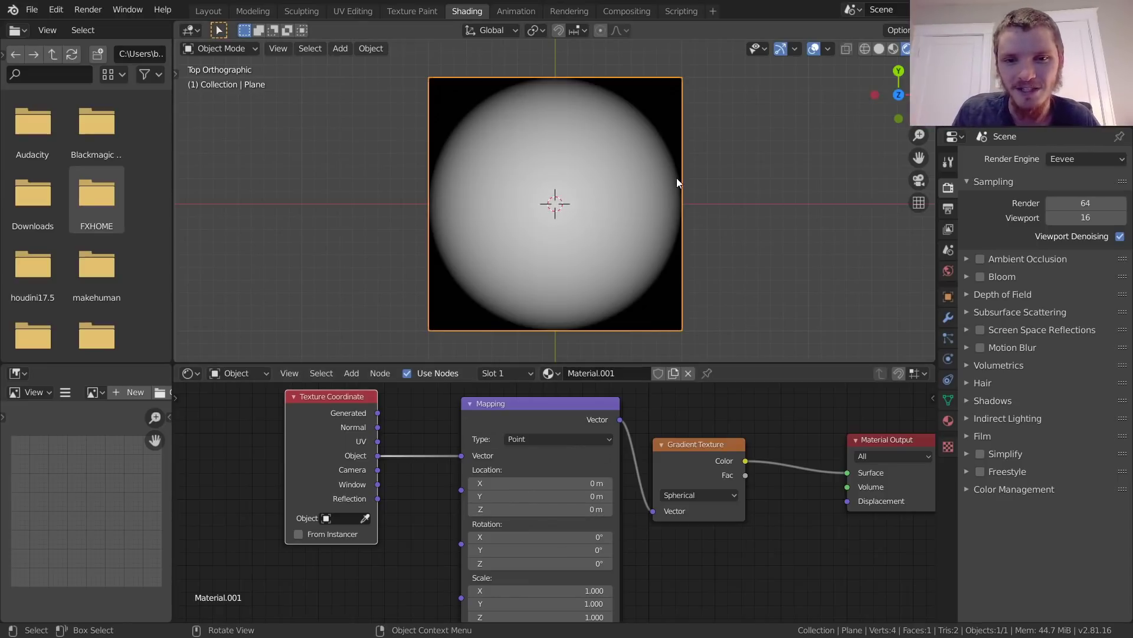
# - Scale up the plane's mesh in Edit Mode to leave a black margin around the spherical gradient, and nudge the Mapping node
pyautogui.press('Tab')
pyautogui.press('s')
pyautogui.click(766, 112)
pyautogui.press('Tab')
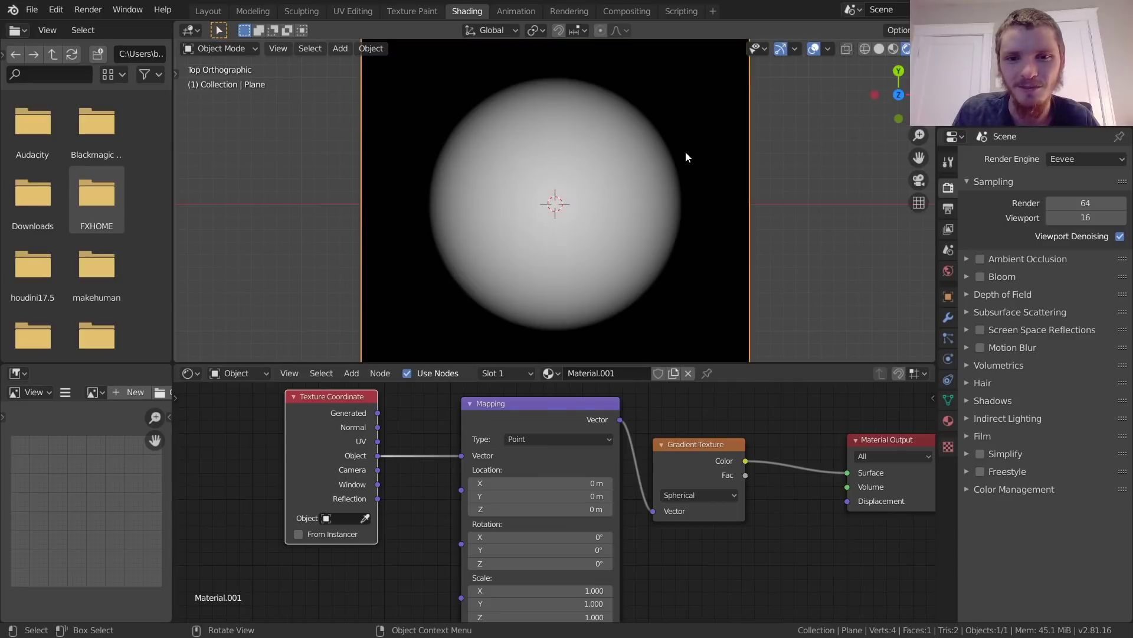
pyautogui.scroll(-3, 626, 213)
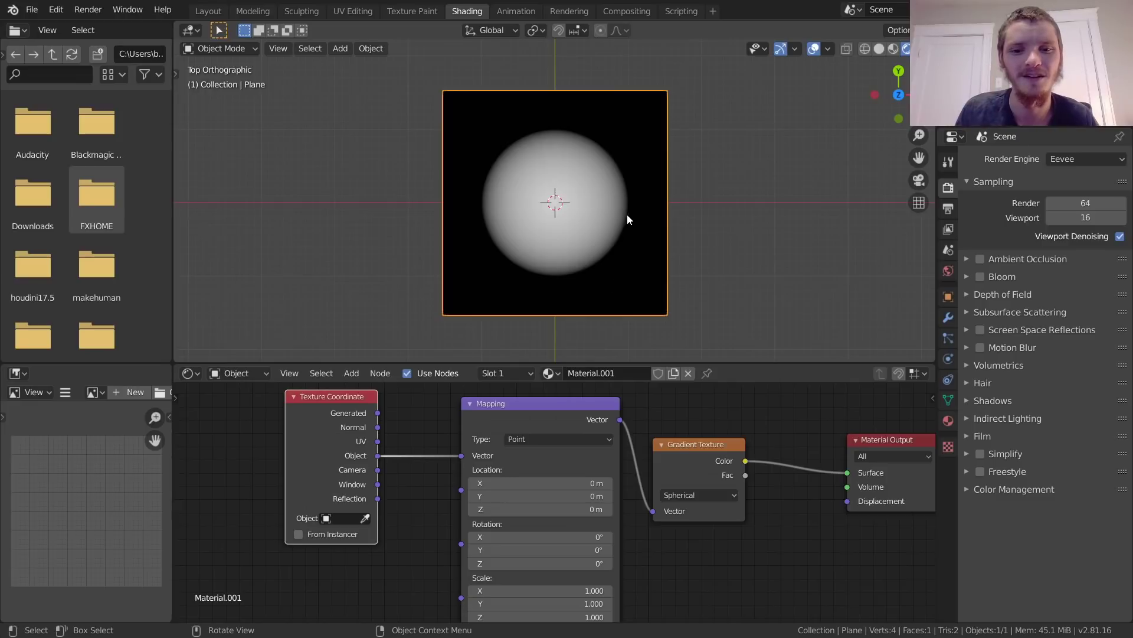
pyautogui.moveTo(549, 422); pyautogui.dragTo(522, 414)
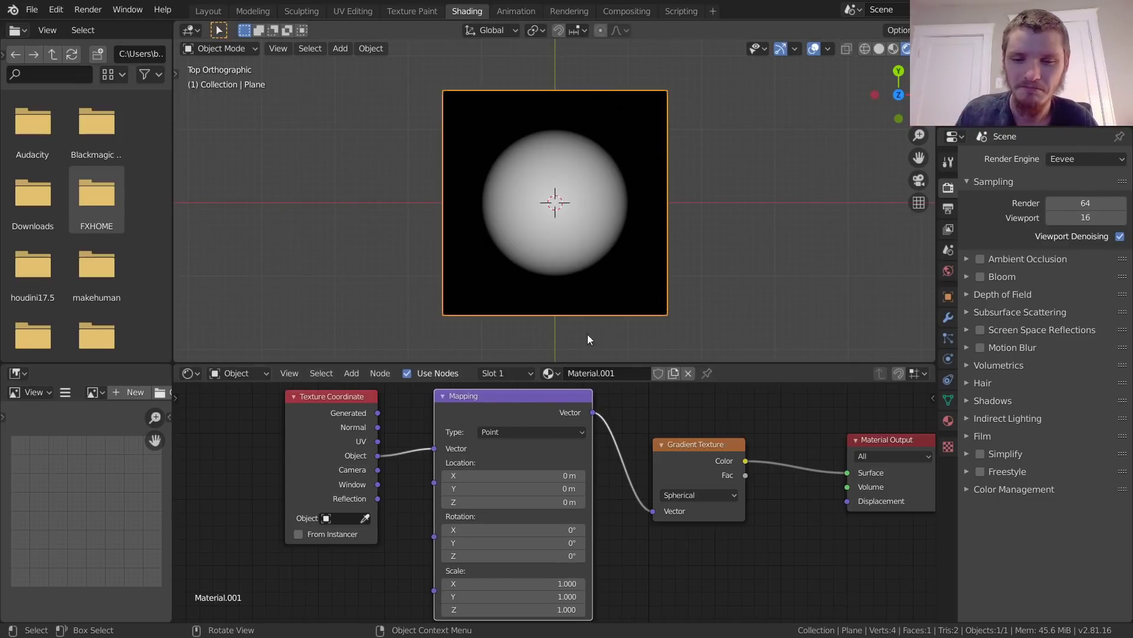
# - Try stretching the plane along the X axis in Object Mode, and undo the resize
pyautogui.press('s')
pyautogui.press('x')
pyautogui.click(816, 155)
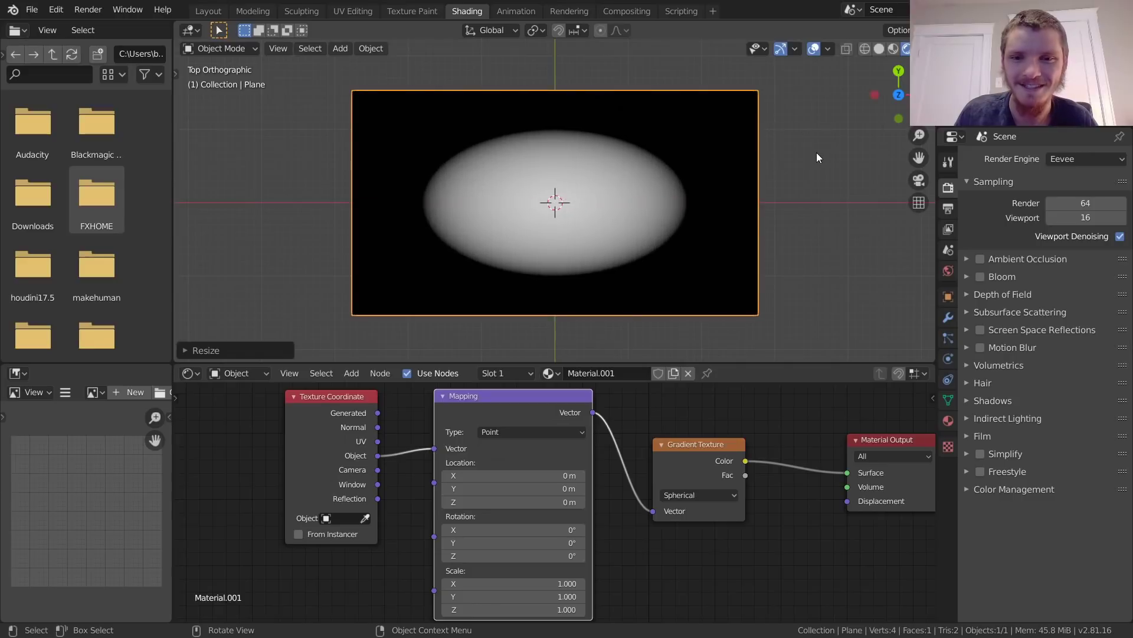
pyautogui.hotkey('ctrl', 'z')
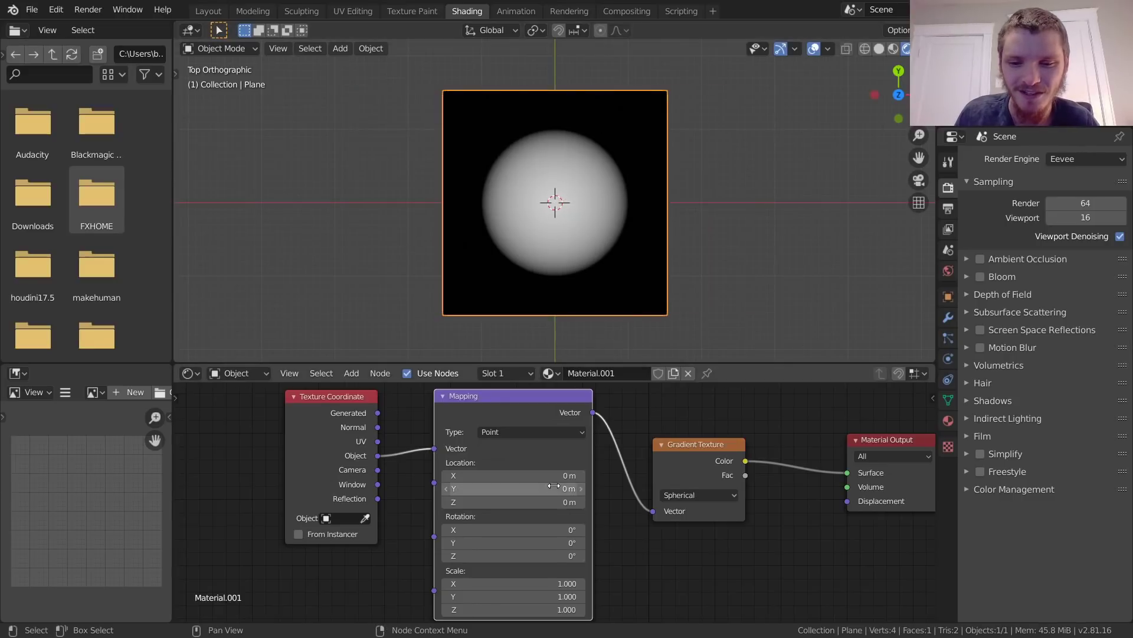
# - Try a Y scale of 1.400 in the Mapping node to flatten the gradient, and undo it
pyautogui.moveTo(551, 584); pyautogui.dragTo(555, 539, button='middle')
pyautogui.moveTo(547, 553); pyautogui.dragTo(580, 552)
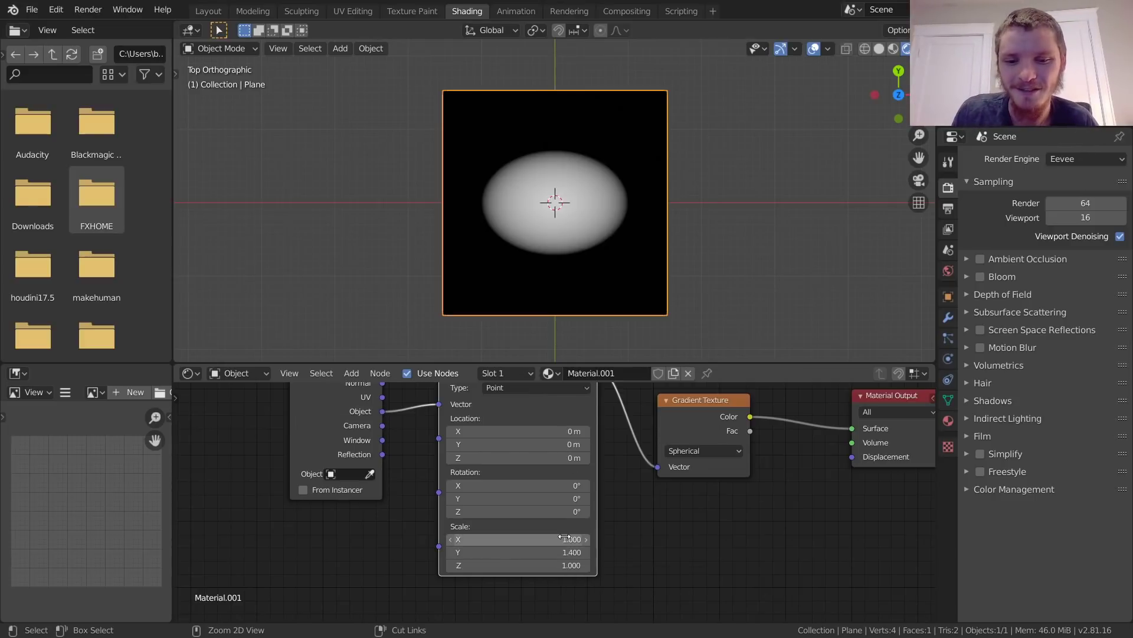
pyautogui.hotkey('ctrl', 'z')
# - Scale the plane object along the X axis into a wide rectangle, stretching the spherical gradient into an ellipse
pyautogui.press('s')
pyautogui.press('x')
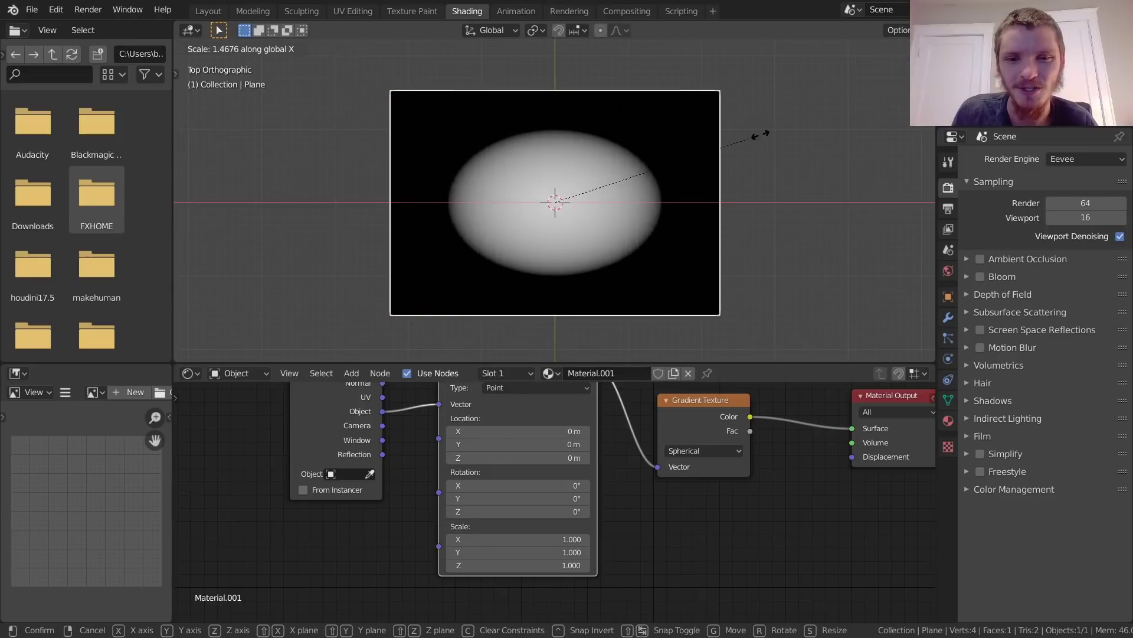
pyautogui.click(784, 132)
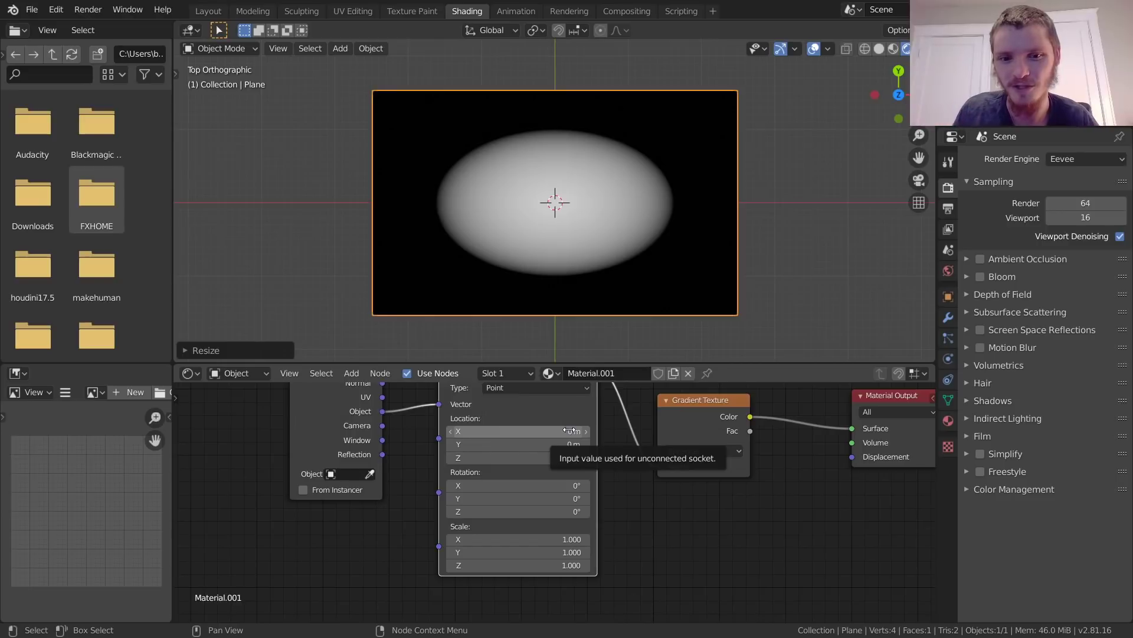
# - Move the Gradient Texture and Material Output nodes farther from the Mapping node to make room between them
pyautogui.scroll(-3, 649, 467)
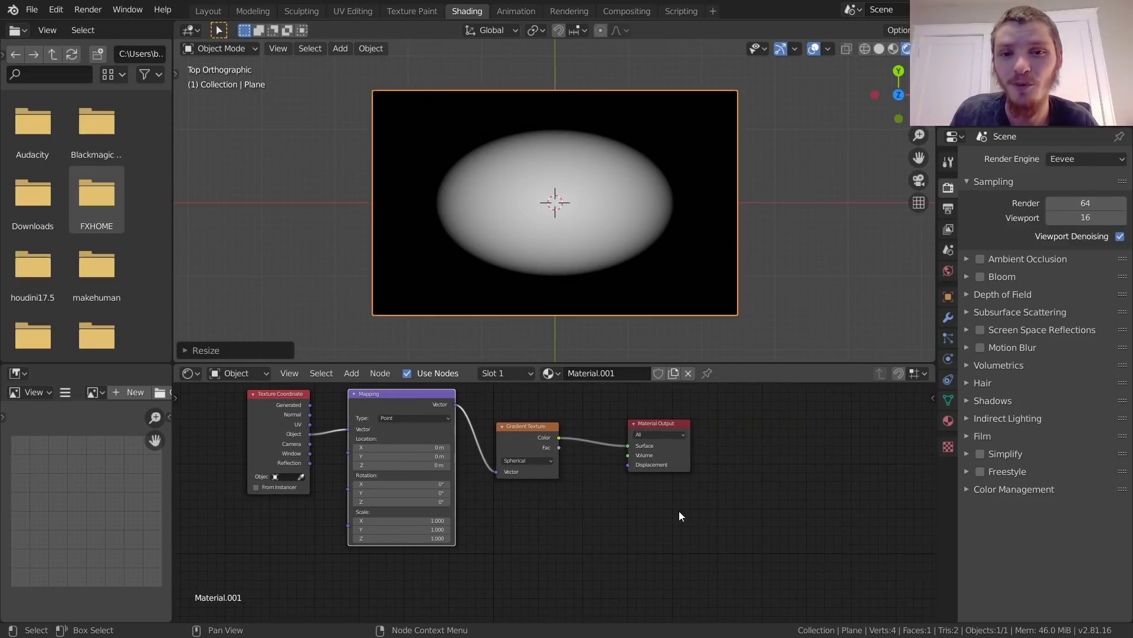
pyautogui.moveTo(692, 503); pyautogui.dragTo(657, 419)
pyautogui.moveTo(572, 456); pyautogui.dragTo(626, 432, button='middle')
# - Add a Noise Texture node and place it below the Mapping node
pyautogui.hotkey('shift', 'a')
pyautogui.click(549, 406)
pyautogui.write('nois')
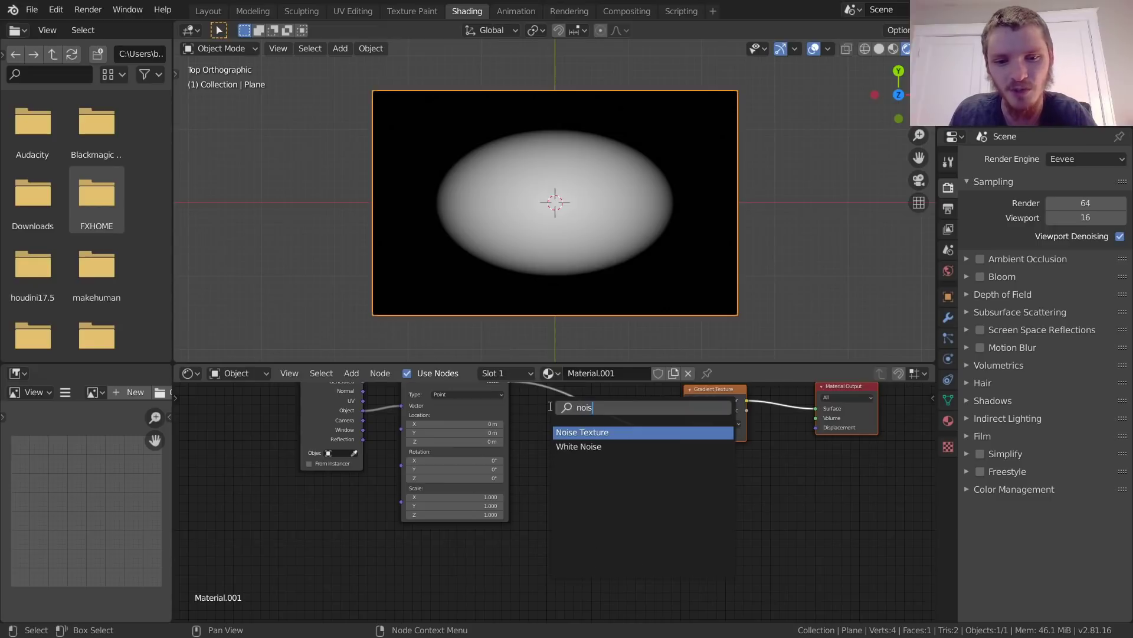
pyautogui.write('e')
pyautogui.press('Return')
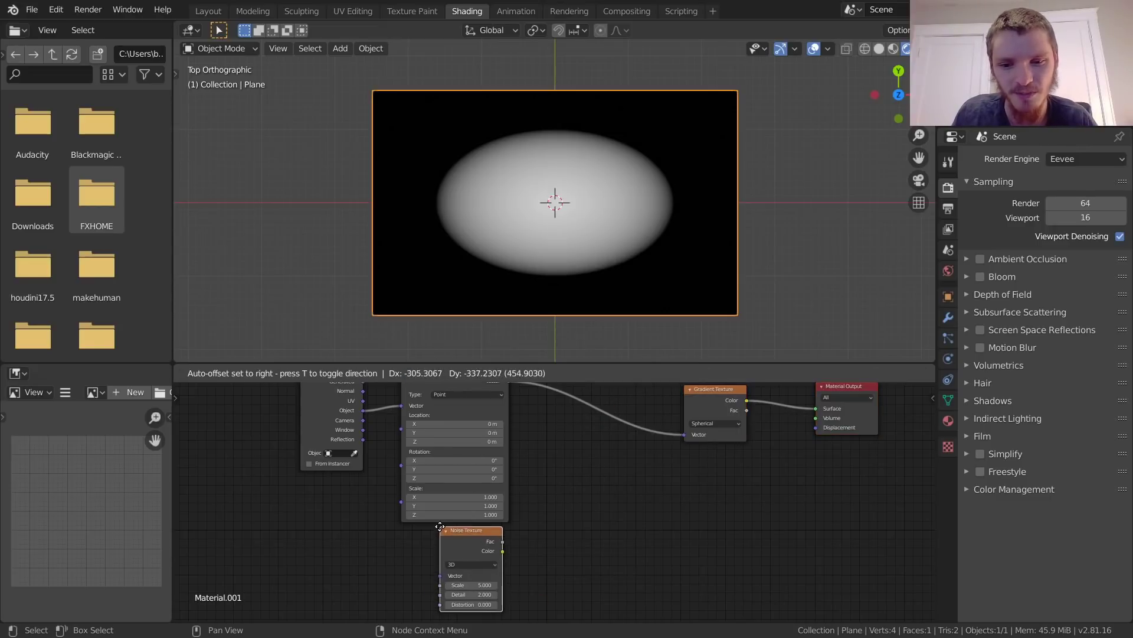
pyautogui.click(440, 525)
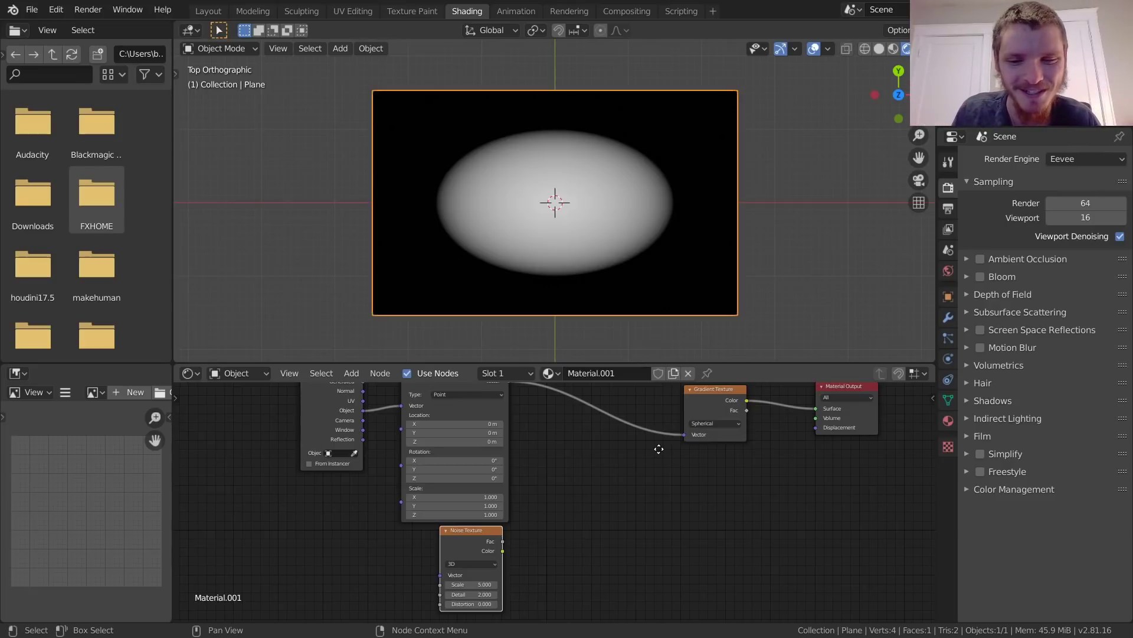
pyautogui.moveTo(663, 448); pyautogui.dragTo(580, 470, button='middle')
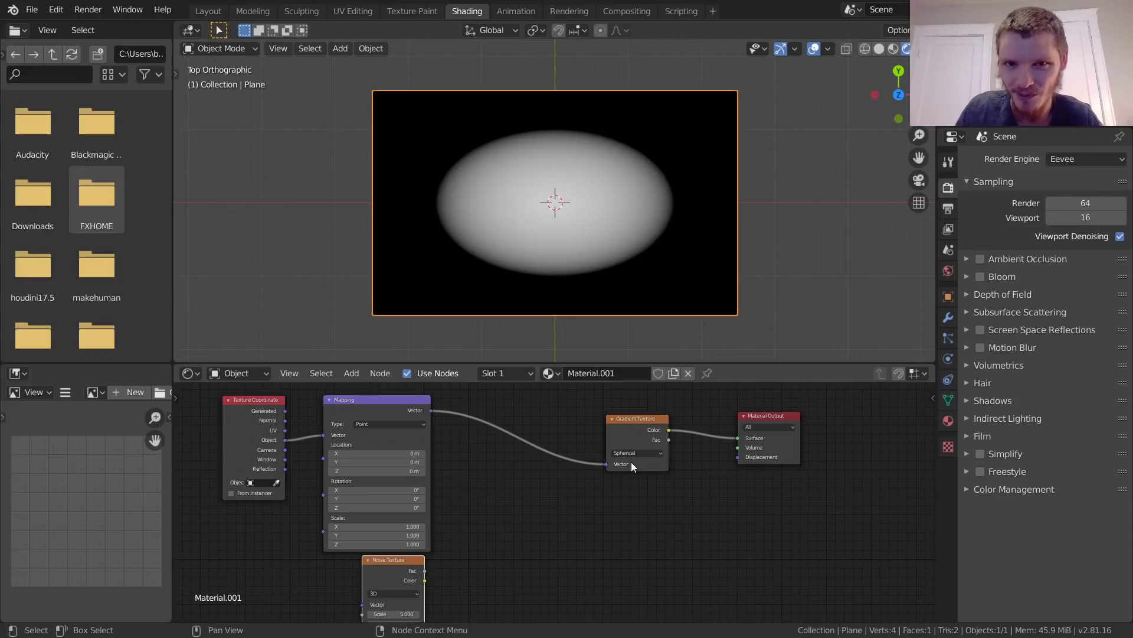
# - Add a Vector Math node set to Add on the link between the Mapping and Gradient Texture nodes
pyautogui.hotkey('shift', 'a')
pyautogui.write('v')
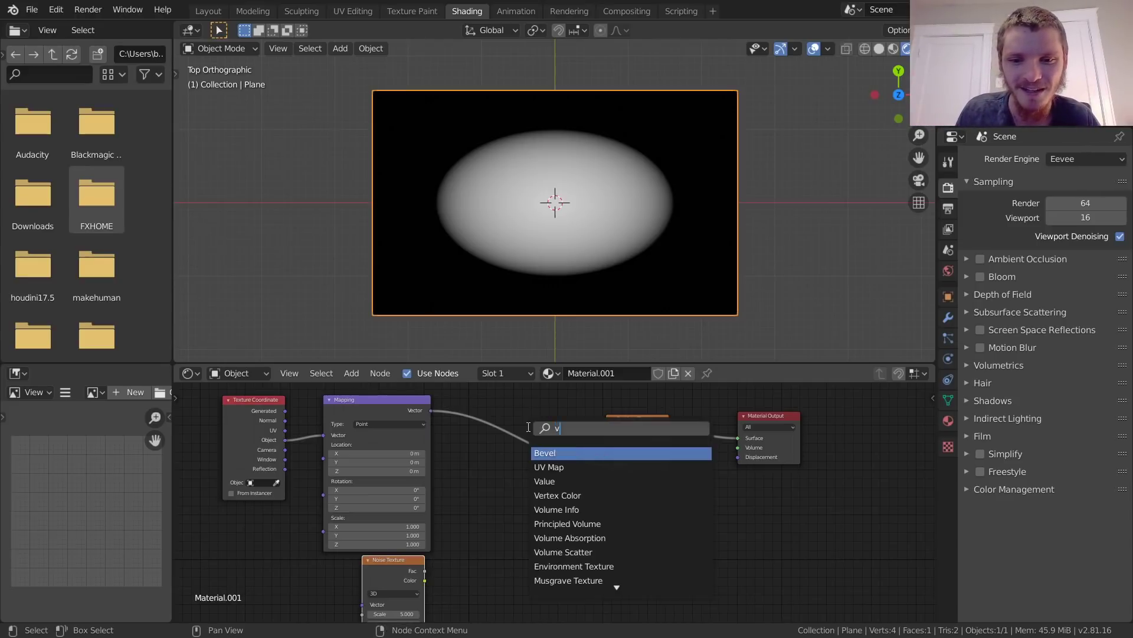
pyautogui.write('ect')
pyautogui.press('Up')
pyautogui.press('Return')
pyautogui.click(527, 435)
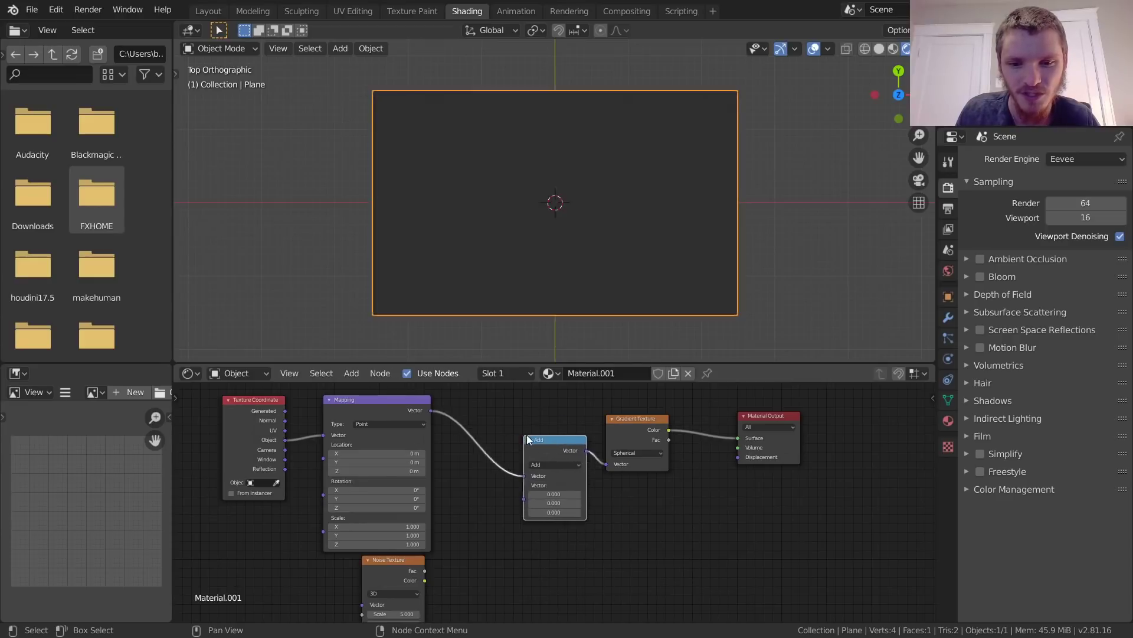
pyautogui.scroll(2, 547, 472)
pyautogui.moveTo(520, 475); pyautogui.dragTo(586, 469, button='middle')
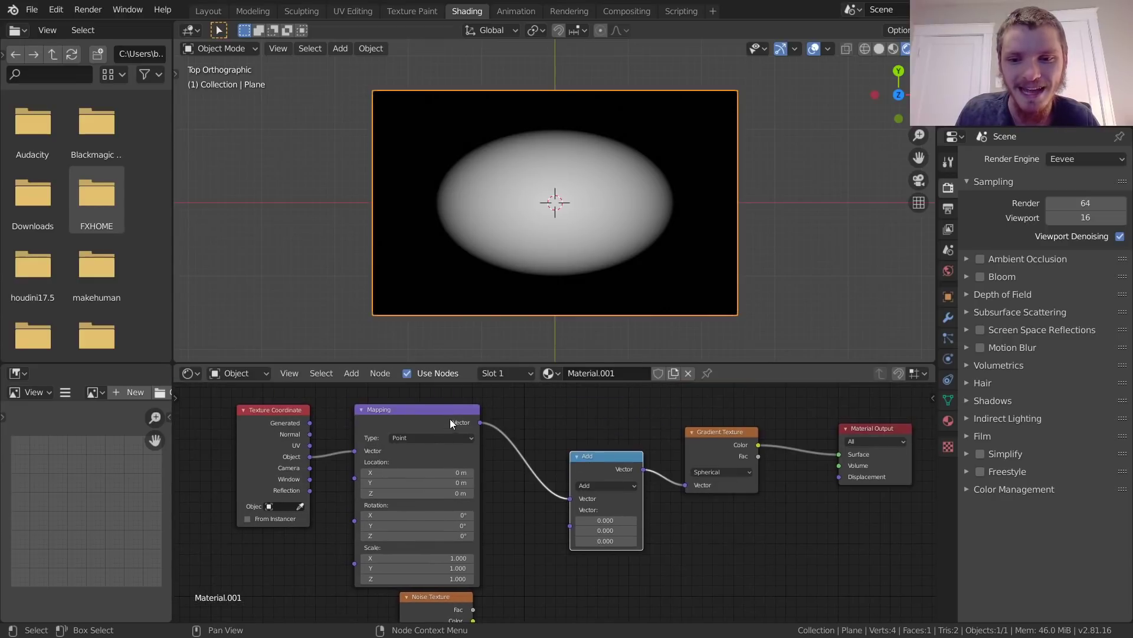
# - Delete the Mapping node and connect the Texture Coordinate's Object output directly to the Add node's first Vector input, moving Texture Coordinate closer
pyautogui.moveTo(450, 419); pyautogui.dragTo(449, 409)
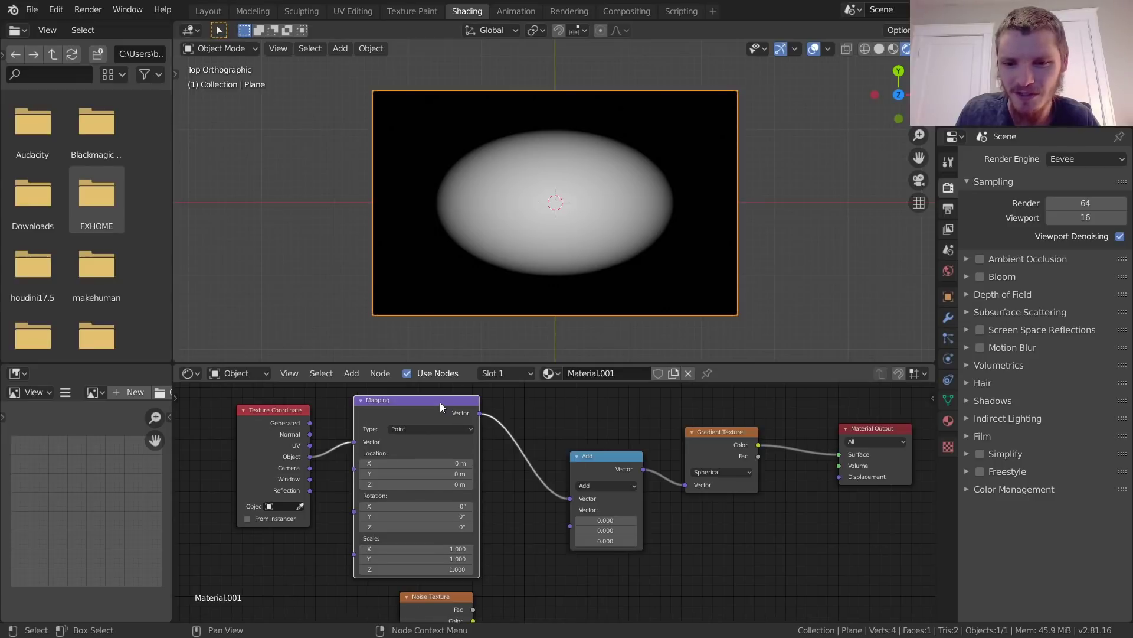
pyautogui.press('x')
pyautogui.moveTo(309, 457); pyautogui.dragTo(569, 498)
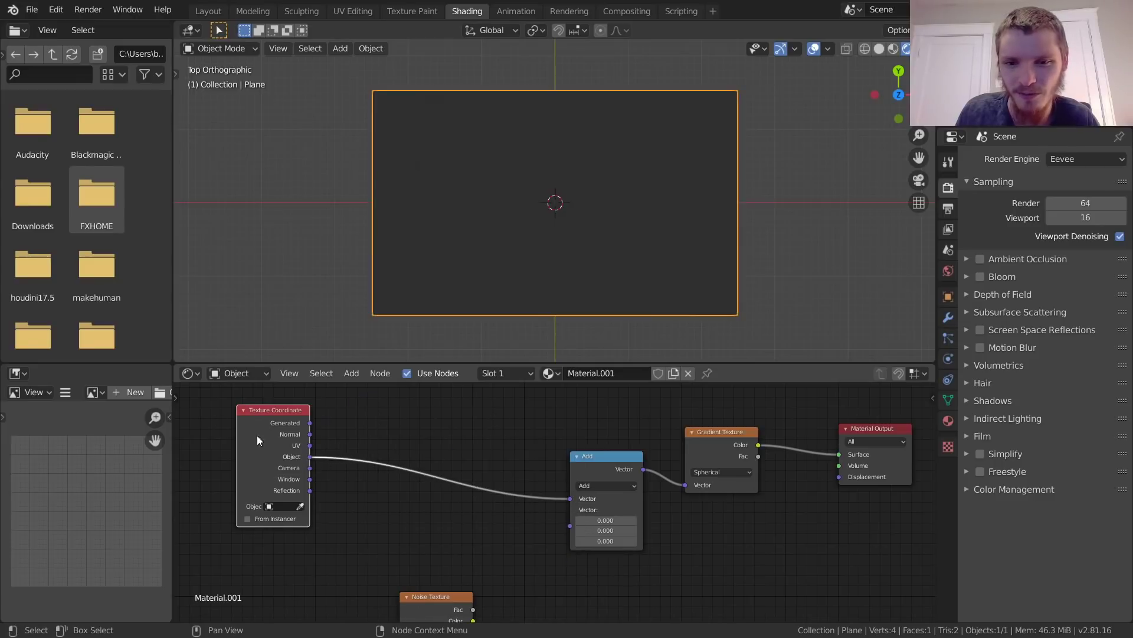
pyautogui.moveTo(258, 415); pyautogui.dragTo(360, 413)
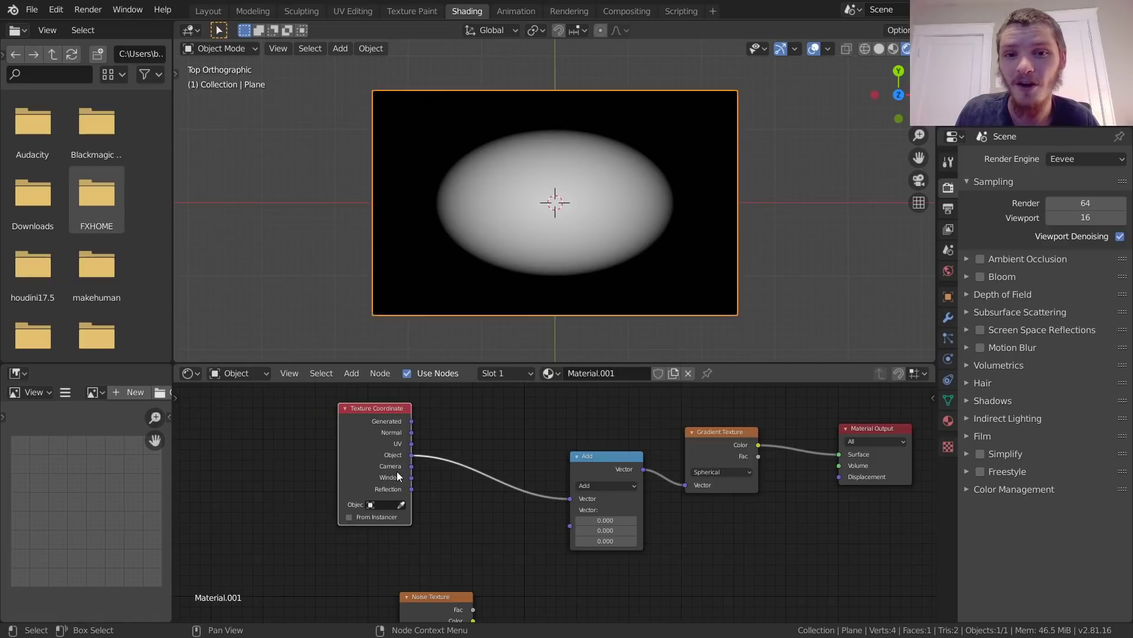
# - Connect the Noise Texture's Fac output to the second Vector input of the Add node
pyautogui.moveTo(443, 507); pyautogui.dragTo(510, 432, button='middle')
pyautogui.moveTo(517, 527); pyautogui.dragTo(637, 439)
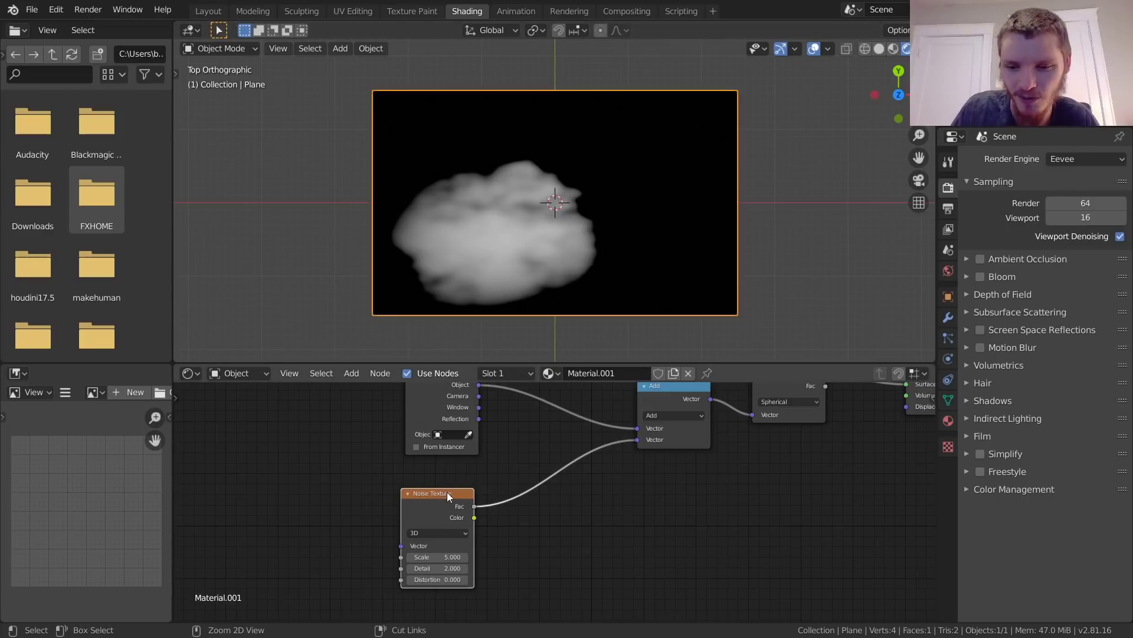
# - Add Mapping and Texture Coordinate nodes to the Noise Texture, try shifting the mapping's X location, and undo the shift
pyautogui.hotkey('ctrl', 't')
pyautogui.moveTo(355, 493); pyautogui.dragTo(494, 443, button='middle')
pyautogui.moveTo(477, 501)
pyautogui.mouseDown()
pyautogui.moveTo(453, 500)
pyautogui.moveTo(466, 496)
pyautogui.mouseUp()
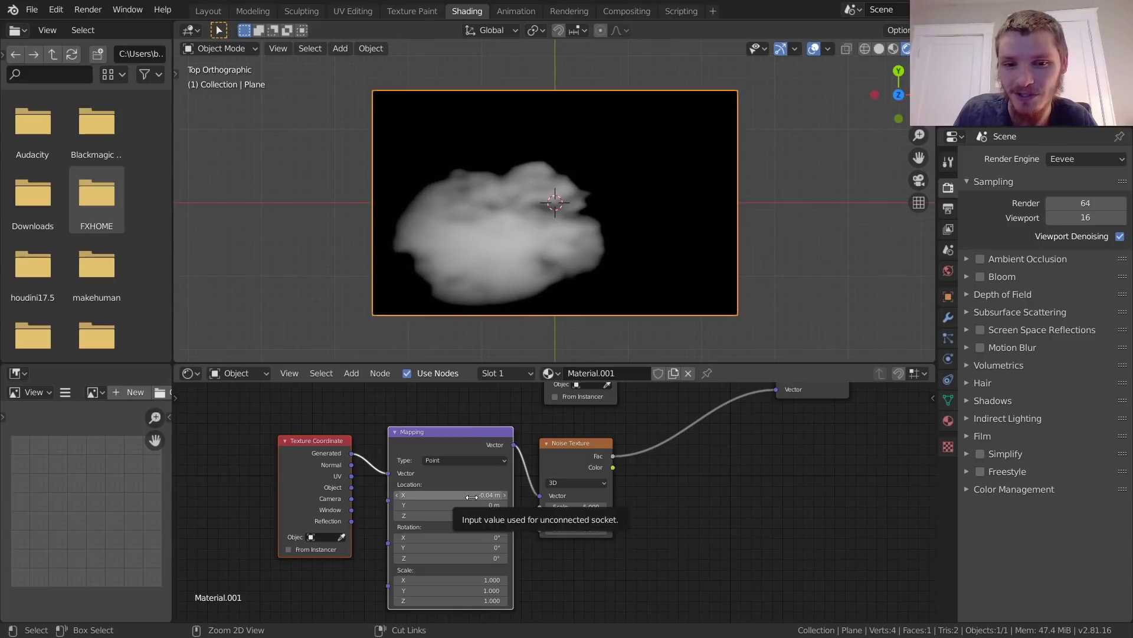
pyautogui.hotkey('ctrl', 'z')
# - Try a duplicated Mapping node between Texture Coordinate and Add with a shifted X location, and undo it
pyautogui.moveTo(589, 433); pyautogui.dragTo(474, 551, button='middle')
pyautogui.moveTo(476, 413); pyautogui.dragTo(326, 414)
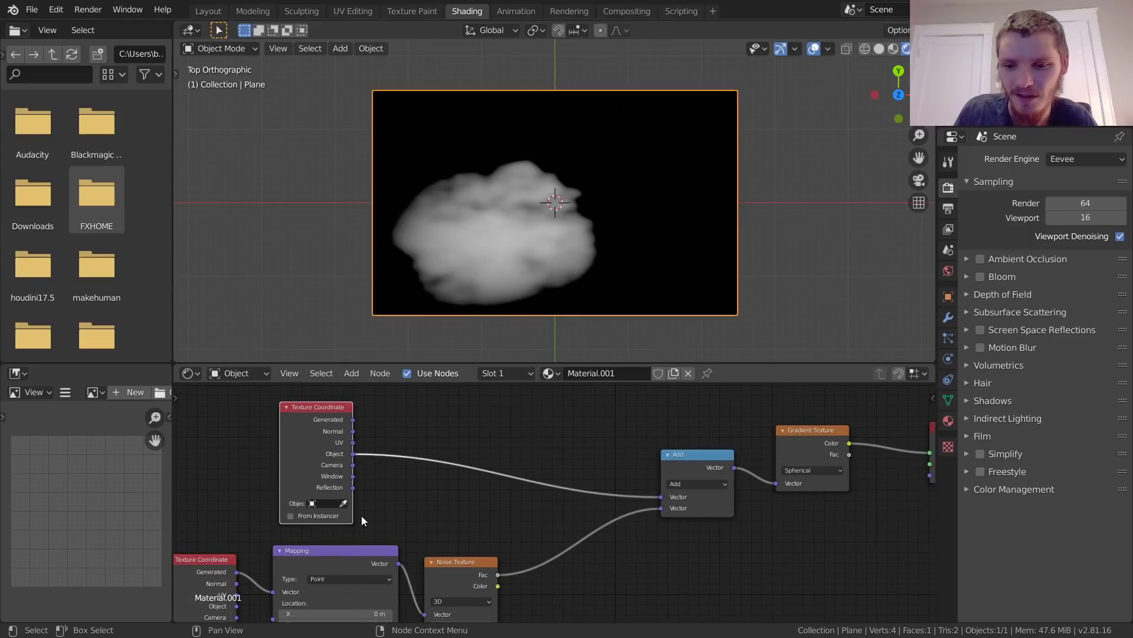
pyautogui.click(355, 557)
pyautogui.hotkey('shift', 'd')
pyautogui.click(482, 403)
pyautogui.moveTo(499, 396); pyautogui.dragTo(514, 355)
pyautogui.moveTo(487, 418)
pyautogui.mouseDown()
pyautogui.moveTo(506, 418)
pyautogui.moveTo(466, 419)
pyautogui.mouseUp()
pyautogui.hotkey('ctrl', 'z')
pyautogui.hotkey('ctrl', 'z')
pyautogui.hotkey('ctrl', 'z')
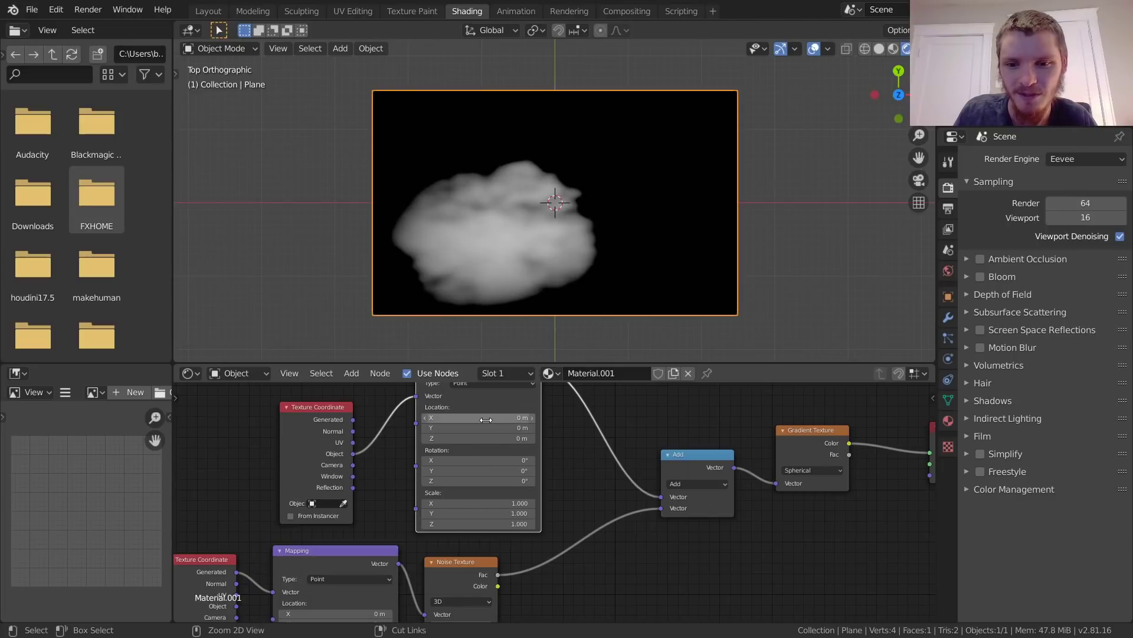
# - Delete the Mapping and Texture Coordinate nodes that feed the Noise Texture
pyautogui.moveTo(357, 555); pyautogui.dragTo(566, 431, button='middle')
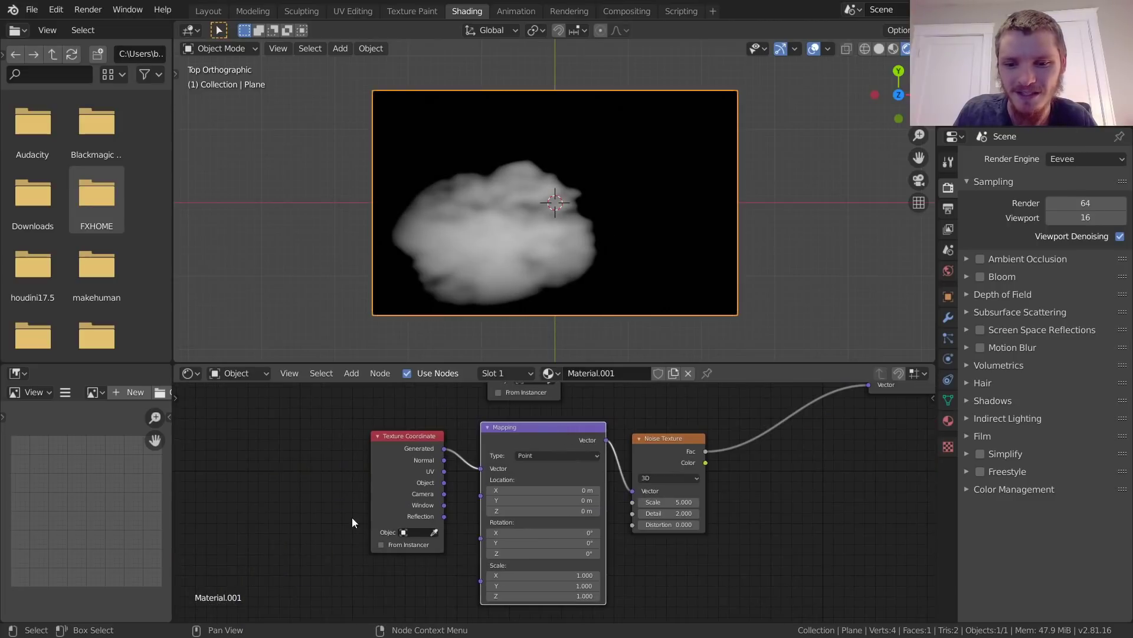
pyautogui.moveTo(330, 518); pyautogui.dragTo(543, 443)
pyautogui.press('x')
# - Rearrange the Noise Texture and Texture Coordinate nodes so they sit one above the other before the Add node
pyautogui.moveTo(672, 433); pyautogui.dragTo(423, 532, button='middle')
pyautogui.moveTo(423, 540); pyautogui.dragTo(353, 559)
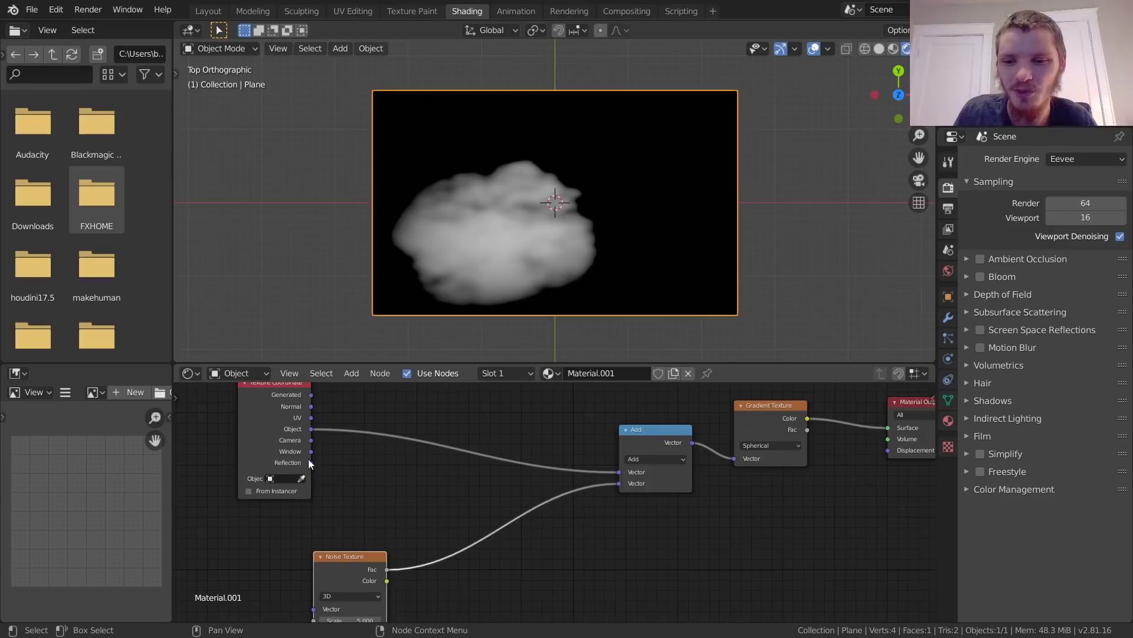
pyautogui.moveTo(285, 389); pyautogui.dragTo(386, 399)
# - Duplicate the Add node onto the link before the Gradient Texture and set all three of its vector values to -0.5
pyautogui.moveTo(659, 438); pyautogui.dragTo(598, 463, button='middle')
pyautogui.moveTo(598, 463); pyautogui.dragTo(509, 467)
pyautogui.hotkey('shift', 'd')
pyautogui.click(608, 461)
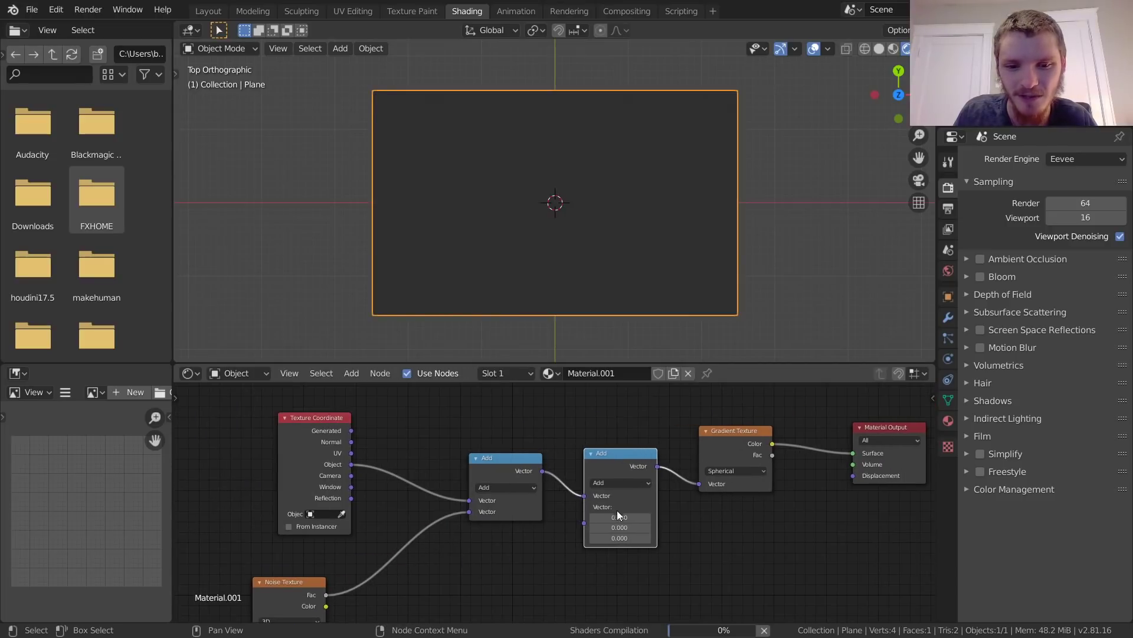
pyautogui.click(621, 518)
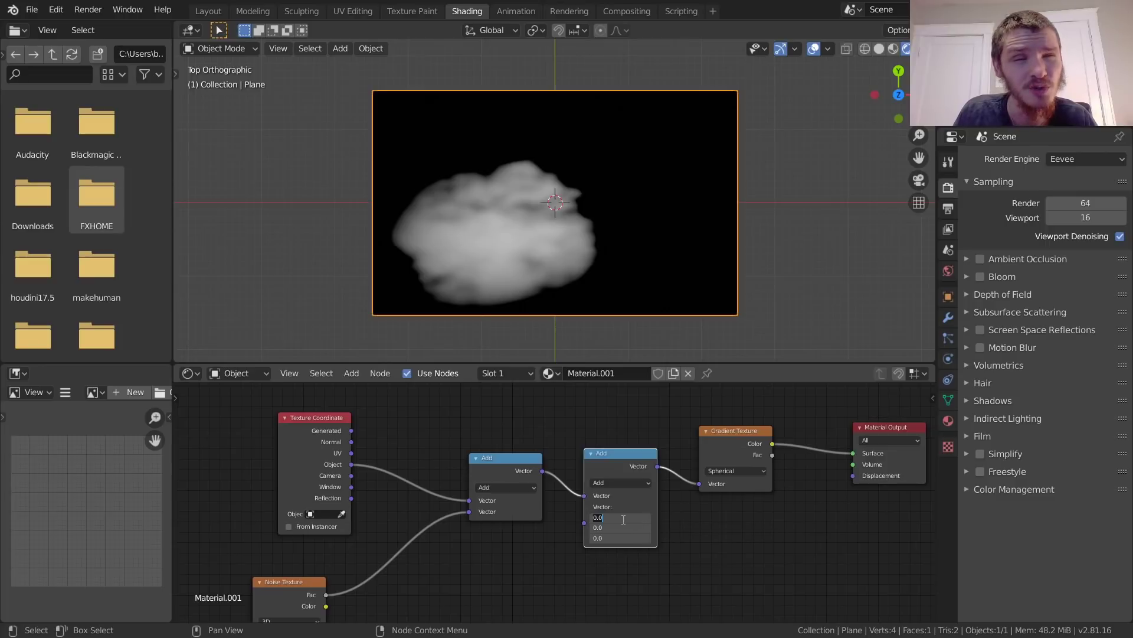
pyautogui.write('-.5')
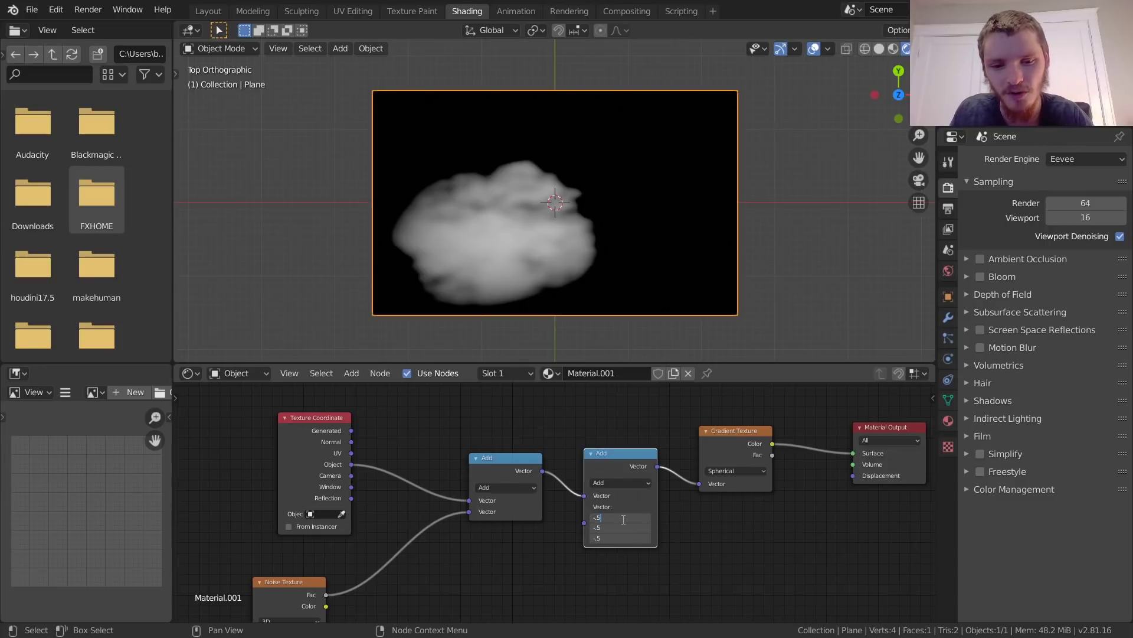
pyautogui.press('Return')
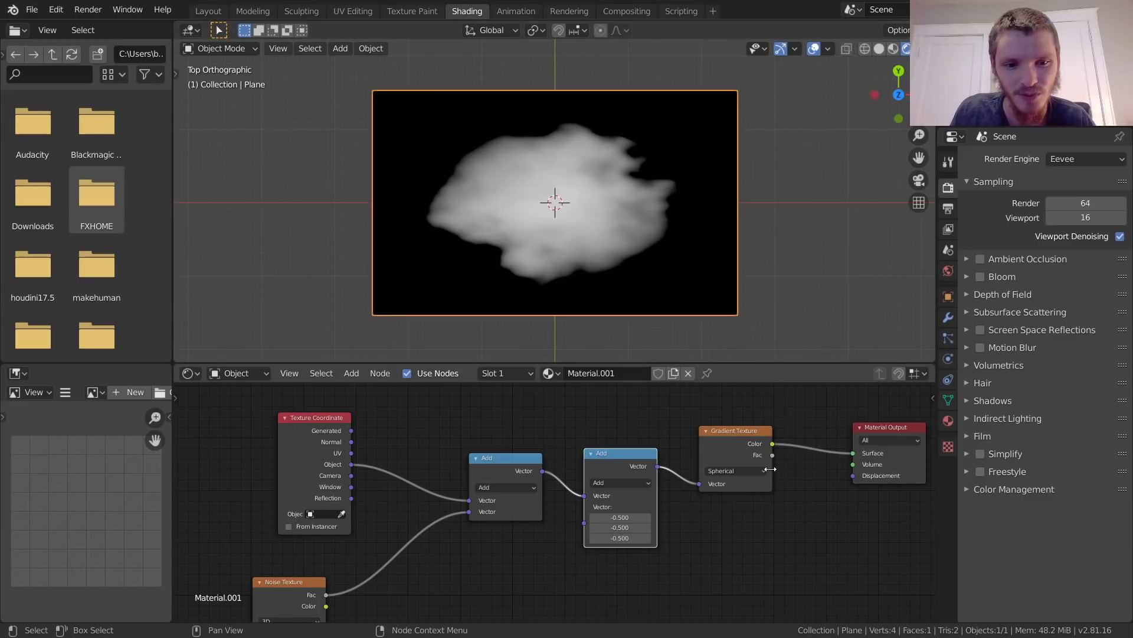
# - Move the second Add node slightly upward between the first Add node and the Gradient Texture
pyautogui.moveTo(289, 623); pyautogui.dragTo(385, 537, button='middle')
pyautogui.moveTo(630, 446); pyautogui.dragTo(415, 545, button='middle')
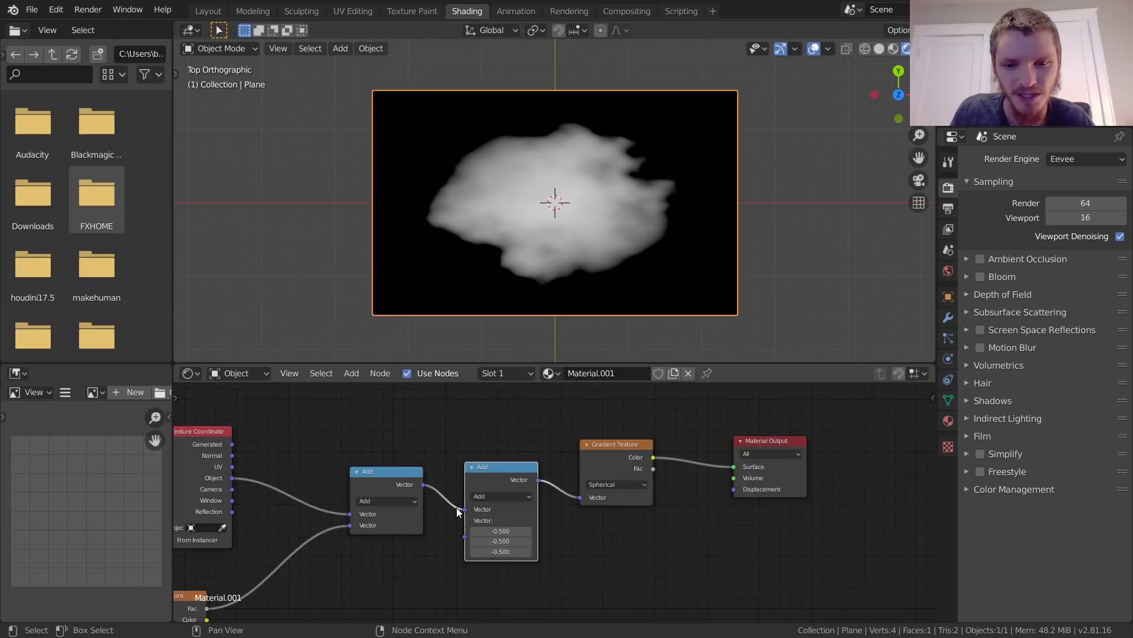
pyautogui.moveTo(508, 468); pyautogui.dragTo(512, 450)
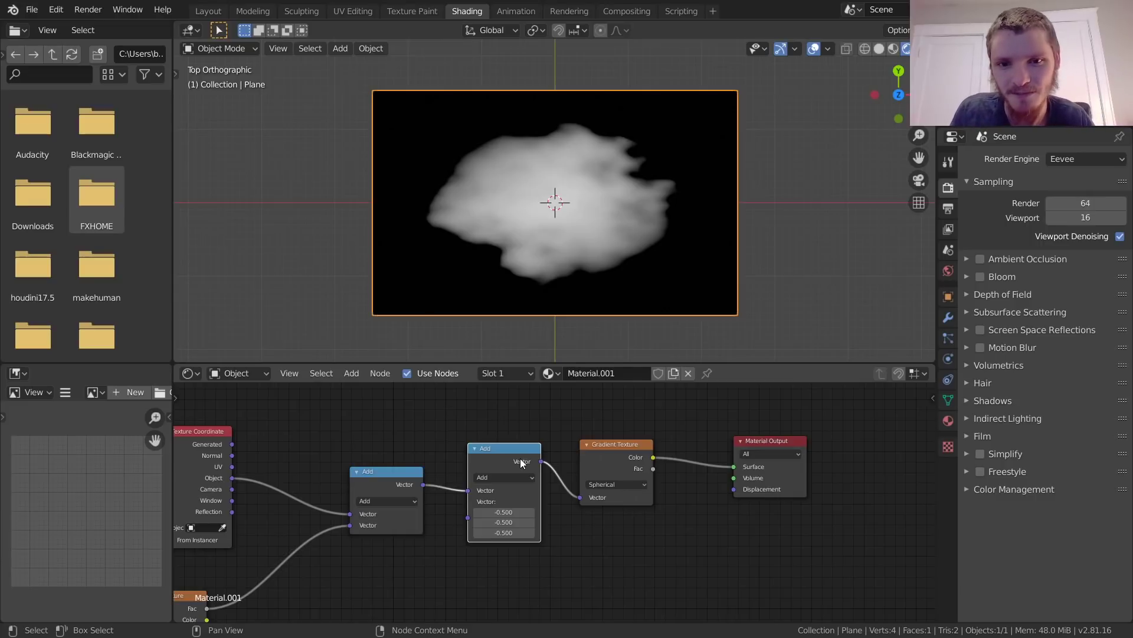
# - Try a Detail of 0 on the Noise Texture, and set the Detail to 16
pyautogui.moveTo(344, 485); pyautogui.dragTo(570, 393, button='middle')
pyautogui.scroll(6, 470, 469)
pyautogui.moveTo(505, 470); pyautogui.dragTo(521, 438)
pyautogui.scroll(3, 566, 475)
pyautogui.moveTo(576, 530); pyautogui.dragTo(592, 484, button='middle')
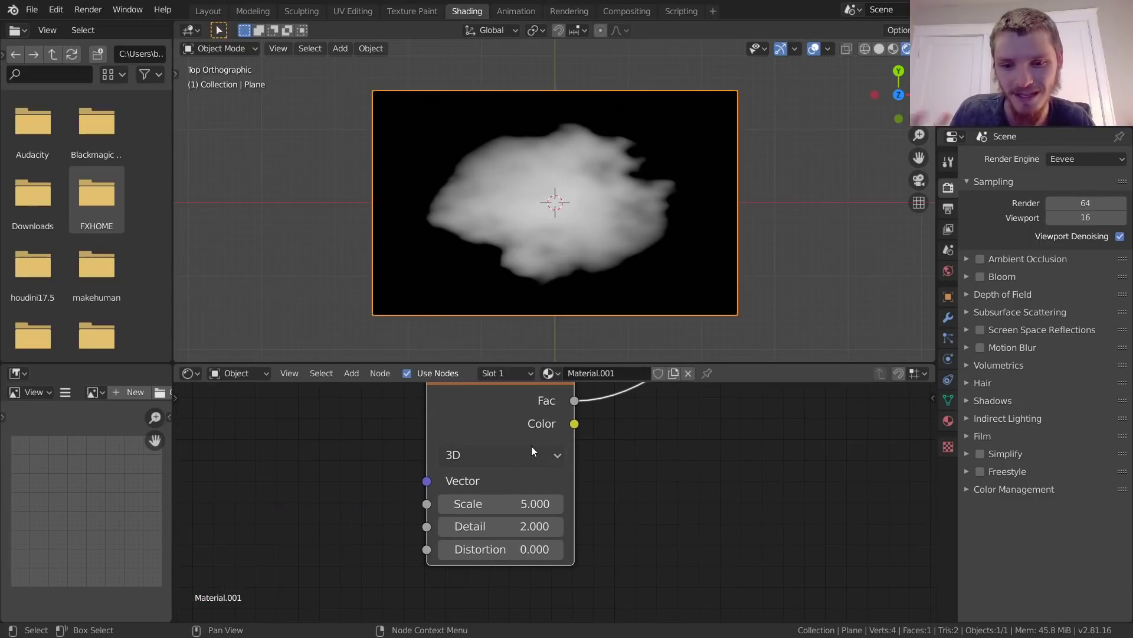
pyautogui.moveTo(508, 526); pyautogui.dragTo(473, 526)
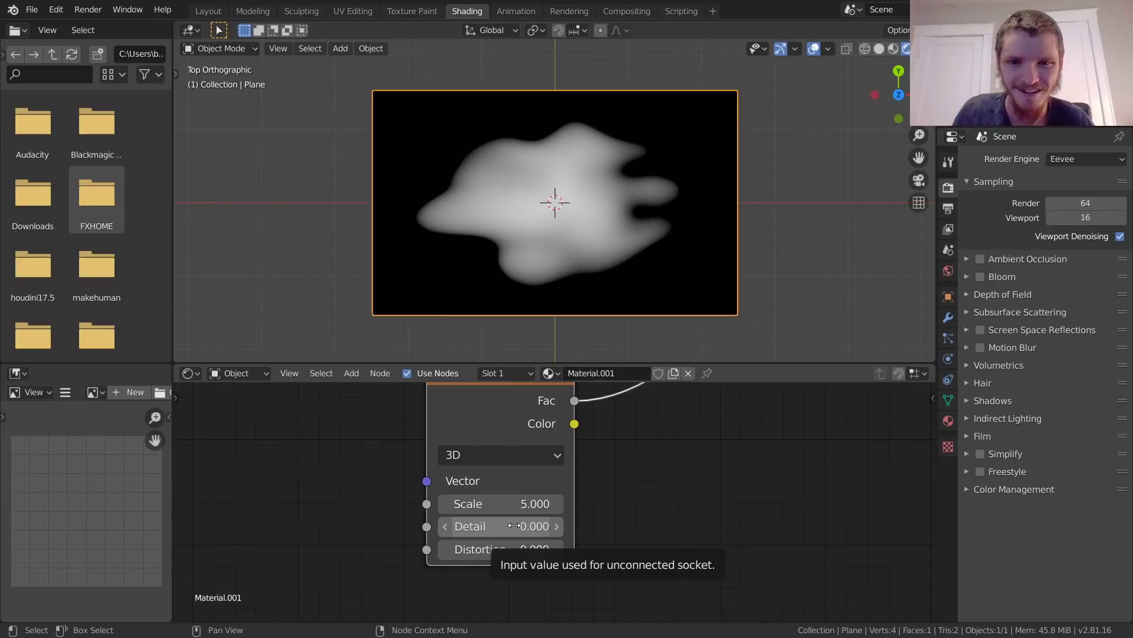
pyautogui.moveTo(514, 526); pyautogui.dragTo(621, 526)
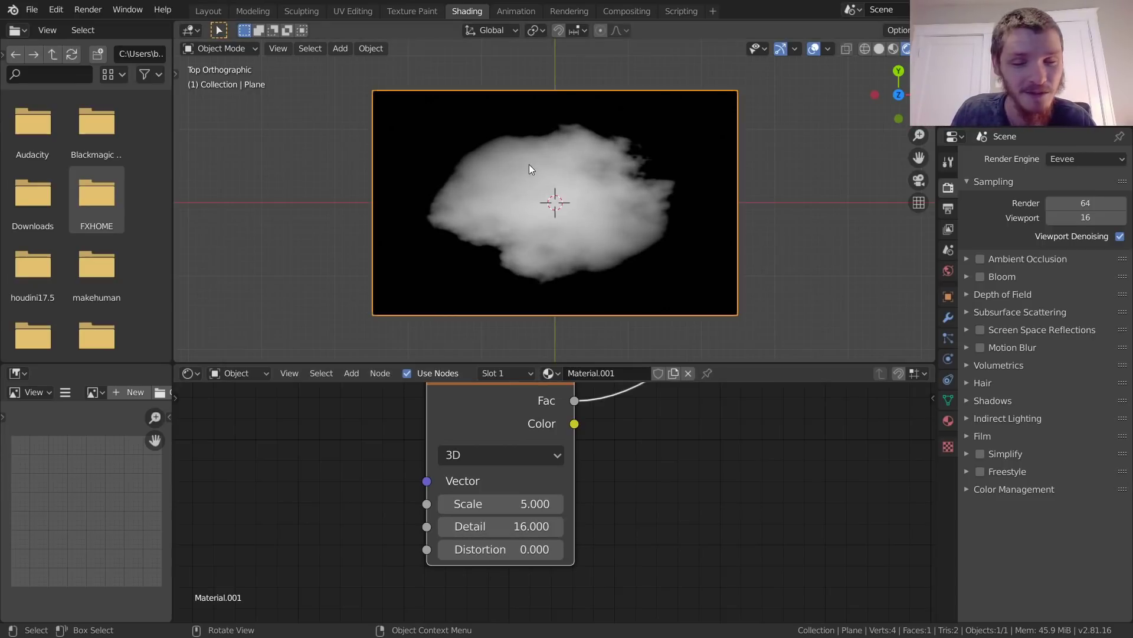
# - Try a Noise Texture Scale of 4, and return the Scale to 5
pyautogui.scroll(2, 530, 168)
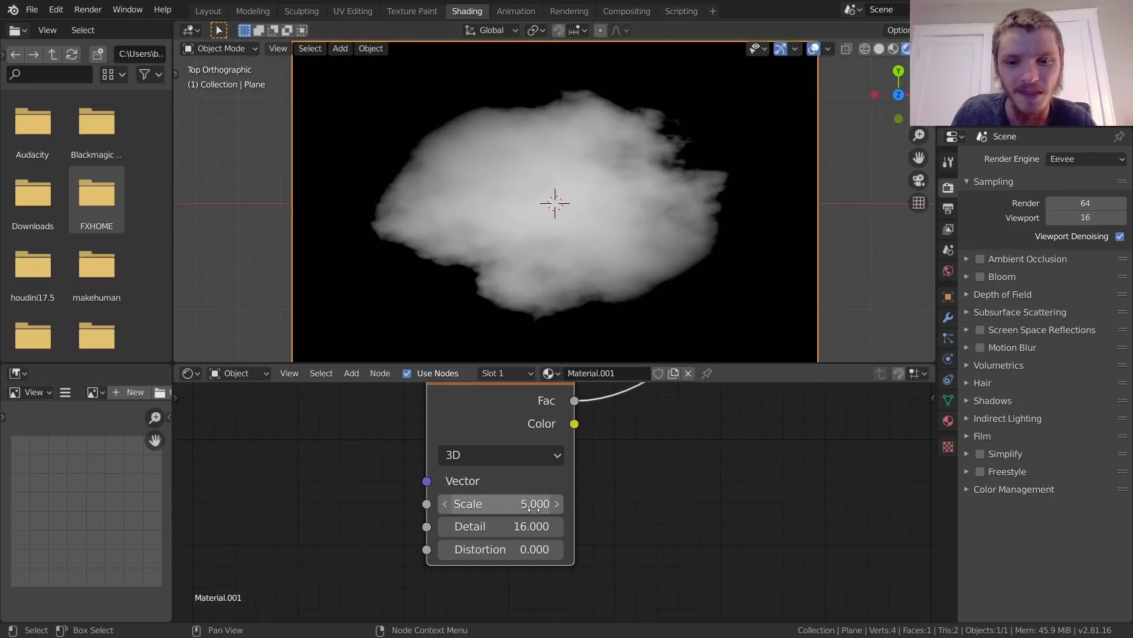
pyautogui.moveTo(533, 509)
pyautogui.mouseDown()
pyautogui.moveTo(500, 509)
pyautogui.moveTo(516, 506)
pyautogui.mouseUp()
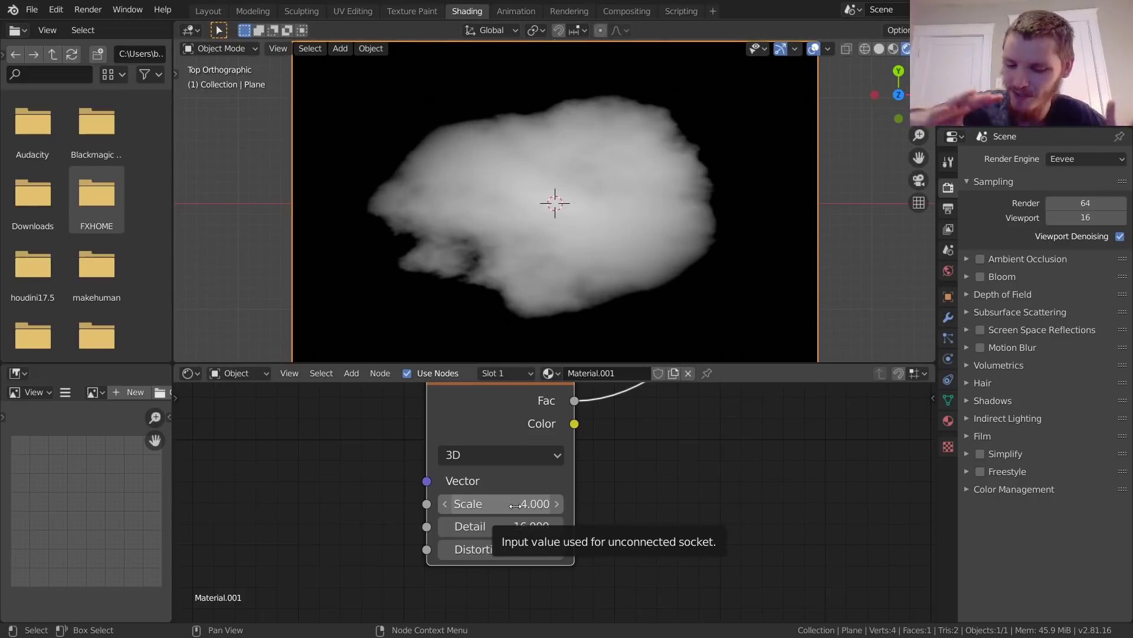
pyautogui.moveTo(515, 506)
pyautogui.mouseDown()
pyautogui.moveTo(561, 506)
pyautogui.moveTo(517, 506)
pyautogui.moveTo(535, 502)
pyautogui.mouseUp()
pyautogui.moveTo(766, 447); pyautogui.dragTo(545, 558, button='middle')
pyautogui.scroll(-6, 628, 491)
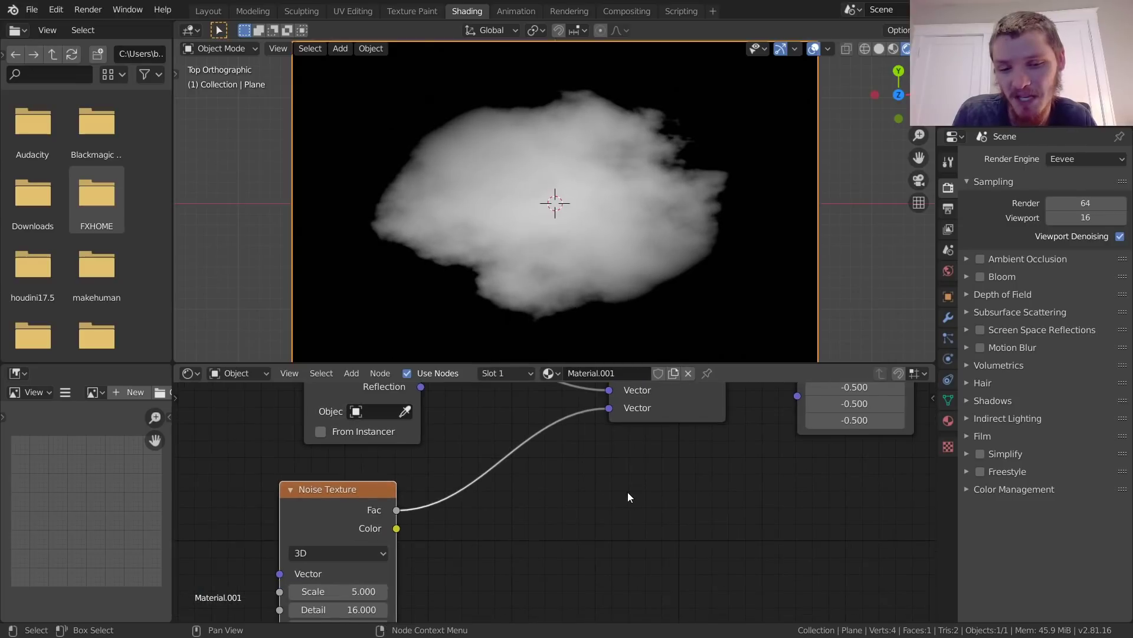
# - Move the two Add nodes down beside the Noise Texture, clear of the main node row
pyautogui.moveTo(655, 476); pyautogui.dragTo(510, 563, button='middle')
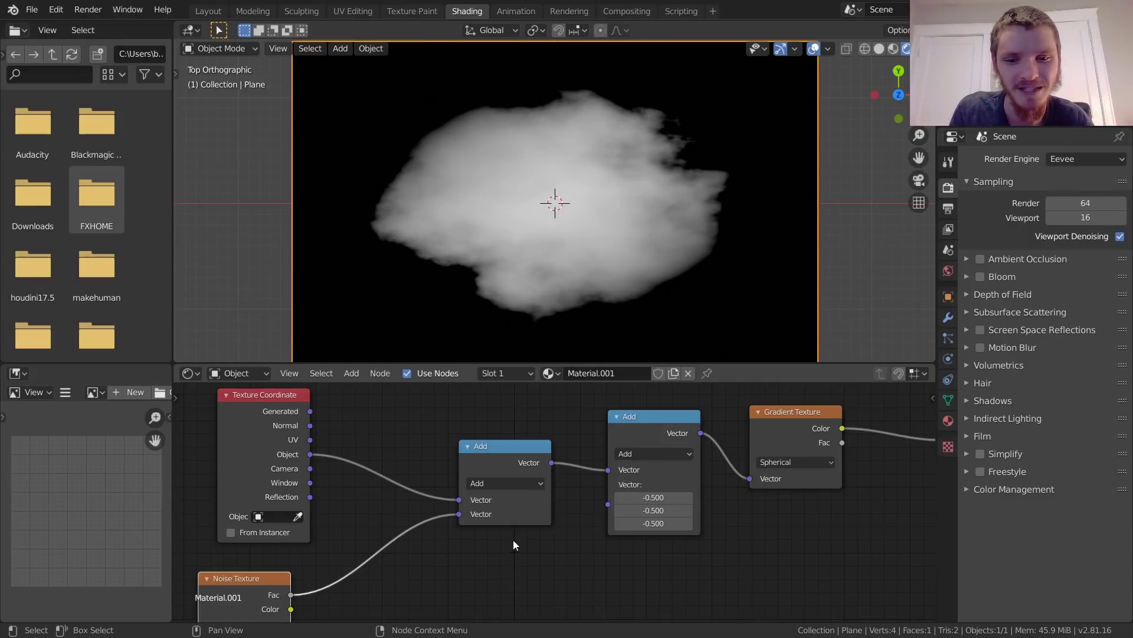
pyautogui.scroll(-5, 513, 539)
pyautogui.moveTo(572, 519); pyautogui.dragTo(487, 509)
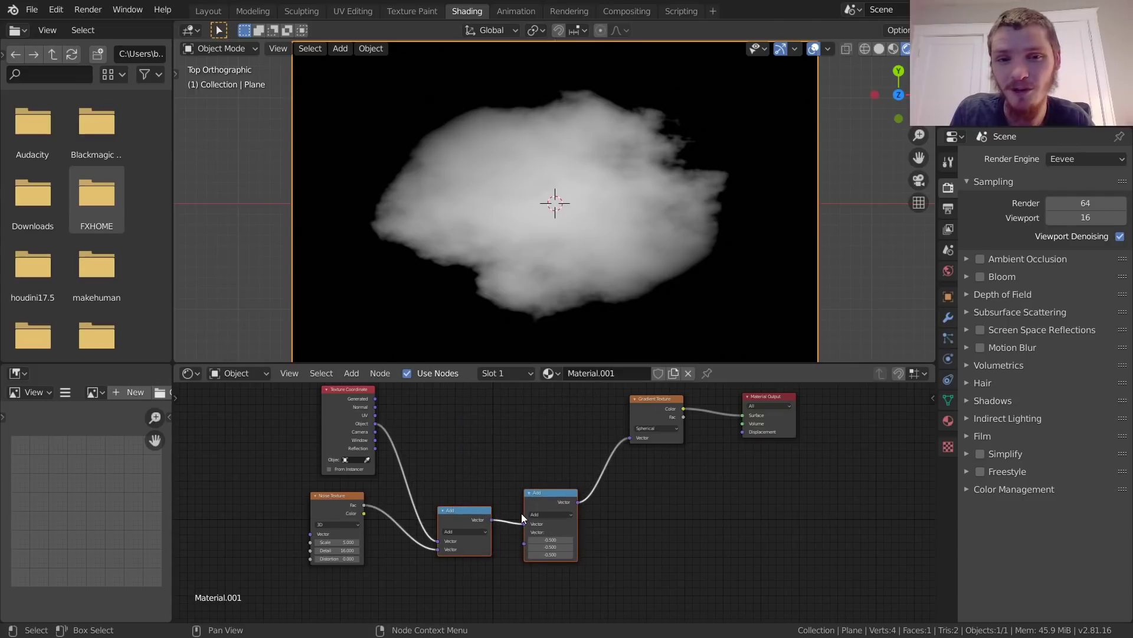
pyautogui.scroll(1, 521, 513)
pyautogui.scroll(1, 413, 449)
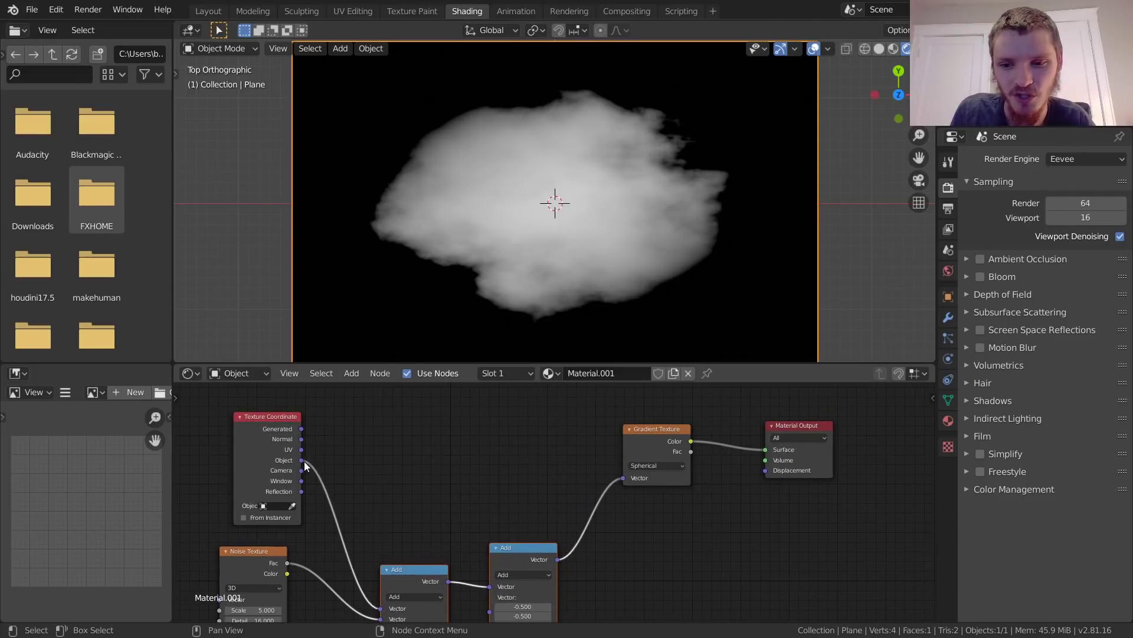
# - Connect the Object output directly to the Gradient Texture's Vector input and move the Texture Coordinate, Gradient Texture and Material Output nodes up
pyautogui.moveTo(303, 461); pyautogui.dragTo(624, 477)
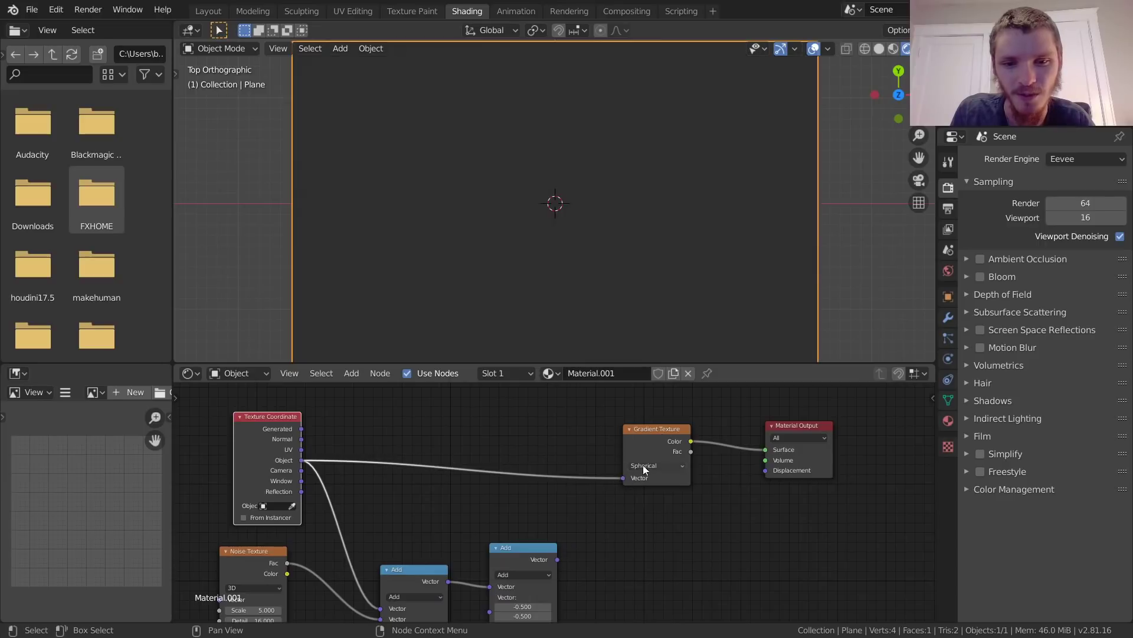
pyautogui.moveTo(492, 450); pyautogui.dragTo(505, 462, button='middle')
pyautogui.moveTo(862, 516); pyautogui.dragTo(249, 383)
pyautogui.press('g')
pyautogui.click(364, 406)
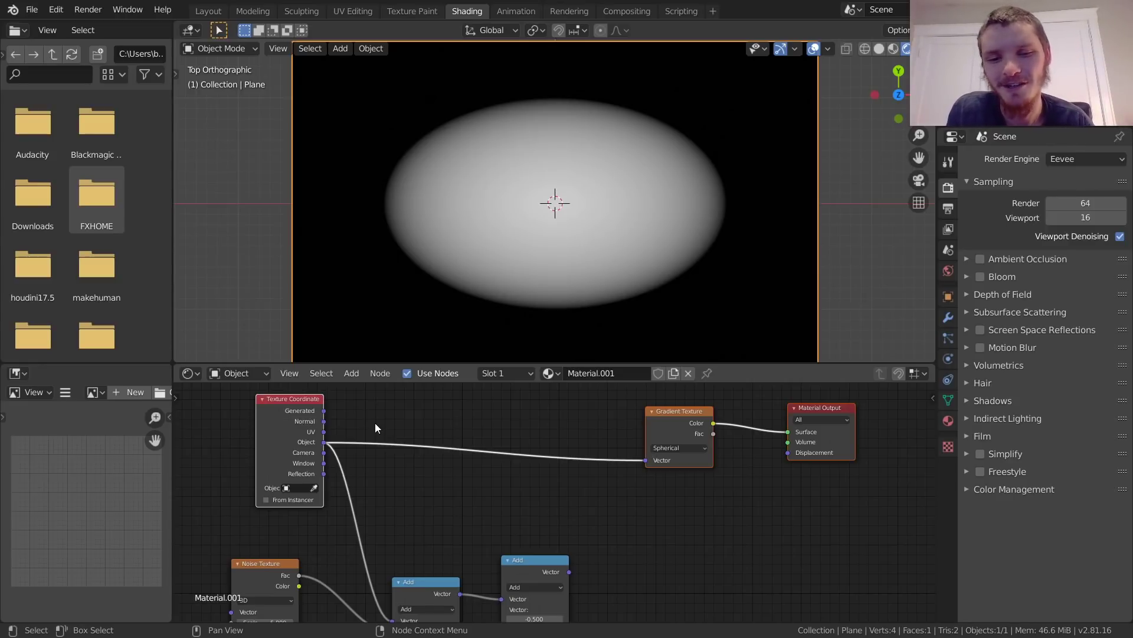
# - Add a Separate XYZ node on the link between the Texture Coordinate and Gradient Texture nodes
pyautogui.moveTo(432, 417); pyautogui.dragTo(481, 467, button='middle')
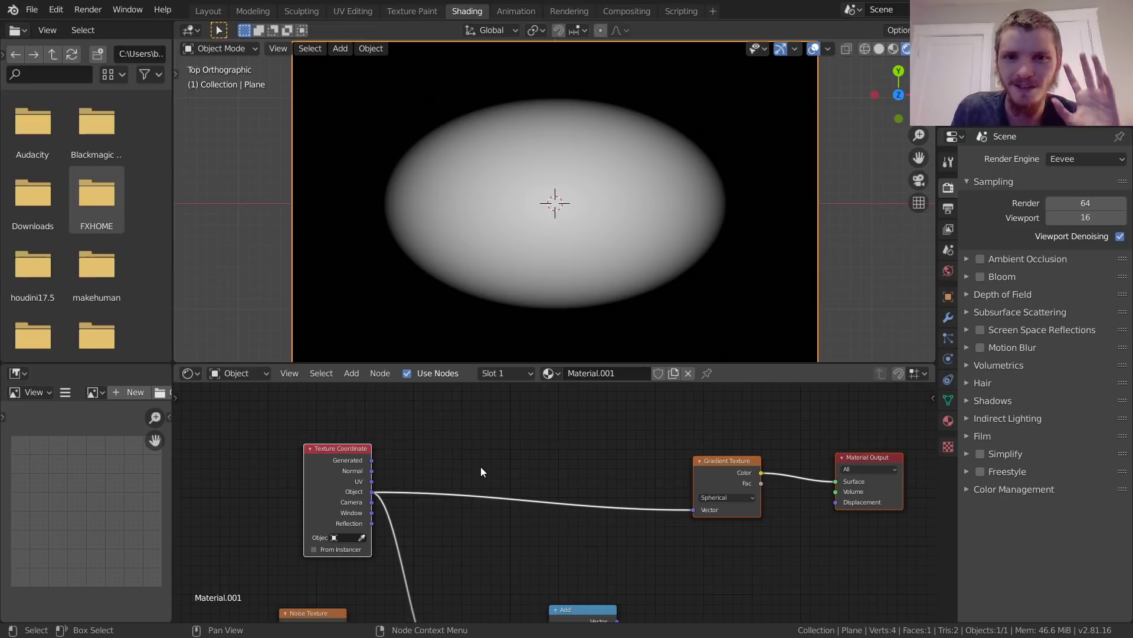
pyautogui.hotkey('shift', 'a')
pyautogui.click(481, 467)
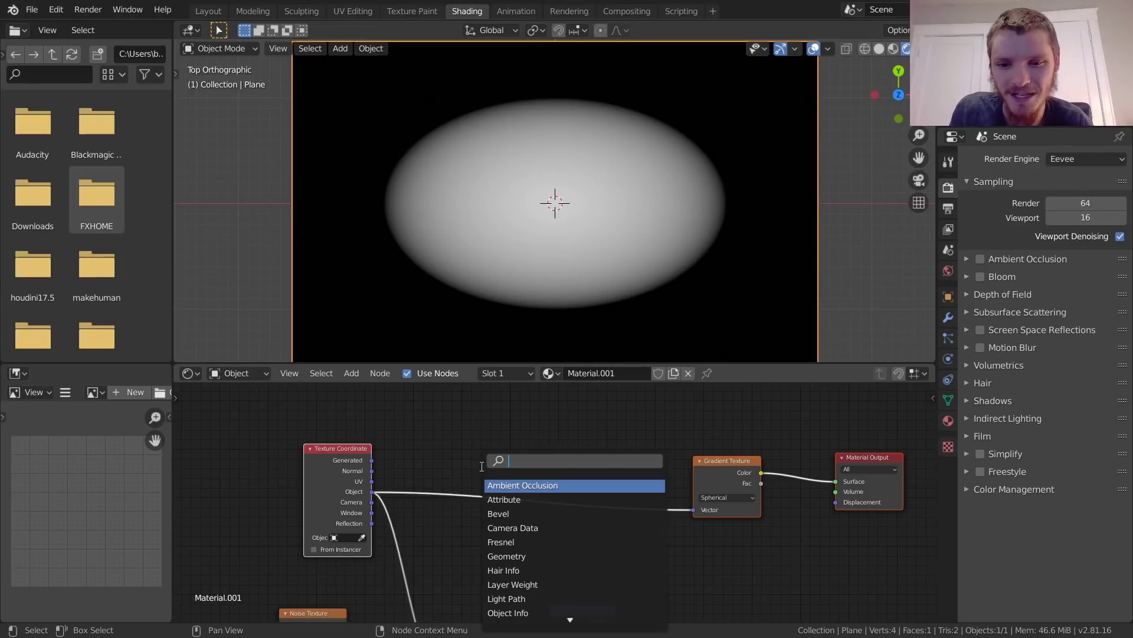
pyautogui.write('sep')
pyautogui.press('Down')
pyautogui.press('Down')
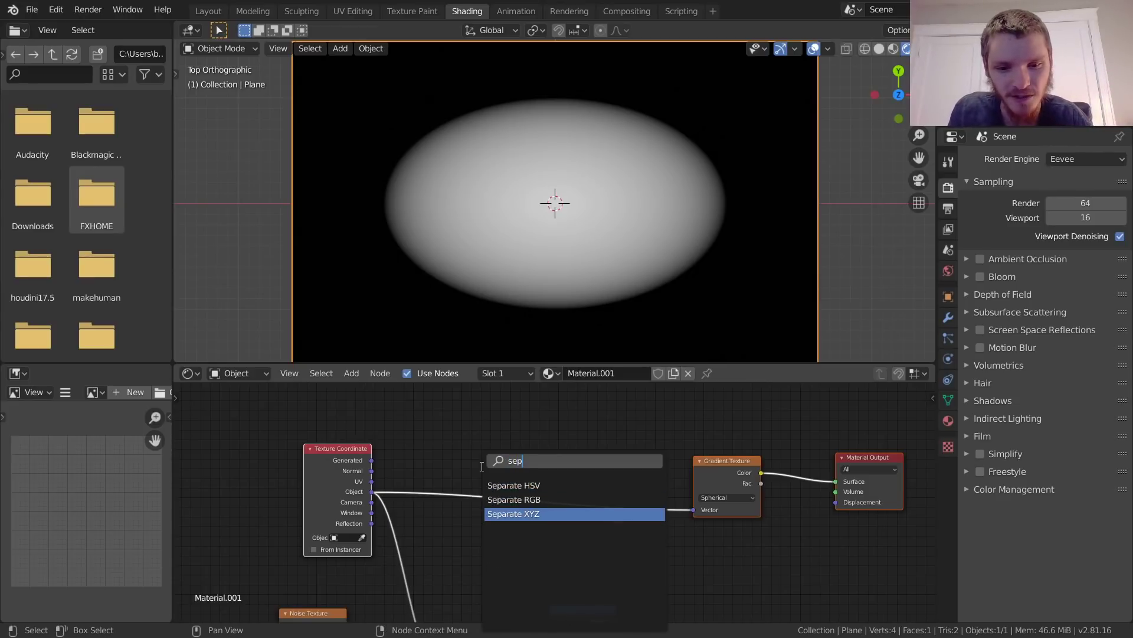
pyautogui.press('Return')
pyautogui.click(425, 470)
# - Add a Combine XYZ node on the link between the Separate XYZ and Gradient Texture nodes
pyautogui.moveTo(540, 484); pyautogui.dragTo(494, 489, button='middle')
pyautogui.hotkey('shift', 'a')
pyautogui.click(532, 455)
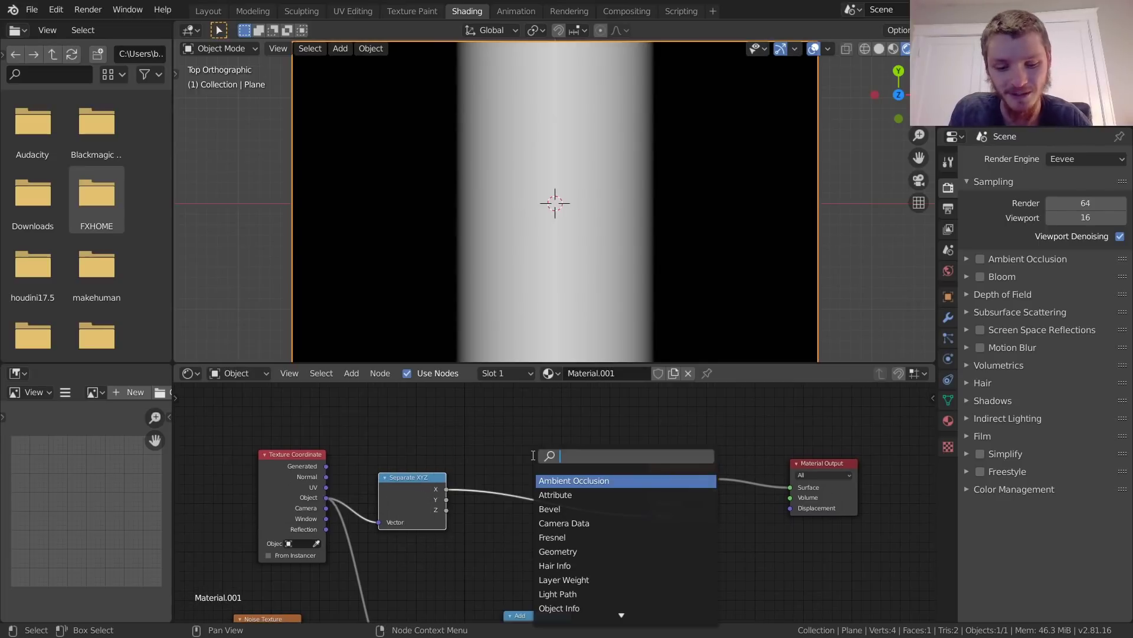
pyautogui.write('comb')
pyautogui.press('Down')
pyautogui.press('Down')
pyautogui.press('Return')
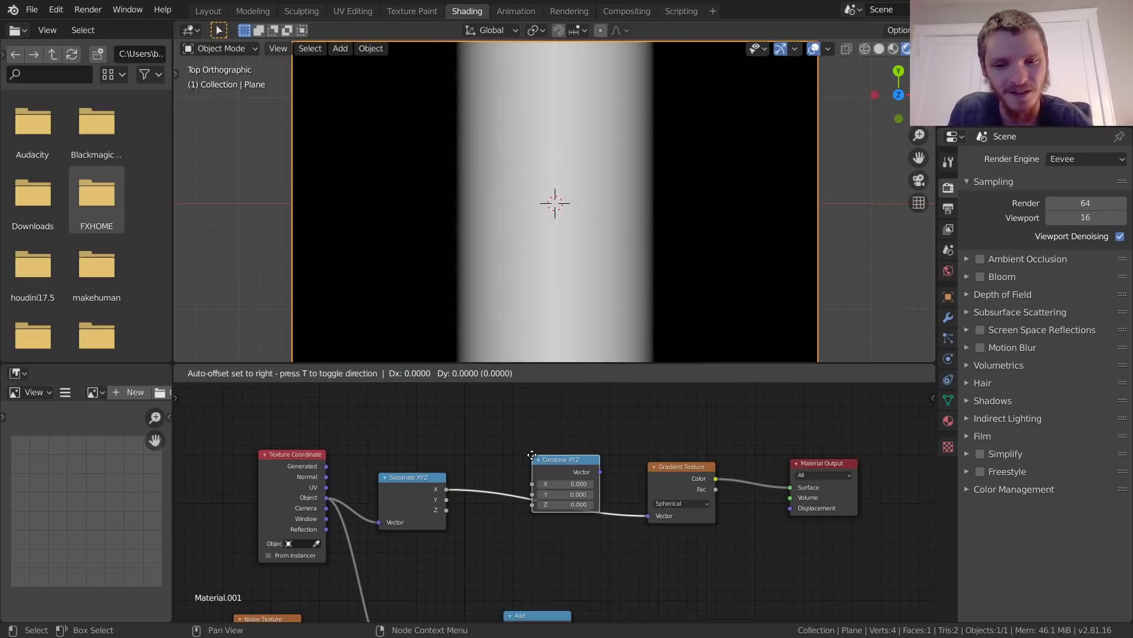
pyautogui.click(534, 457)
pyautogui.scroll(2, 555, 477)
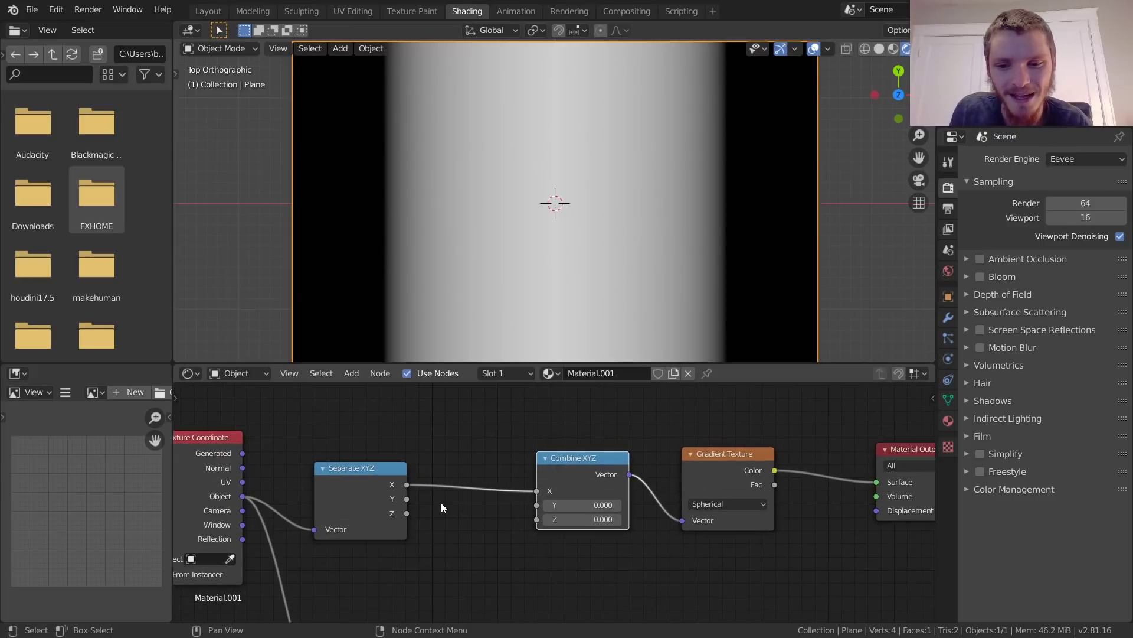
# - Connect the Separate XYZ node's Y and Z outputs to the matching Combine XYZ inputs and shift the Separate XYZ node slightly left
pyautogui.keyDown('alt'); pyautogui.moveTo(367, 502); pyautogui.dragTo(652, 501, button='right'); pyautogui.keyUp('alt')
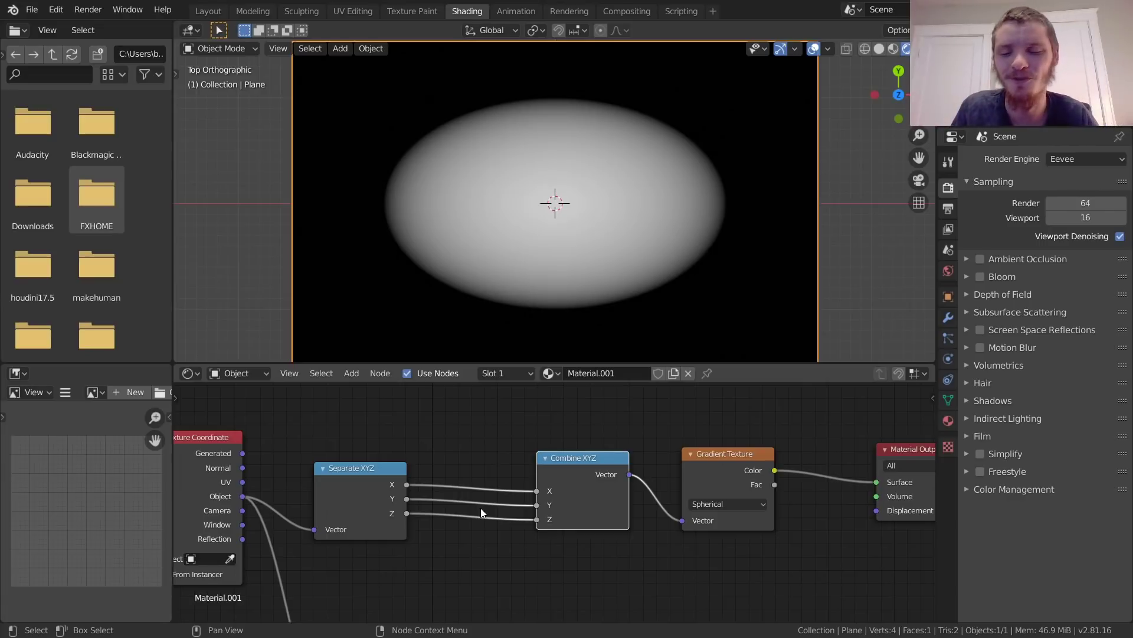
pyautogui.moveTo(361, 469); pyautogui.dragTo(352, 464)
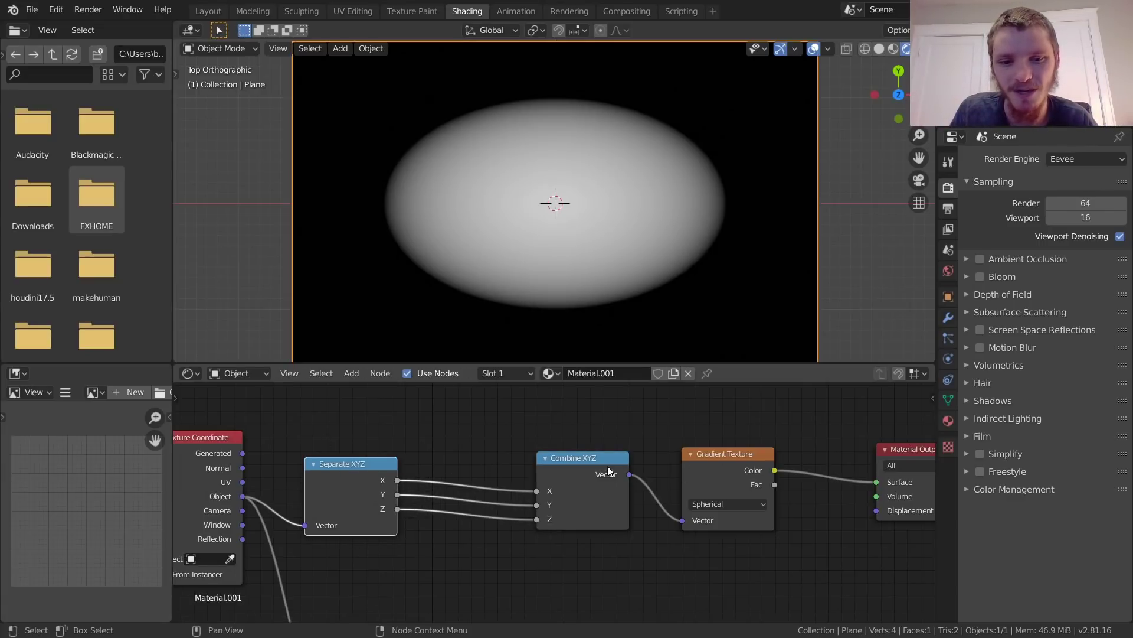
# - Examine the node network and the resulting gradient shape on the plane
pyautogui.moveTo(783, 544); pyautogui.dragTo(656, 549, button='middle')
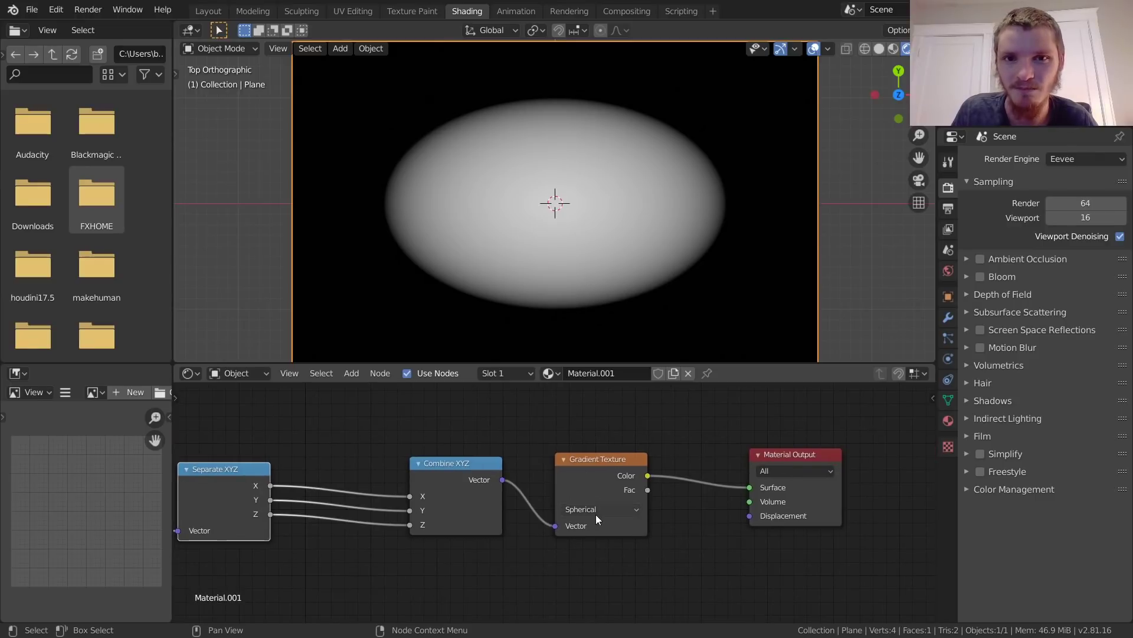
pyautogui.scroll(-2, 596, 515)
pyautogui.moveTo(416, 592); pyautogui.dragTo(557, 513, button='middle')
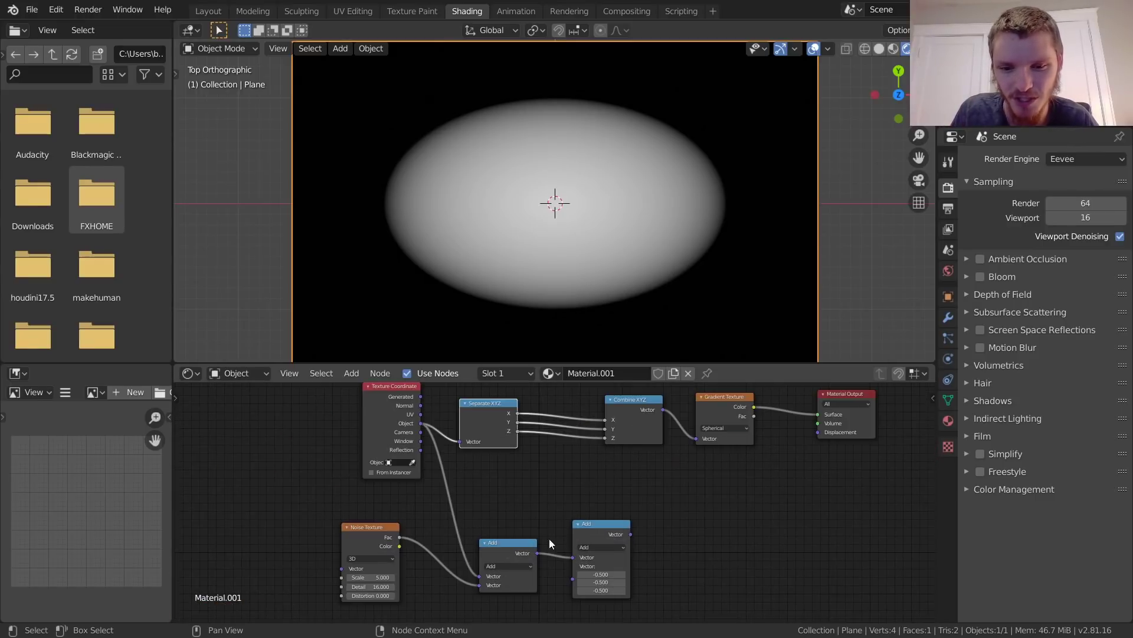
pyautogui.scroll(5, 550, 538)
pyautogui.moveTo(594, 420); pyautogui.dragTo(540, 519, button='middle')
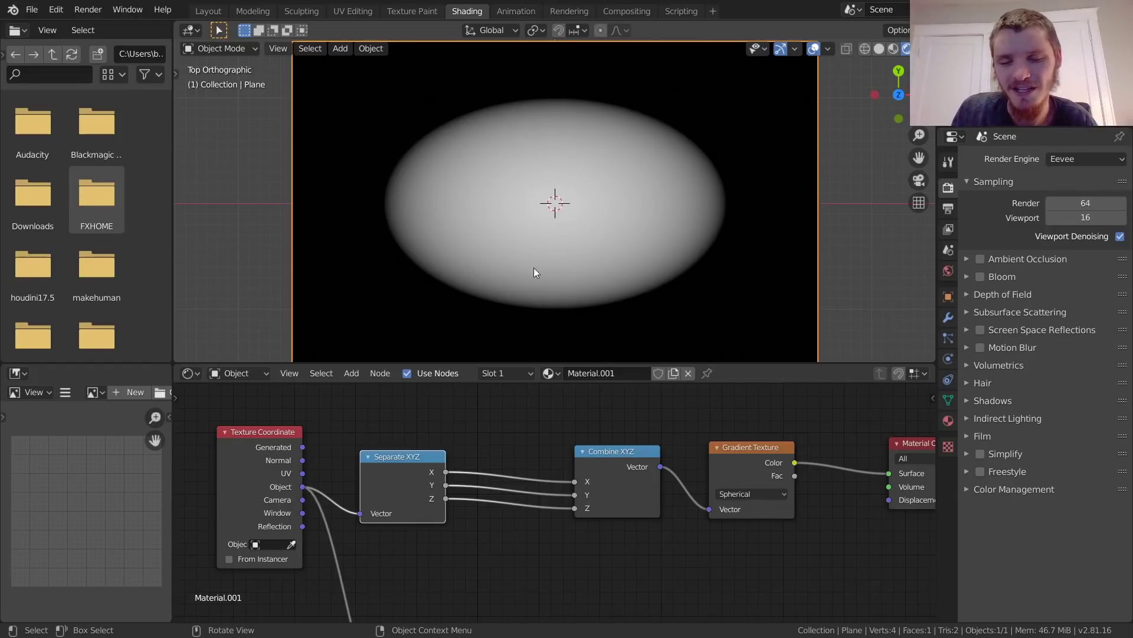
pyautogui.scroll(-1, 528, 187)
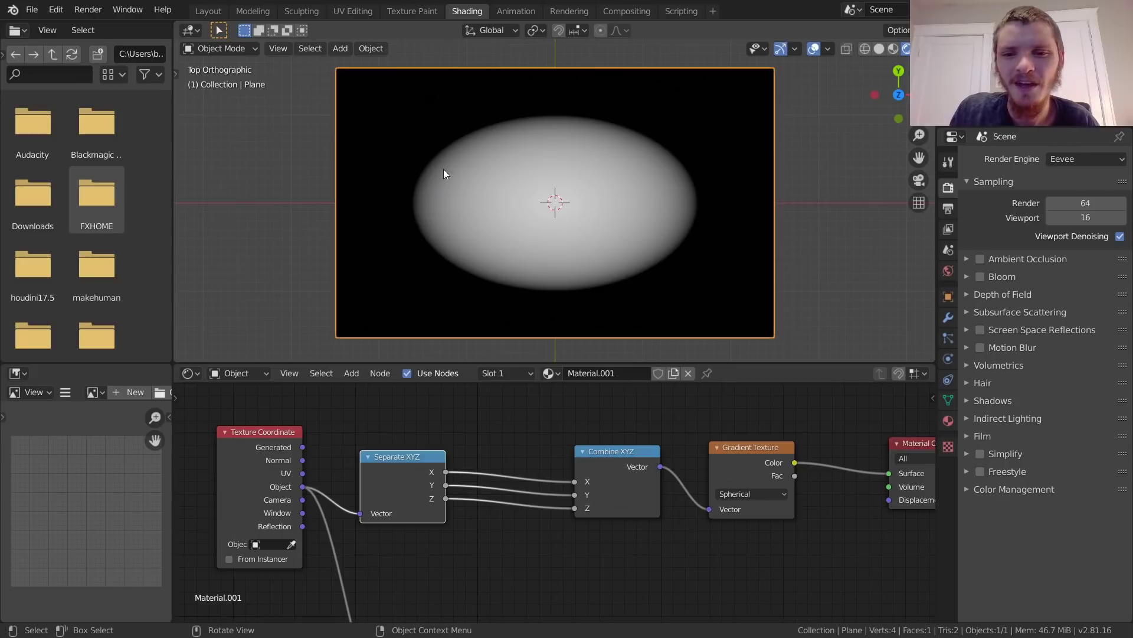
pyautogui.scroll(2, 509, 163)
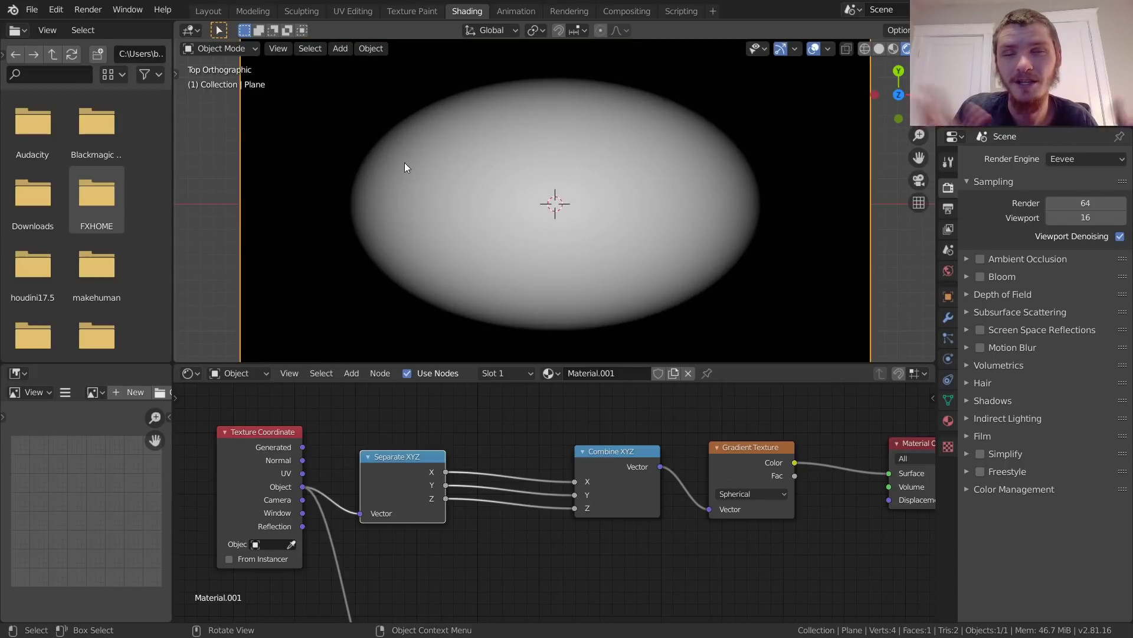
pyautogui.scroll(-1, 383, 207)
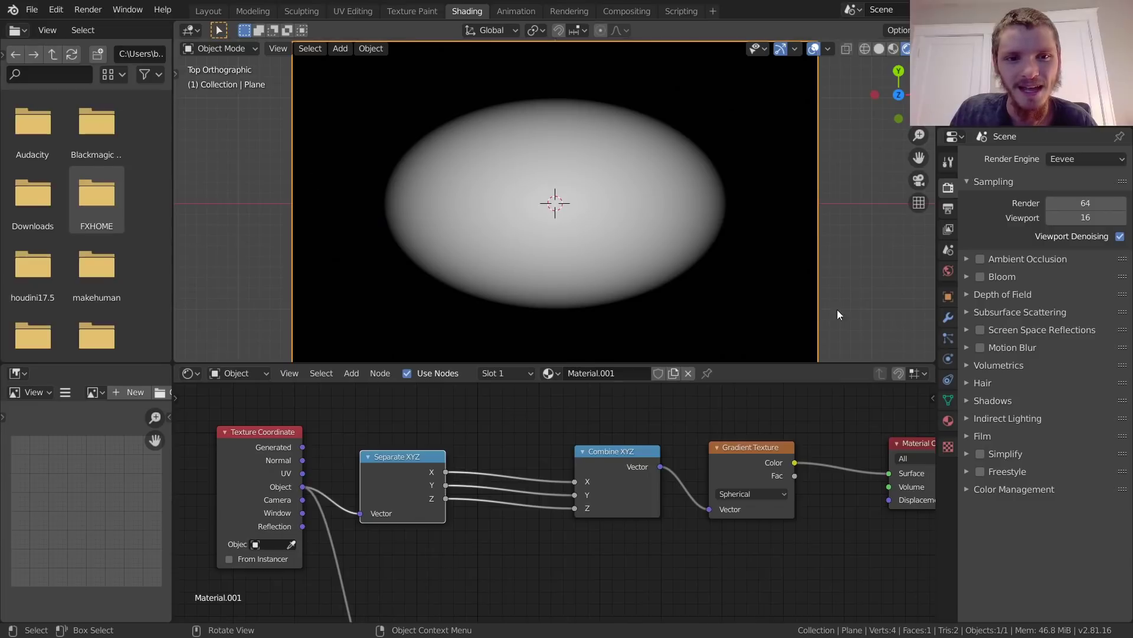
pyautogui.scroll(-1, 785, 211)
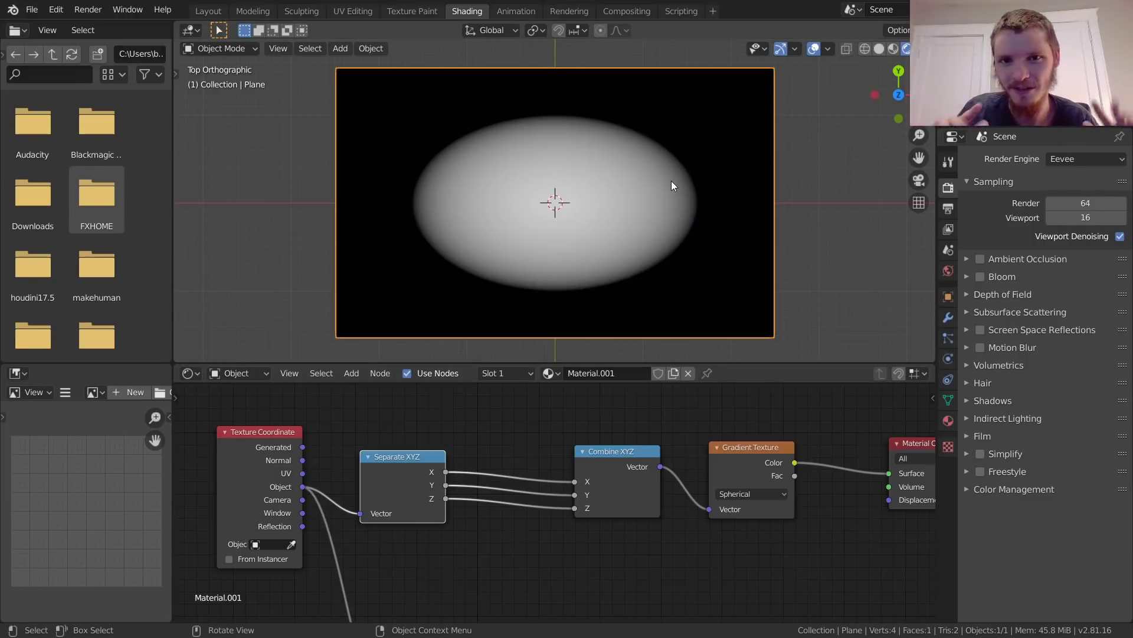
# - Add a Math node on the Y link between Separate XYZ and Combine XYZ and place it above the main node row
pyautogui.scroll(2, 511, 406)
pyautogui.hotkey('shift', 'a')
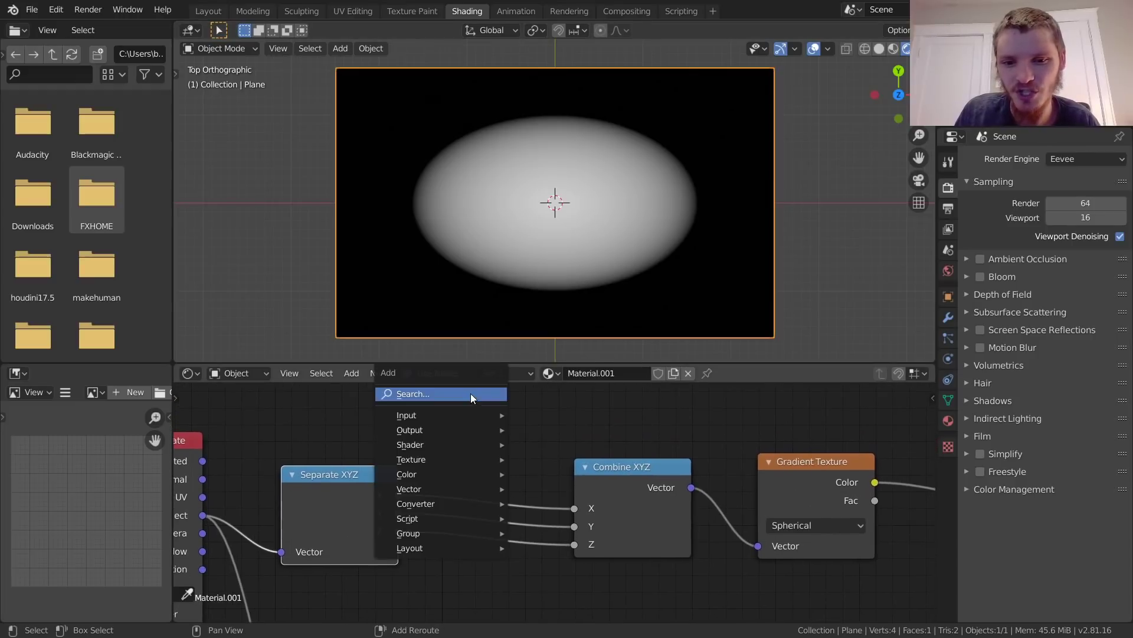
pyautogui.click(470, 394)
pyautogui.write('math')
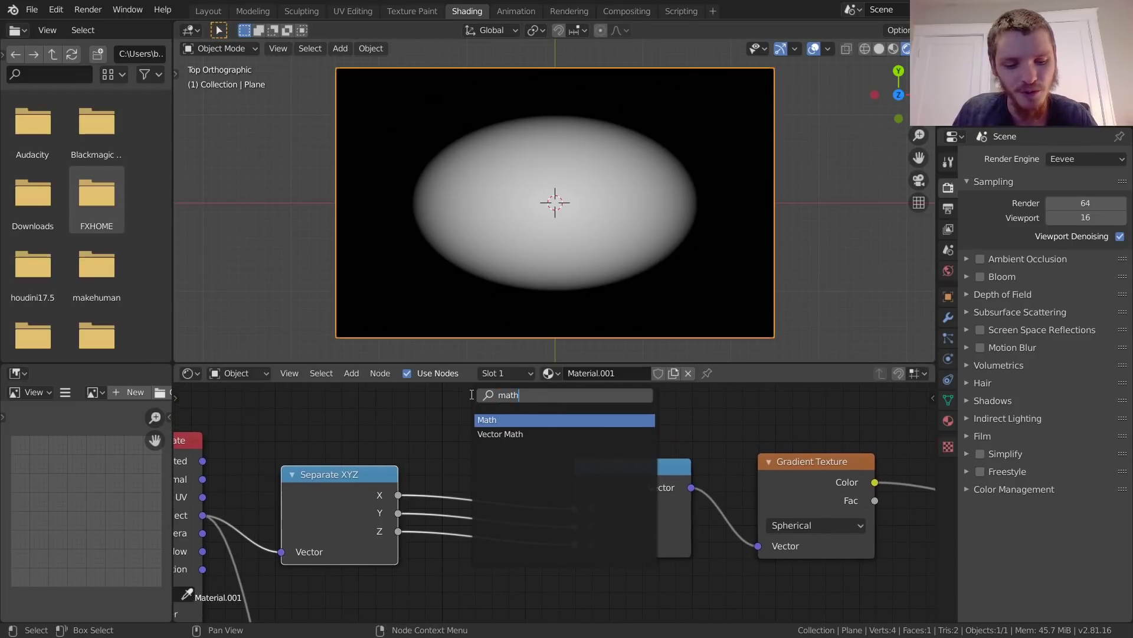
pyautogui.press('Return')
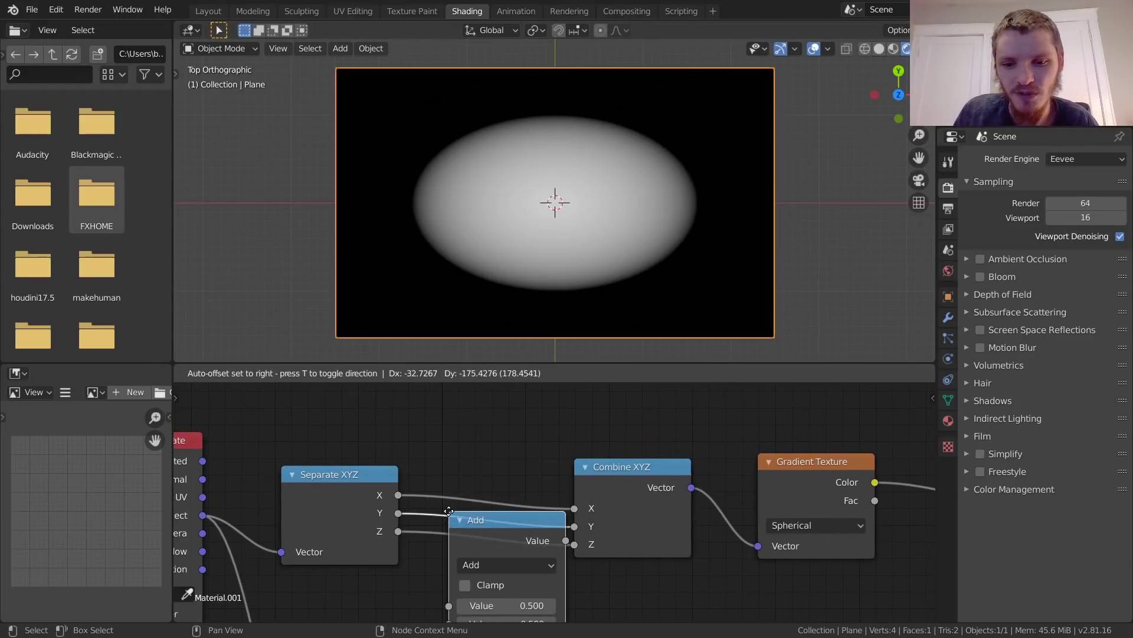
pyautogui.click(456, 512)
pyautogui.moveTo(487, 514); pyautogui.dragTo(543, 387)
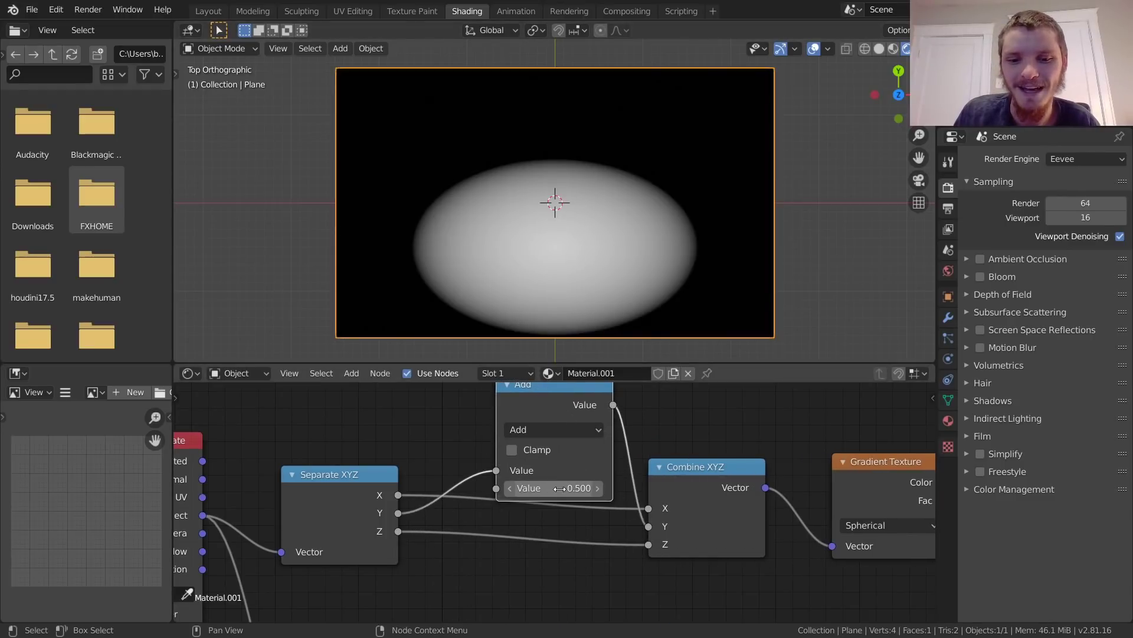
# - Set the Math node's operation to Multiply, keeping its second value at 0.500
pyautogui.moveTo(555, 488)
pyautogui.mouseDown()
pyautogui.moveTo(528, 488)
pyautogui.moveTo(542, 488)
pyautogui.mouseUp()
pyautogui.hotkey('ctrl', 'z')
pyautogui.click(559, 431)
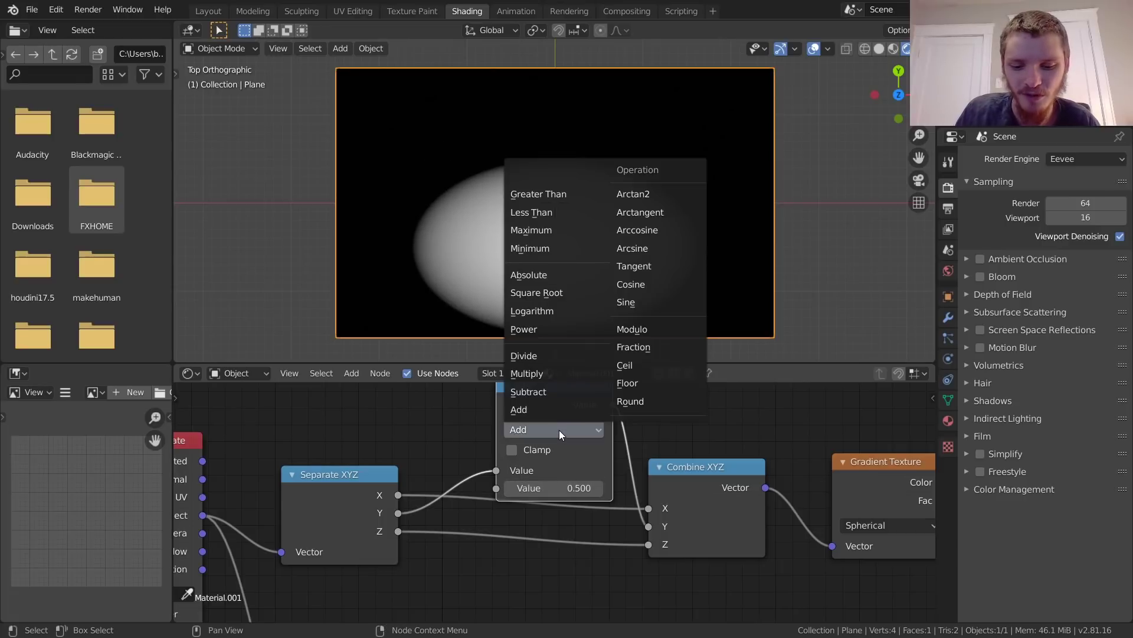
pyautogui.press('m')
pyautogui.click(559, 430)
pyautogui.click(558, 430)
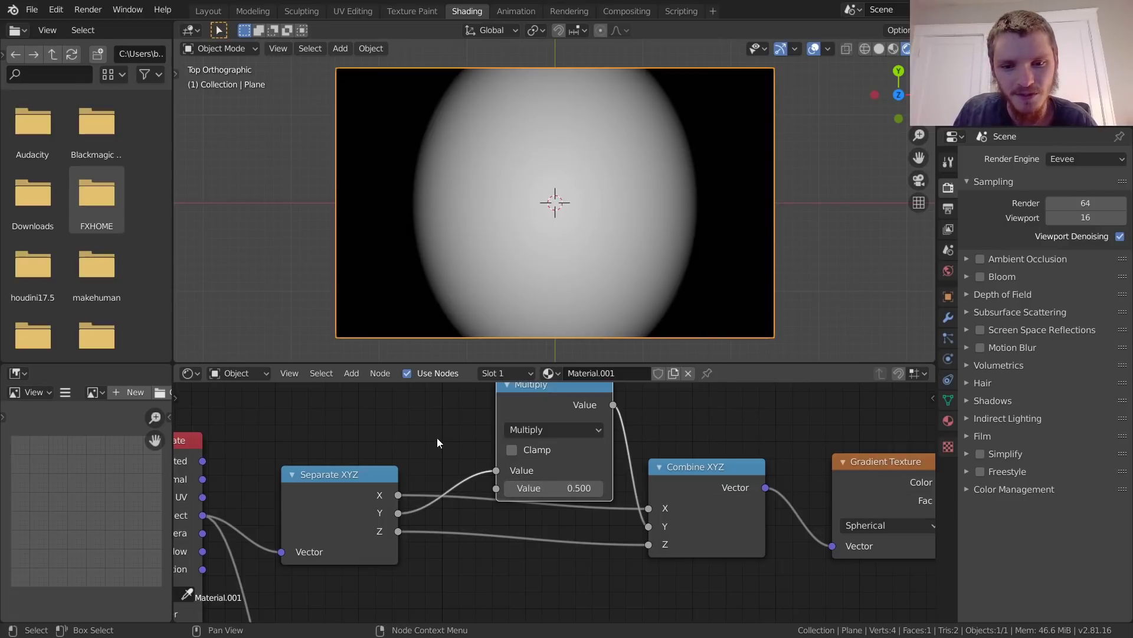
# - Move the Multiply node up and connect the Separate XYZ node's X output to its second Value input
pyautogui.moveTo(552, 430); pyautogui.dragTo(527, 482, button='middle')
pyautogui.moveTo(526, 439); pyautogui.dragTo(526, 421)
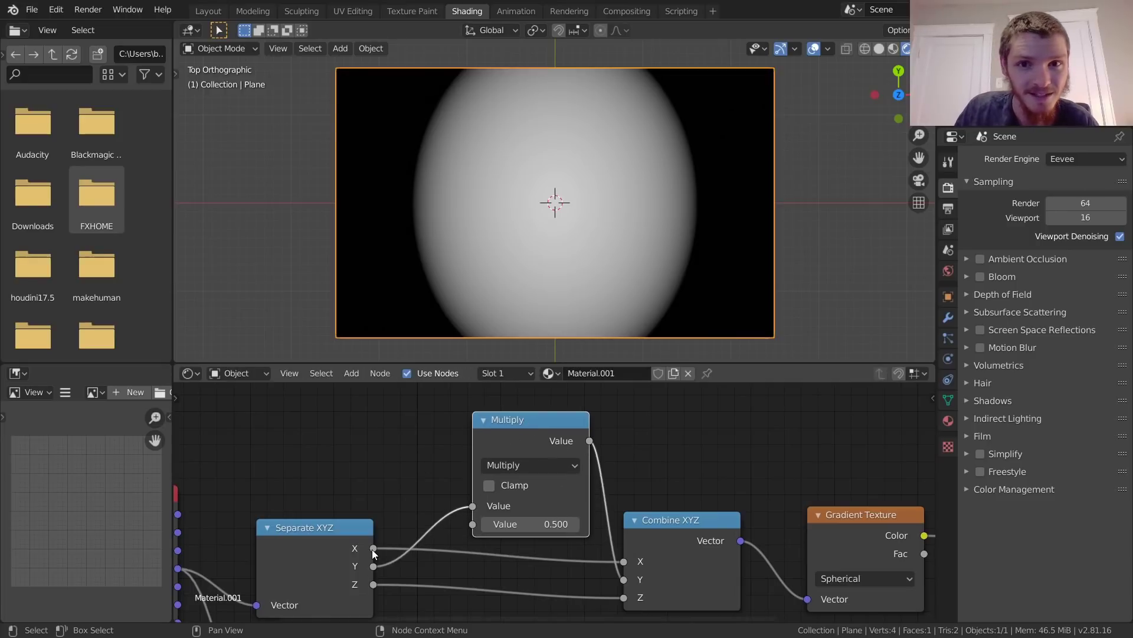
pyautogui.moveTo(372, 549); pyautogui.dragTo(473, 526)
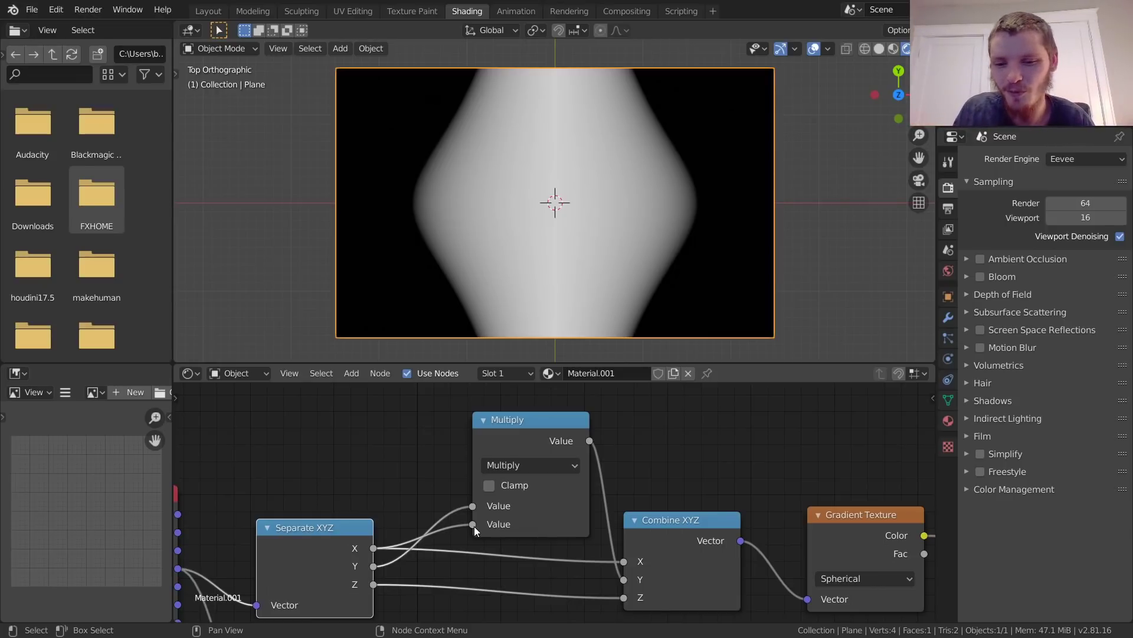
# - Preview the Separate XYZ node's X output on the plane and switch the preview back to the Gradient Texture
pyautogui.keyDown('ctrl'); pyautogui.keyDown('shift'); pyautogui.click(321, 526); pyautogui.keyUp('shift'); pyautogui.keyUp('ctrl')
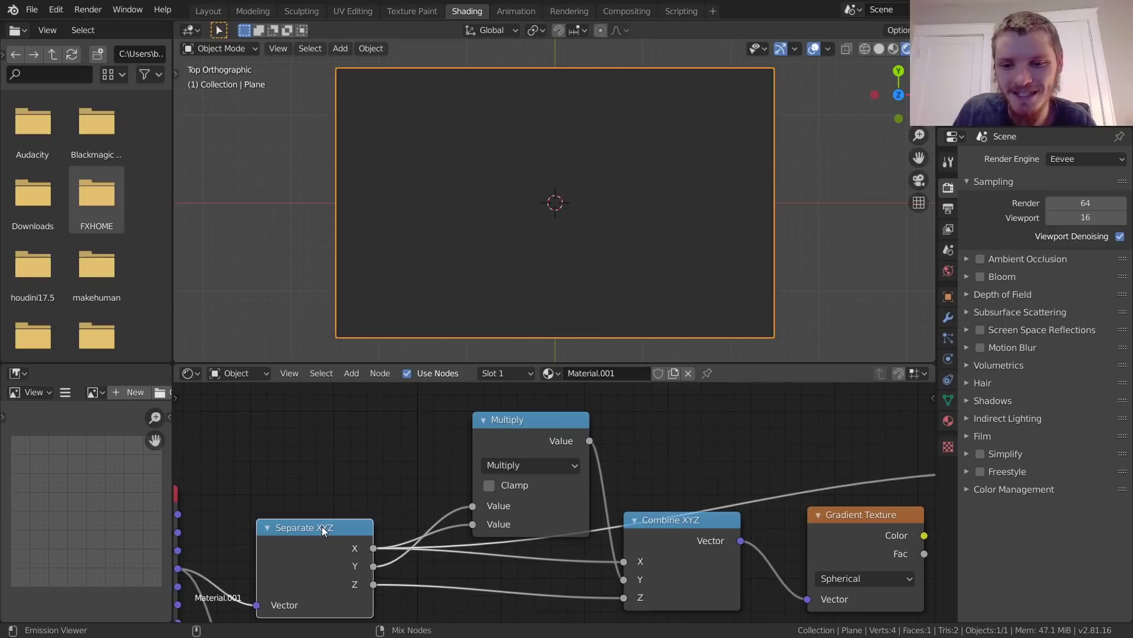
pyautogui.moveTo(342, 541); pyautogui.dragTo(324, 542)
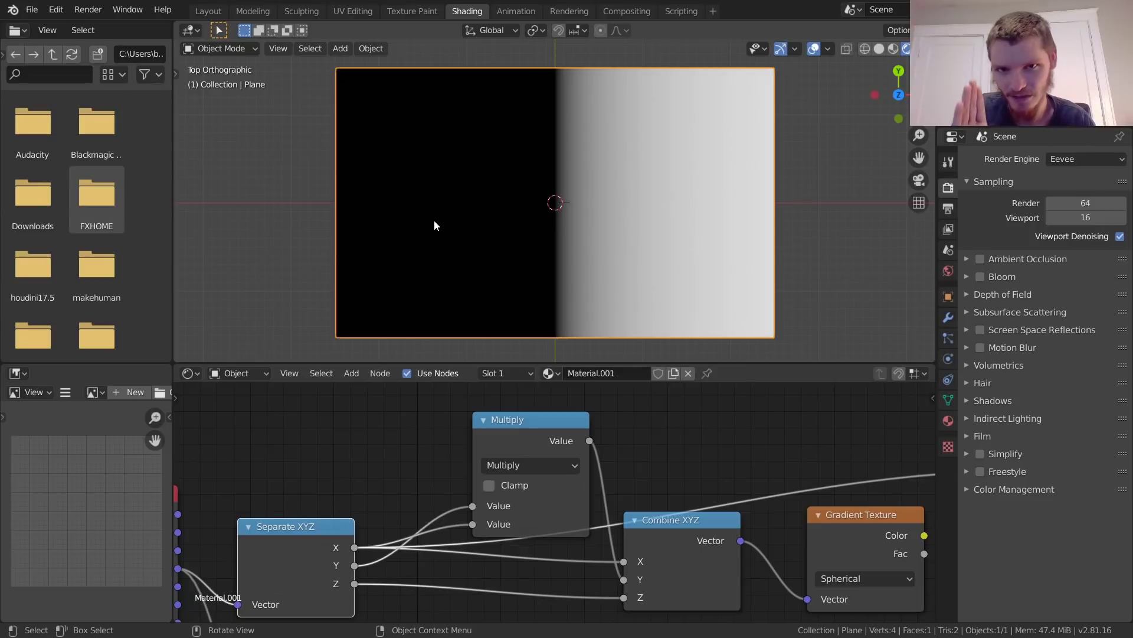
pyautogui.moveTo(527, 449); pyautogui.dragTo(384, 456, button='middle')
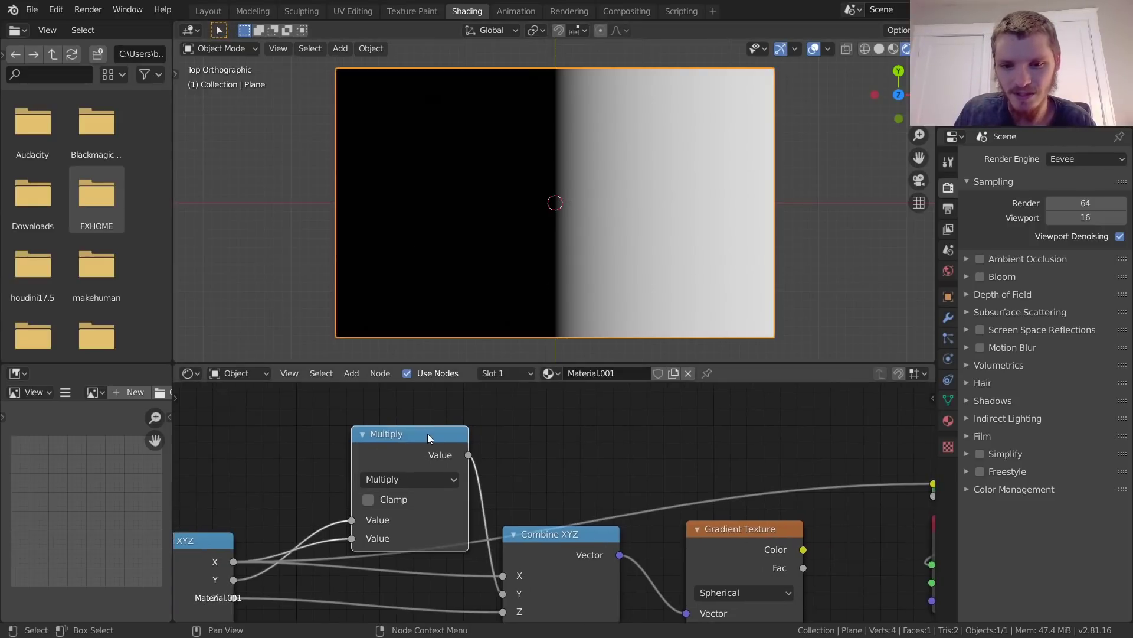
pyautogui.moveTo(757, 491); pyautogui.dragTo(518, 476, button='middle')
pyautogui.keyDown('ctrl'); pyautogui.keyDown('shift'); pyautogui.click(515, 517); pyautogui.keyUp('shift'); pyautogui.keyUp('ctrl')
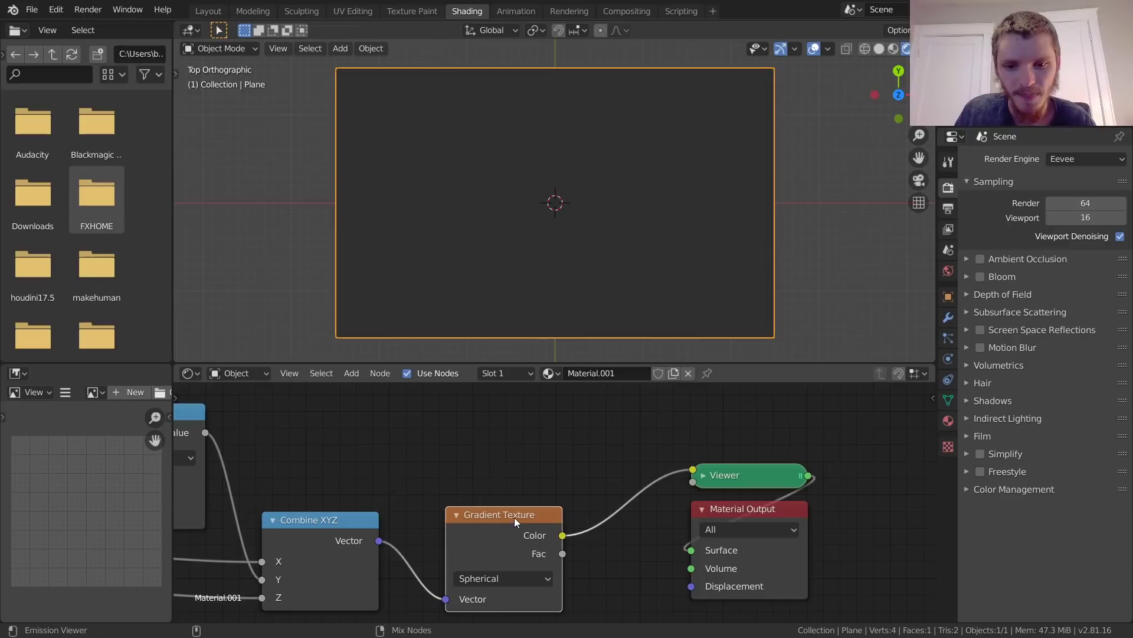
pyautogui.moveTo(364, 445); pyautogui.dragTo(603, 462, button='middle')
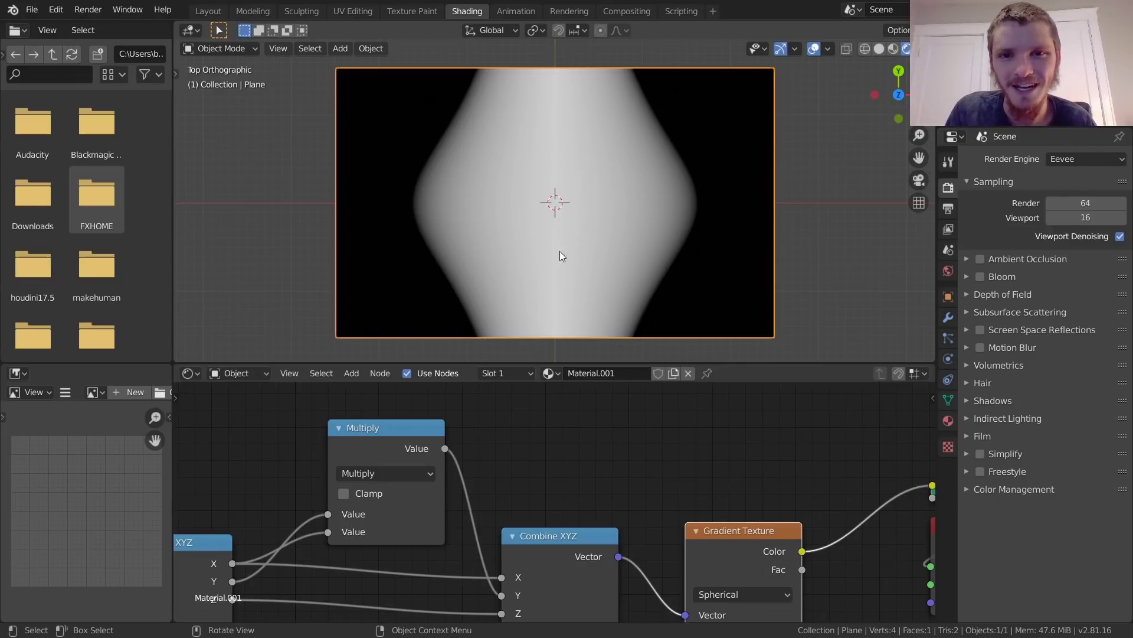
pyautogui.scroll(-1, 416, 463)
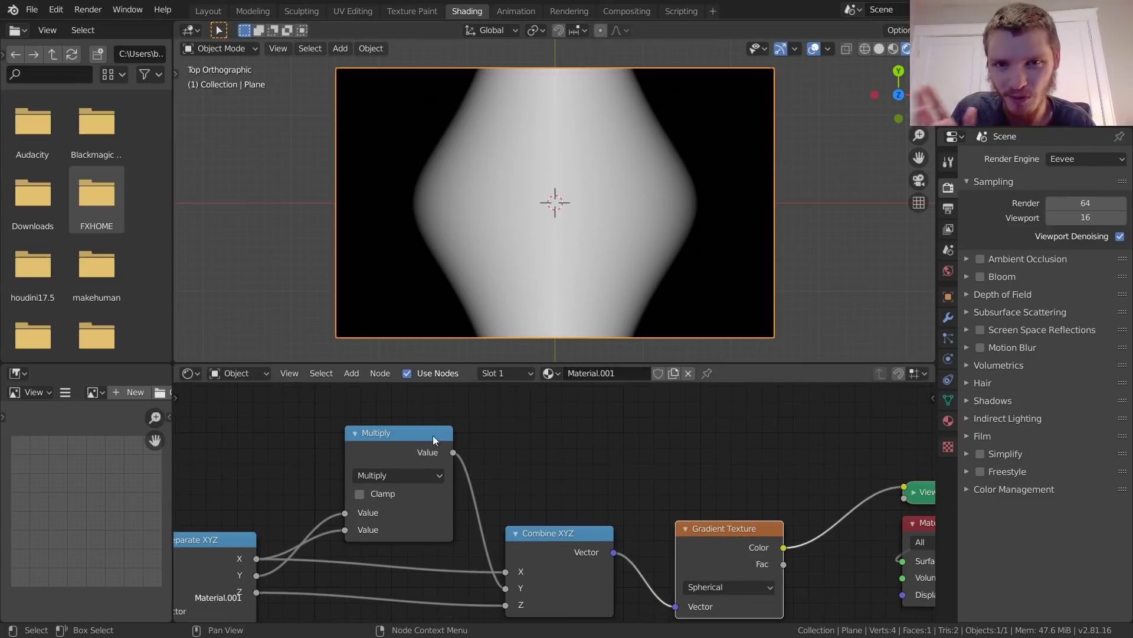
# - Move the Texture Coordinate and Separate XYZ nodes left to make room in front of the Multiply node
pyautogui.moveTo(369, 461); pyautogui.dragTo(650, 417, button='middle')
pyautogui.scroll(-2, 473, 438)
pyautogui.moveTo(340, 444); pyautogui.dragTo(479, 526)
pyautogui.moveTo(480, 524); pyautogui.dragTo(293, 539)
pyautogui.click(292, 540)
# - Add a Map Range node on the link from the Separate XYZ node's X output to the Multiply node's second Value input
pyautogui.scroll(1, 476, 451)
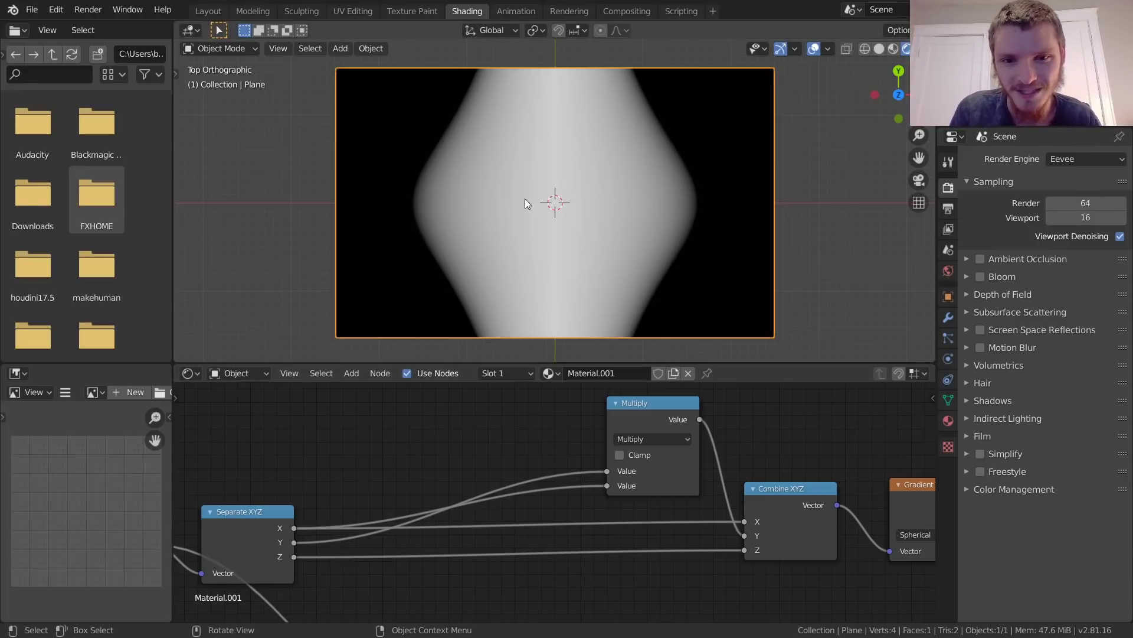
pyautogui.scroll(3, 369, 495)
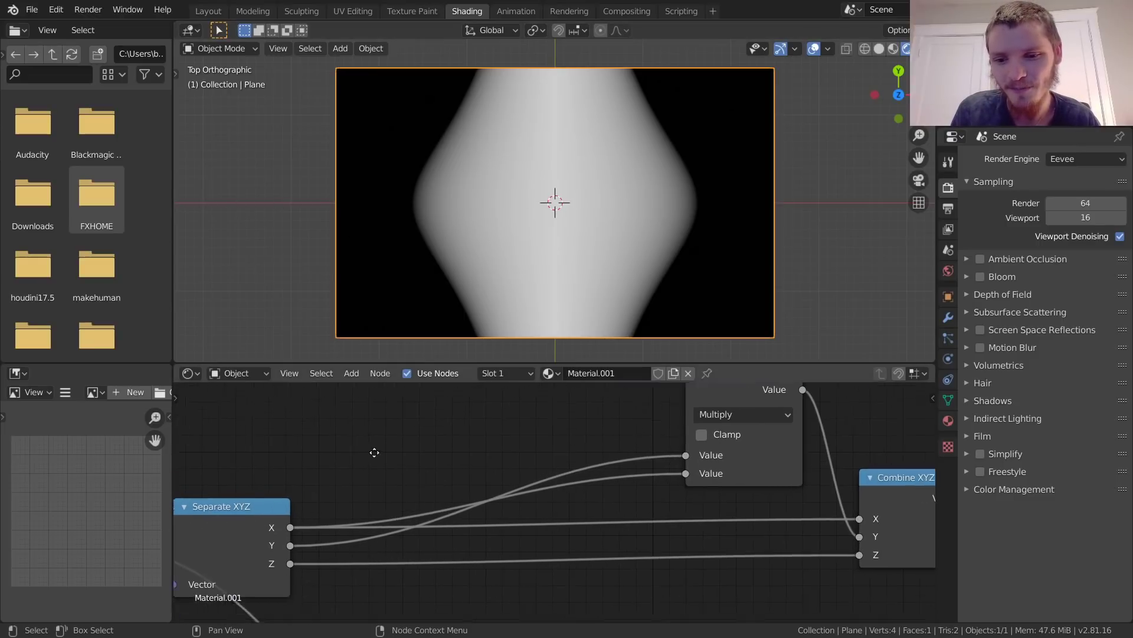
pyautogui.hotkey('shift', 'a')
pyautogui.click(426, 420)
pyautogui.write('map')
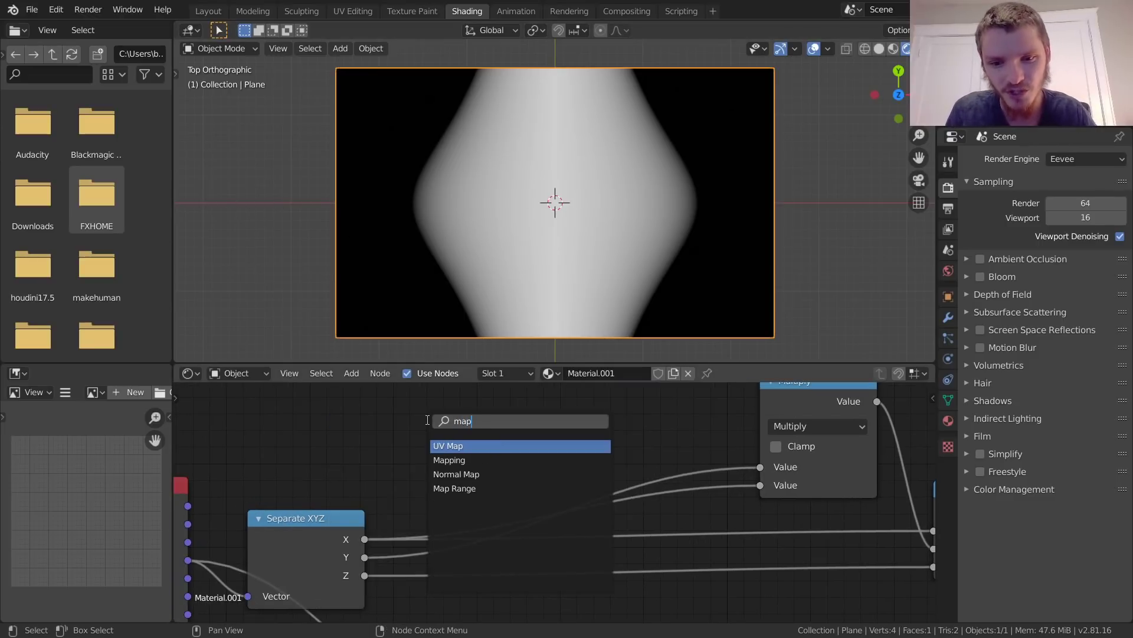
pyautogui.press('Down')
pyautogui.press('Down')
pyautogui.press('Down')
pyautogui.moveTo(426, 419); pyautogui.dragTo(503, 577)
pyautogui.click(628, 496)
# - Set the Map Range node's From Min to -4.100
pyautogui.moveTo(495, 471); pyautogui.dragTo(478, 577, button='middle')
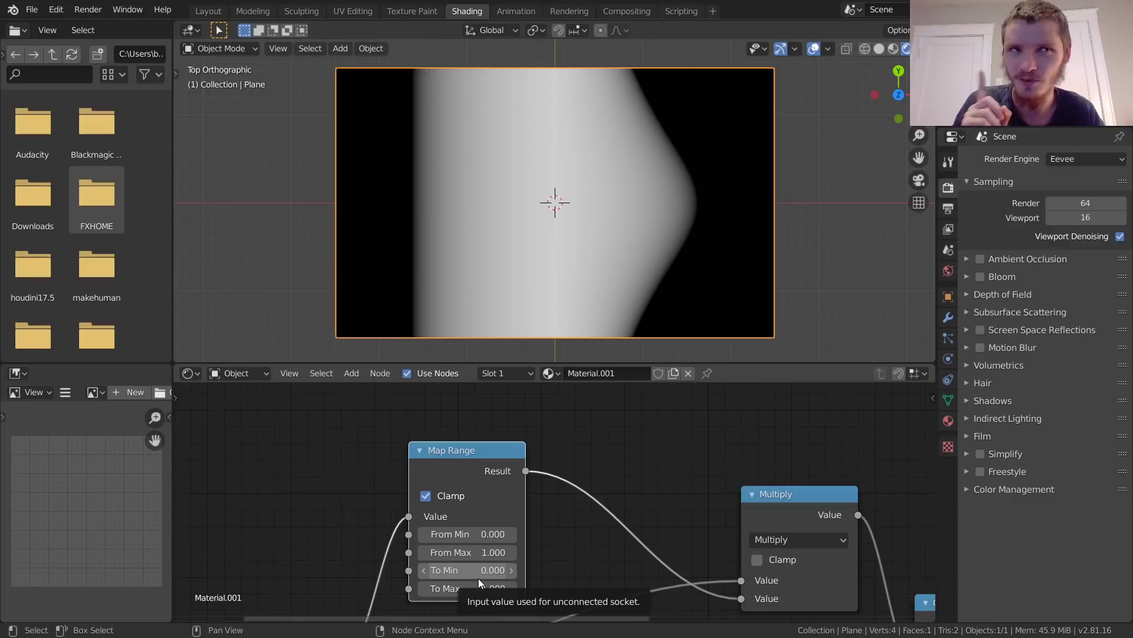
pyautogui.moveTo(539, 518); pyautogui.dragTo(549, 480, button='middle')
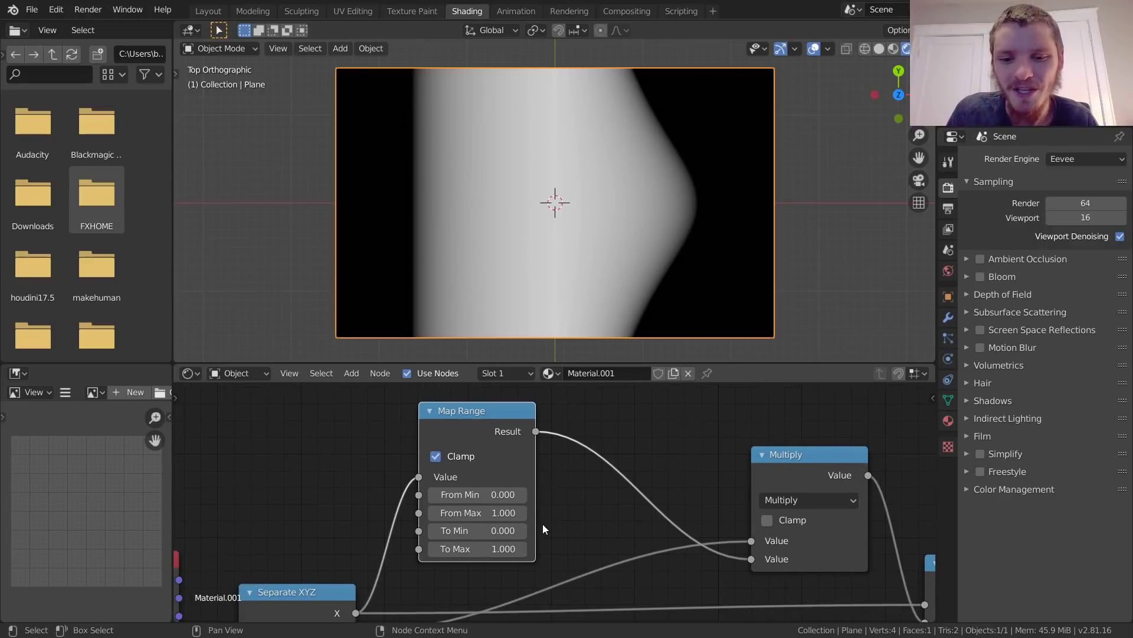
pyautogui.scroll(3, 543, 523)
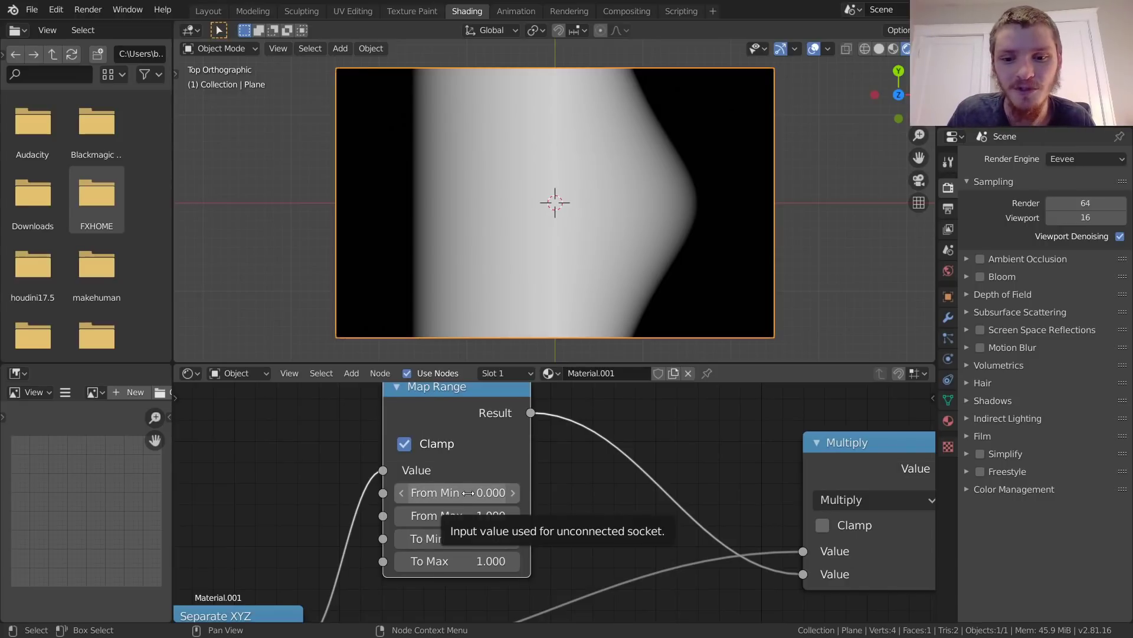
pyautogui.moveTo(464, 492)
pyautogui.mouseDown()
pyautogui.moveTo(247, 491)
pyautogui.moveTo(477, 492)
pyautogui.mouseUp()
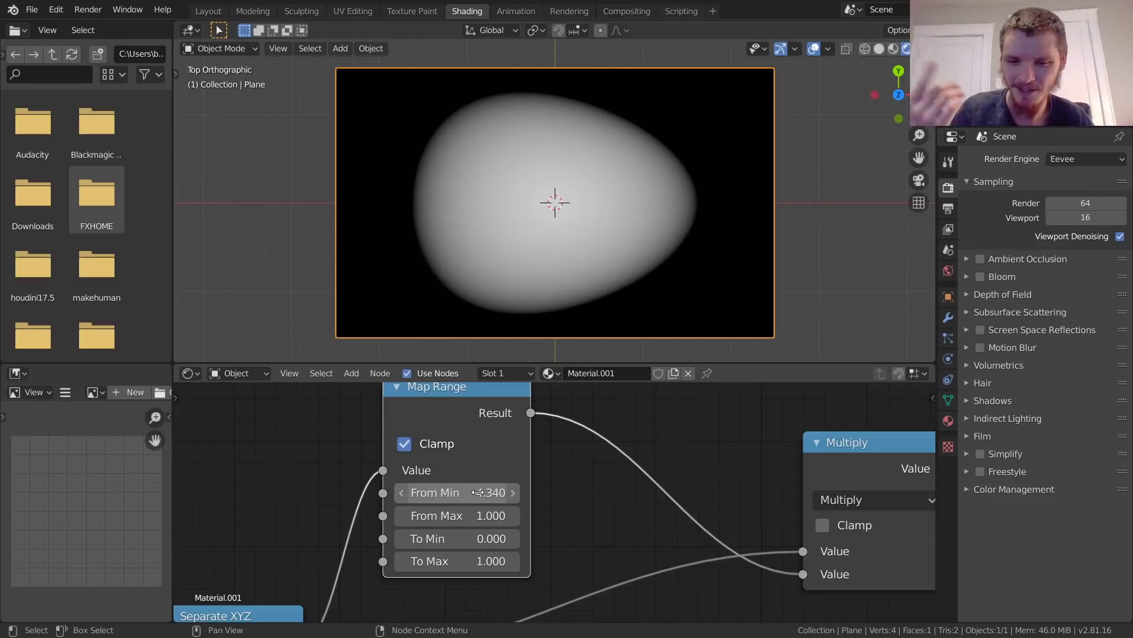
pyautogui.keyDown('shift'); pyautogui.moveTo(480, 493); pyautogui.dragTo(488, 492); pyautogui.keyUp('shift')
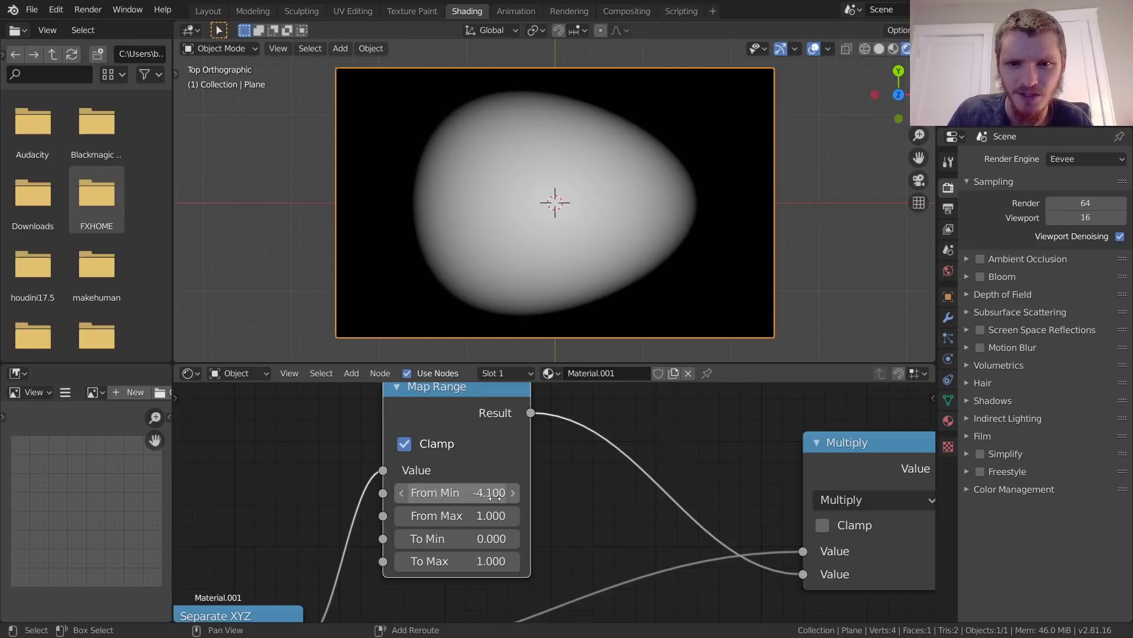
# - Try a From Max of 0.920 on the Map Range node and reset it to 1.000
pyautogui.moveTo(529, 514); pyautogui.dragTo(543, 513, button='middle')
pyautogui.moveTo(478, 515); pyautogui.dragTo(475, 515)
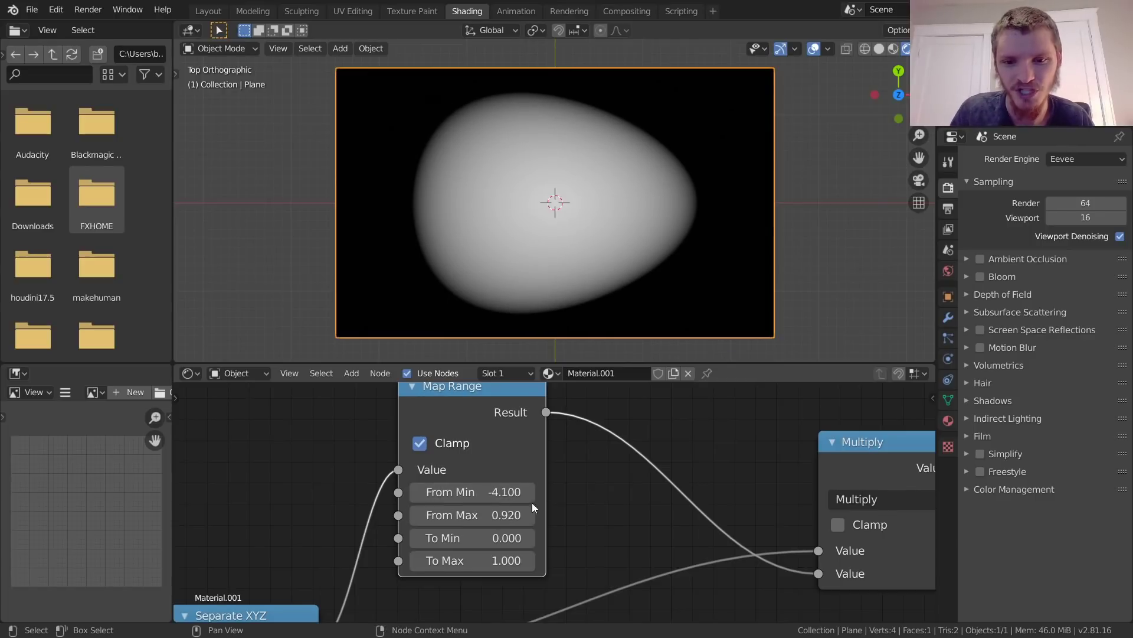
pyautogui.click(505, 513)
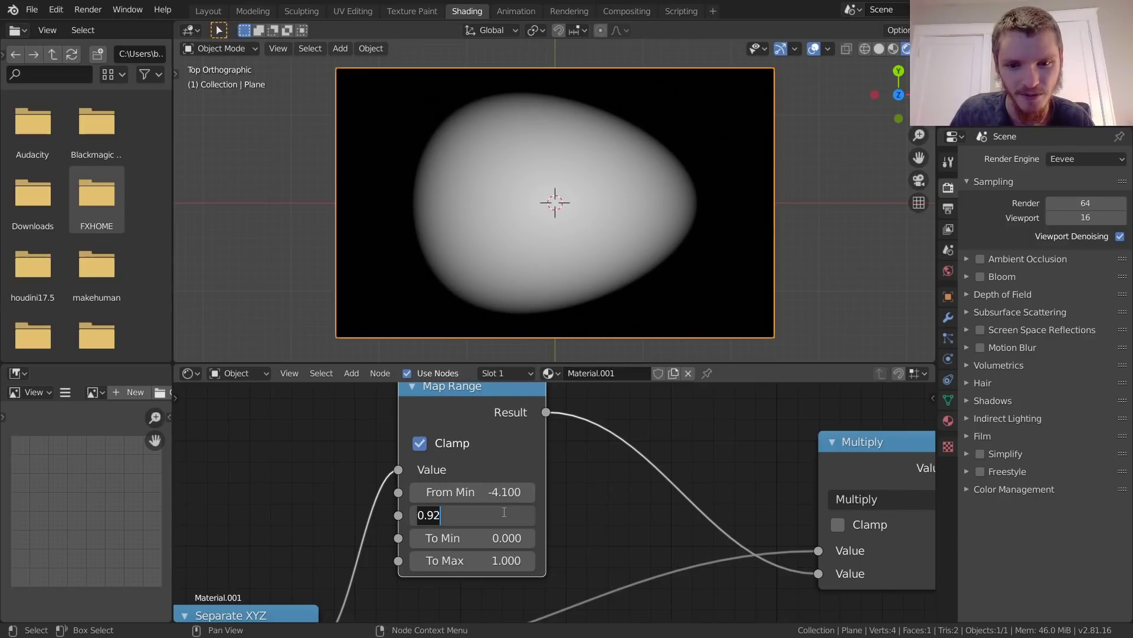
pyautogui.click(504, 513)
pyautogui.press('BackSpace')
pyautogui.press('BackSpace')
pyautogui.press('BackSpace')
pyautogui.press('BackSpace')
pyautogui.write('1')
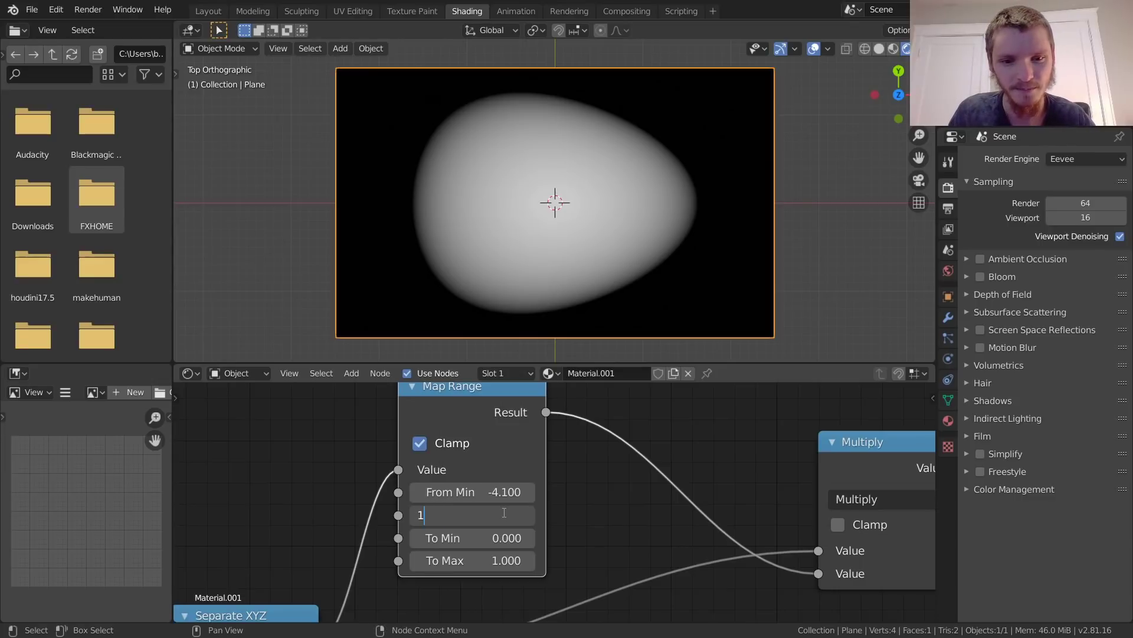
pyautogui.press('Return')
pyautogui.moveTo(660, 457); pyautogui.dragTo(481, 468, button='middle')
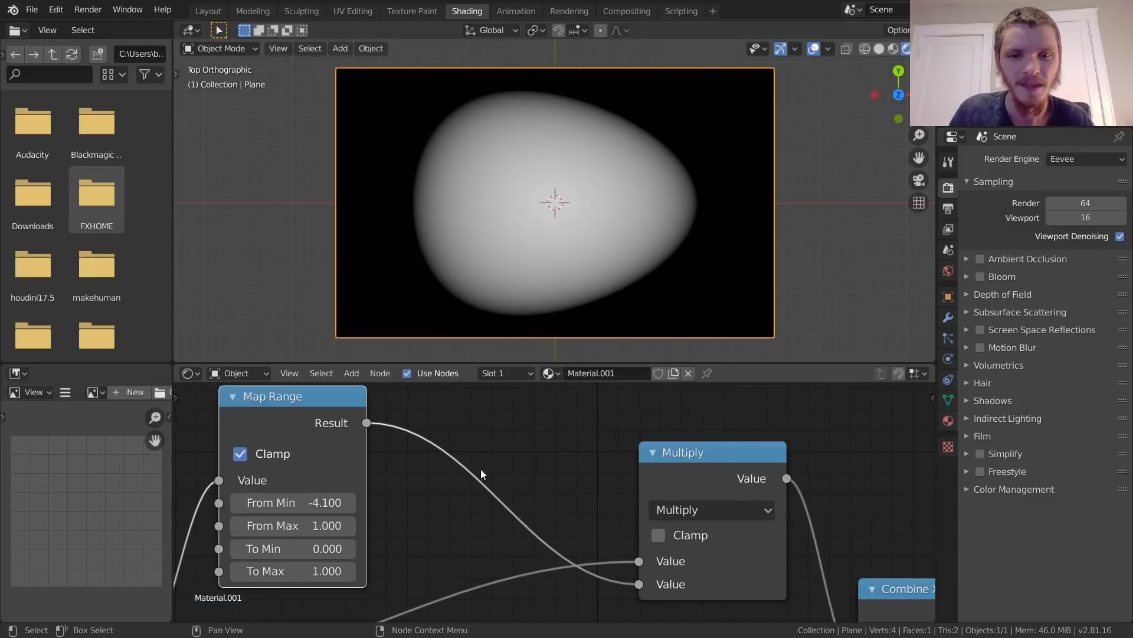
# - Move the Gradient Texture, Viewer and Material Output nodes right to make room after the Combine XYZ node
pyautogui.scroll(-6, 481, 468)
pyautogui.moveTo(688, 491); pyautogui.dragTo(278, 366, button='middle')
pyautogui.scroll(-6, 488, 611)
pyautogui.moveTo(668, 526); pyautogui.dragTo(544, 430)
pyautogui.press('g')
pyautogui.click(698, 431)
pyautogui.moveTo(448, 513); pyautogui.dragTo(548, 469, button='middle')
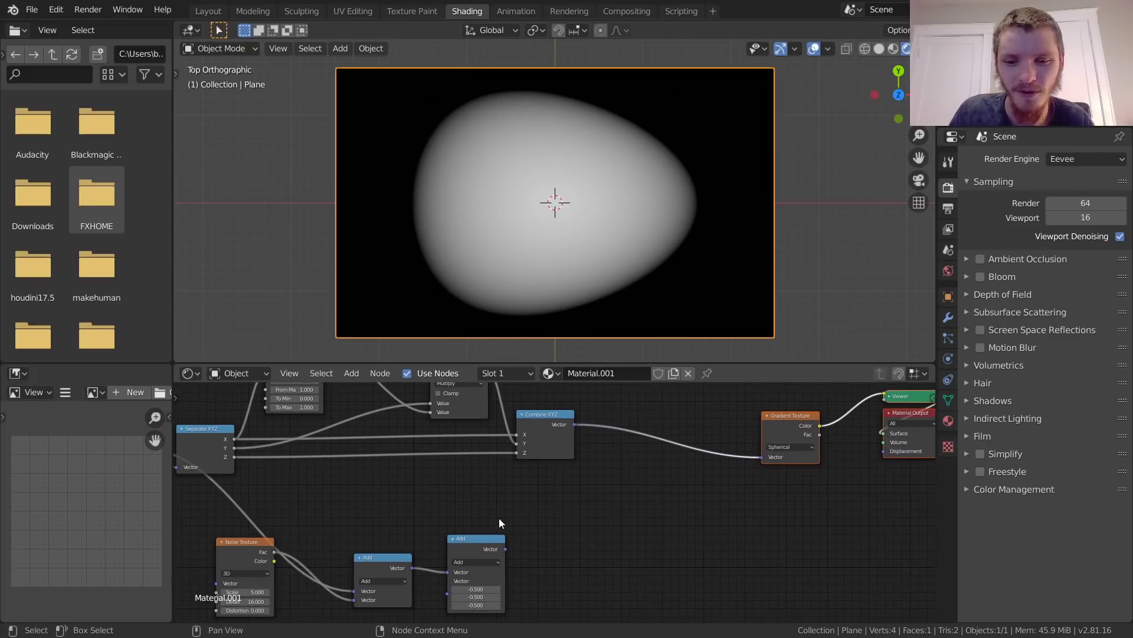
# - Move the two vector Add nodes right, into the gap between the Combine XYZ and Gradient Texture nodes
pyautogui.moveTo(552, 563); pyautogui.dragTo(386, 541)
pyautogui.press('g')
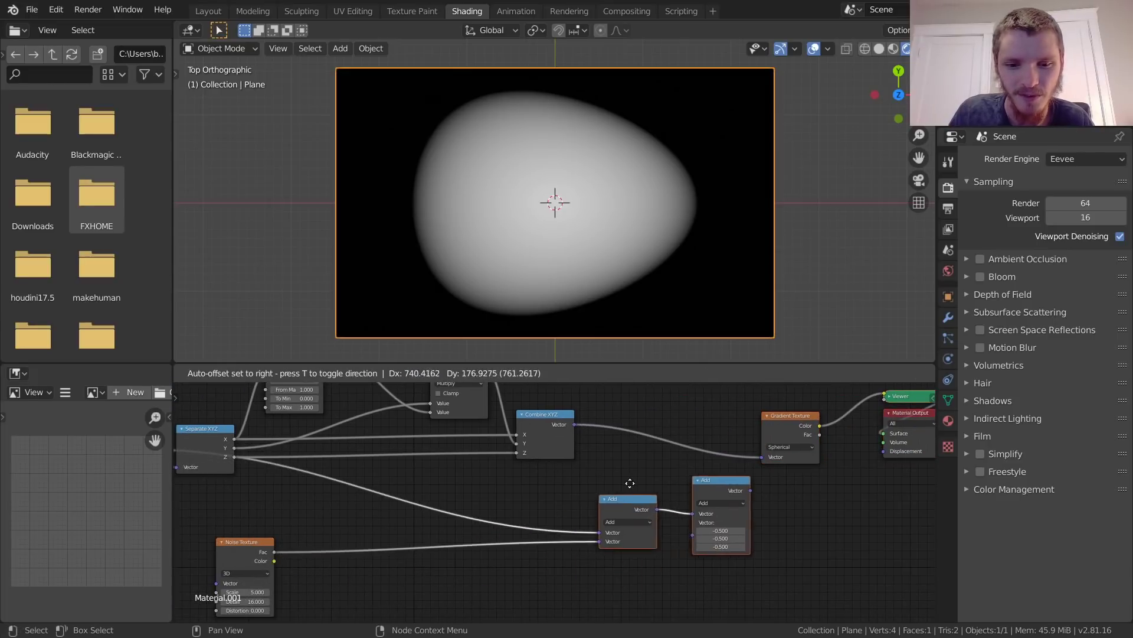
pyautogui.click(642, 480)
pyautogui.moveTo(642, 484); pyautogui.dragTo(625, 502, button='middle')
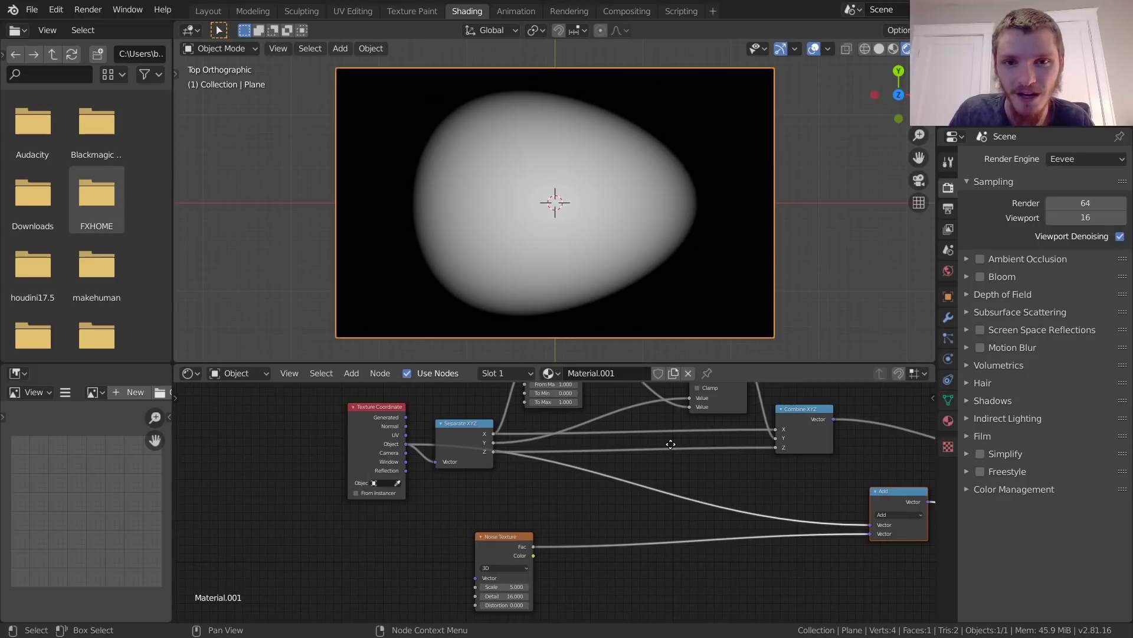
pyautogui.moveTo(671, 444); pyautogui.dragTo(405, 492, button='middle')
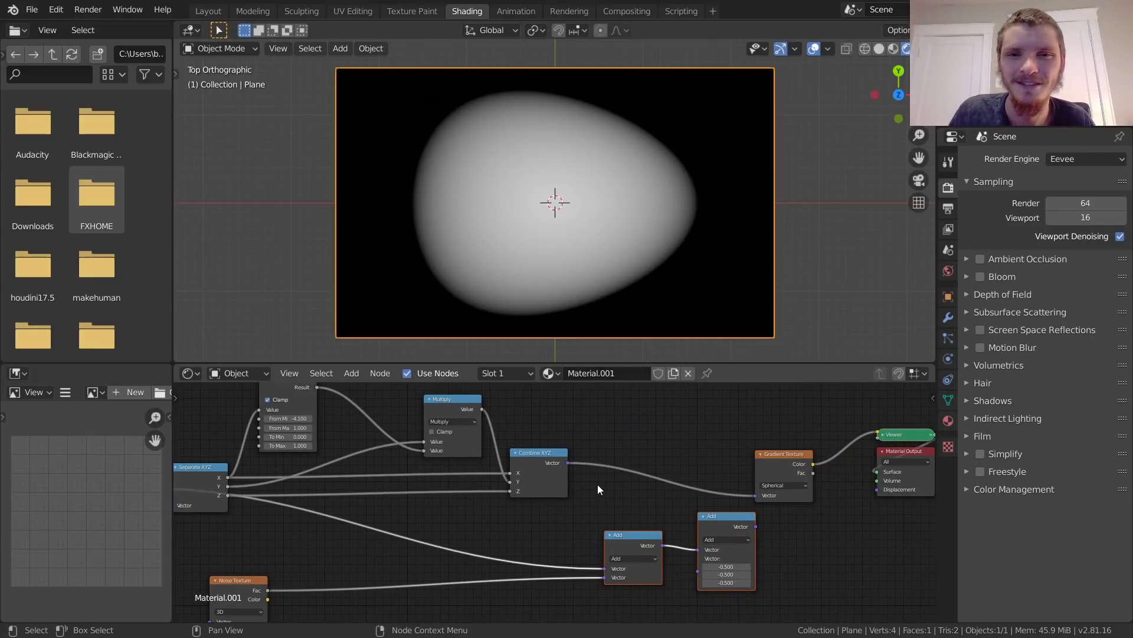
# - Connect the Combine XYZ node's Vector output to the first Vector input of the first Add node
pyautogui.scroll(3, 598, 484)
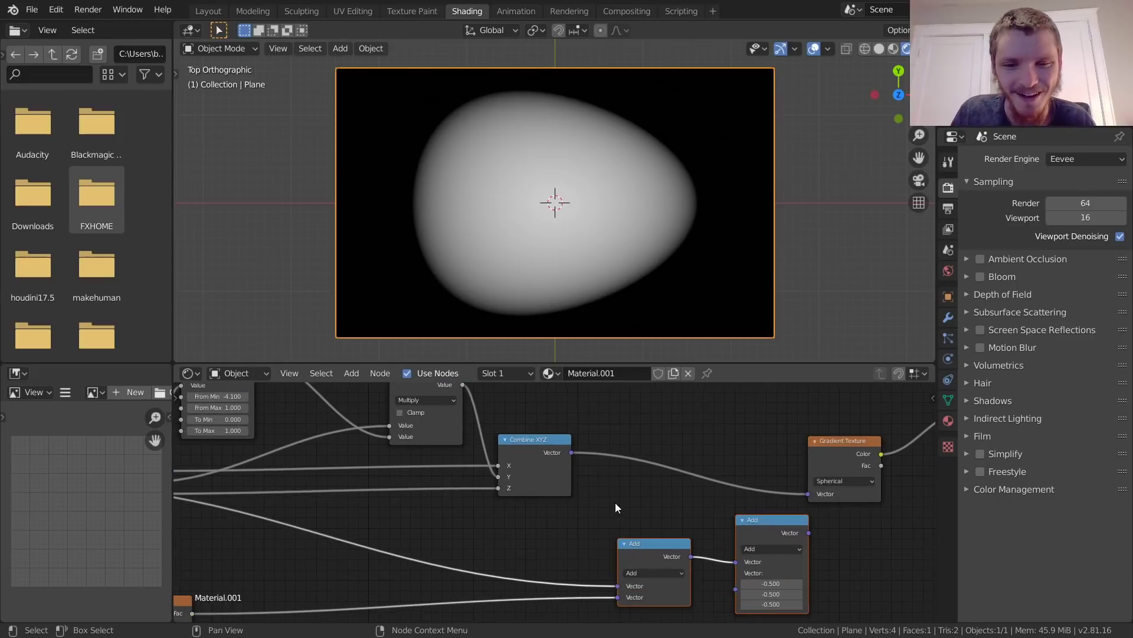
pyautogui.moveTo(610, 510); pyautogui.dragTo(582, 503, button='middle')
pyautogui.moveTo(370, 530); pyautogui.dragTo(589, 566, button='middle')
pyautogui.moveTo(736, 509); pyautogui.dragTo(614, 486, button='middle')
pyautogui.scroll(-1, 614, 486)
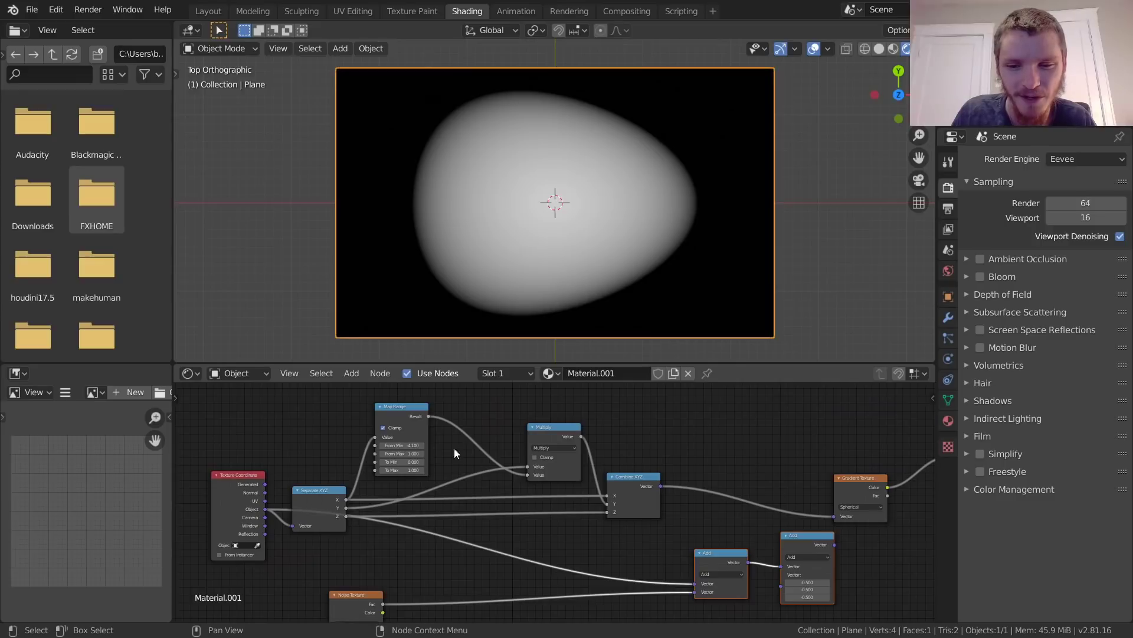
pyautogui.scroll(1, 682, 501)
pyautogui.moveTo(682, 501); pyautogui.dragTo(543, 447, button='middle')
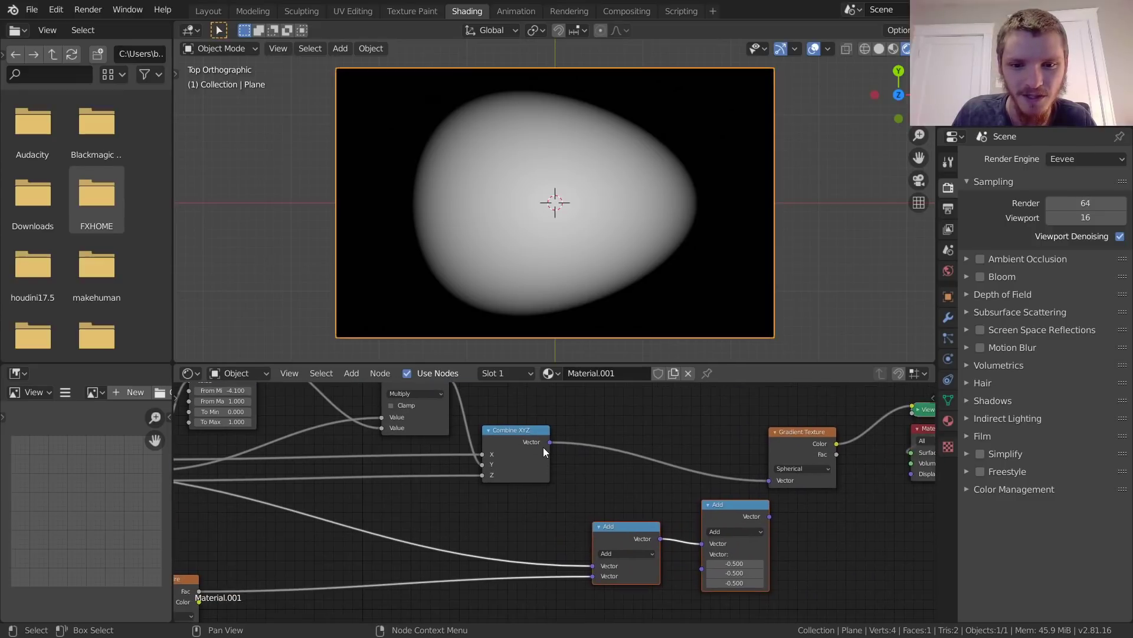
pyautogui.moveTo(550, 442); pyautogui.dragTo(593, 565)
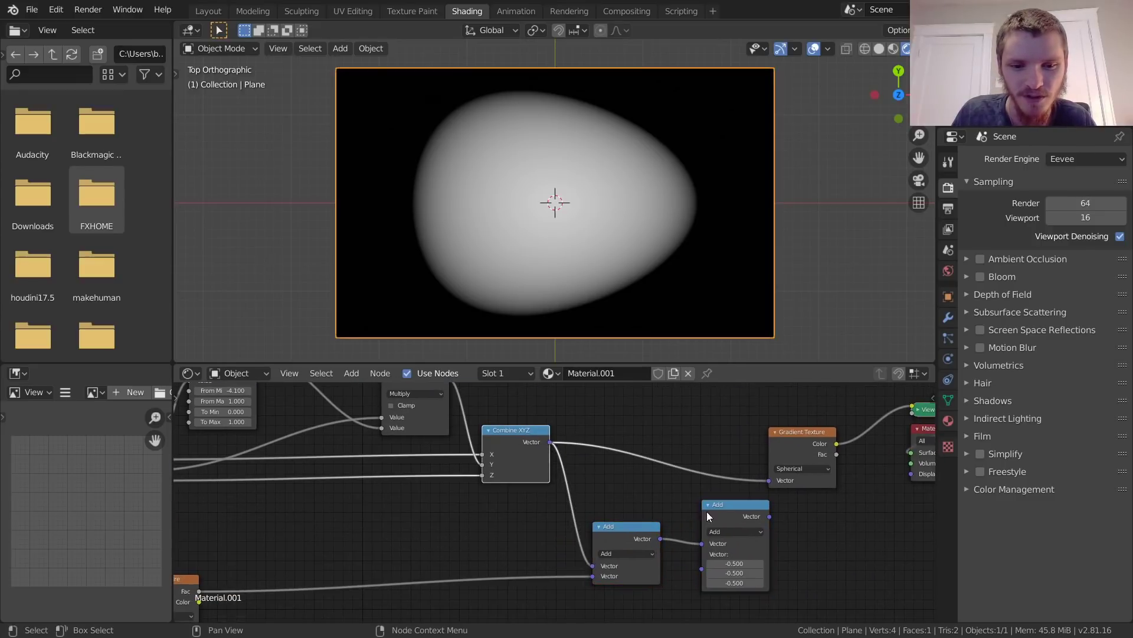
# - Connect the second Add node's Vector output to the Gradient Texture node's Vector input
pyautogui.moveTo(722, 512); pyautogui.dragTo(583, 523, button='middle')
pyautogui.moveTo(583, 523); pyautogui.dragTo(627, 491)
pyautogui.moveTo(796, 535); pyautogui.dragTo(781, 452)
pyautogui.press('Home')
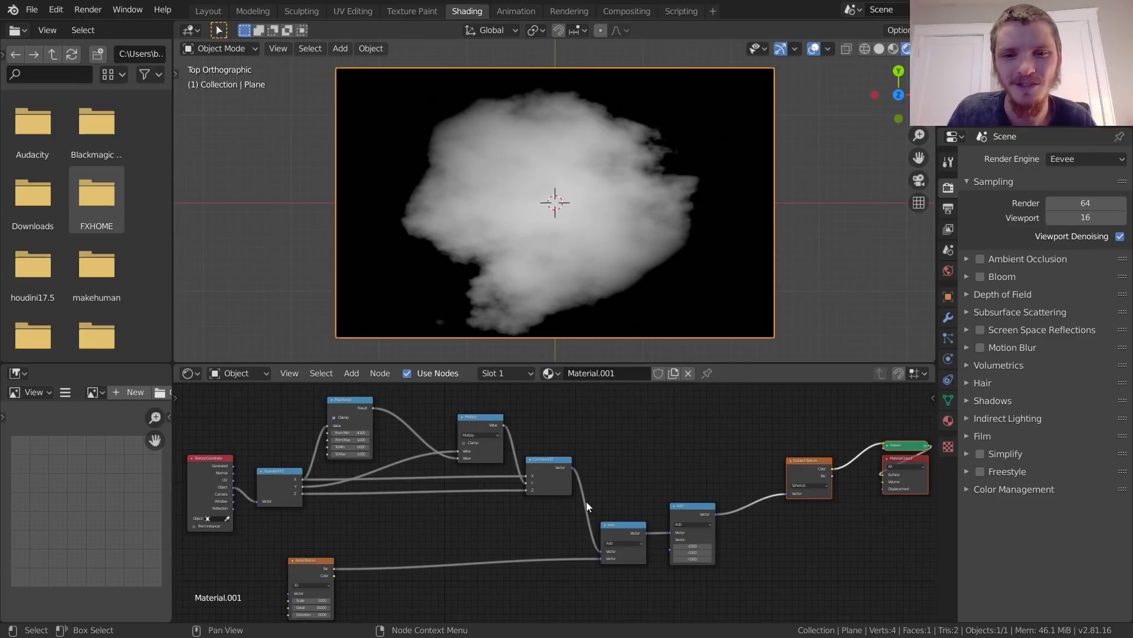
# - Move both Add nodes up so they sit in line between the Combine XYZ and Gradient Texture nodes
pyautogui.moveTo(701, 586); pyautogui.dragTo(640, 529)
pyautogui.press('g')
pyautogui.click(648, 478)
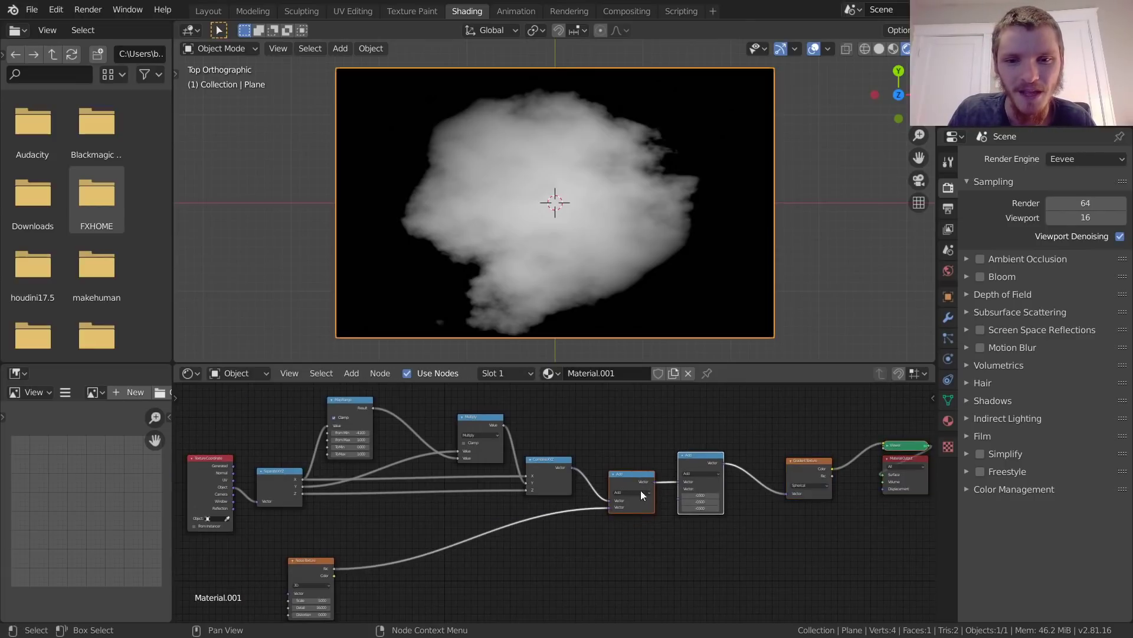
pyautogui.moveTo(546, 494); pyautogui.dragTo(634, 524, button='middle')
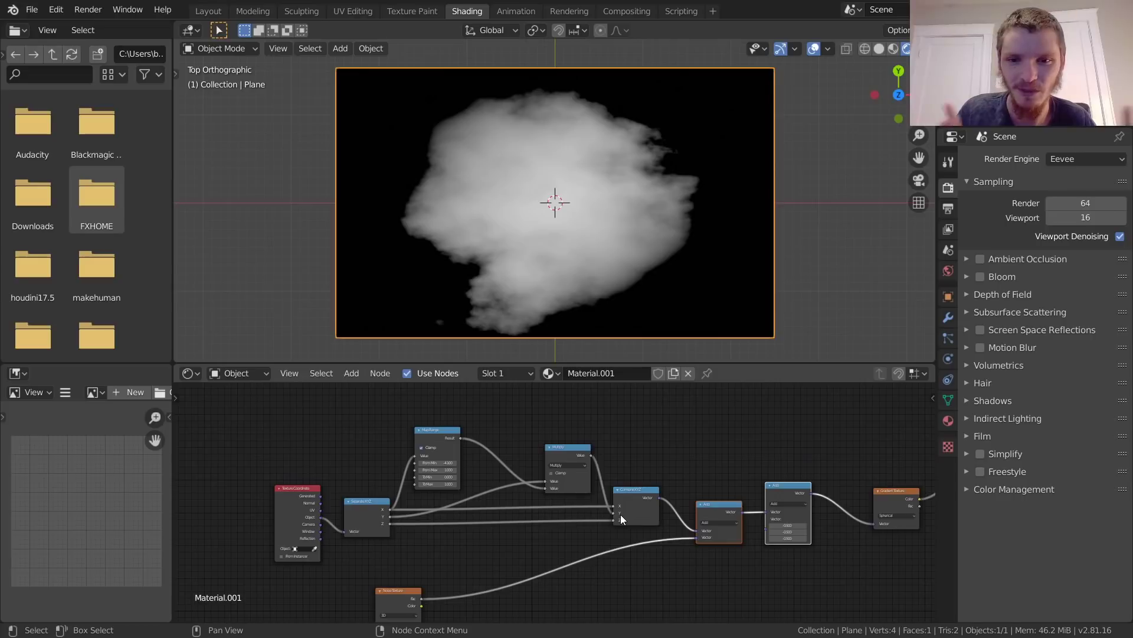
# - Try a different Scale on the Noise Texture node and undo the change
pyautogui.moveTo(377, 578); pyautogui.dragTo(610, 455, button='middle')
pyautogui.scroll(14, 665, 486)
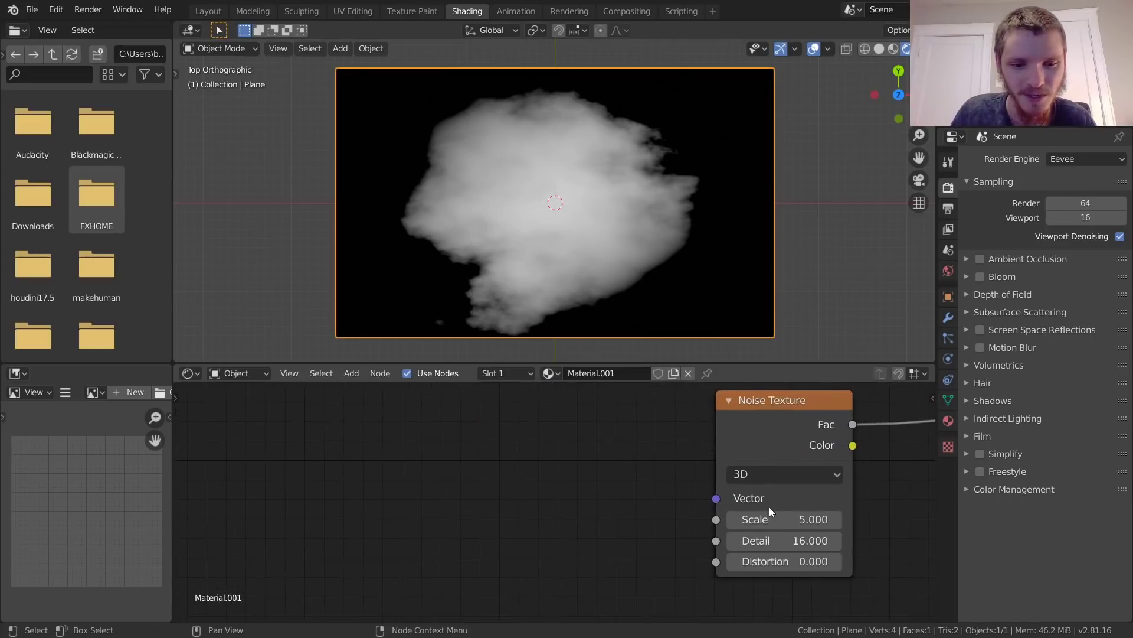
pyautogui.moveTo(769, 506); pyautogui.dragTo(582, 517, button='middle')
pyautogui.moveTo(597, 530)
pyautogui.mouseDown()
pyautogui.moveTo(569, 530)
pyautogui.moveTo(603, 530)
pyautogui.mouseUp()
pyautogui.hotkey('ctrl', 'z')
pyautogui.moveTo(739, 505); pyautogui.dragTo(337, 602, button='middle')
pyautogui.scroll(-6, 671, 470)
pyautogui.moveTo(798, 400); pyautogui.dragTo(497, 502, button='middle')
pyautogui.scroll(-4, 580, 529)
pyautogui.scroll(-3, 672, 503)
pyautogui.scroll(-3, 773, 524)
pyautogui.scroll(3, 822, 505)
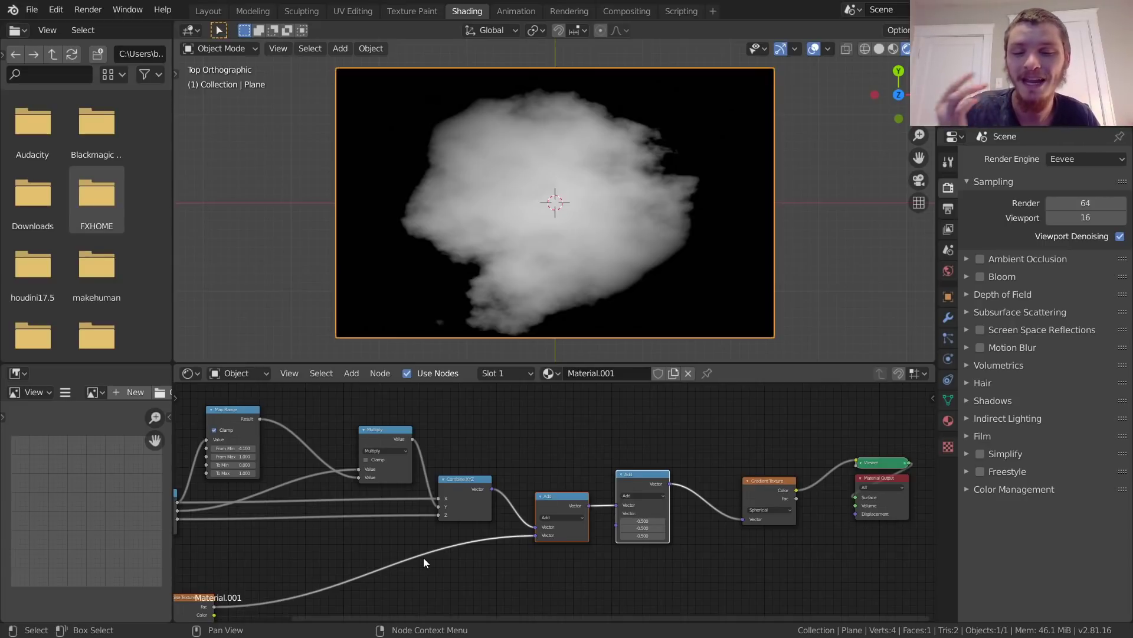
# - Insert an RGB Curves node on the link from the Map Range node to the Multiply node and place it above them
pyautogui.moveTo(291, 470); pyautogui.dragTo(525, 484, button='middle')
pyautogui.scroll(4, 526, 484)
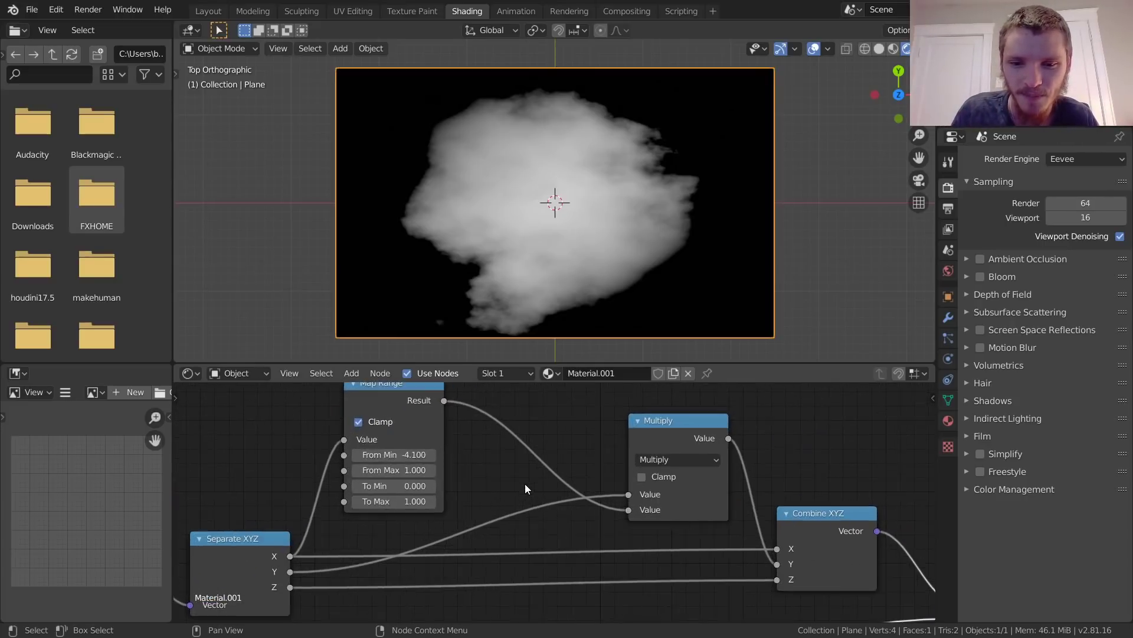
pyautogui.moveTo(418, 434); pyautogui.dragTo(414, 432)
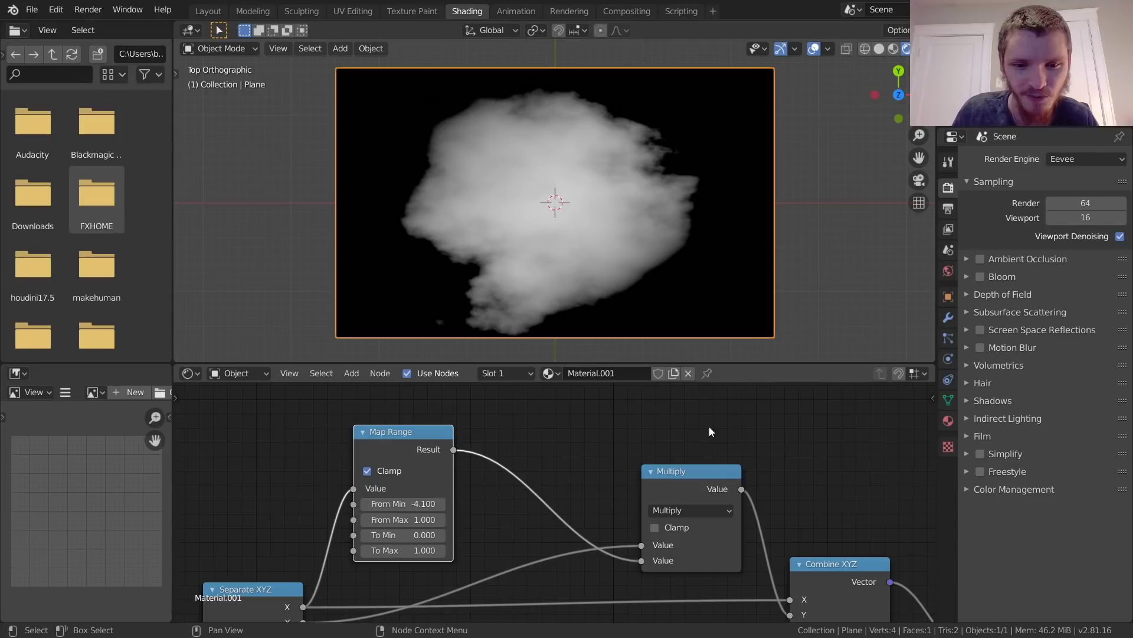
pyautogui.moveTo(548, 455); pyautogui.dragTo(483, 467, button='middle')
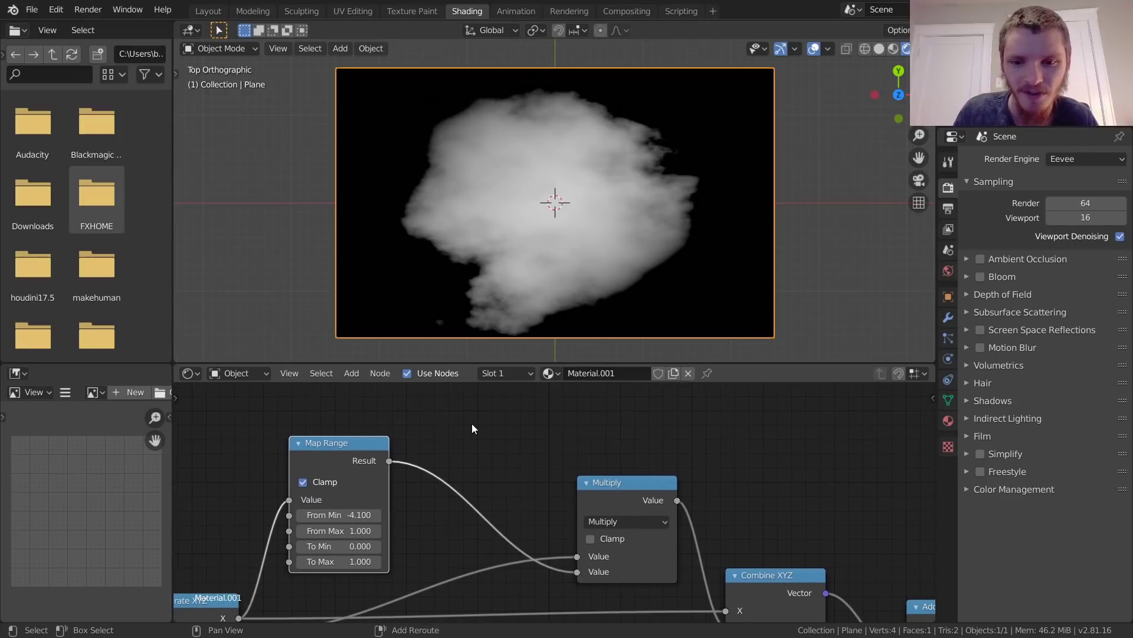
pyautogui.hotkey('shift', 'a')
pyautogui.click(473, 421)
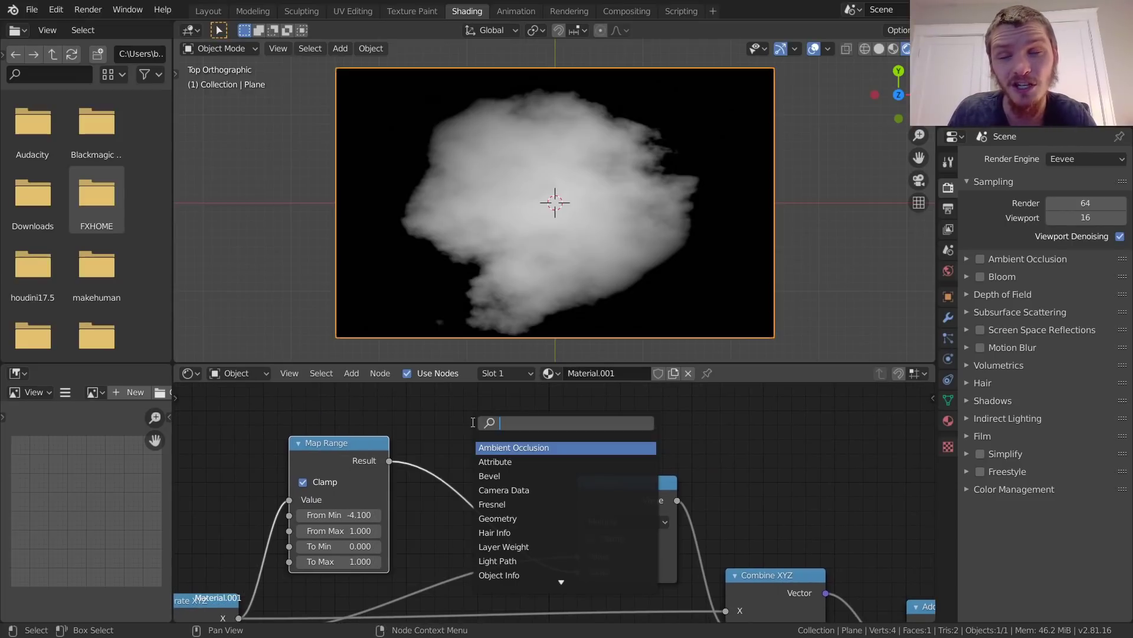
pyautogui.write('rgb')
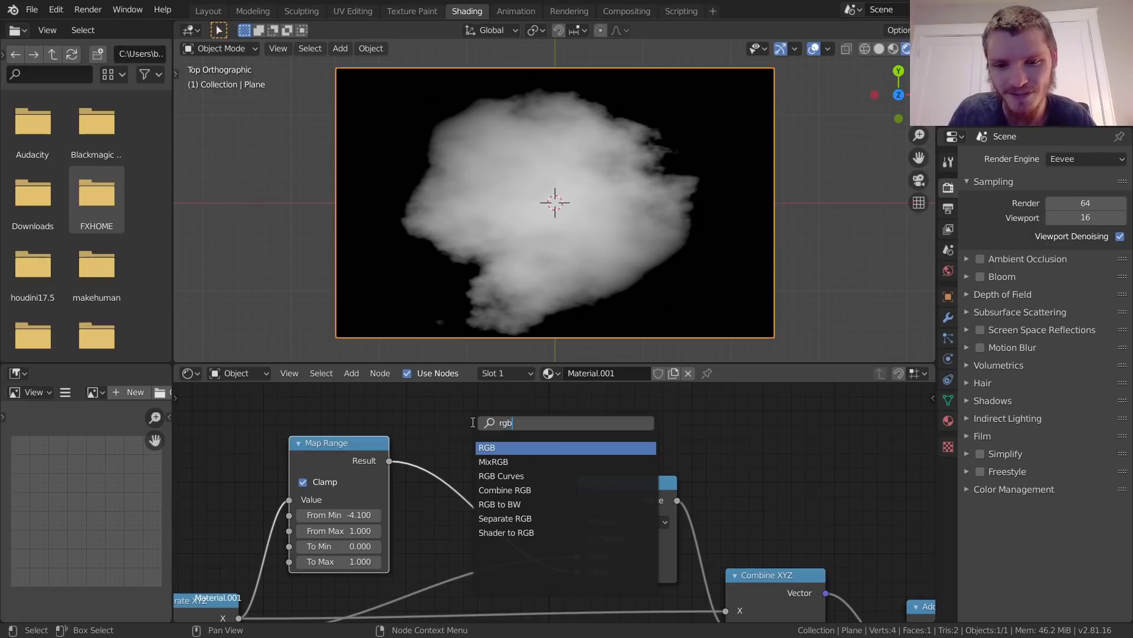
pyautogui.click(501, 475)
pyautogui.click(556, 459)
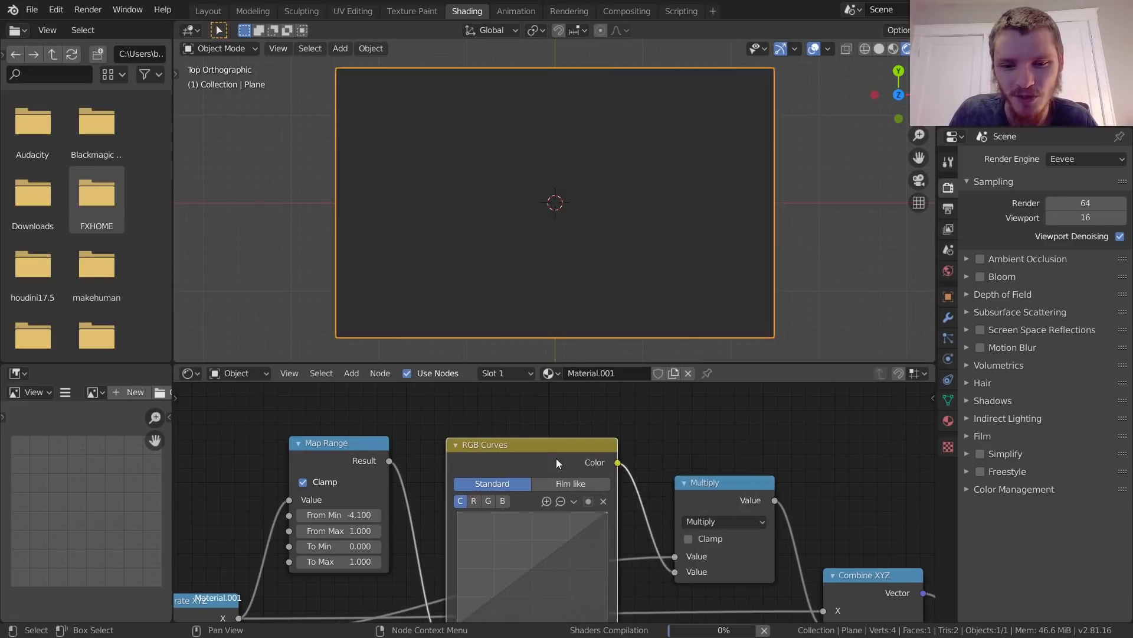
pyautogui.moveTo(550, 452); pyautogui.dragTo(532, 512, button='middle')
pyautogui.moveTo(532, 509); pyautogui.dragTo(541, 355)
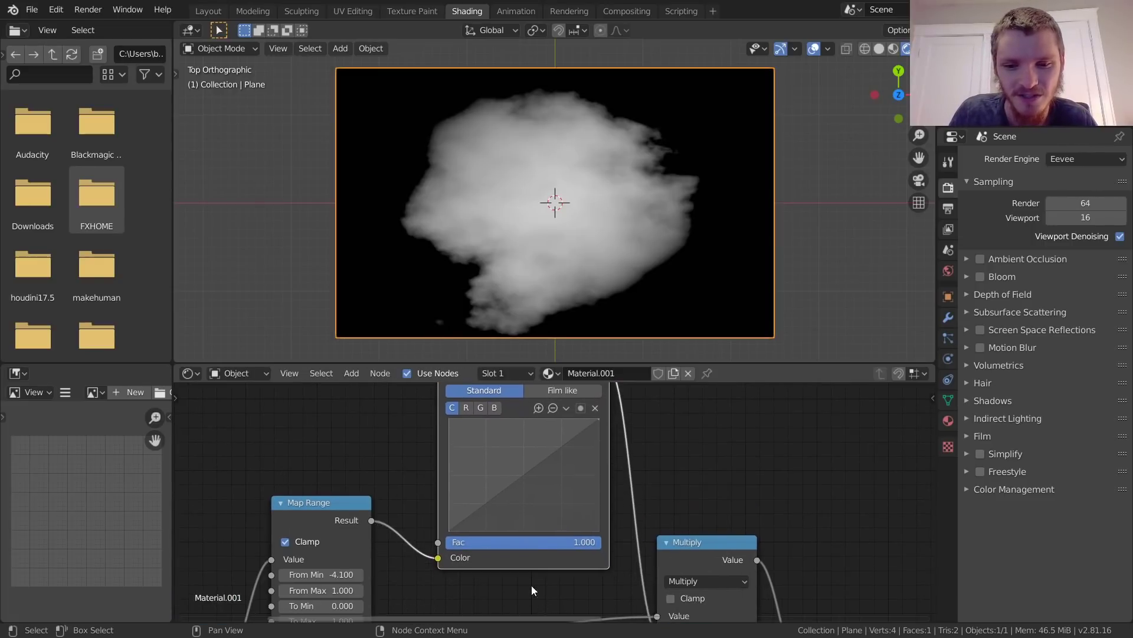
pyautogui.scroll(-2, 531, 584)
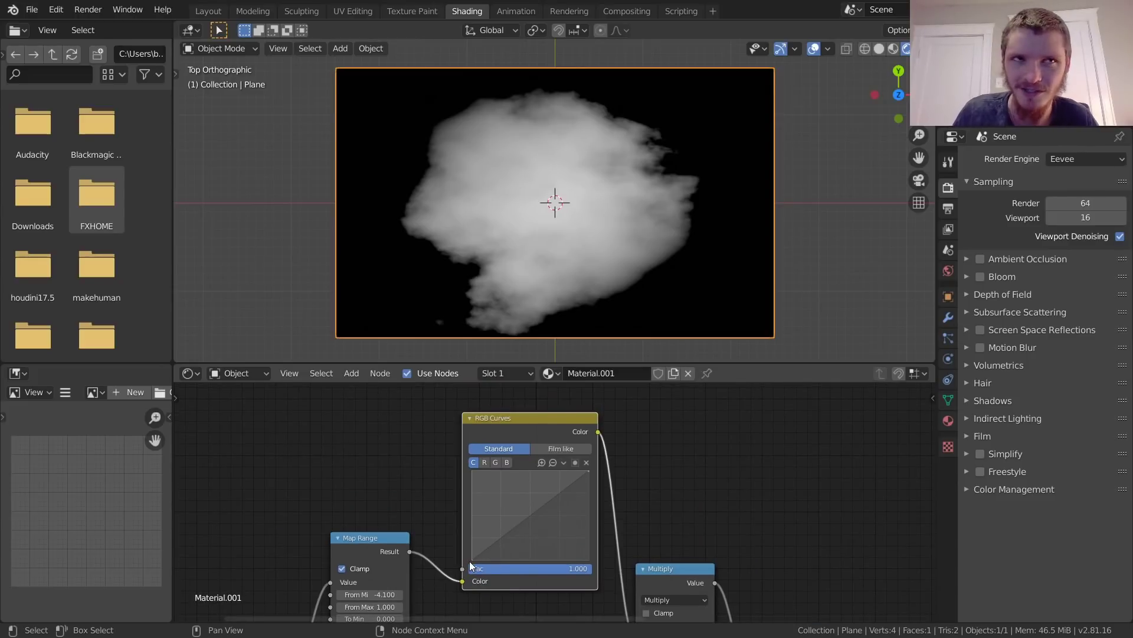
# - Raise the start point of the RGB Curves curve to X 0.00000, Y 1.00000
pyautogui.press('g')
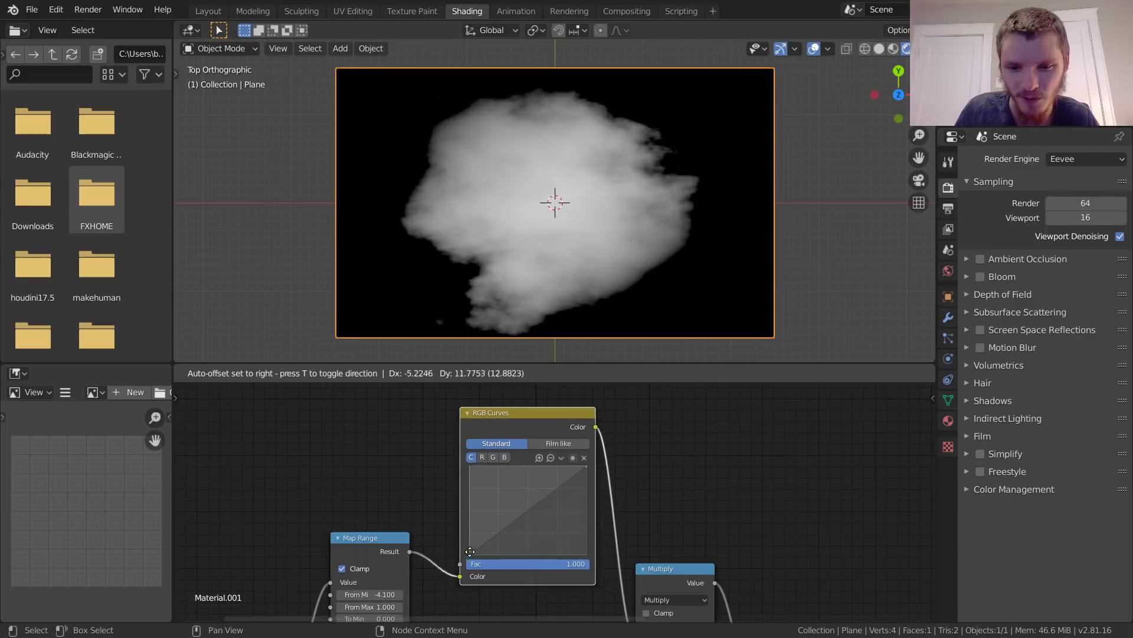
pyautogui.click(473, 568)
pyautogui.moveTo(473, 563); pyautogui.dragTo(471, 480)
# - Move the Map Range and RGB Curves nodes left to free space before the Multiply node
pyautogui.moveTo(668, 503); pyautogui.dragTo(512, 449, button='middle')
pyautogui.scroll(-5, 511, 457)
pyautogui.moveTo(440, 468); pyautogui.dragTo(671, 493, button='middle')
pyautogui.moveTo(474, 478); pyautogui.dragTo(652, 519)
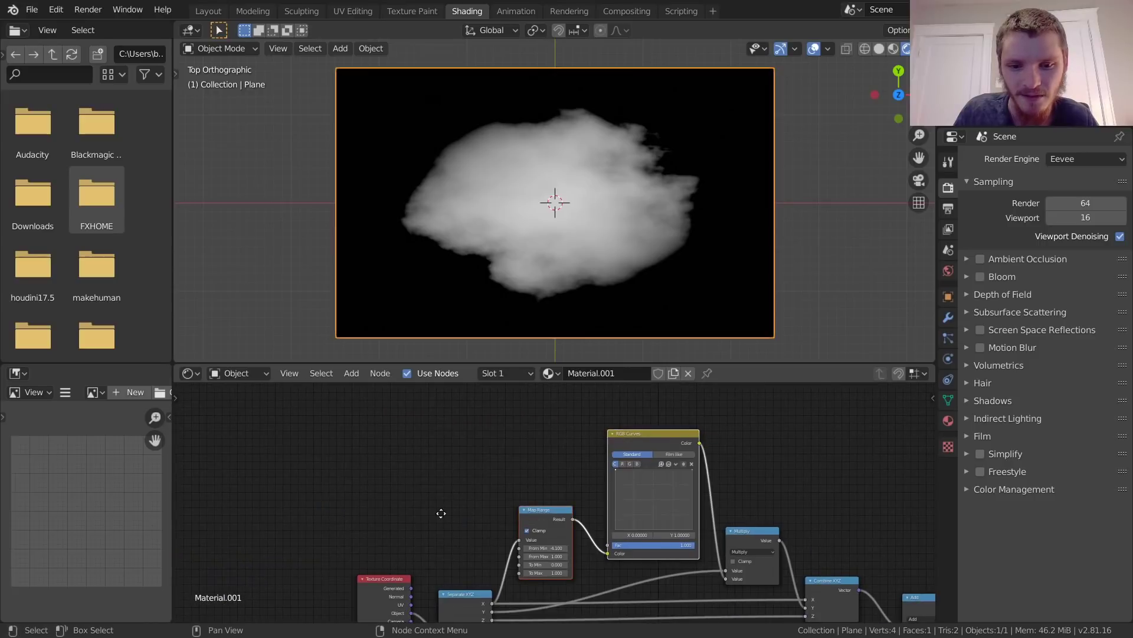
pyautogui.moveTo(440, 514); pyautogui.dragTo(496, 464, button='middle')
pyautogui.moveTo(303, 537); pyautogui.dragTo(724, 385)
pyautogui.press('g')
pyautogui.moveTo(578, 443); pyautogui.dragTo(590, 438)
# - Try shaping the RGB Curves curve into a wide dip with three points between about Y 0.34 and 0.39, and reset the curve
pyautogui.scroll(4, 612, 431)
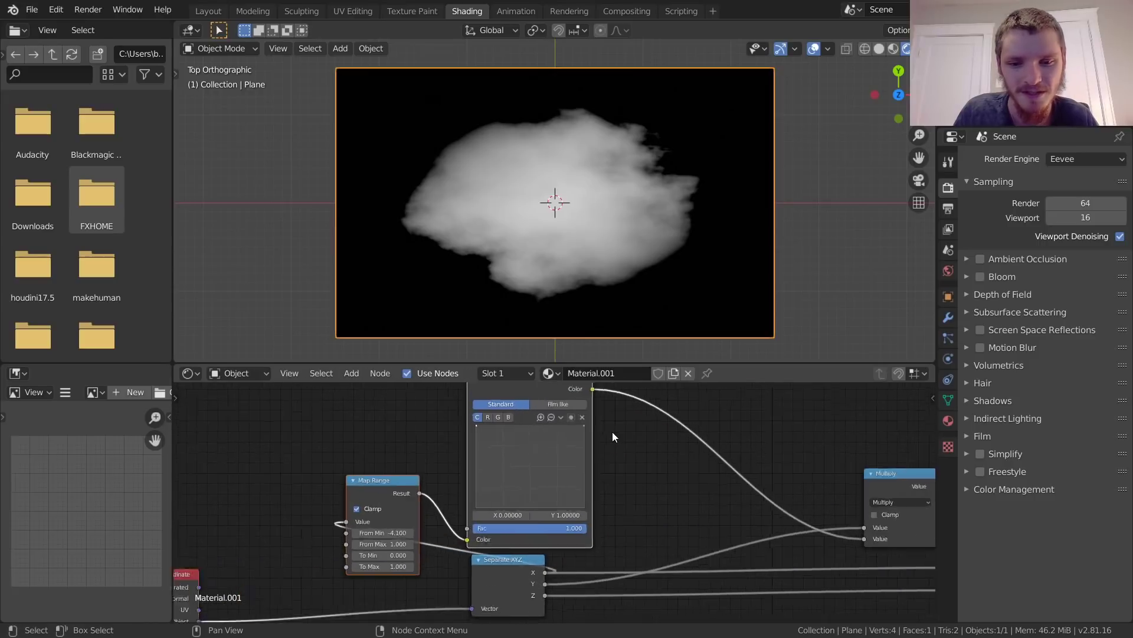
pyautogui.moveTo(490, 452)
pyautogui.mouseDown()
pyautogui.moveTo(495, 512)
pyautogui.moveTo(490, 462)
pyautogui.mouseUp()
pyautogui.moveTo(577, 461); pyautogui.dragTo(519, 499)
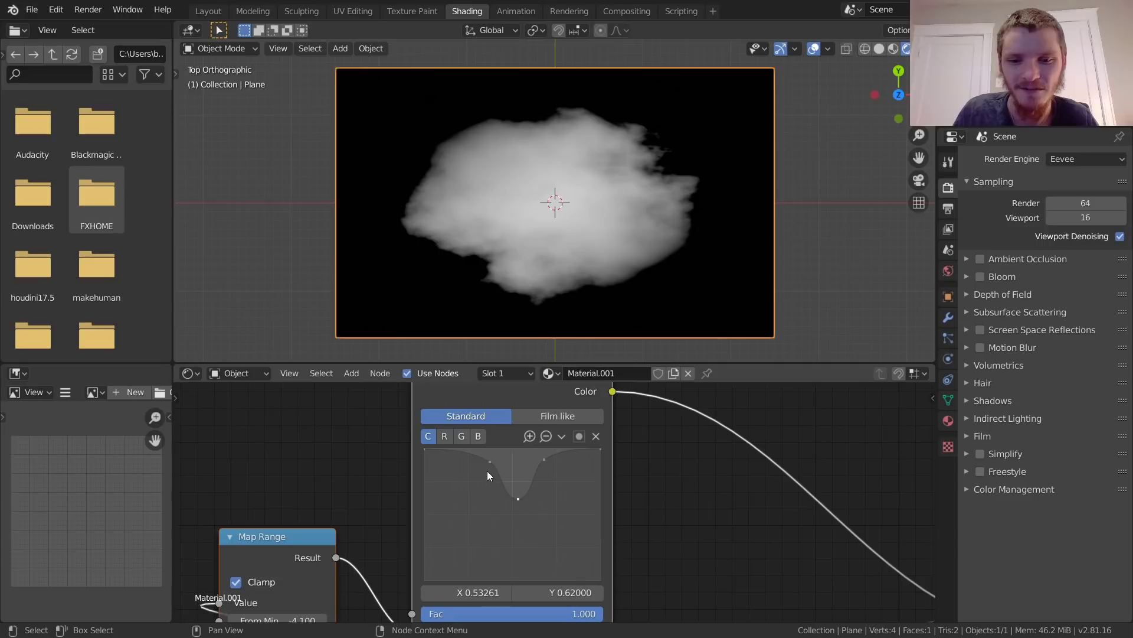
pyautogui.moveTo(489, 462); pyautogui.dragTo(479, 535)
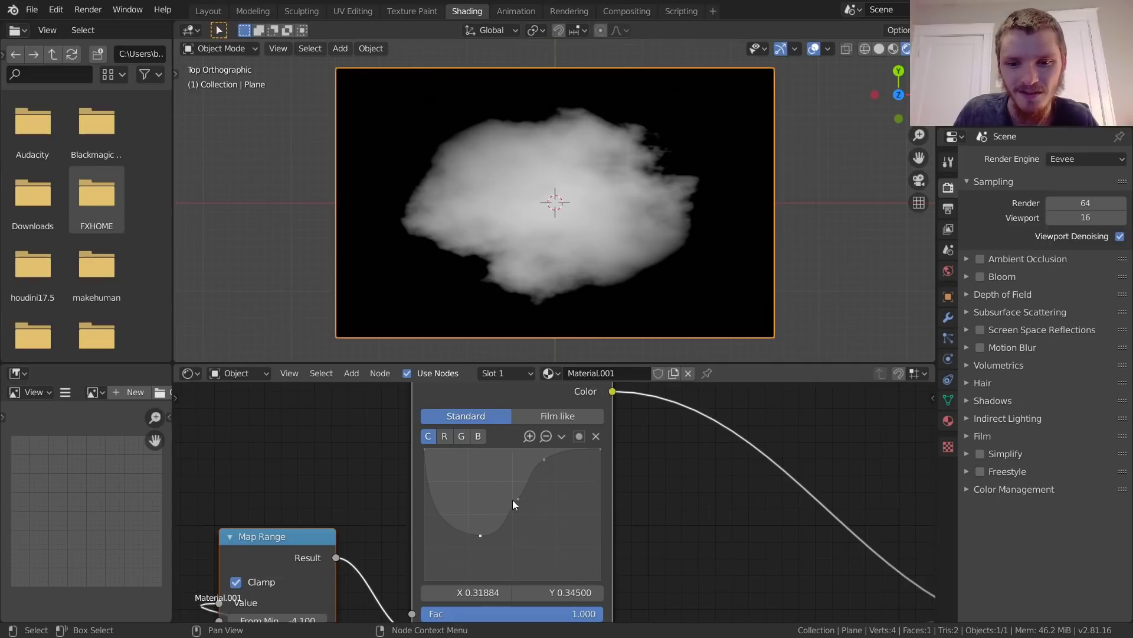
pyautogui.moveTo(515, 500); pyautogui.dragTo(518, 533)
pyautogui.moveTo(544, 460); pyautogui.dragTo(554, 530)
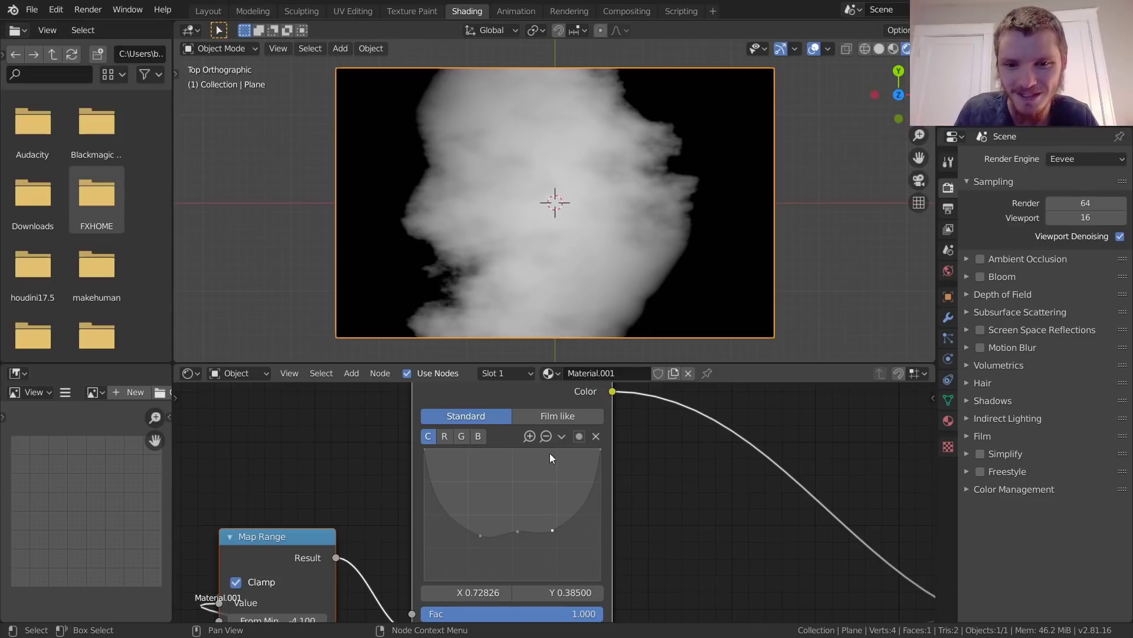
pyautogui.click(561, 436)
pyautogui.click(615, 551)
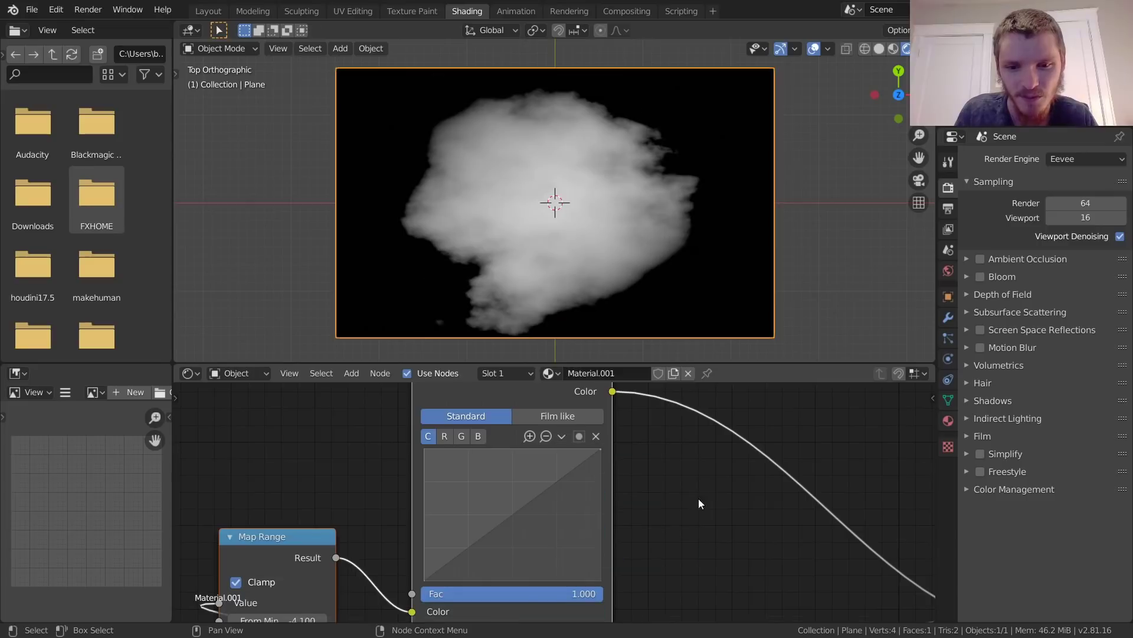
# - Duplicate the Multiply node and insert the copy on the link between RGB Curves and the original Multiply node
pyautogui.moveTo(699, 498); pyautogui.dragTo(386, 523, button='middle')
pyautogui.scroll(-2, 525, 509)
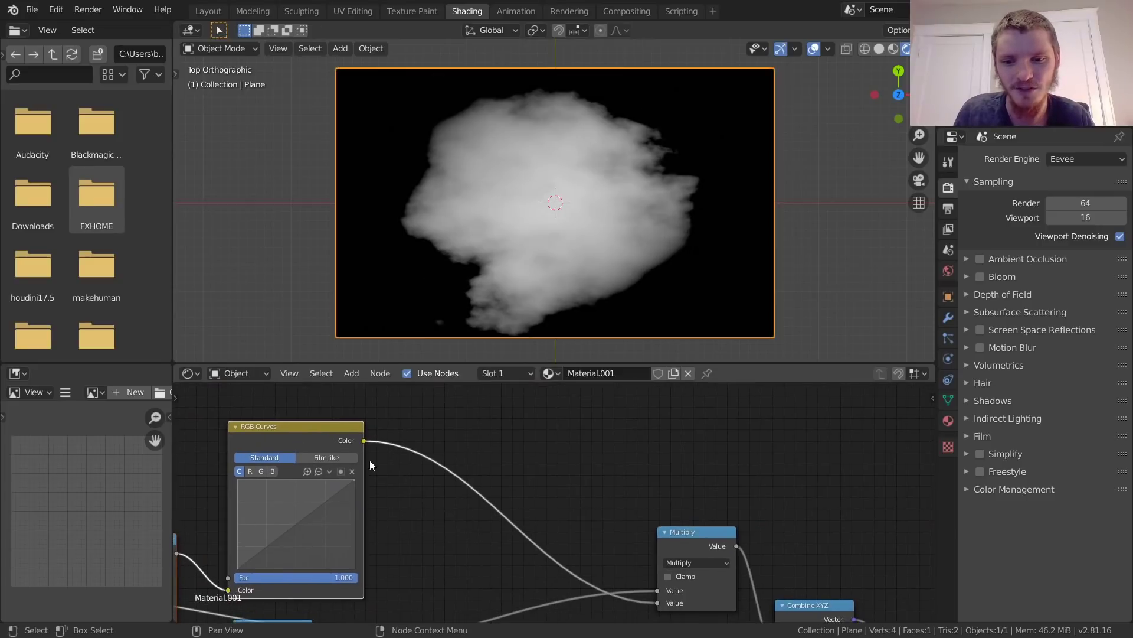
pyautogui.click(682, 533)
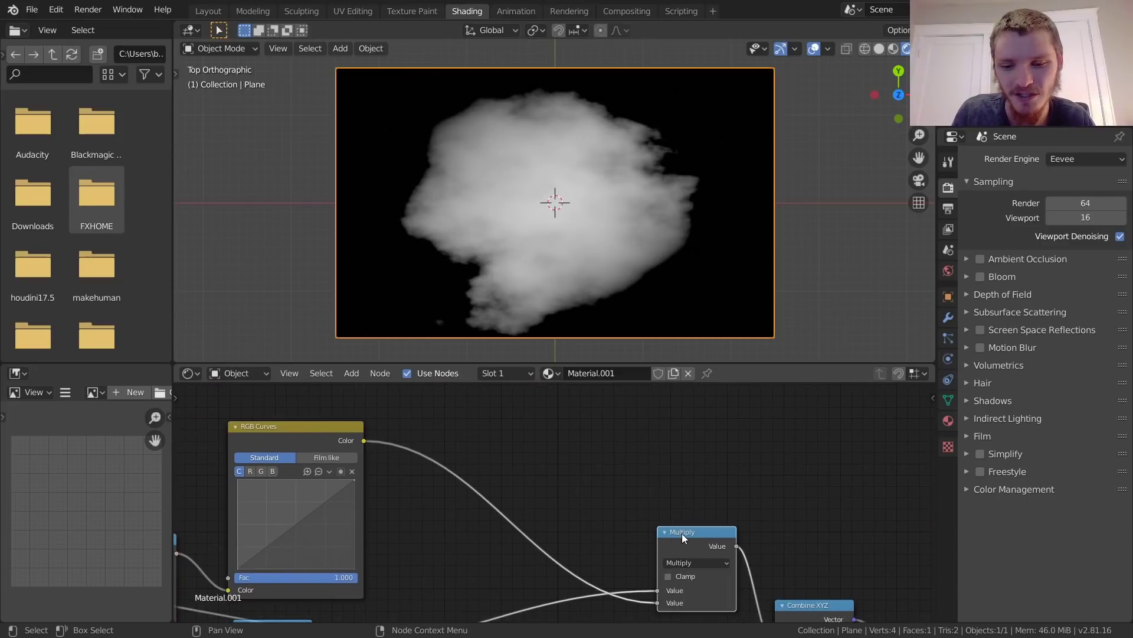
pyautogui.hotkey('shift', 'd')
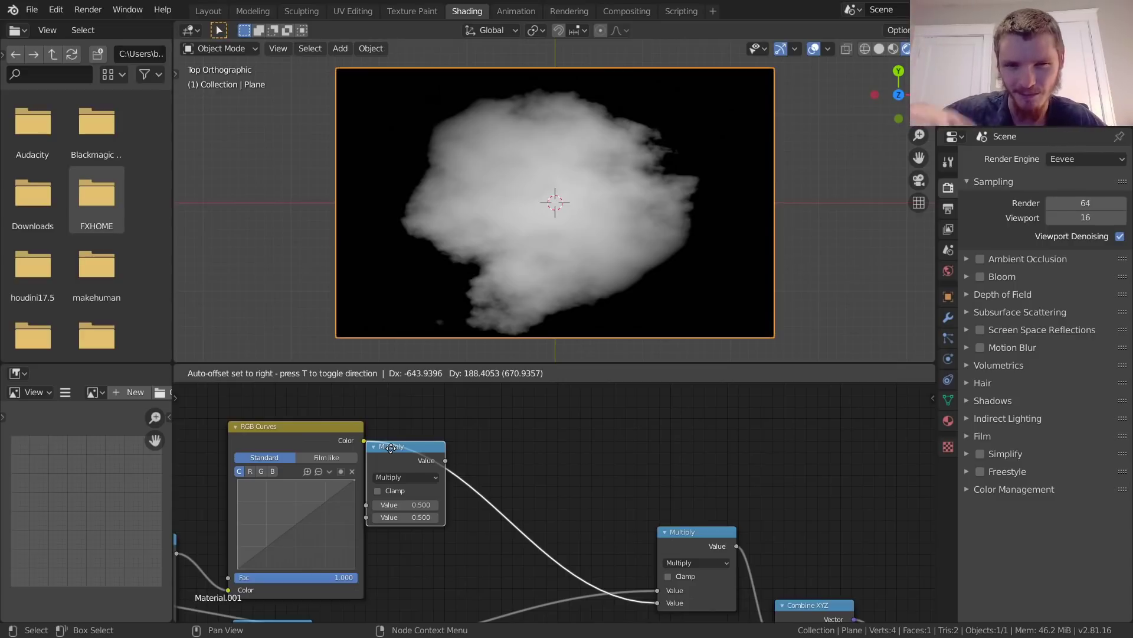
pyautogui.click(475, 464)
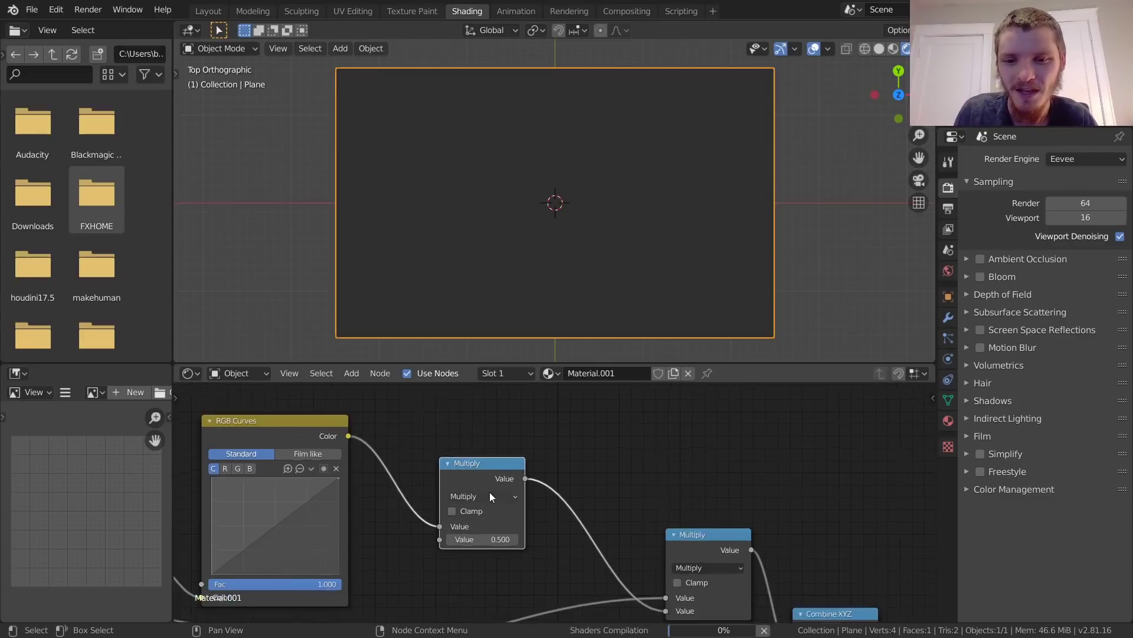
# - Switch the duplicated node to Divide and make it divide 1.000 by the RGB Curves Color, wired into its second Value input
pyautogui.scroll(2, 490, 491)
pyautogui.click(474, 496)
pyautogui.click(440, 426)
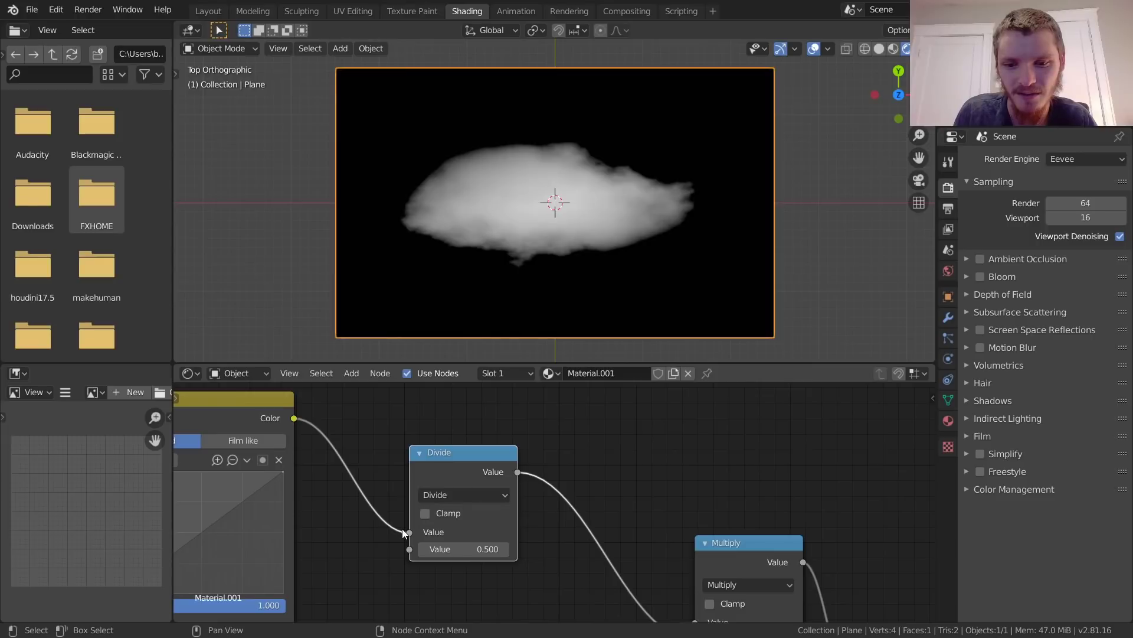
pyautogui.moveTo(409, 532); pyautogui.dragTo(409, 549)
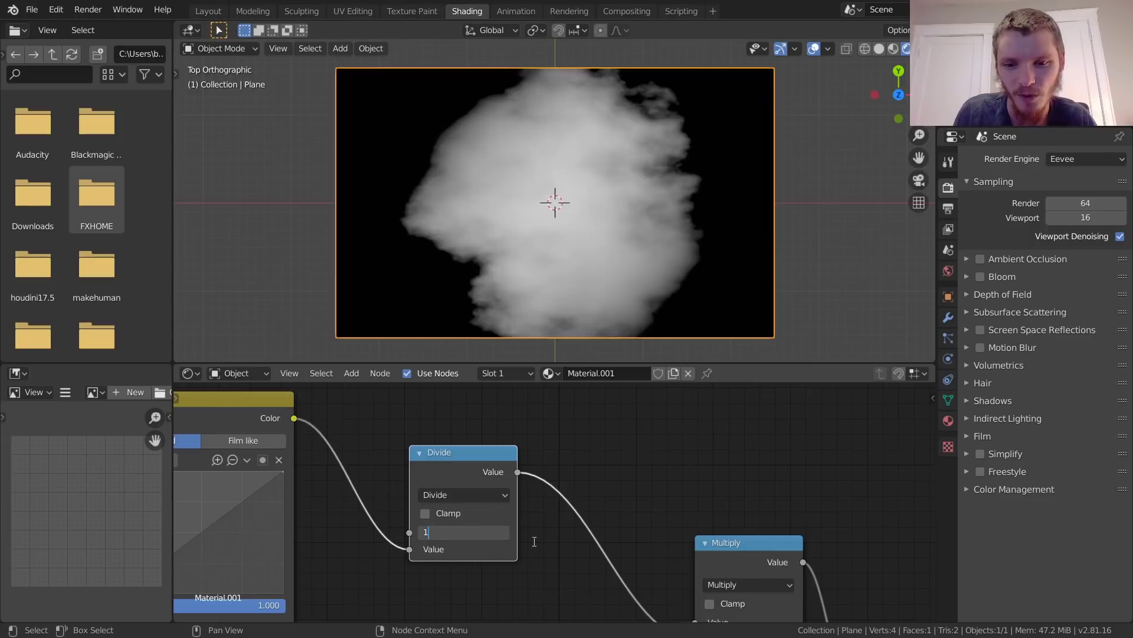
pyautogui.moveTo(332, 501); pyautogui.dragTo(464, 511, button='middle')
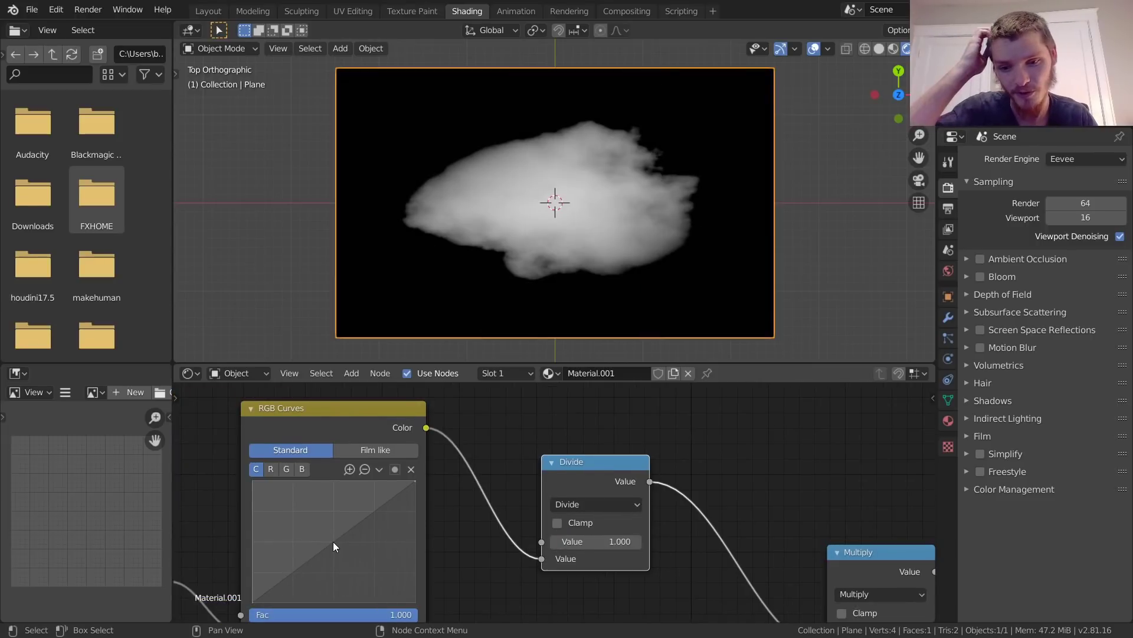
# - Flatten the RGB Curves curve along its upper edge by raising its first point to X 0.00000, Y 1.00000
pyautogui.moveTo(333, 541); pyautogui.dragTo(410, 510, button='middle')
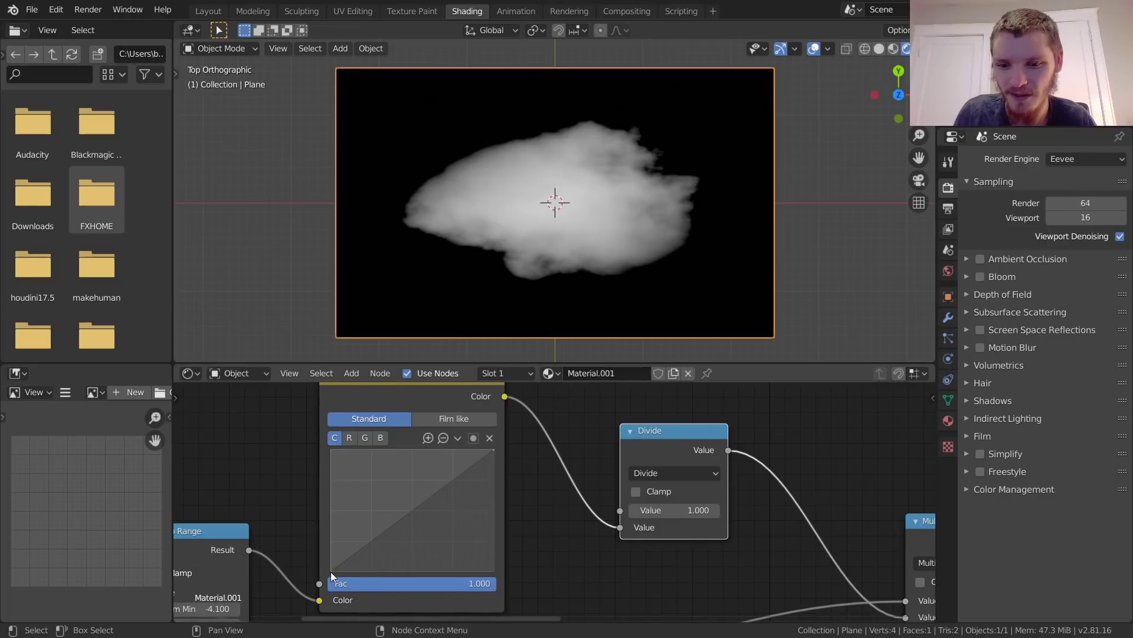
pyautogui.moveTo(331, 570); pyautogui.dragTo(331, 450)
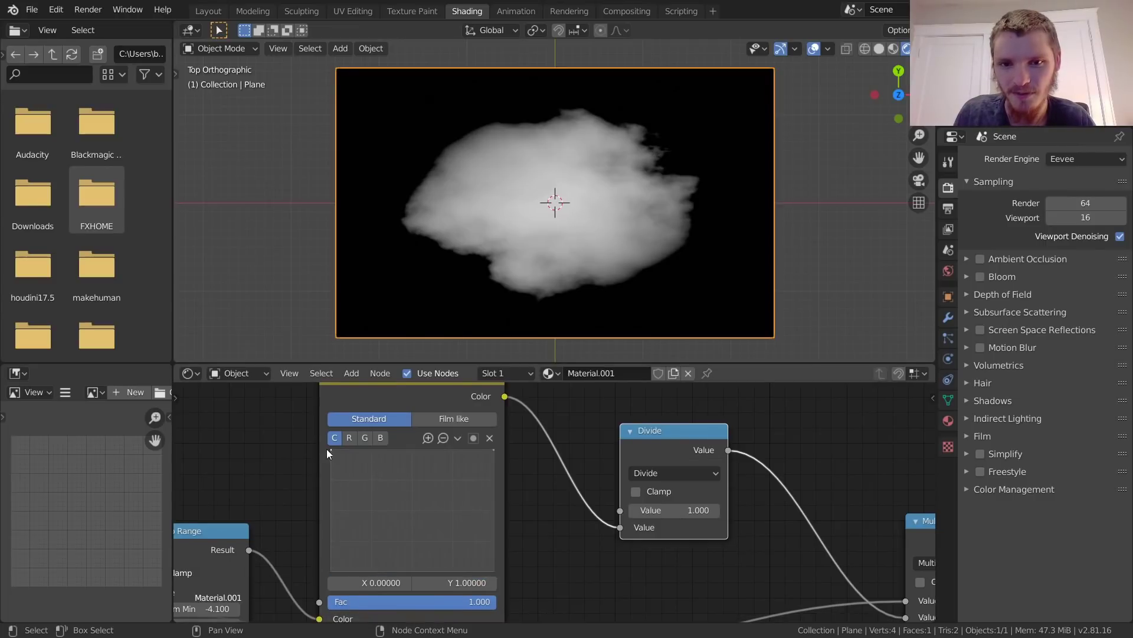
pyautogui.moveTo(403, 469); pyautogui.dragTo(434, 509, button='middle')
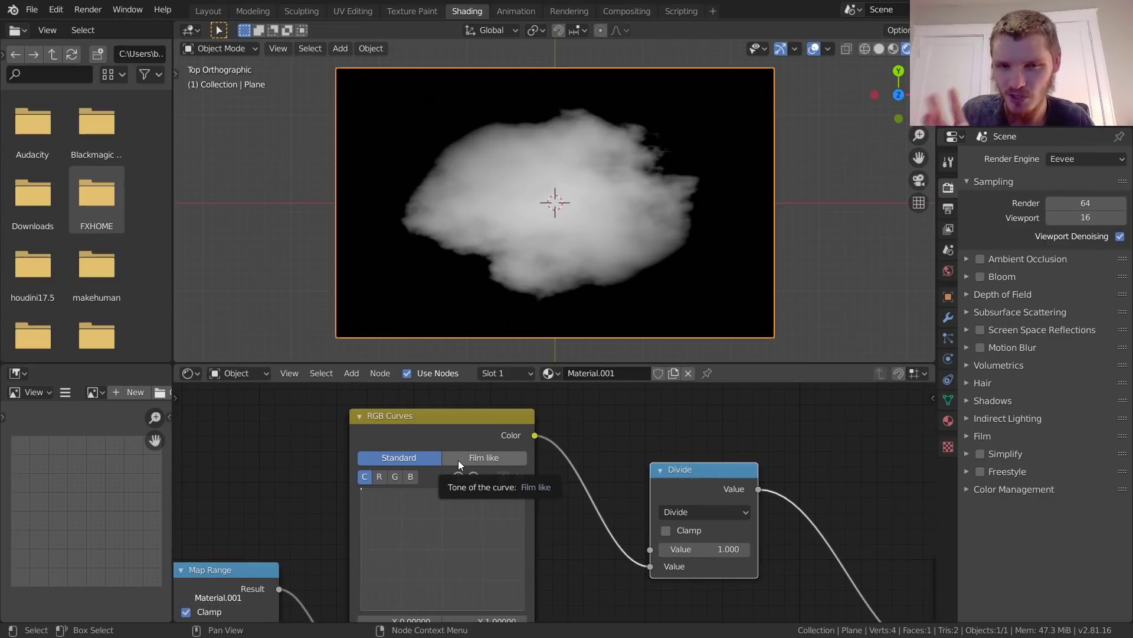
pyautogui.moveTo(647, 519); pyautogui.dragTo(466, 488, button='middle')
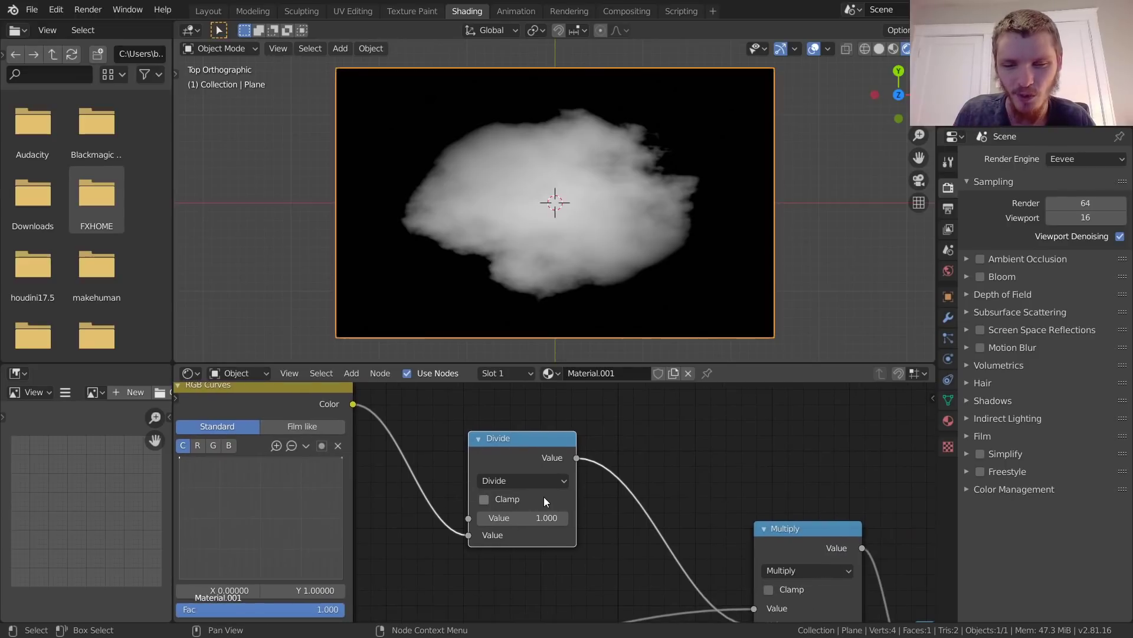
pyautogui.scroll(-2, 626, 501)
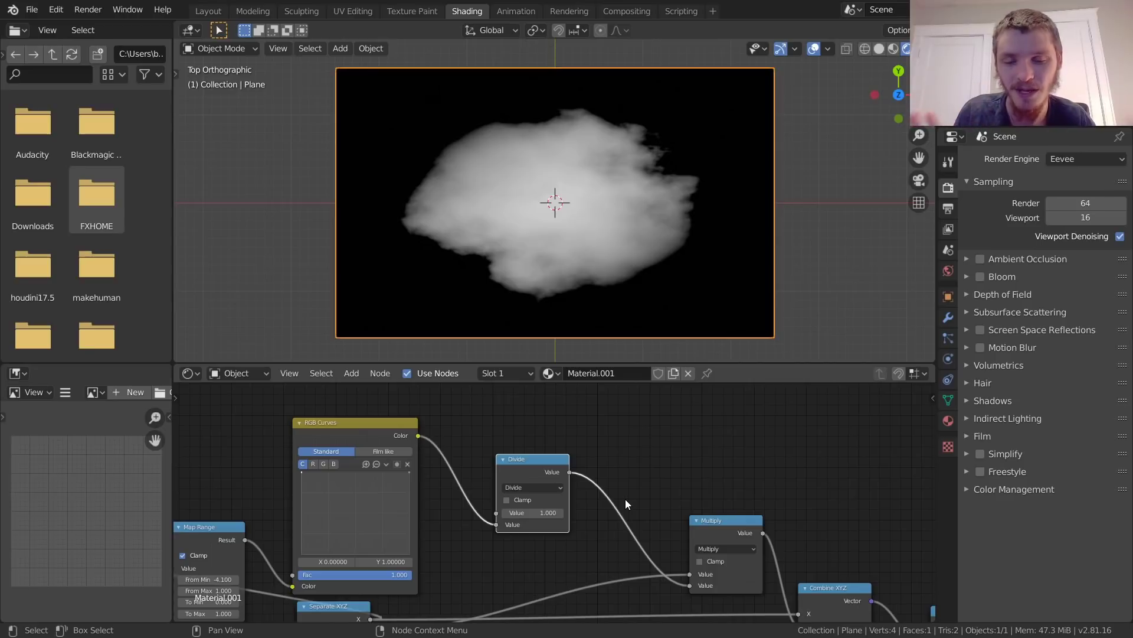
pyautogui.scroll(2, 470, 477)
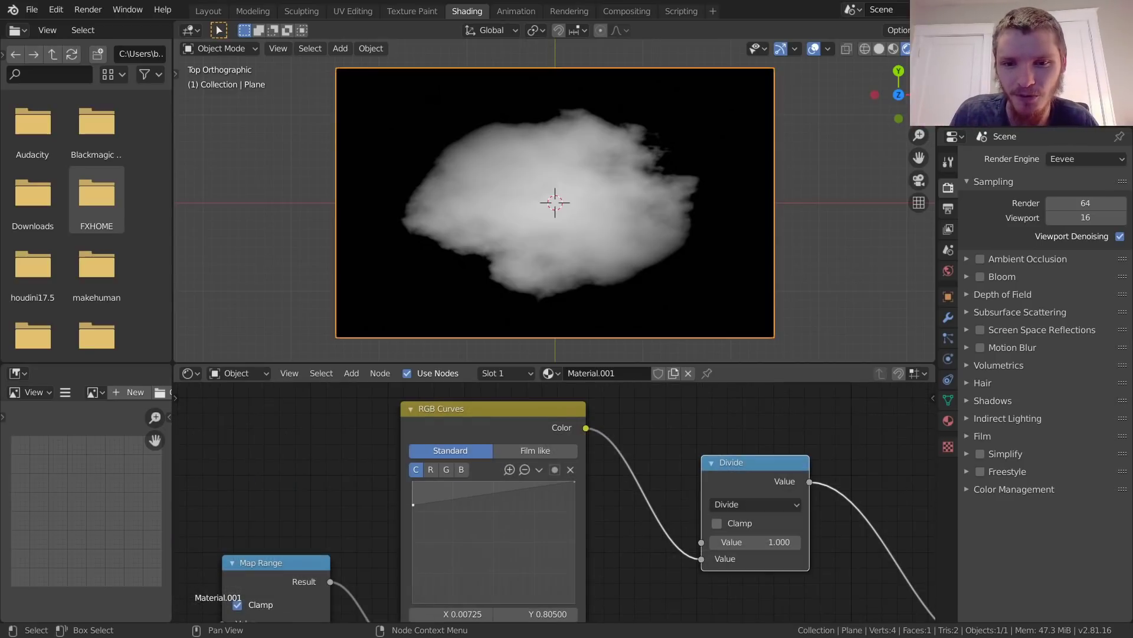
pyautogui.moveTo(413, 506); pyautogui.dragTo(412, 482)
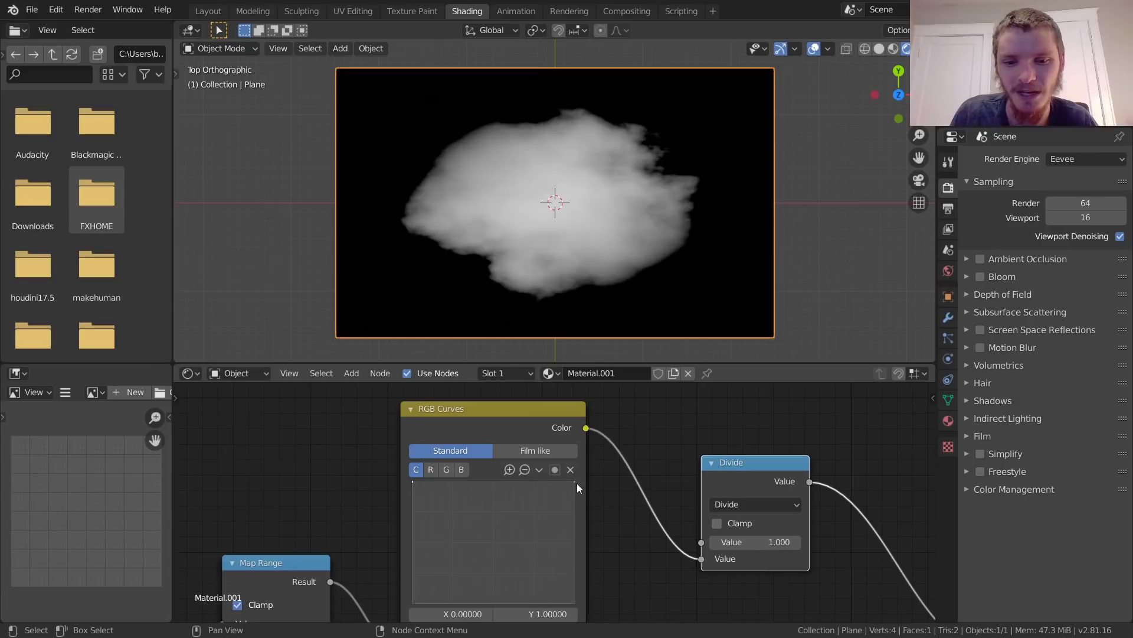
# - Shape the curve into a shallow arch, with its end point at Y 0.705 and points near Y 0.955, 0.91 and 0.94
pyautogui.moveTo(573, 485); pyautogui.dragTo(574, 483)
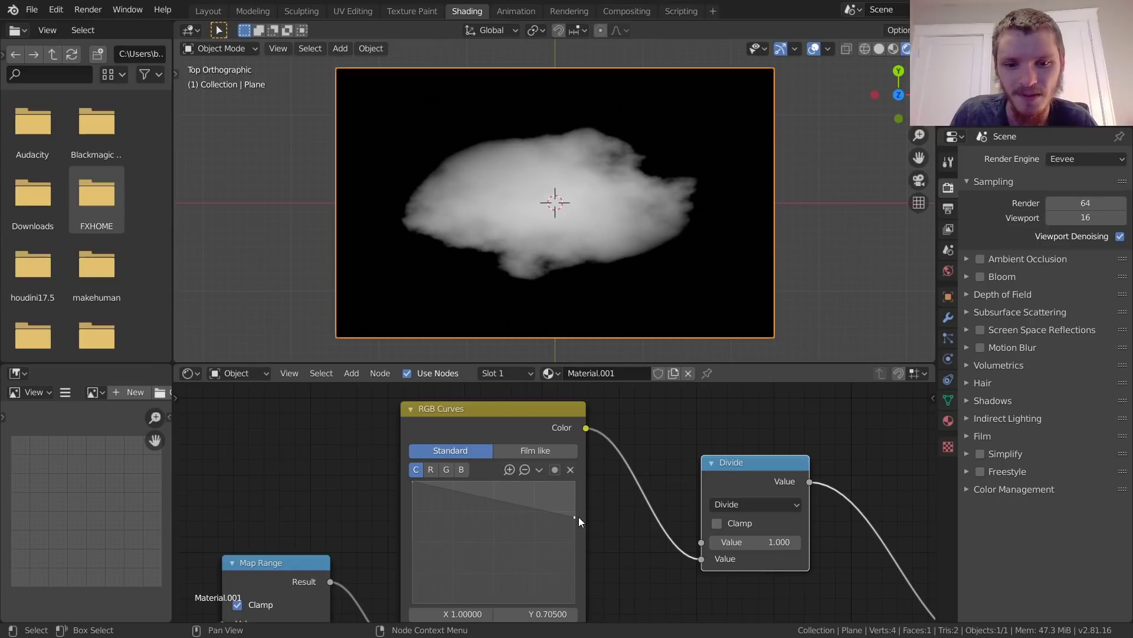
pyautogui.moveTo(508, 505); pyautogui.dragTo(506, 486)
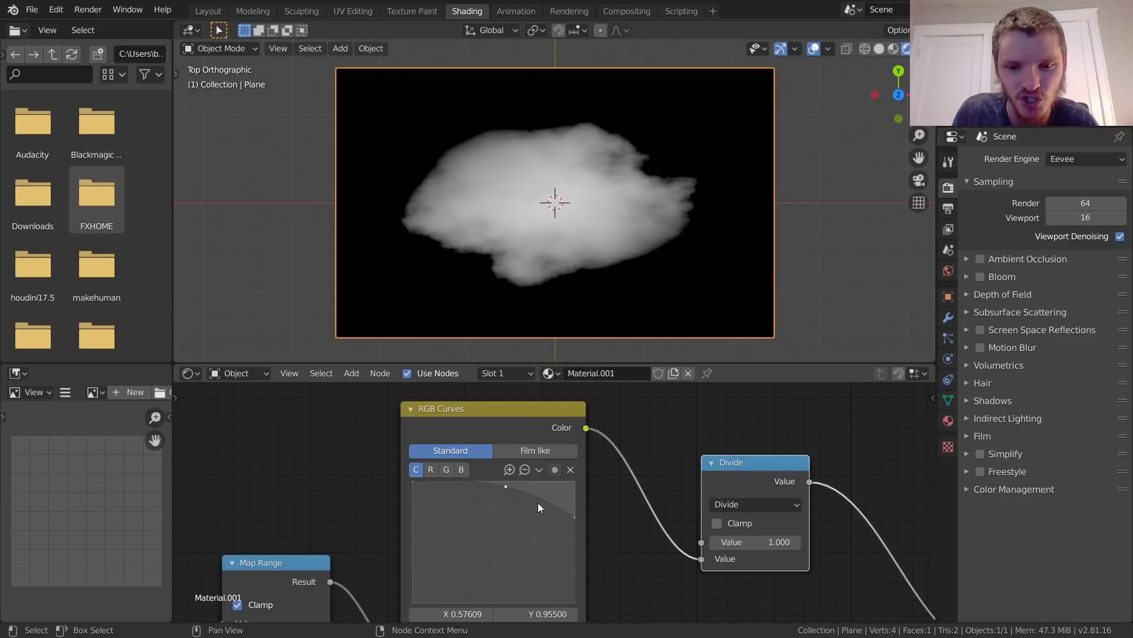
pyautogui.moveTo(538, 506); pyautogui.dragTo(539, 491)
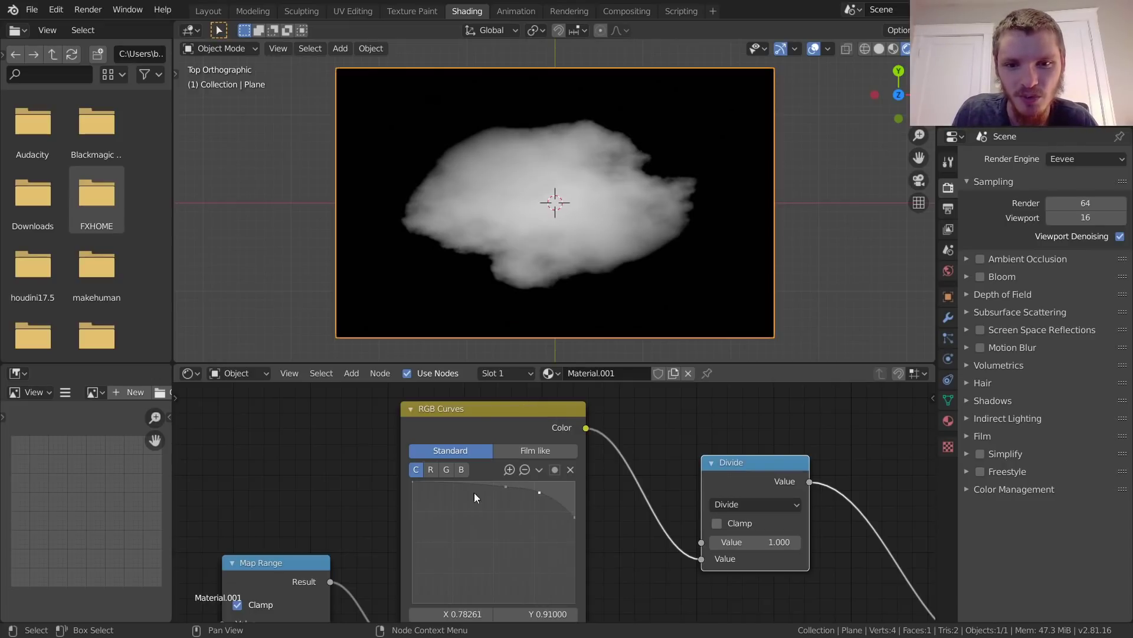
pyautogui.click(449, 493)
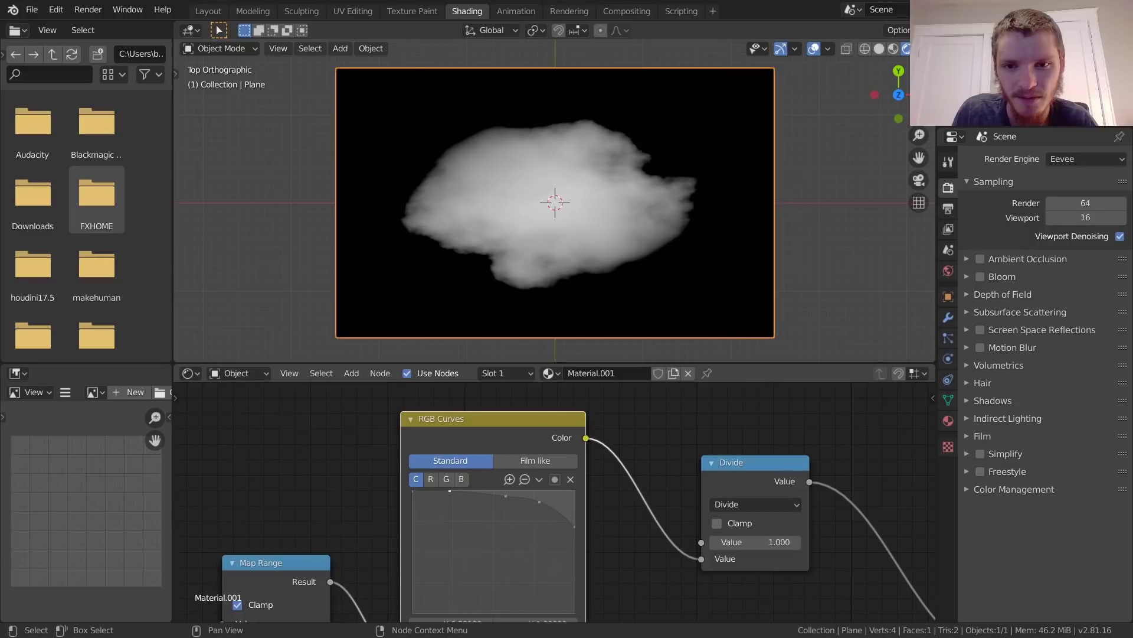
pyautogui.moveTo(416, 491); pyautogui.dragTo(455, 499)
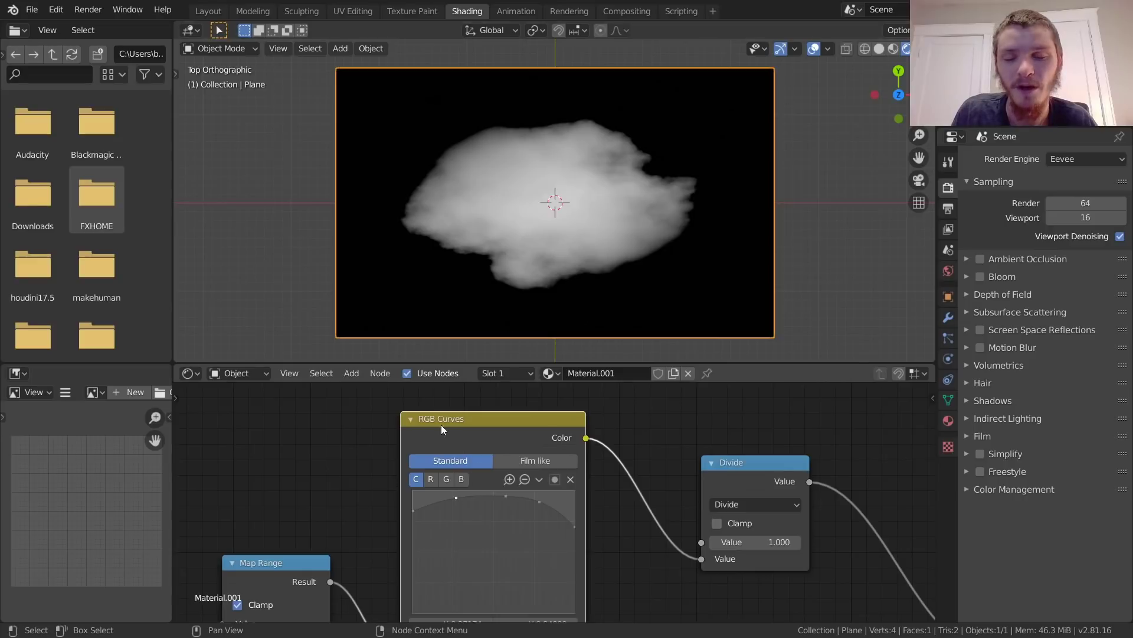
# - Raise the Map Range node's From Min to -2.900
pyautogui.scroll(-2, 632, 453)
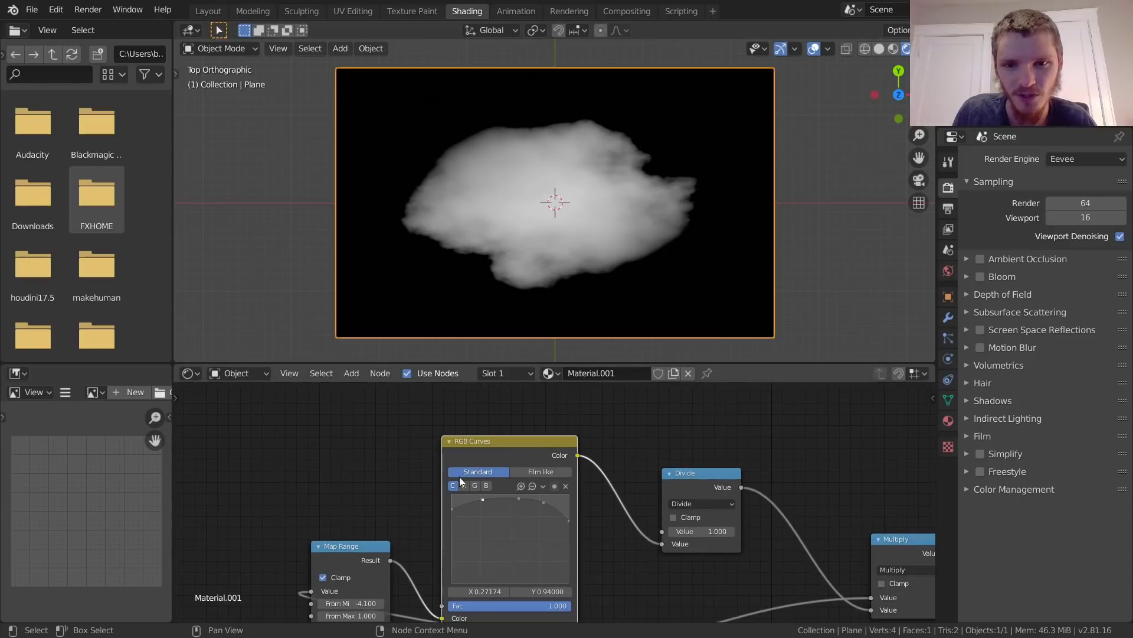
pyautogui.moveTo(552, 426); pyautogui.dragTo(664, 383, button='middle')
pyautogui.scroll(5, 470, 552)
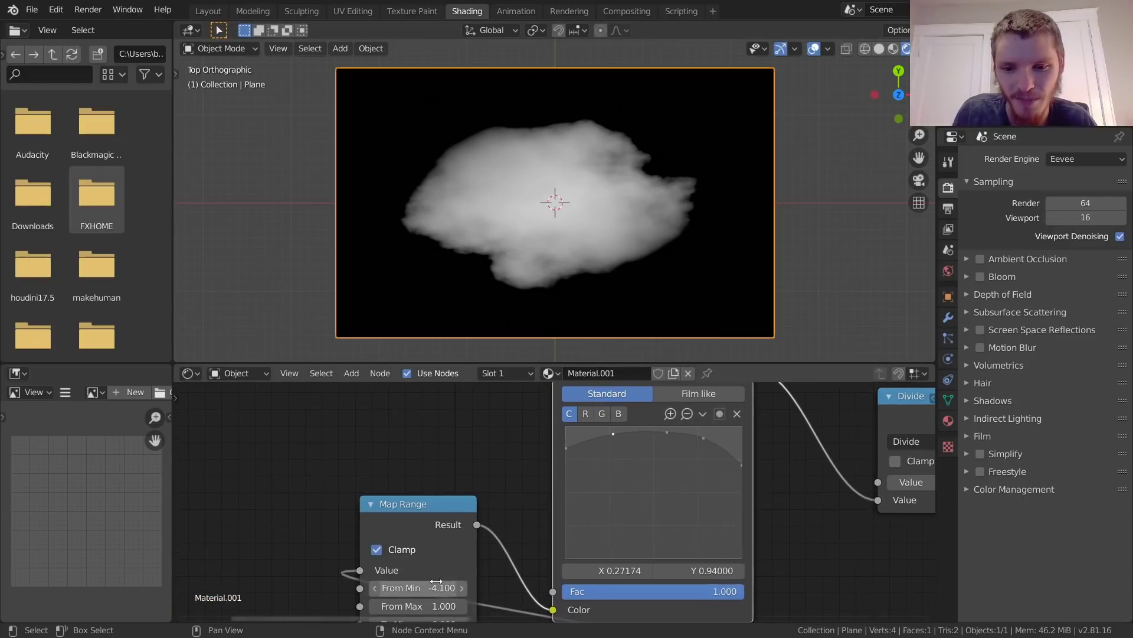
pyautogui.moveTo(435, 582); pyautogui.dragTo(503, 587)
pyautogui.hotkey('ctrl', 'z')
pyautogui.moveTo(597, 499); pyautogui.dragTo(441, 556, button='middle')
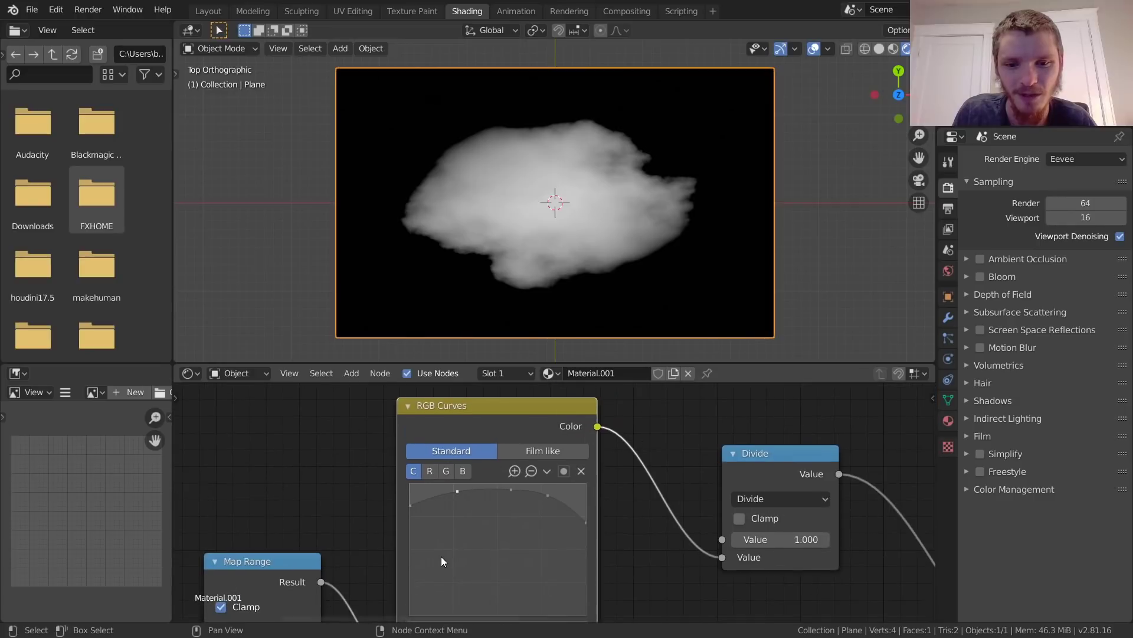
# - Reshape the RGB Curves curve with a flat upper start and a steep drop to a point at X 0.75, Y 0.77
pyautogui.moveTo(506, 491); pyautogui.dragTo(547, 505)
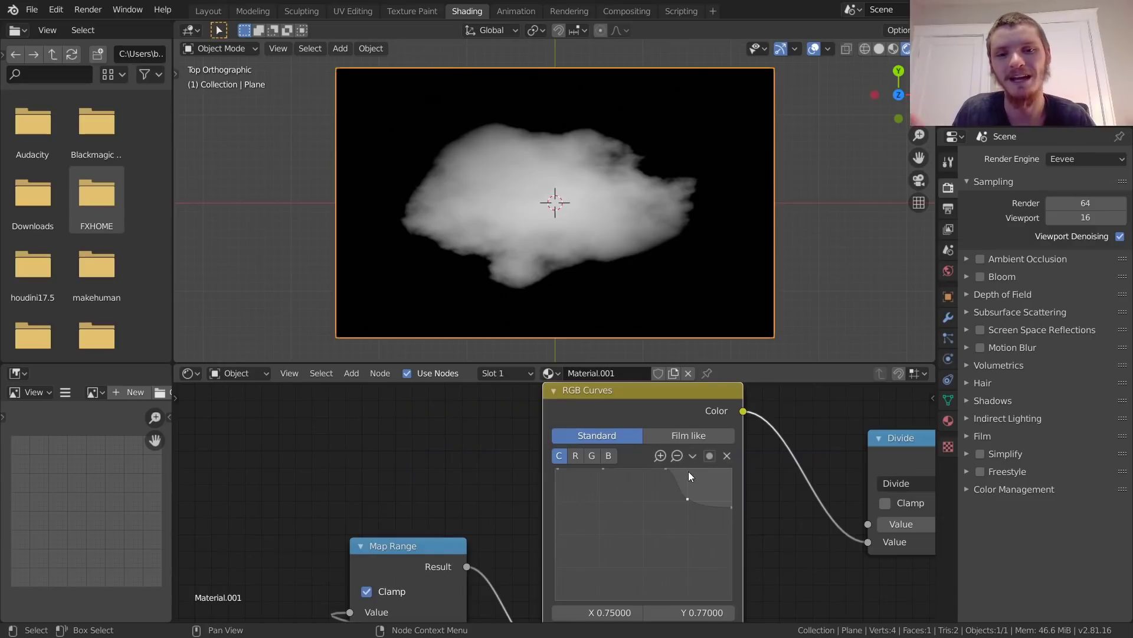
pyautogui.moveTo(512, 471); pyautogui.dragTo(544, 351, button='middle')
pyautogui.scroll(-3, 544, 589)
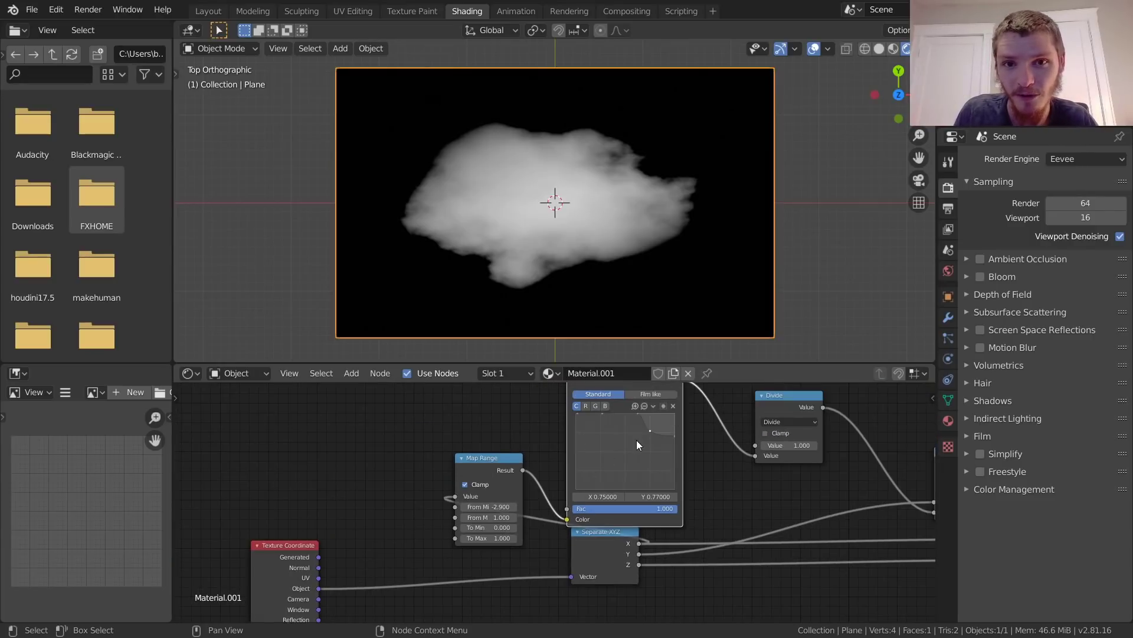
# - Try lowering the Noise Texture's Detail to 15.800 and undo the change
pyautogui.moveTo(482, 535); pyautogui.dragTo(452, 295, button='middle')
pyautogui.scroll(10, 639, 503)
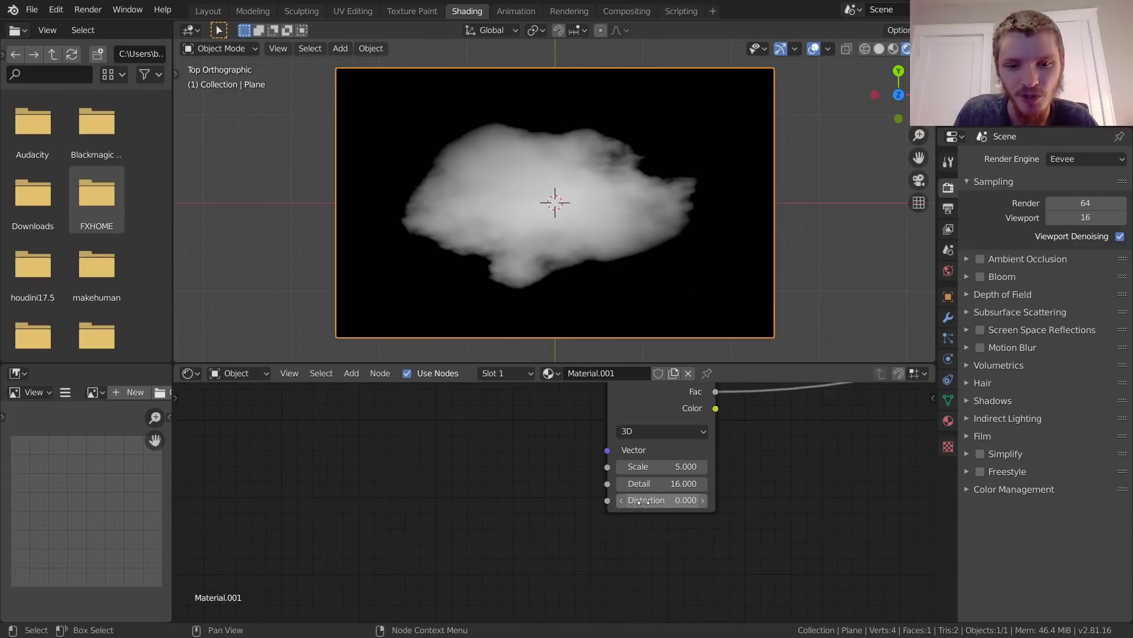
pyautogui.moveTo(756, 463); pyautogui.dragTo(555, 548, button='middle')
pyautogui.keyDown('shift'); pyautogui.moveTo(534, 538); pyautogui.dragTo(525, 561); pyautogui.keyUp('shift')
pyautogui.hotkey('ctrl', 'z')
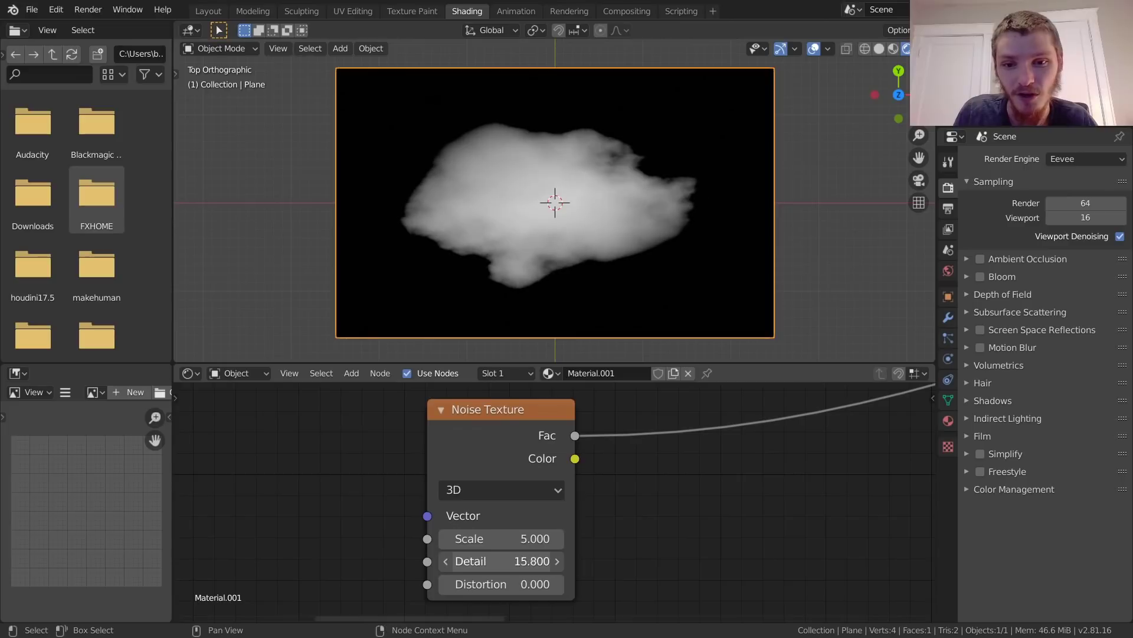
# - Switch the Noise Texture's dimensions to 4D
pyautogui.click(483, 484)
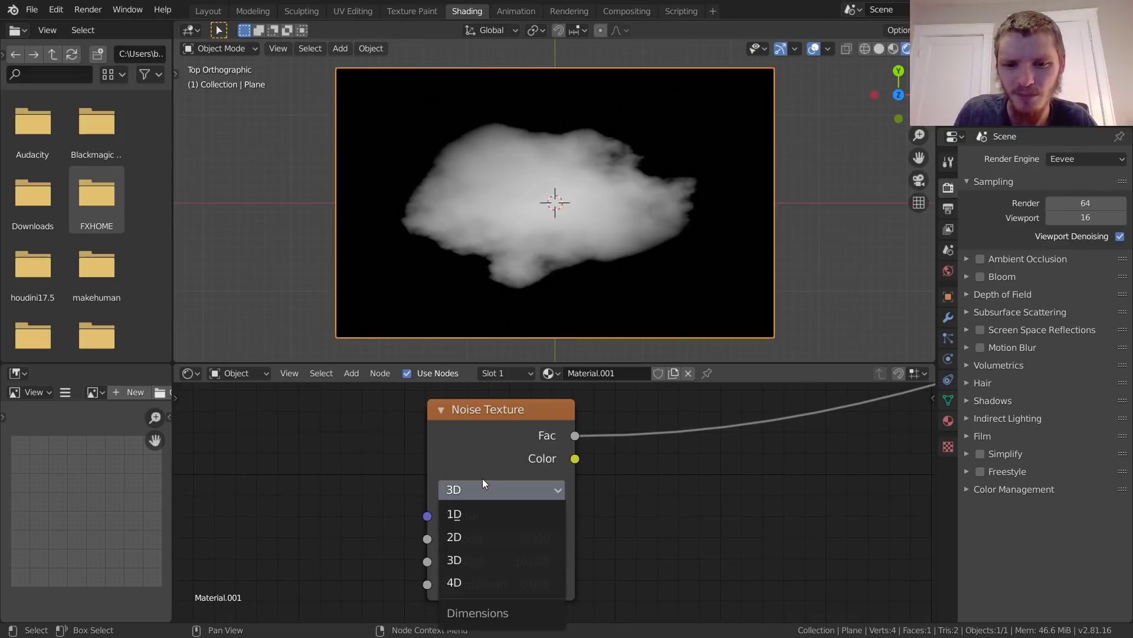
pyautogui.click(465, 586)
pyautogui.moveTo(647, 480); pyautogui.dragTo(636, 507, button='middle')
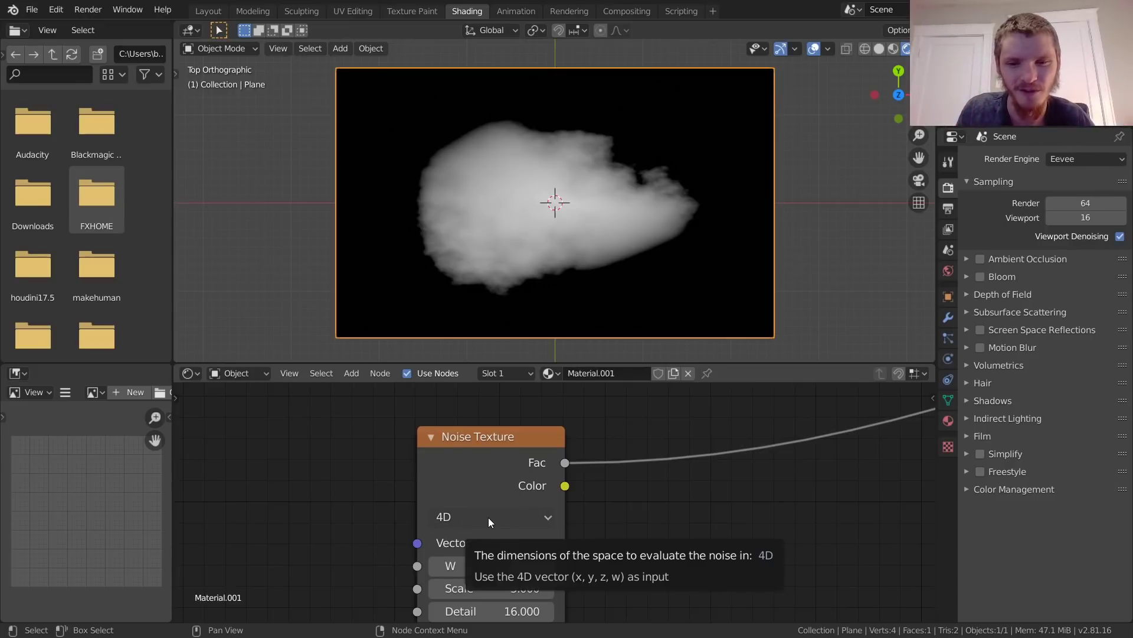
pyautogui.scroll(1, 609, 565)
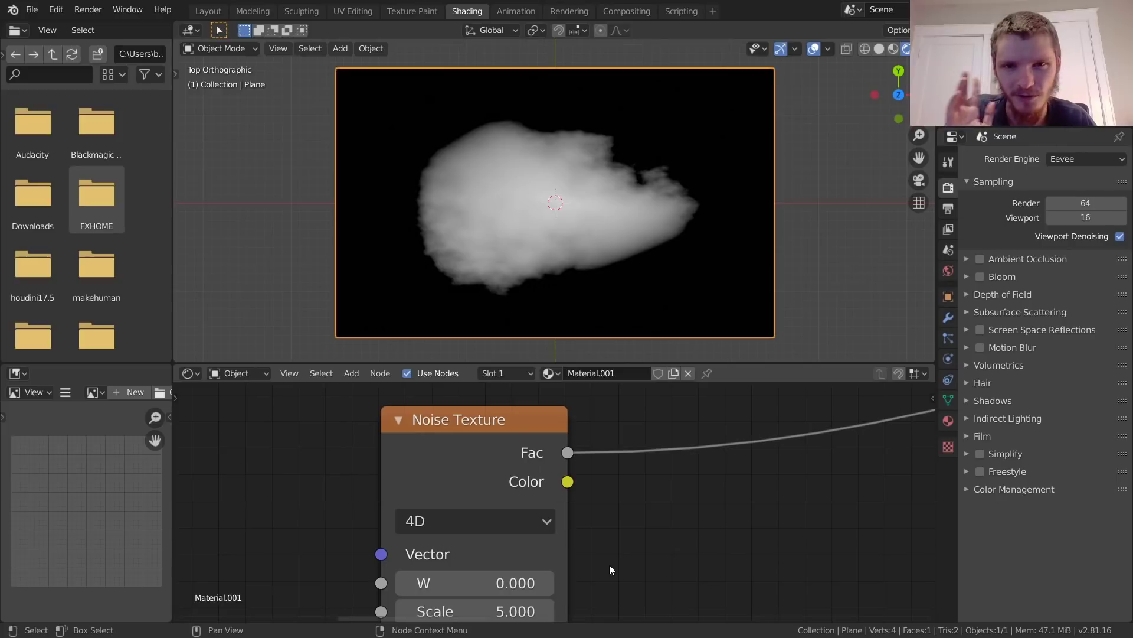
# - Try a W value of 1.390 on the Noise Texture, undo it, and set W to -0.030
pyautogui.moveTo(609, 564); pyautogui.dragTo(632, 517, button='middle')
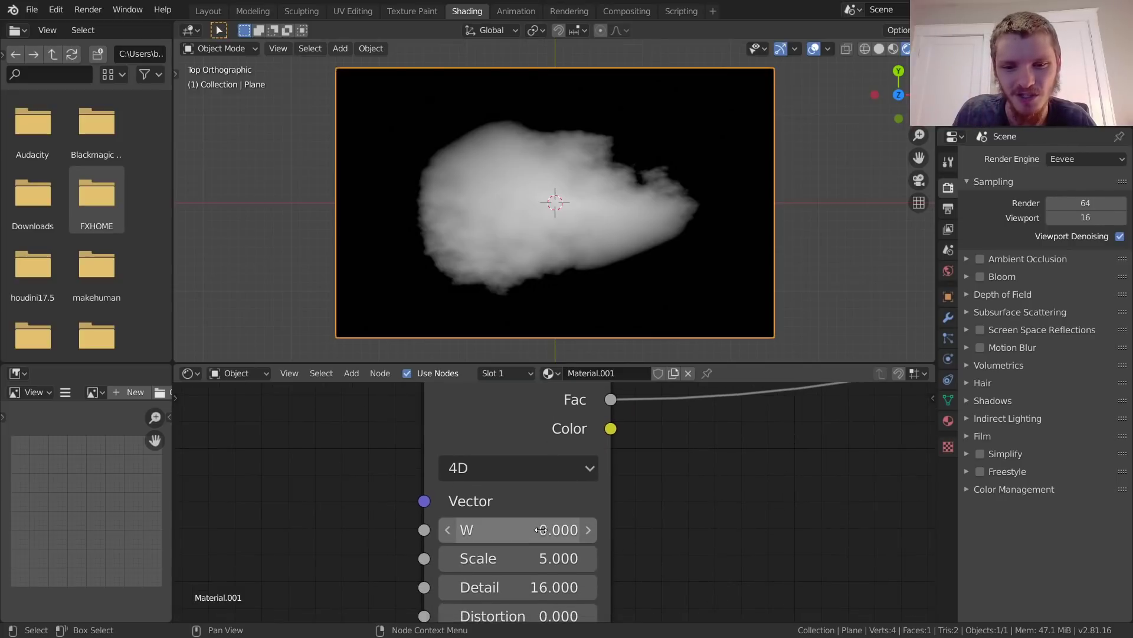
pyautogui.moveTo(531, 529); pyautogui.dragTo(613, 530)
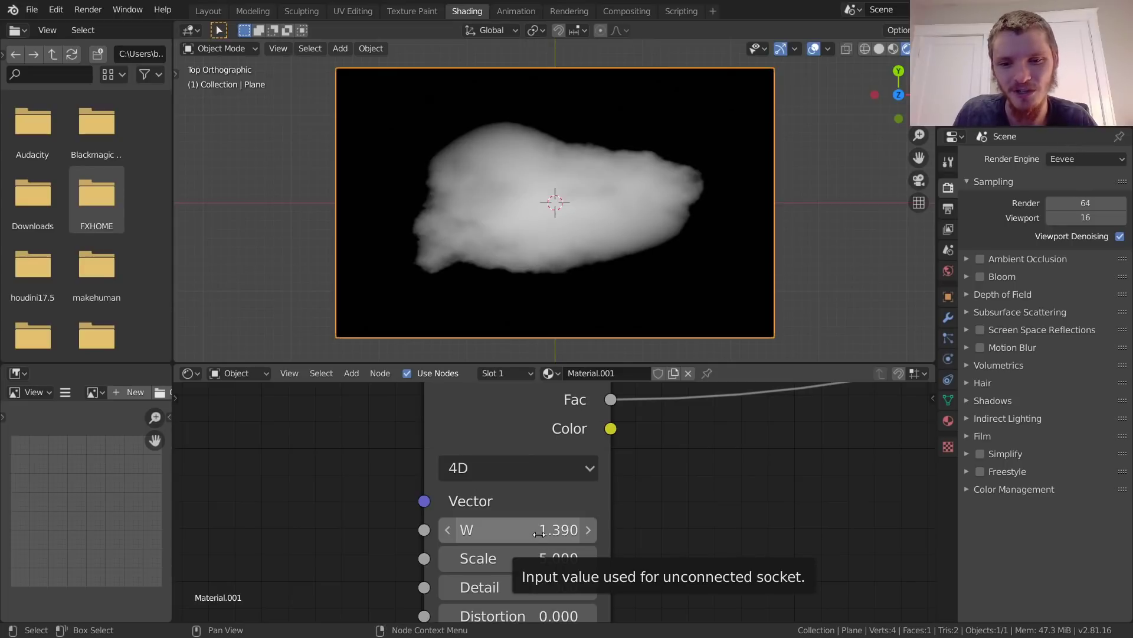
pyautogui.hotkey('ctrl', 'z')
pyautogui.moveTo(604, 536); pyautogui.dragTo(586, 531, button='middle')
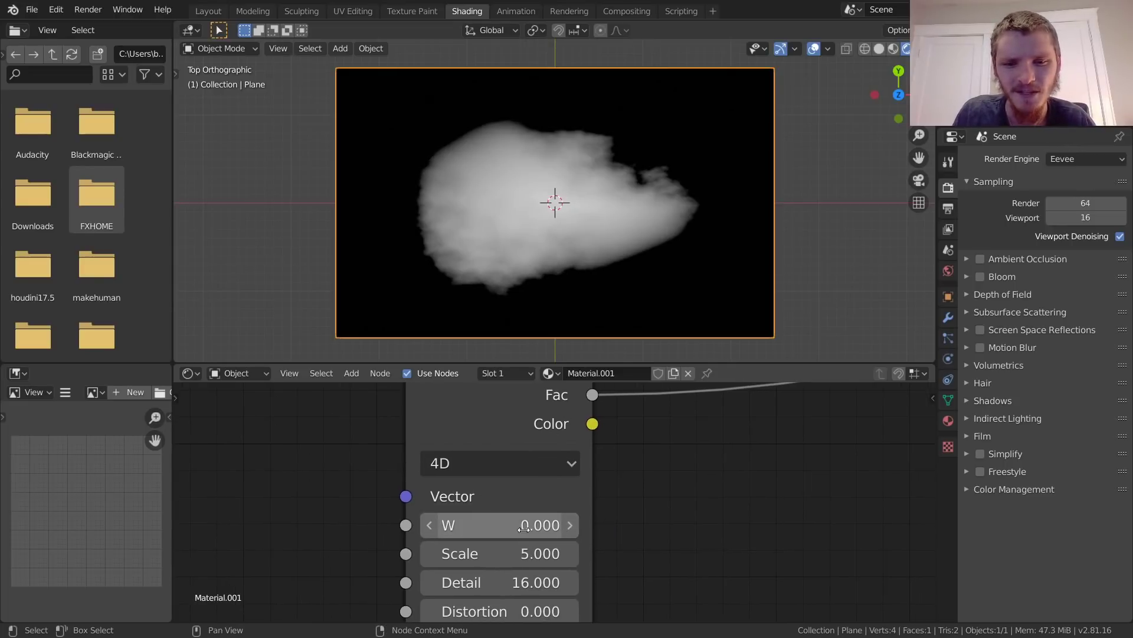
pyautogui.moveTo(524, 528)
pyautogui.mouseDown()
pyautogui.moveTo(540, 529)
pyautogui.moveTo(521, 528)
pyautogui.mouseUp()
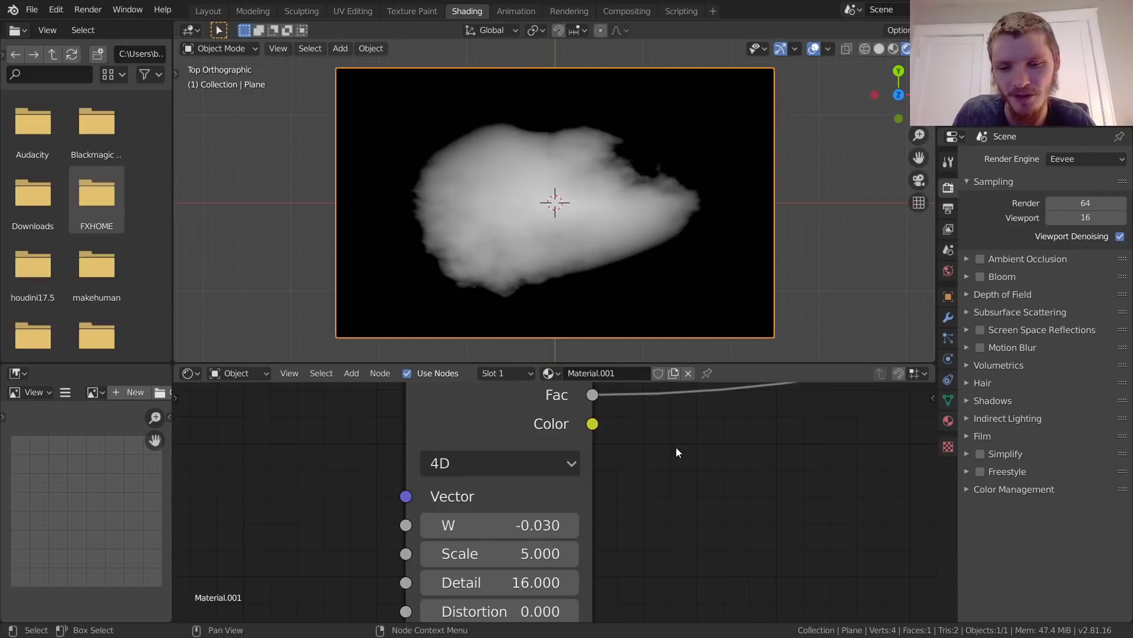
# - Shift the lowered RGB Curves point slightly up to about X 0.768, Y 0.80
pyautogui.moveTo(677, 453); pyautogui.dragTo(540, 494, button='middle')
pyautogui.scroll(-7, 555, 495)
pyautogui.moveTo(745, 446); pyautogui.dragTo(427, 576, button='middle')
pyautogui.scroll(-6, 547, 493)
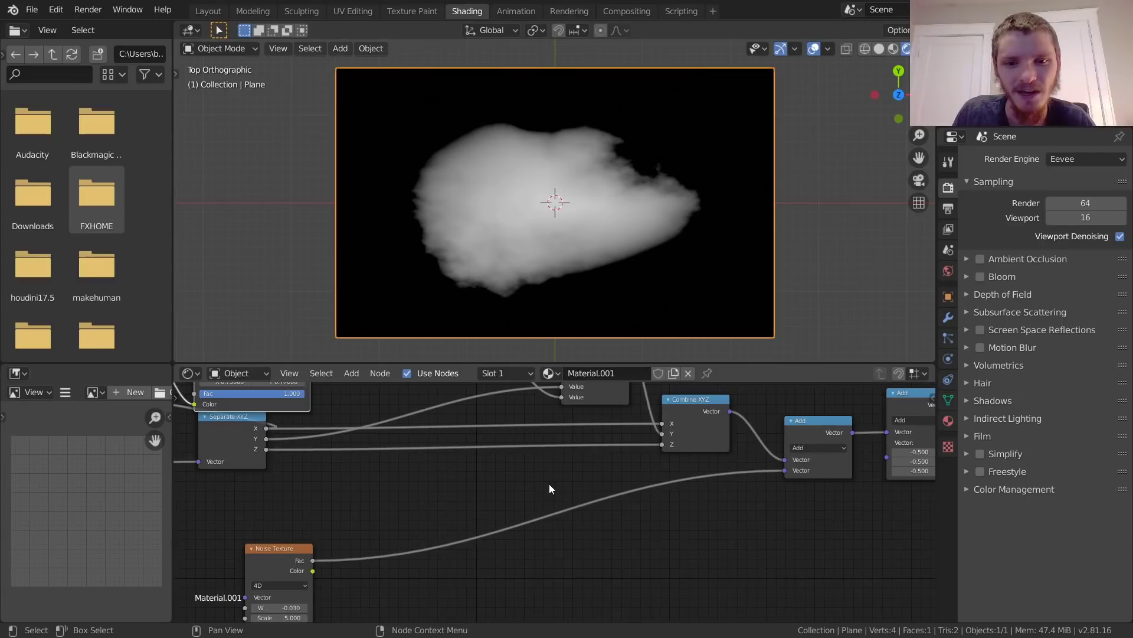
pyautogui.moveTo(549, 488); pyautogui.dragTo(393, 532, button='middle')
pyautogui.moveTo(218, 505); pyautogui.dragTo(631, 578, button='middle')
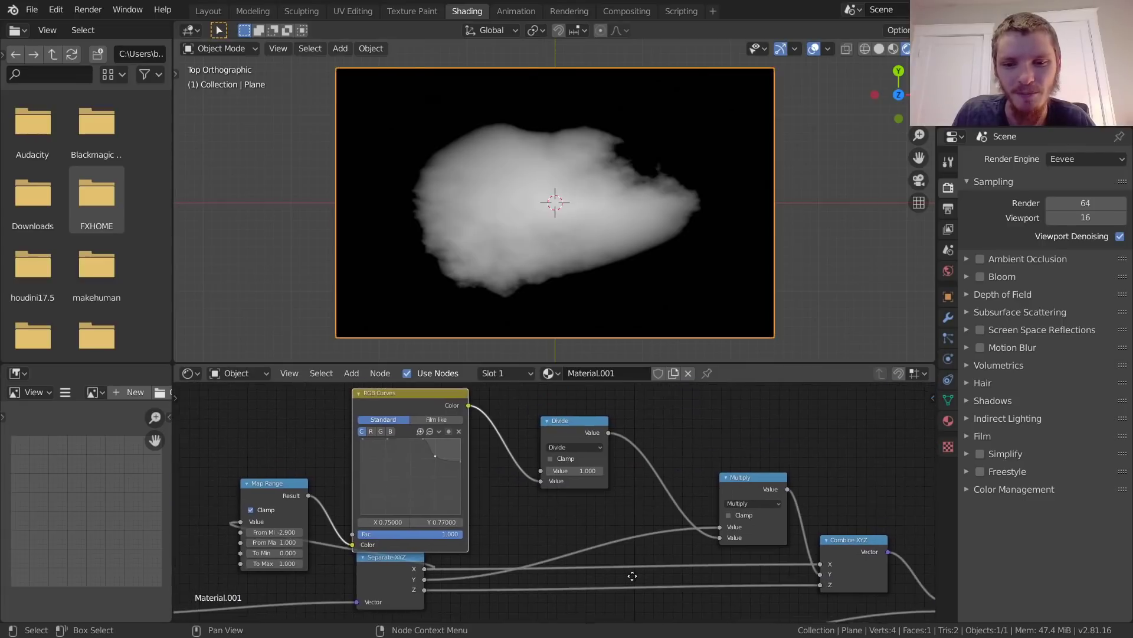
pyautogui.scroll(5, 412, 473)
pyautogui.moveTo(380, 438); pyautogui.dragTo(384, 432)
pyautogui.scroll(-1, 603, 475)
pyautogui.scroll(-2, 604, 476)
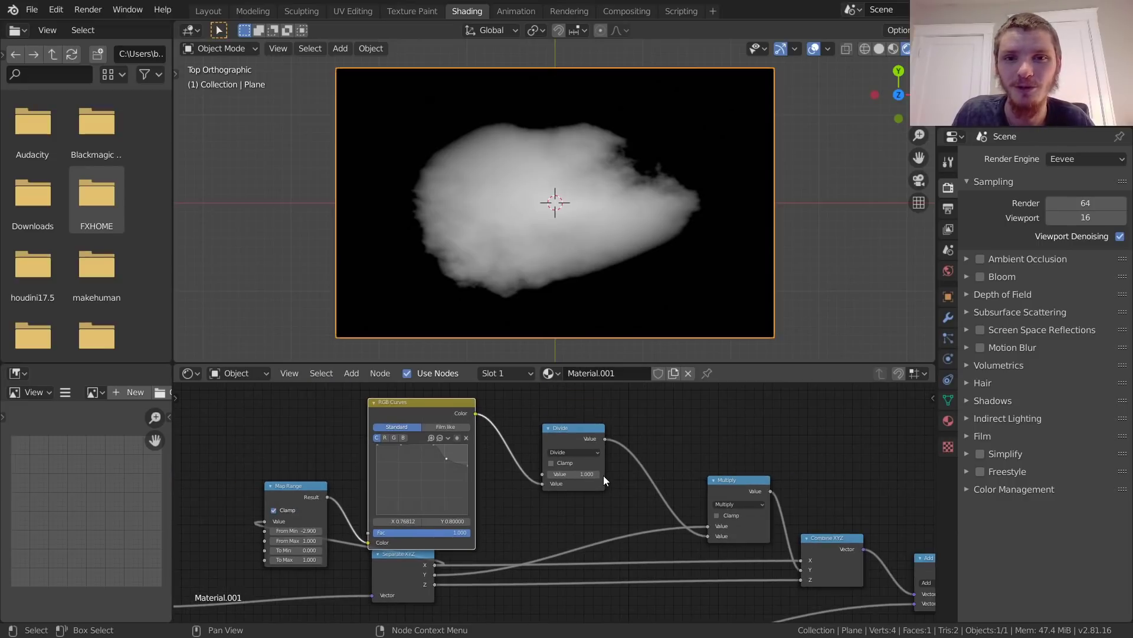
# - Move the Gradient Texture node next to the second Add node and the Texture Coordinate node closer to the chain
pyautogui.moveTo(741, 480); pyautogui.dragTo(300, 432, button='middle')
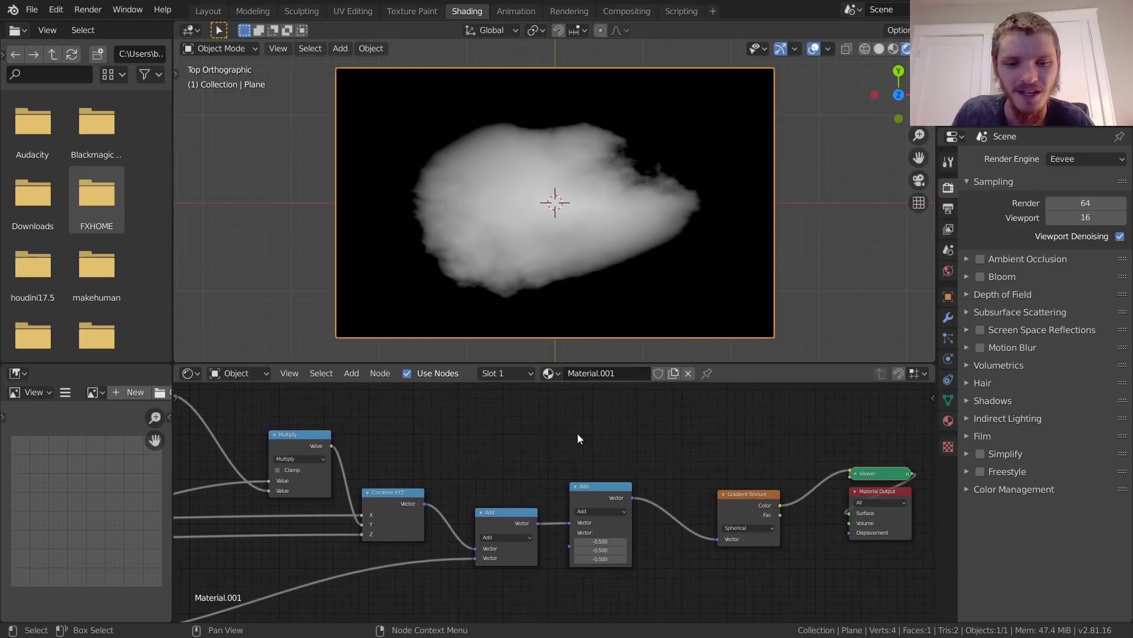
pyautogui.moveTo(783, 466); pyautogui.dragTo(628, 467, button='middle')
pyautogui.moveTo(603, 496); pyautogui.dragTo(544, 501)
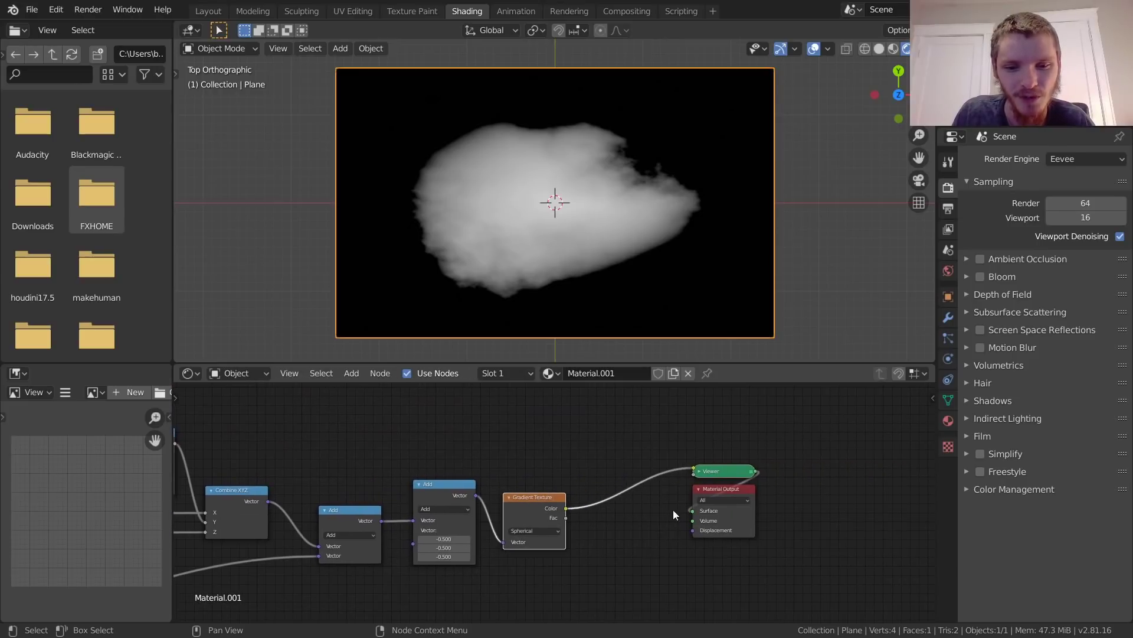
pyautogui.scroll(-5, 548, 506)
pyautogui.moveTo(349, 490); pyautogui.dragTo(698, 463, button='middle')
pyautogui.scroll(-4, 697, 464)
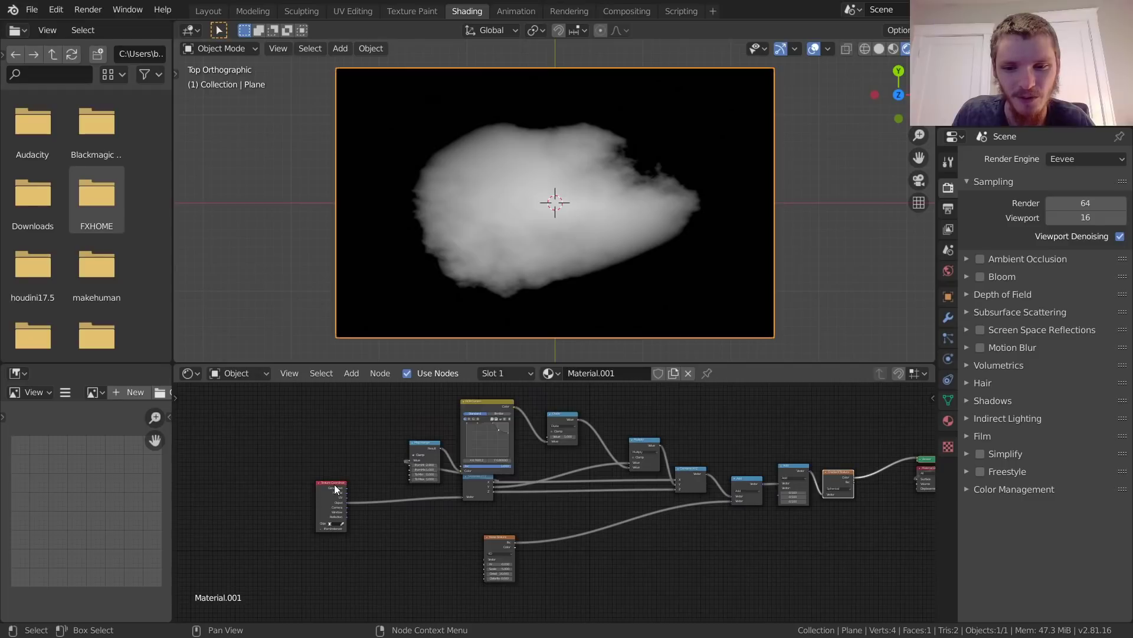
pyautogui.moveTo(334, 484); pyautogui.dragTo(363, 485)
# - Combine all nodes between Texture Coordinate and Gradient Texture into one node group, and exit the group
pyautogui.press('Home')
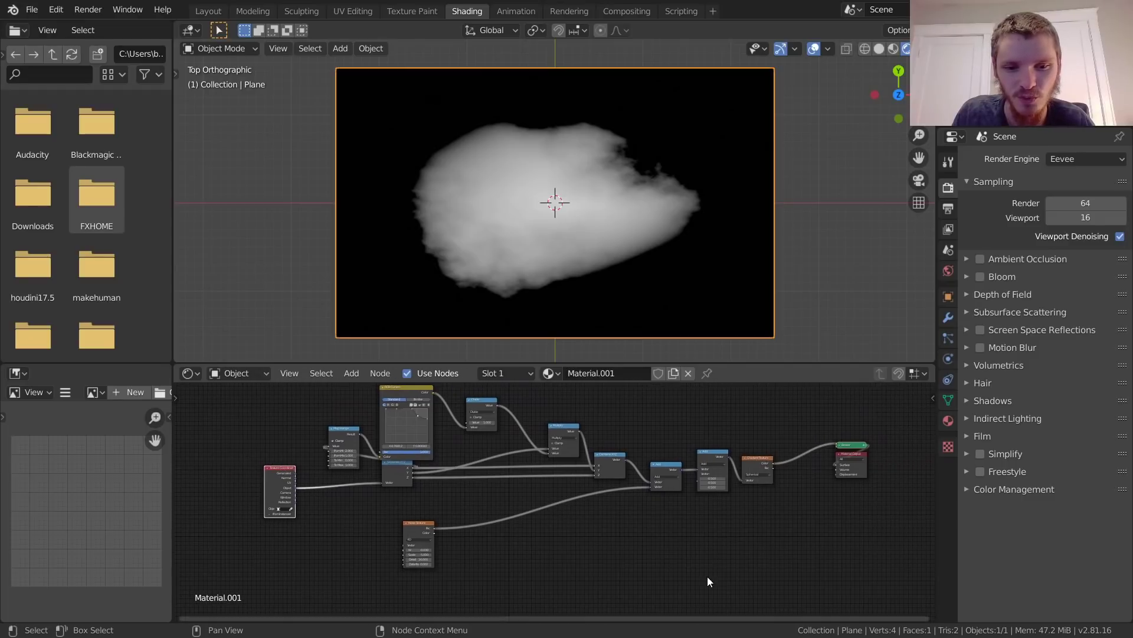
pyautogui.moveTo(706, 589); pyautogui.dragTo(339, 388)
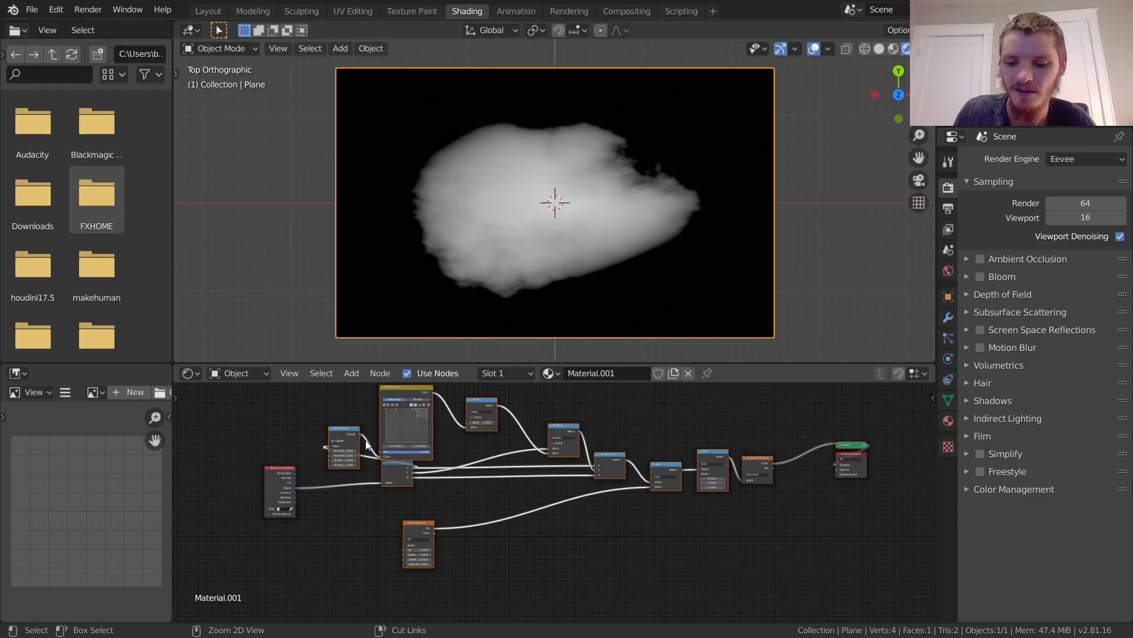
pyautogui.hotkey('ctrl', 'g')
pyautogui.press('Tab')
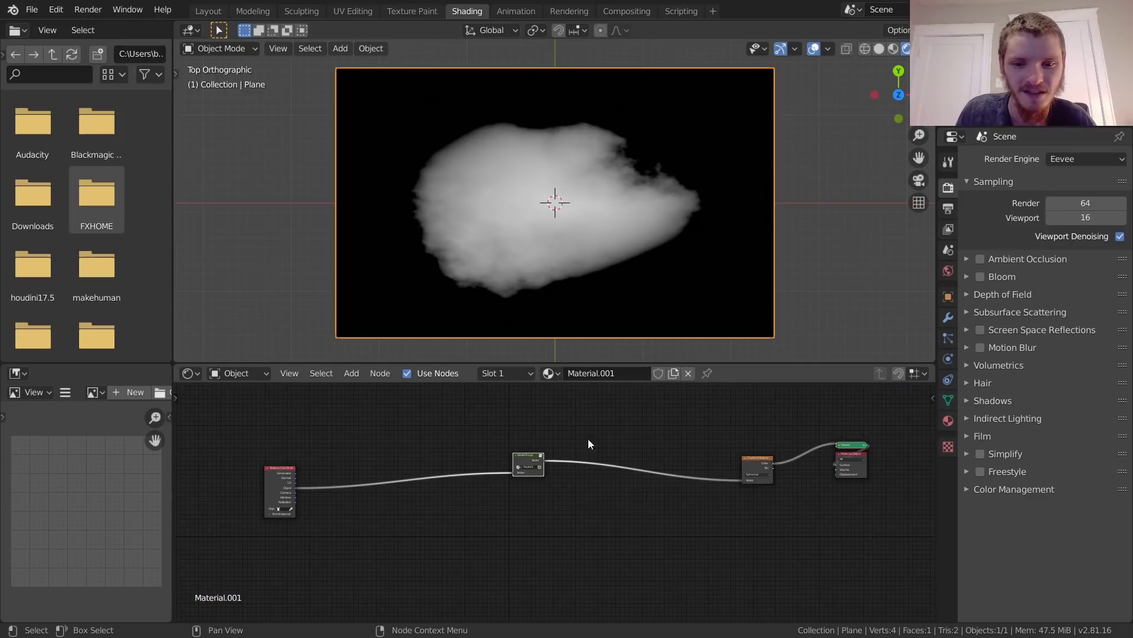
# - Move the Texture Coordinate, NodeGroup and Gradient Texture nodes close together in a compact row
pyautogui.moveTo(535, 452); pyautogui.dragTo(668, 436)
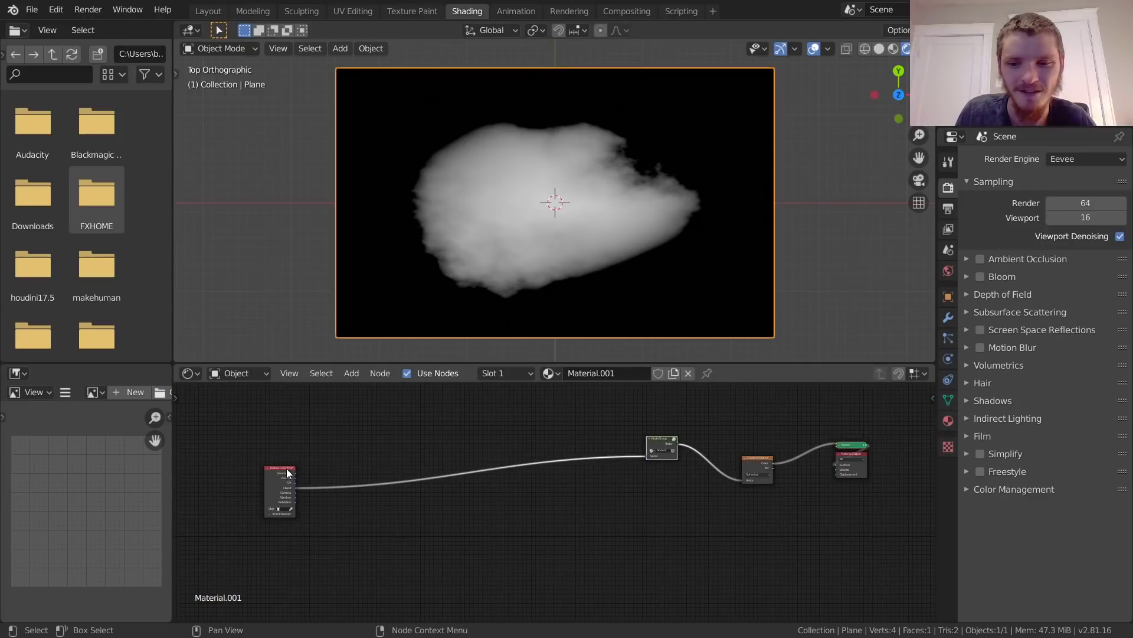
pyautogui.moveTo(287, 468); pyautogui.dragTo(609, 438)
pyautogui.scroll(7, 692, 461)
pyautogui.moveTo(767, 443); pyautogui.dragTo(495, 529, button='middle')
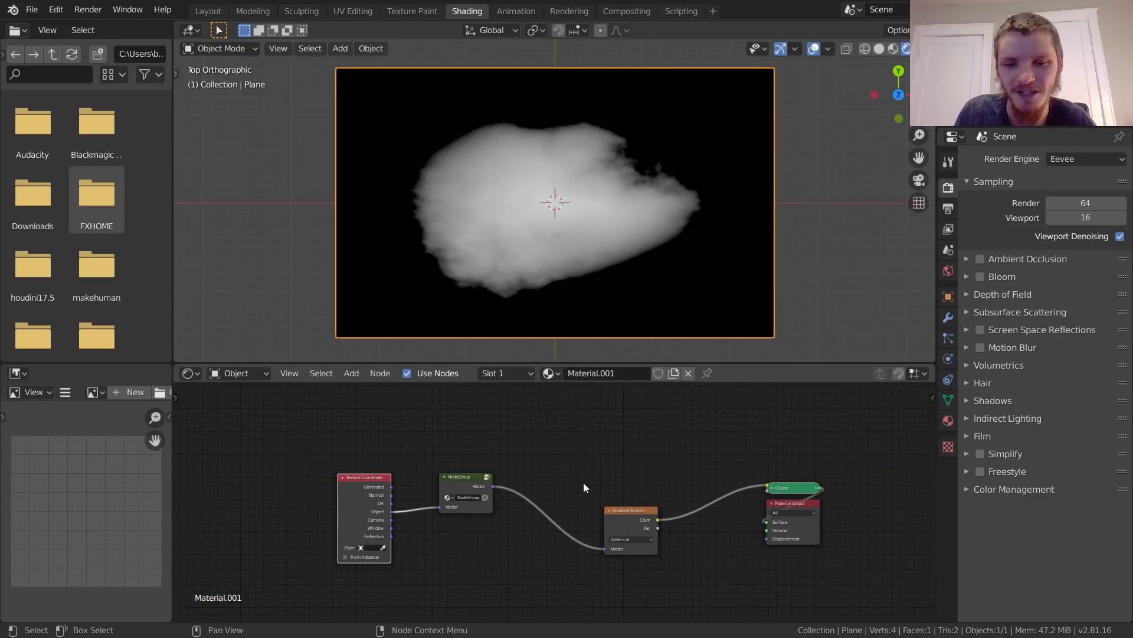
pyautogui.scroll(2, 481, 534)
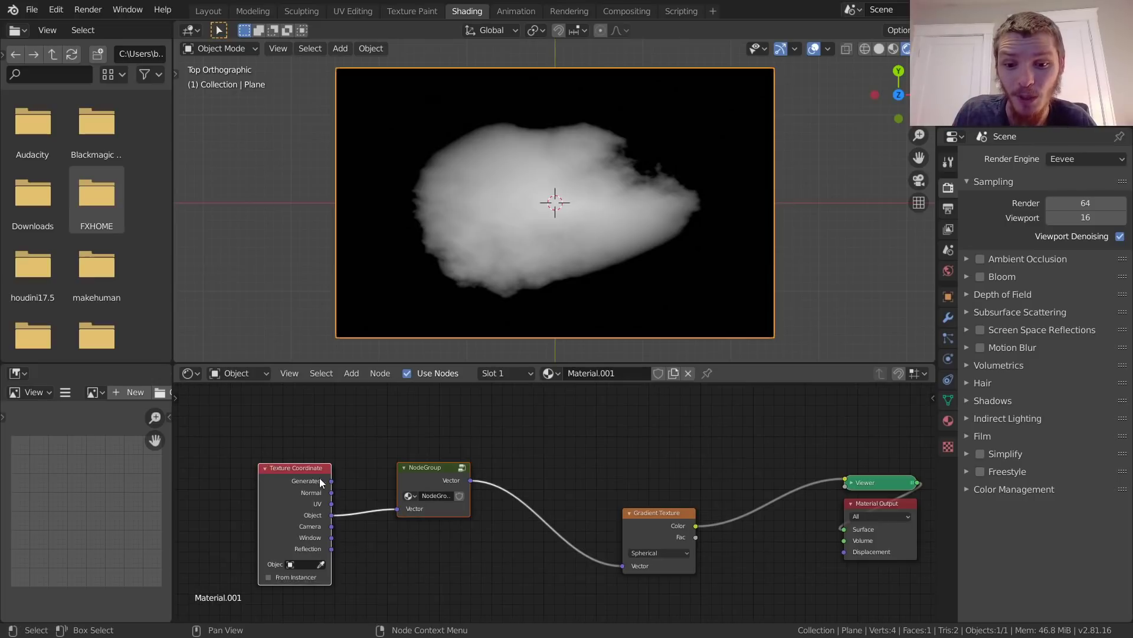
pyautogui.moveTo(320, 478); pyautogui.dragTo(405, 483)
pyautogui.moveTo(693, 486); pyautogui.dragTo(458, 480, button='middle')
pyautogui.moveTo(414, 505); pyautogui.dragTo(383, 468)
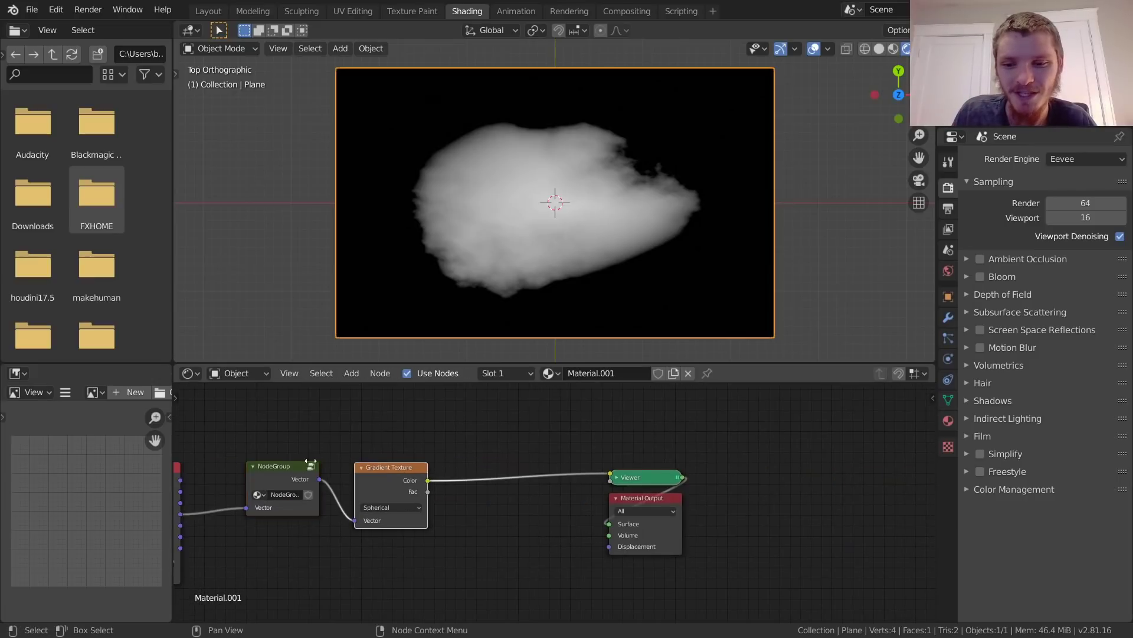
pyautogui.press('Home')
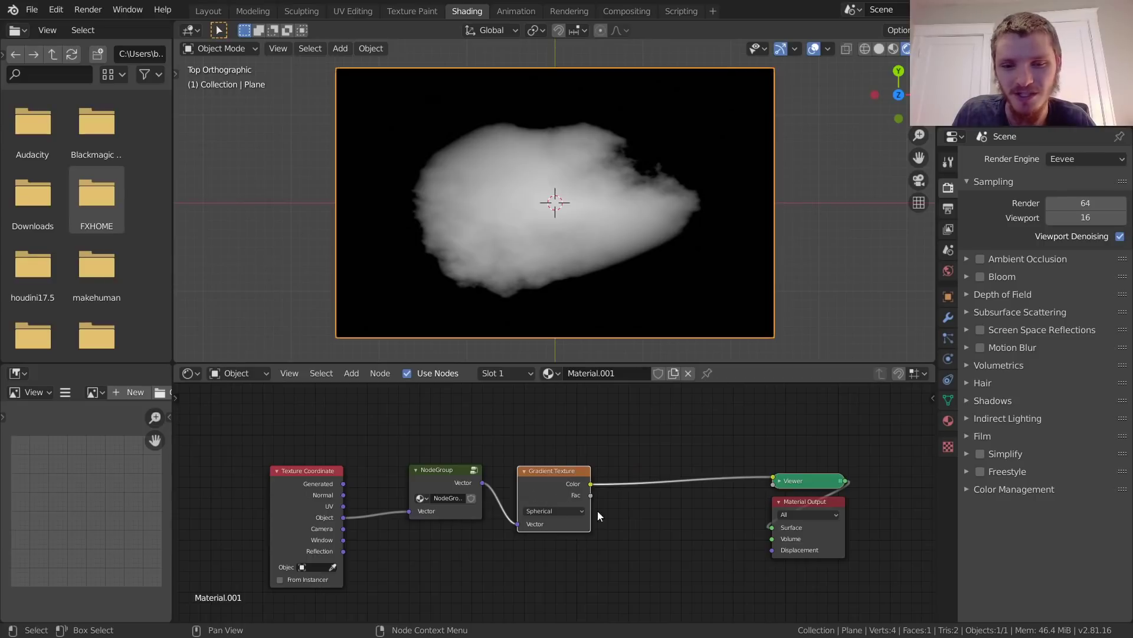
# - Move the Viewer and Material Output nodes farther away from the Gradient Texture node to free up space
pyautogui.moveTo(629, 503); pyautogui.dragTo(494, 512, button='middle')
pyautogui.moveTo(788, 582); pyautogui.dragTo(665, 472)
pyautogui.press('g')
pyautogui.click(804, 482)
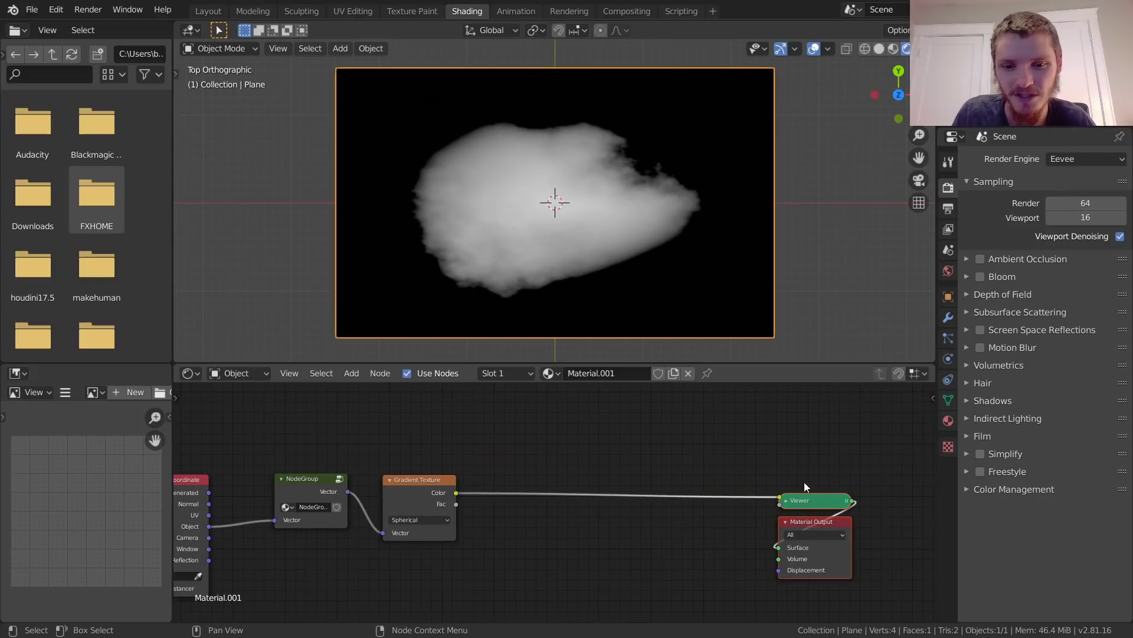
# - Insert a ColorRamp node on the link between the Gradient Texture's Color output and the Viewer
pyautogui.hotkey('shift', 'a')
pyautogui.click(526, 420)
pyautogui.write('color')
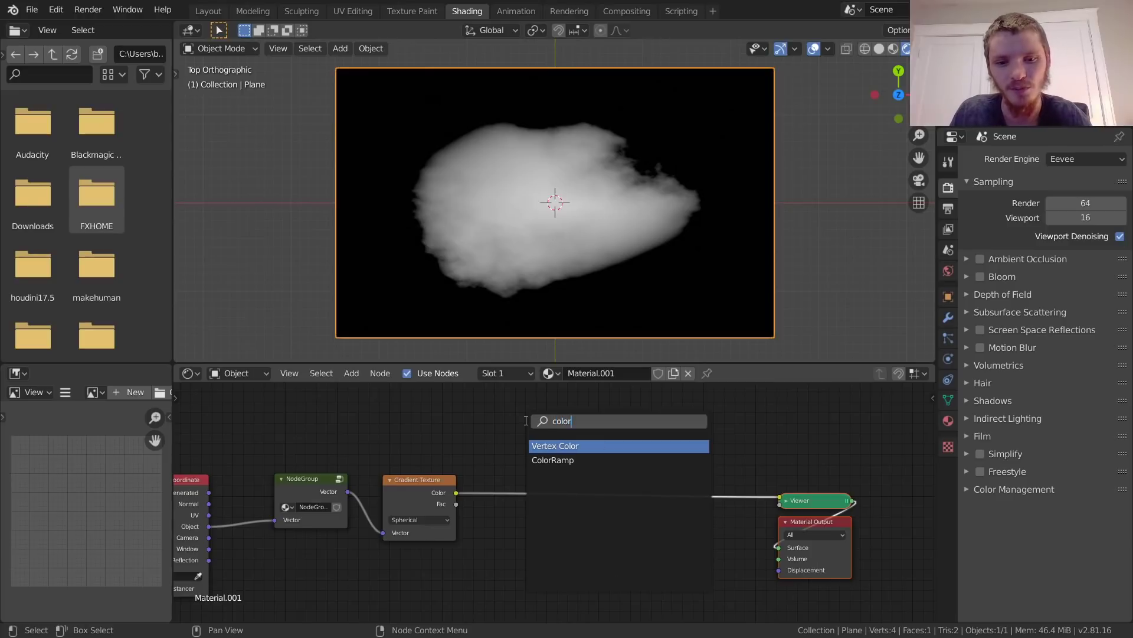
pyautogui.press('Down')
pyautogui.press('Return')
pyautogui.click(526, 419)
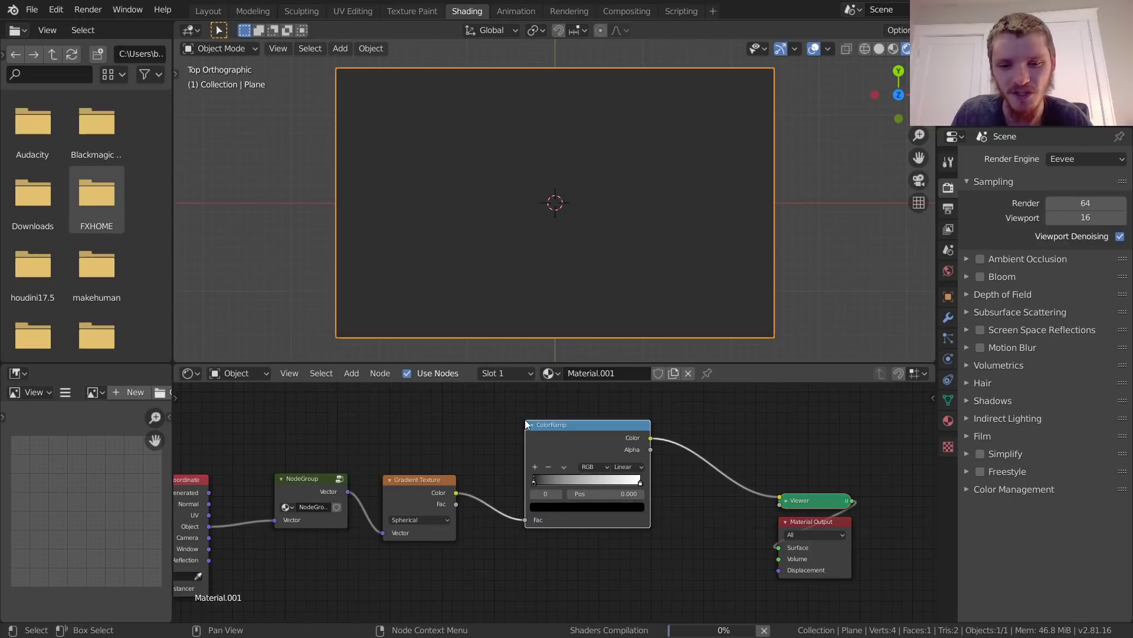
pyautogui.scroll(4, 534, 486)
pyautogui.scroll(2, 534, 486)
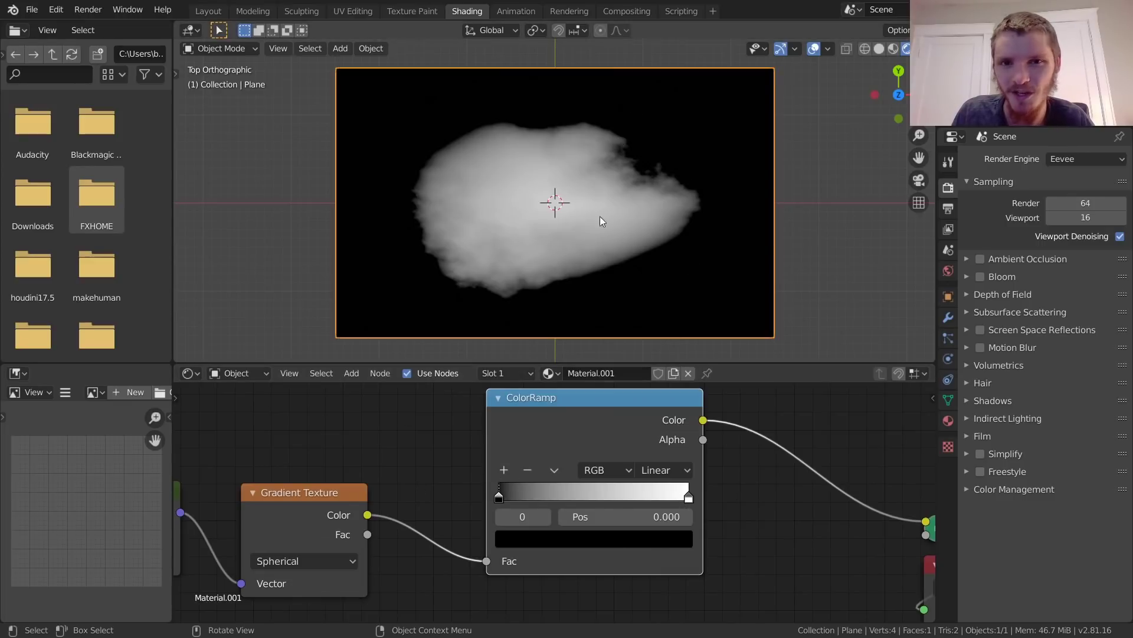
# - Try a bright red on the ColorRamp's black stop and undo the colour change
pyautogui.click(529, 534)
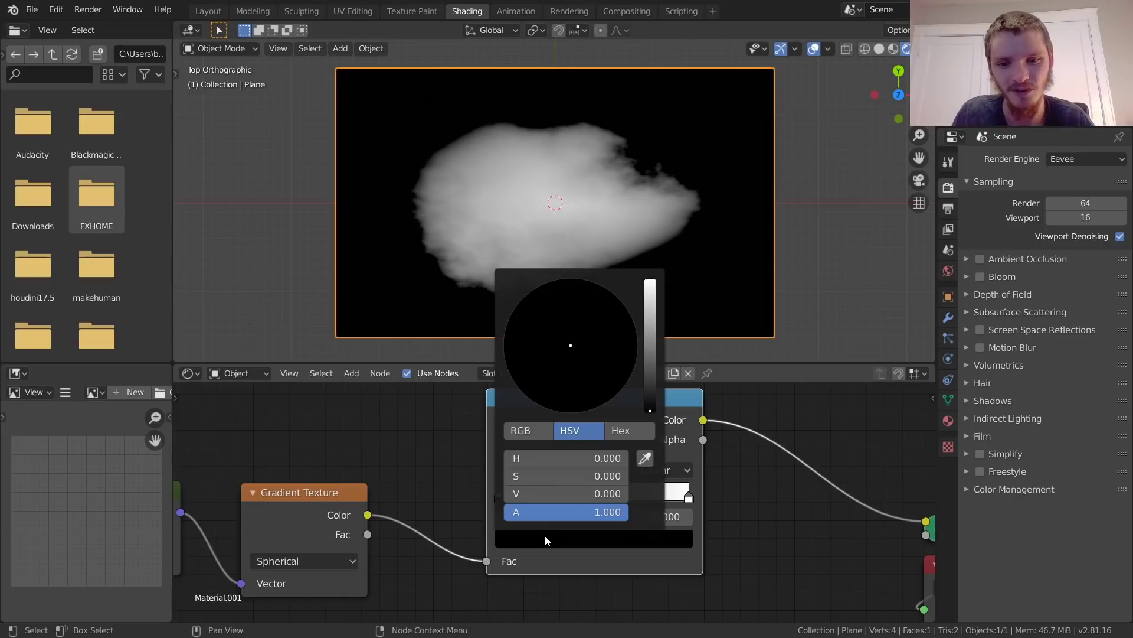
pyautogui.moveTo(649, 321); pyautogui.dragTo(649, 279)
pyautogui.click(572, 412)
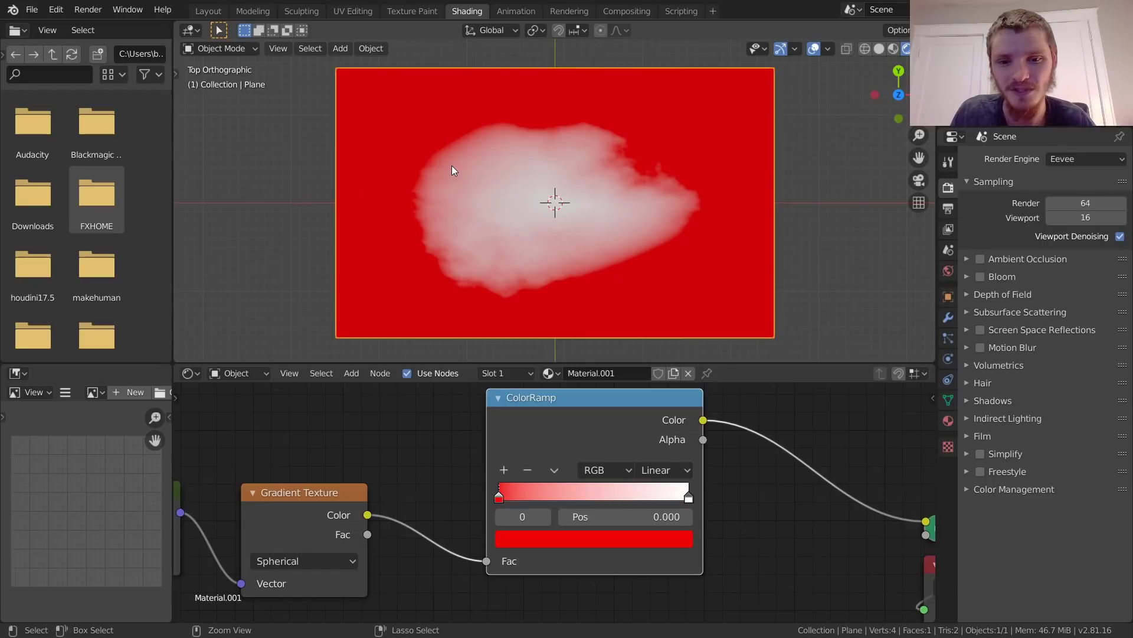
pyautogui.hotkey('ctrl', 'z')
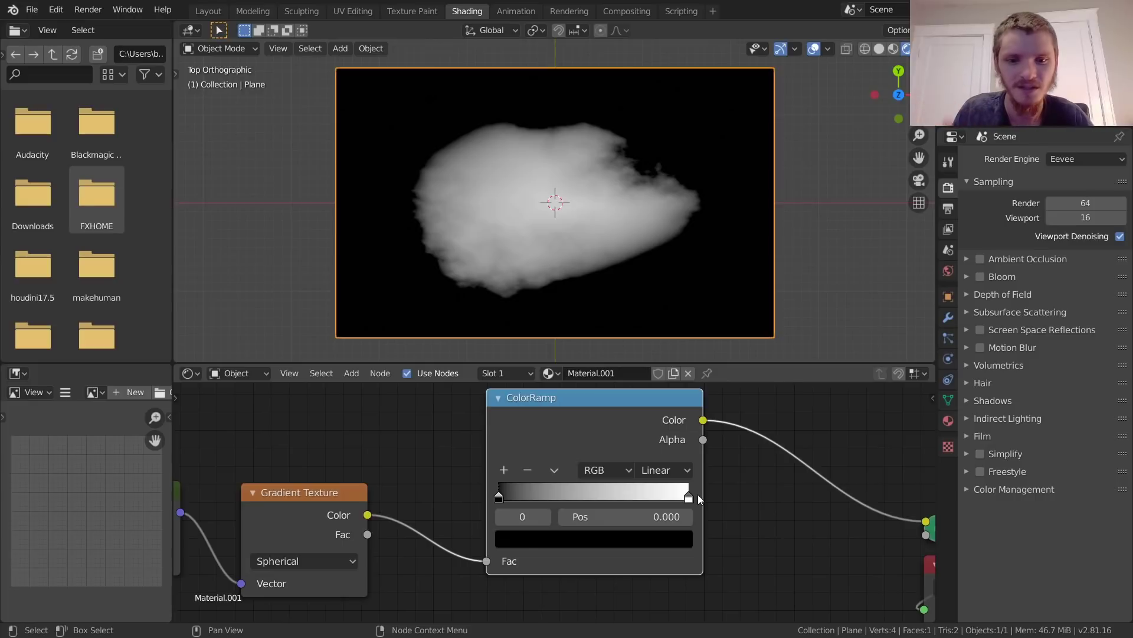
# - Add a middle stop at position 0.500 to the ColorRamp and colour it orange
pyautogui.click(503, 470)
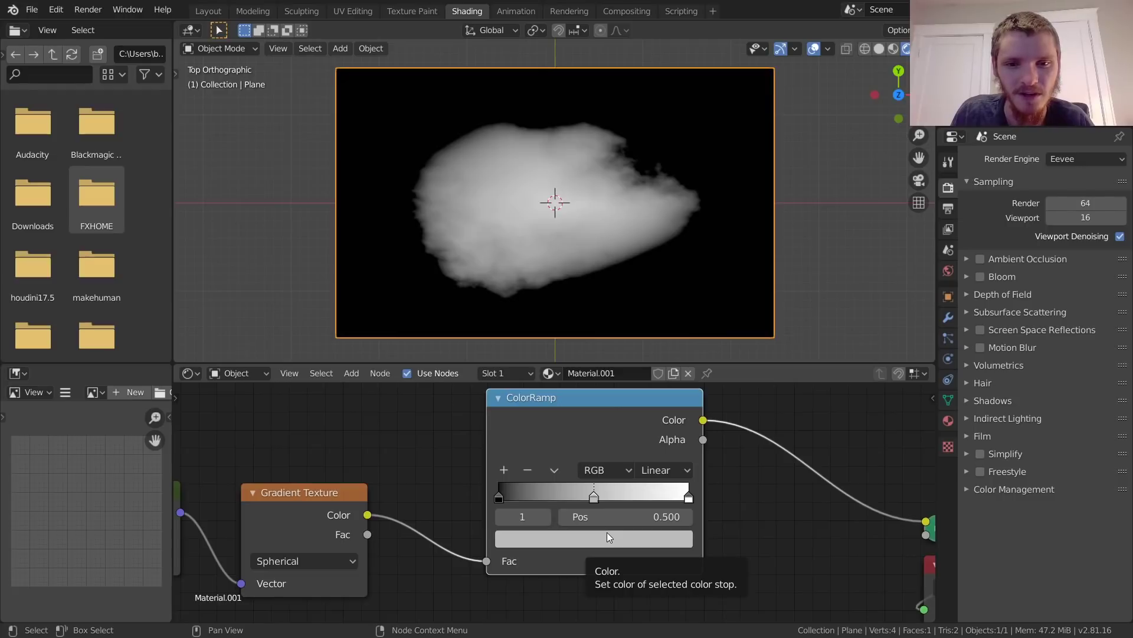
pyautogui.click(607, 533)
pyautogui.click(548, 386)
pyautogui.moveTo(547, 386); pyautogui.dragTo(549, 392)
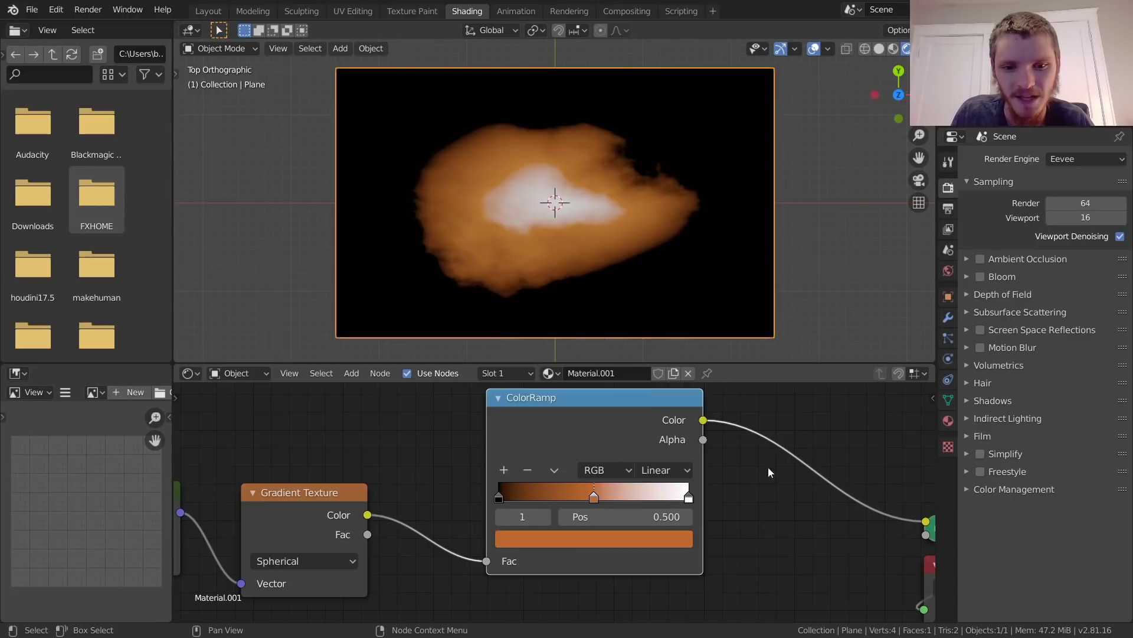
# - Add another ColorRamp stop at position 0.800 and give it a bright golden orange with hue 0.098 and saturation 0.827
pyautogui.click(503, 471)
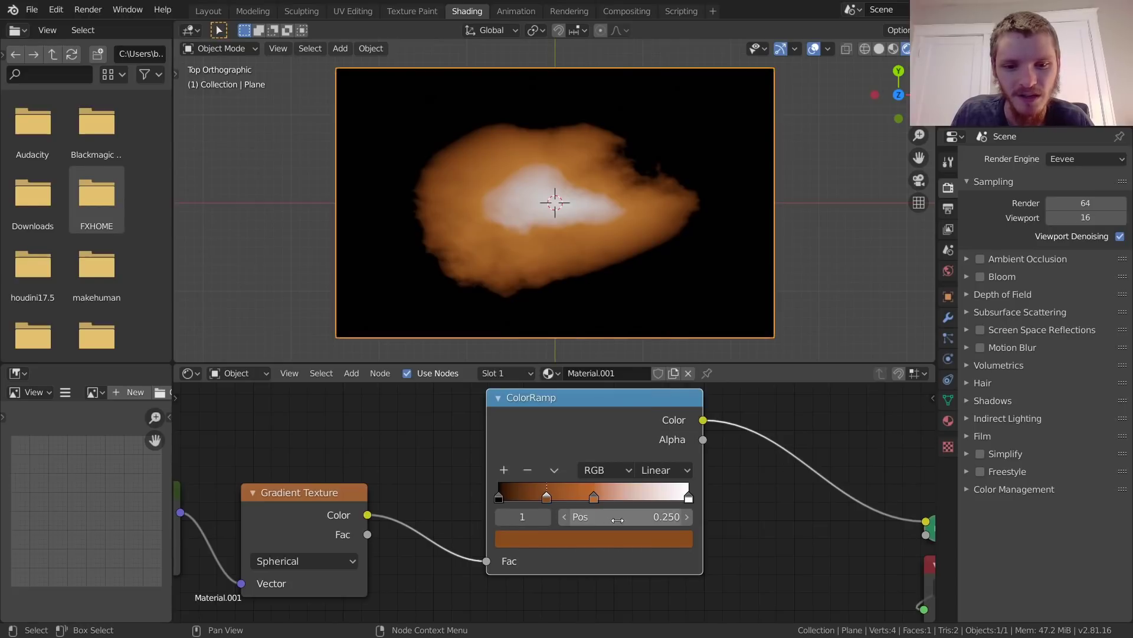
pyautogui.moveTo(617, 520); pyautogui.dragTo(863, 521)
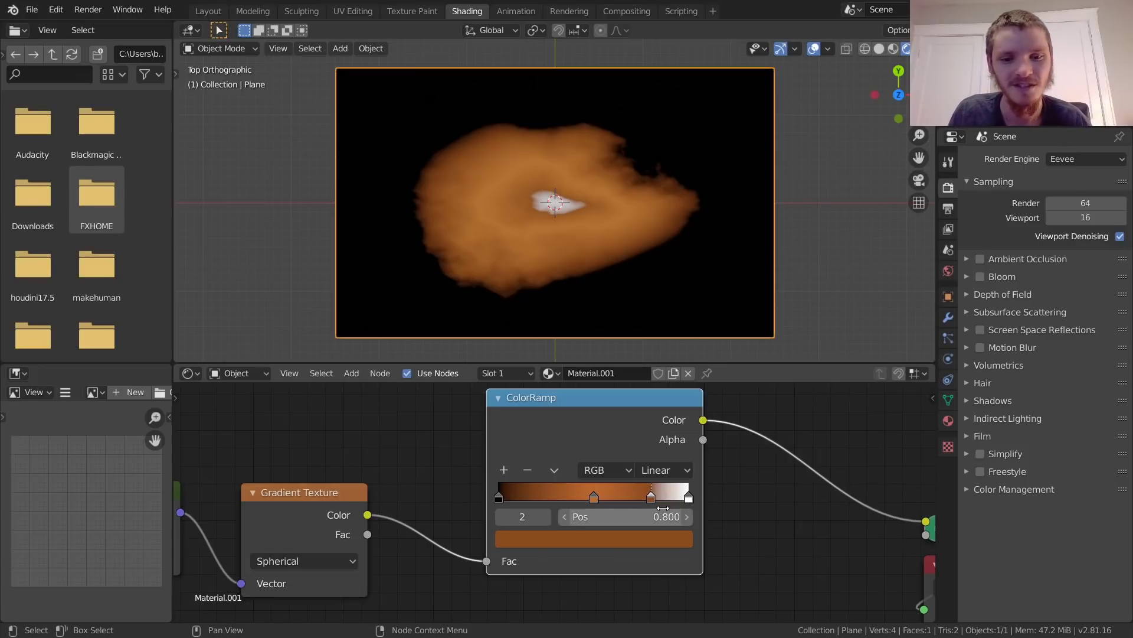
pyautogui.click(649, 538)
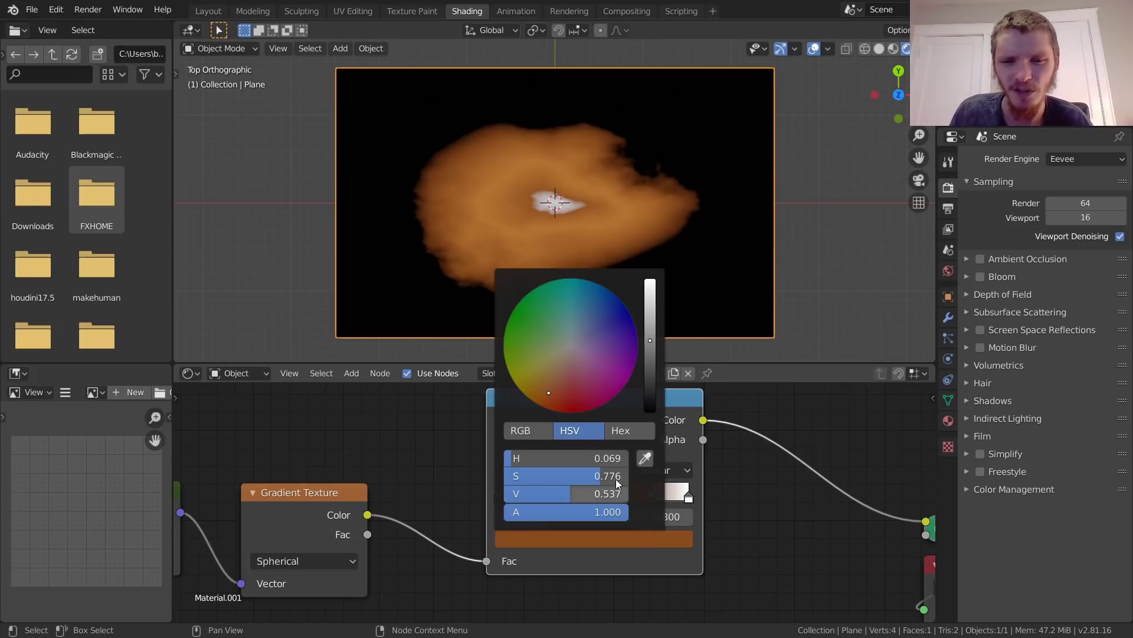
pyautogui.moveTo(544, 392)
pyautogui.mouseDown()
pyautogui.moveTo(537, 383)
pyautogui.moveTo(540, 392)
pyautogui.mouseUp()
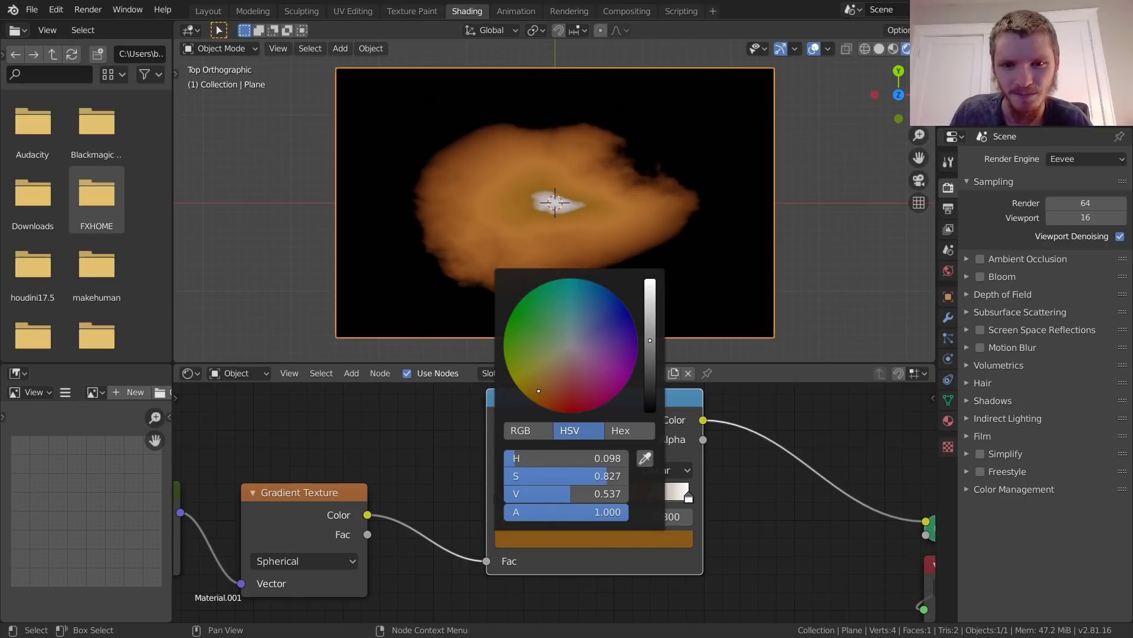
pyautogui.moveTo(650, 340); pyautogui.dragTo(652, 306)
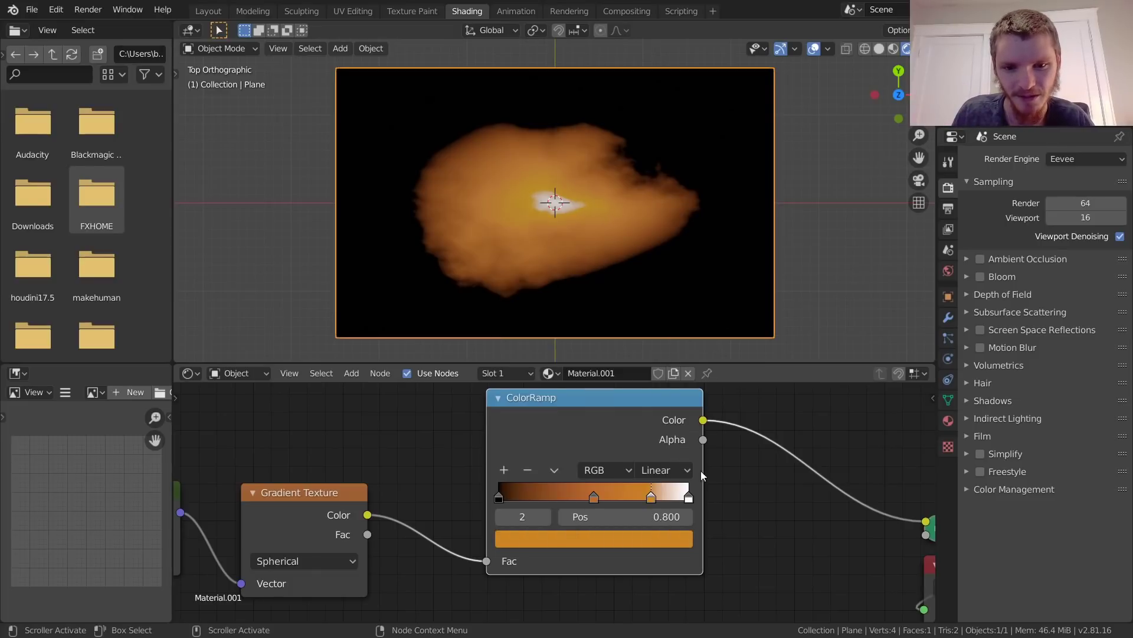
# - Add a ColorRamp stop at position 0.220 and colour it a muted reddish orange
pyautogui.moveTo(684, 462); pyautogui.dragTo(679, 477, button='middle')
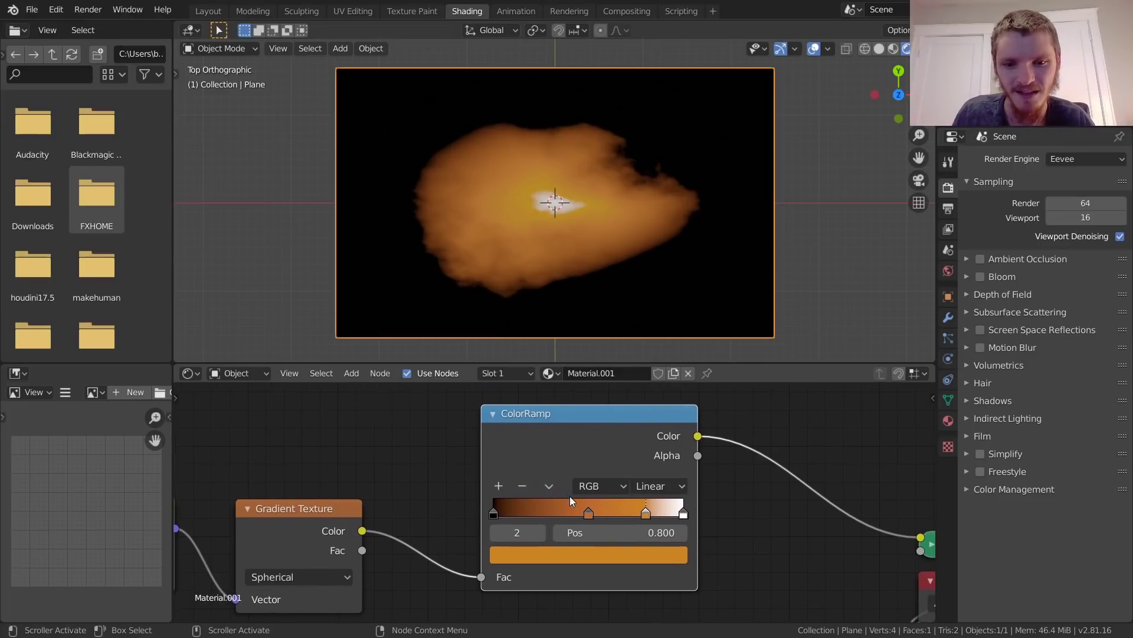
pyautogui.click(502, 485)
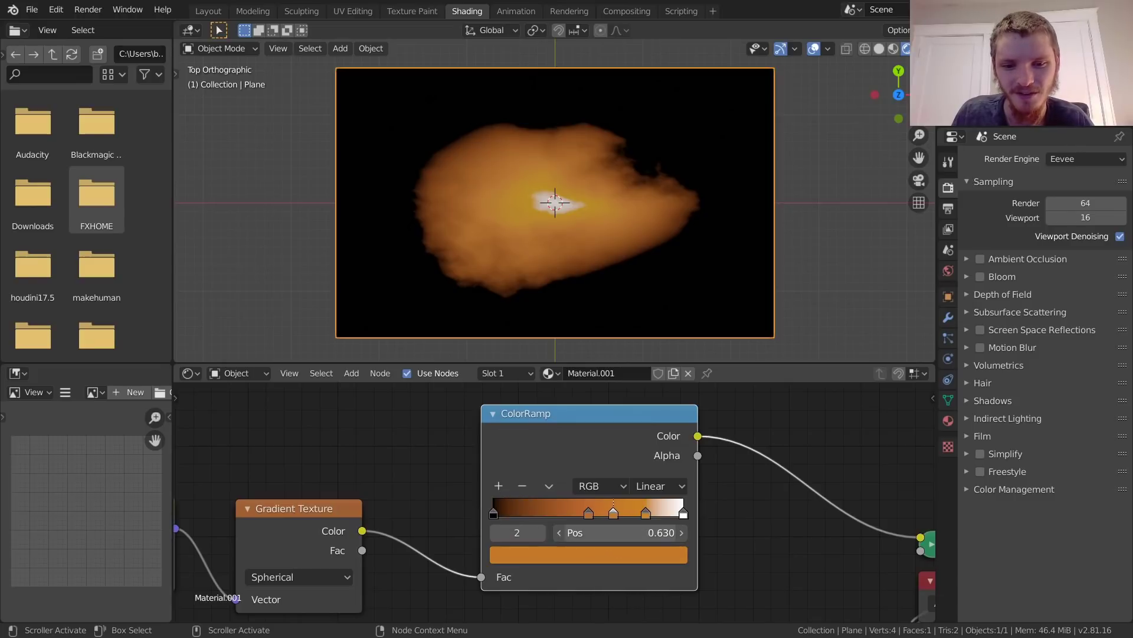
pyautogui.moveTo(617, 534); pyautogui.dragTo(549, 534)
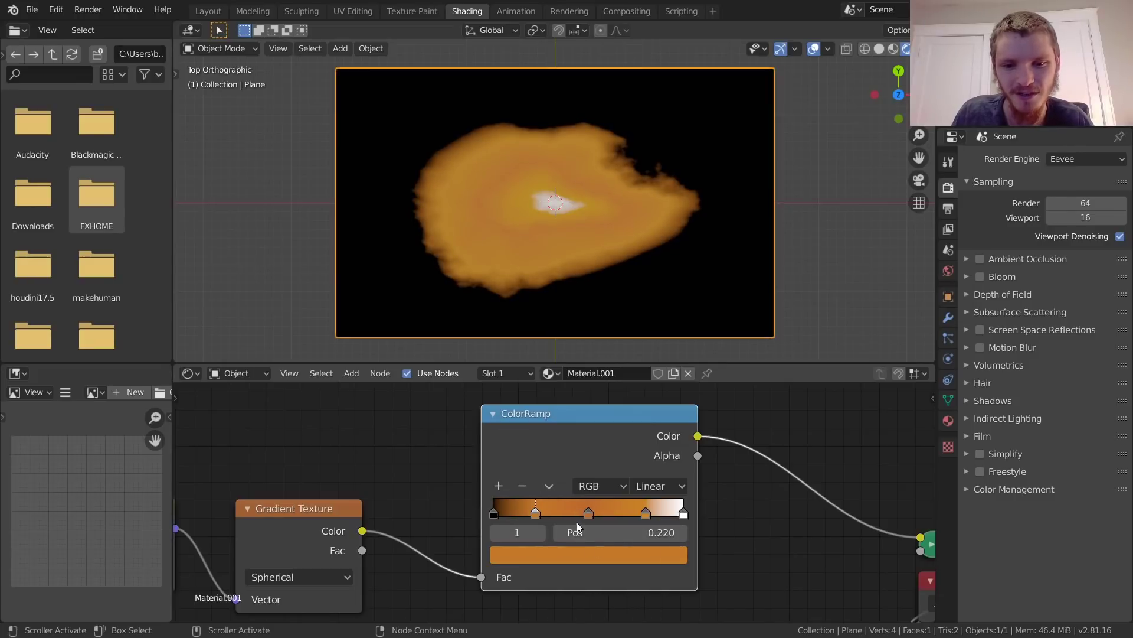
pyautogui.click(572, 549)
pyautogui.click(562, 418)
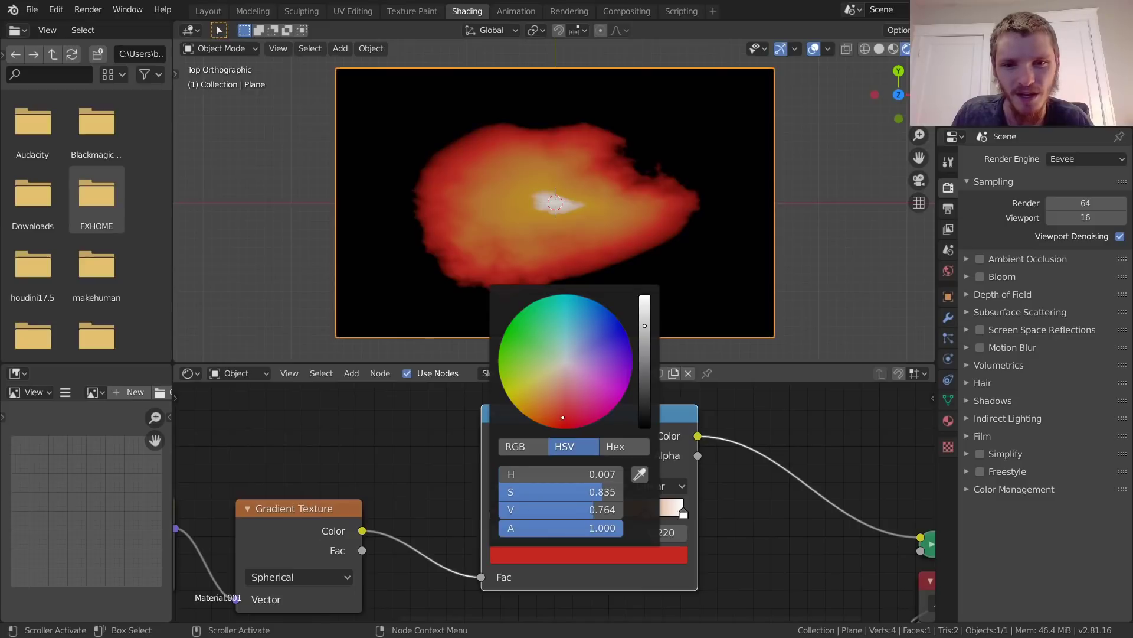
pyautogui.moveTo(562, 417); pyautogui.dragTo(552, 404)
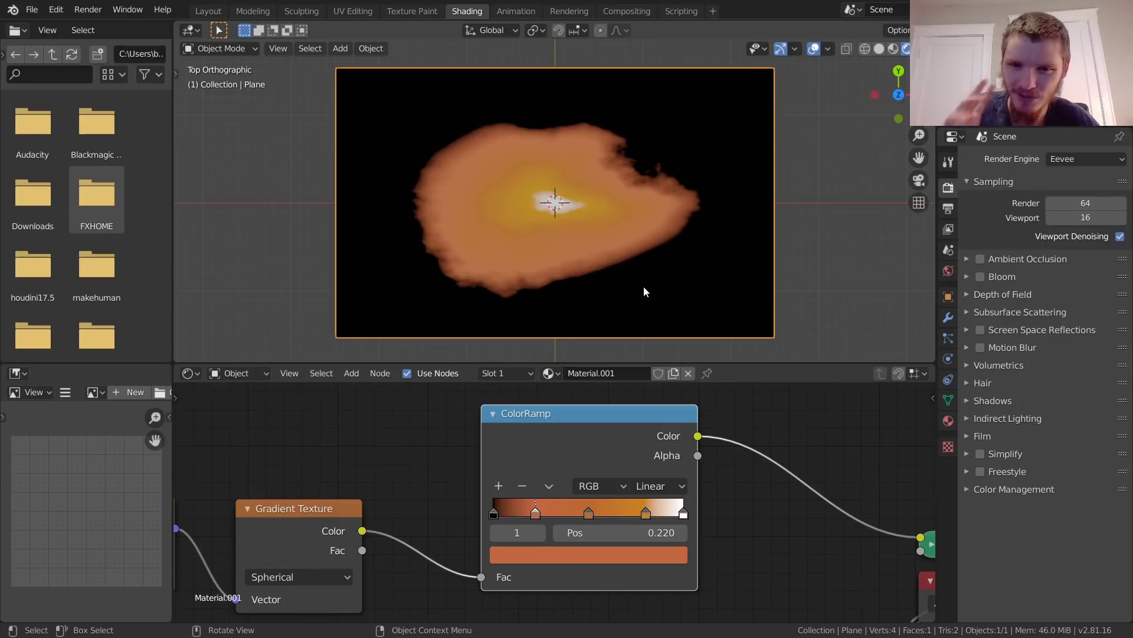
# - Change the ColorRamp's interpolation to B-Spline to soften the colour transitions, and check the flash up close
pyautogui.scroll(6, 567, 219)
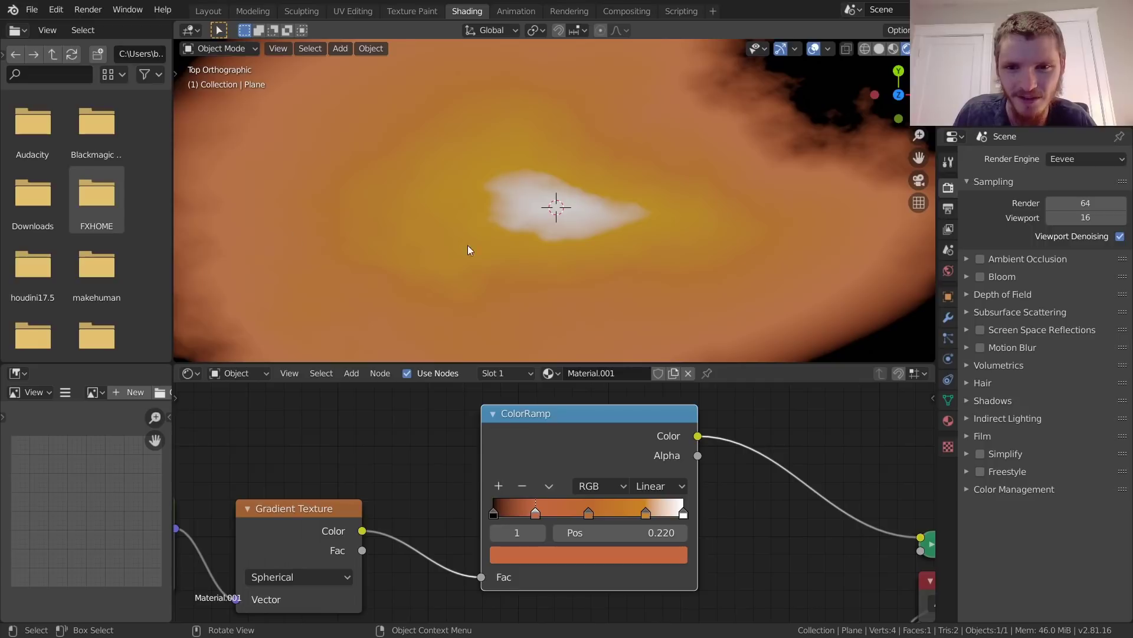
pyautogui.scroll(-6, 574, 237)
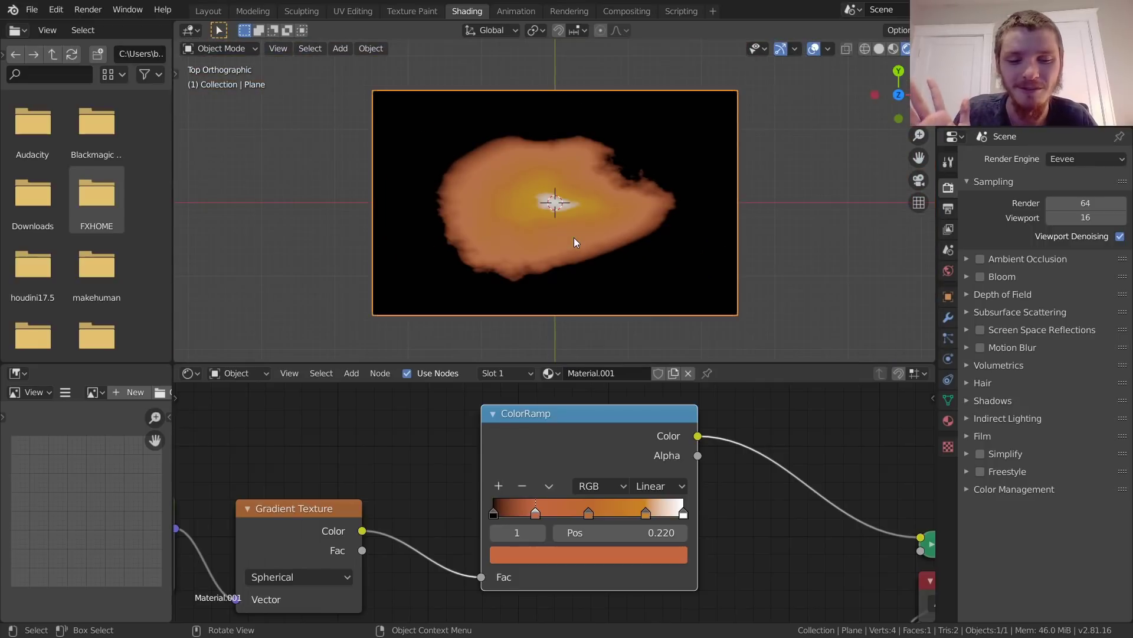
pyautogui.moveTo(690, 455); pyautogui.dragTo(678, 458, button='middle')
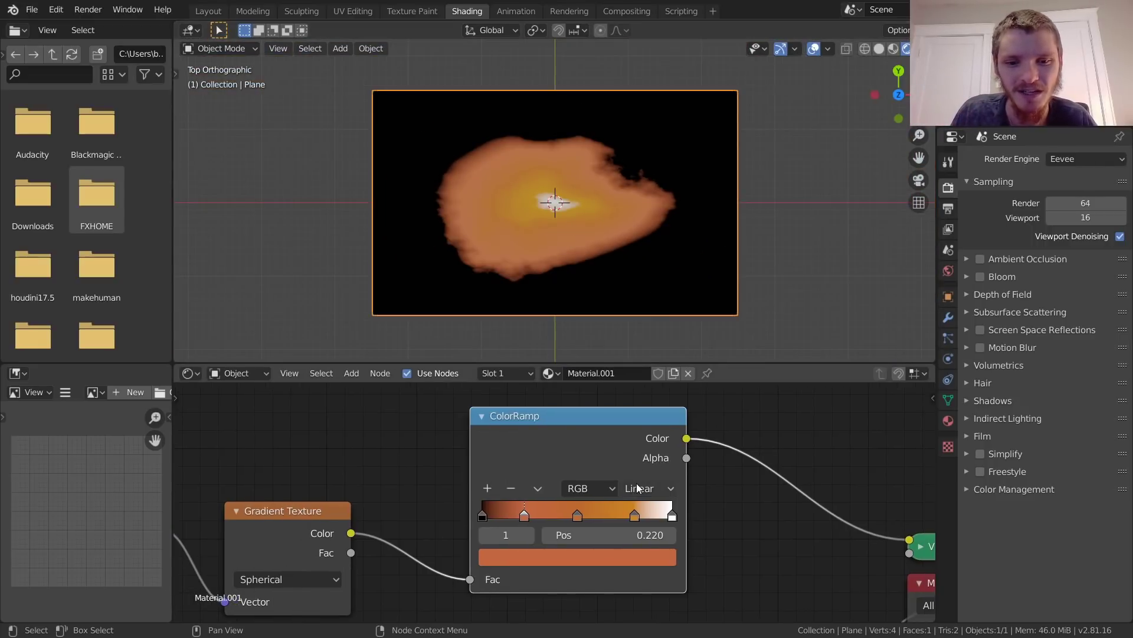
pyautogui.click(639, 489)
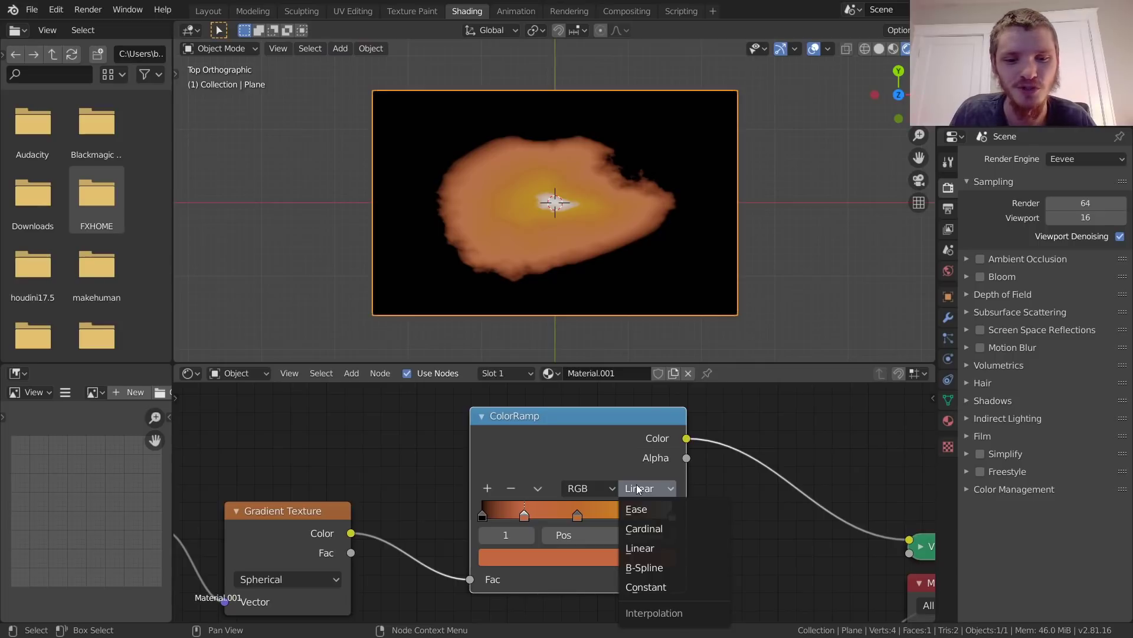
pyautogui.click(657, 561)
pyautogui.scroll(3, 593, 200)
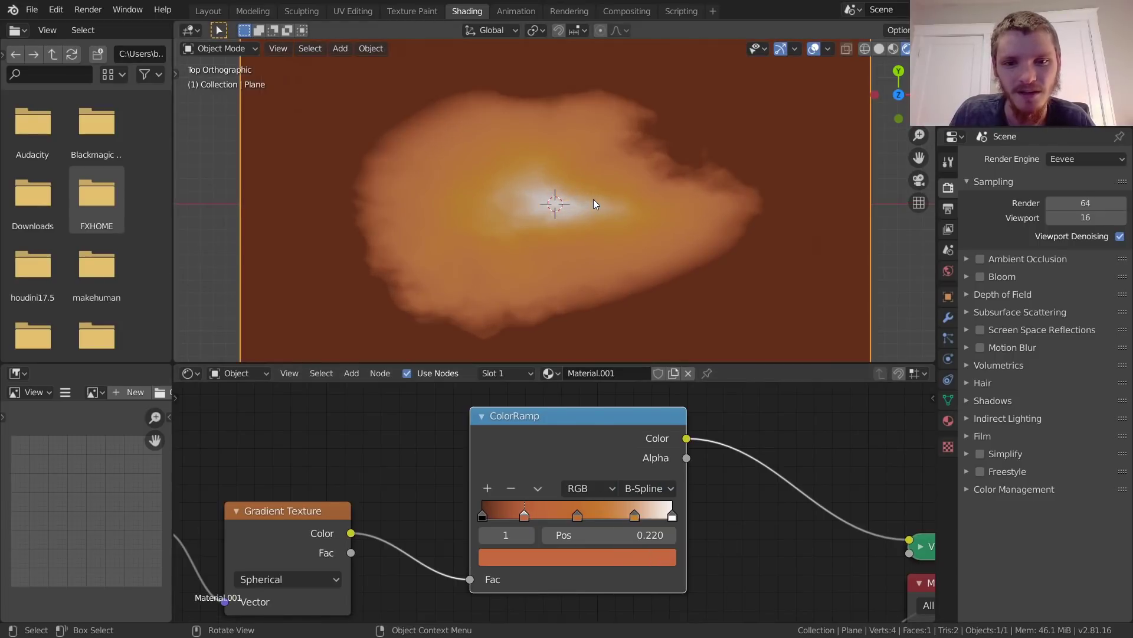
pyautogui.scroll(-3, 551, 252)
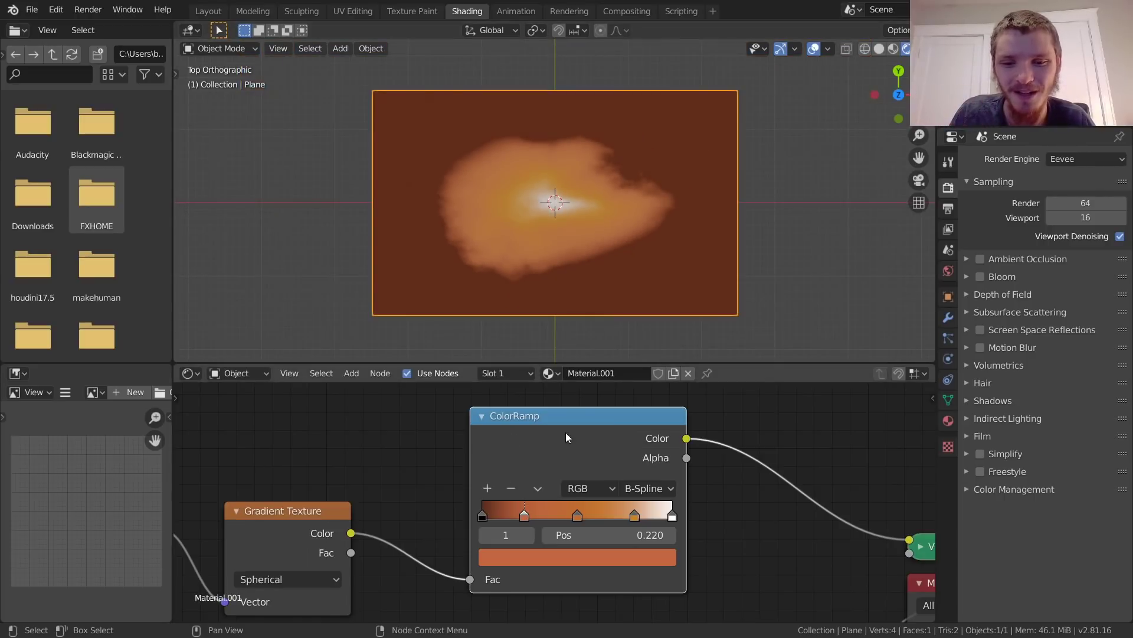
# - Shift the ColorRamp's reddish-orange stop to about 0.27 and set the black stop's position to 0.102
pyautogui.click(485, 534)
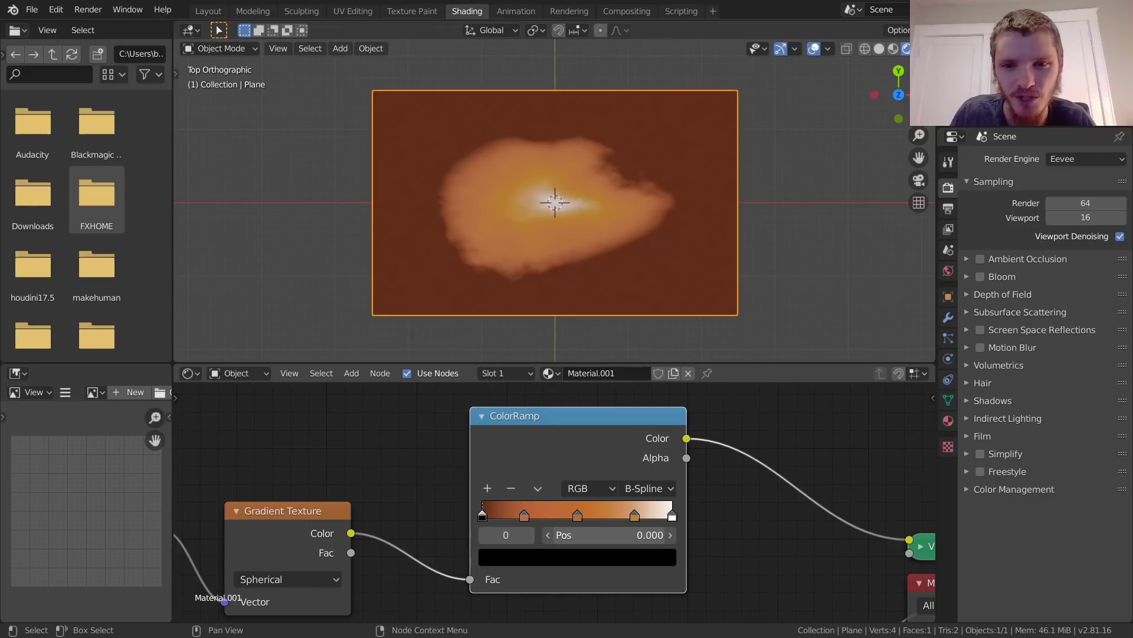
pyautogui.moveTo(608, 535); pyautogui.dragTo(626, 535)
pyautogui.scroll(3, 618, 142)
pyautogui.hotkey('ctrl', 'z')
pyautogui.click(523, 534)
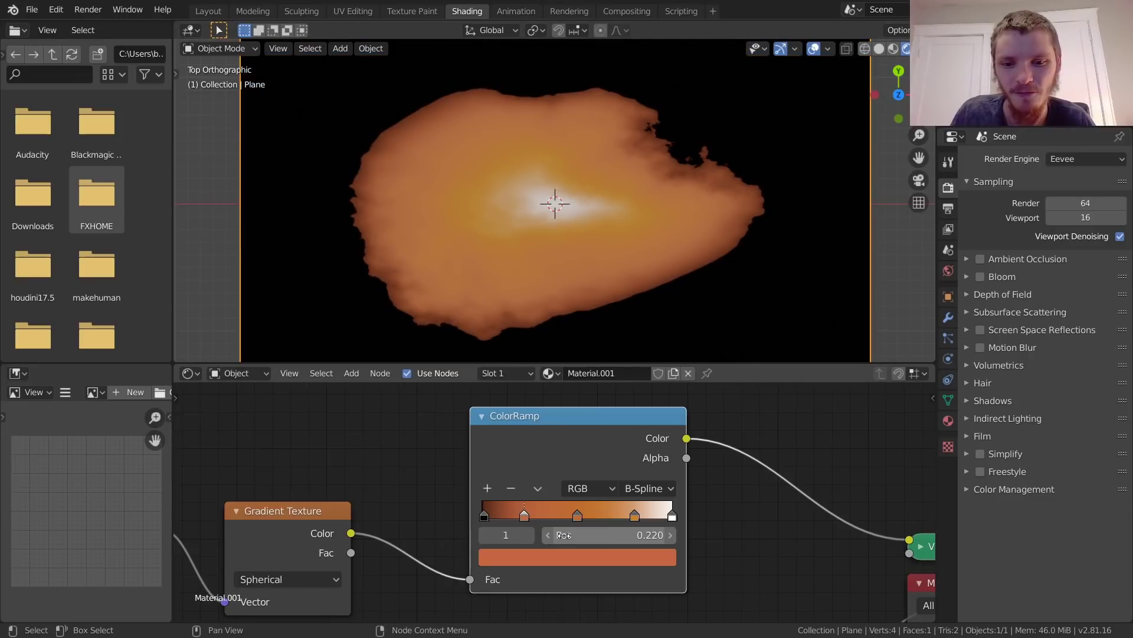
pyautogui.moveTo(524, 515)
pyautogui.mouseDown()
pyautogui.moveTo(507, 515)
pyautogui.moveTo(545, 515)
pyautogui.mouseUp()
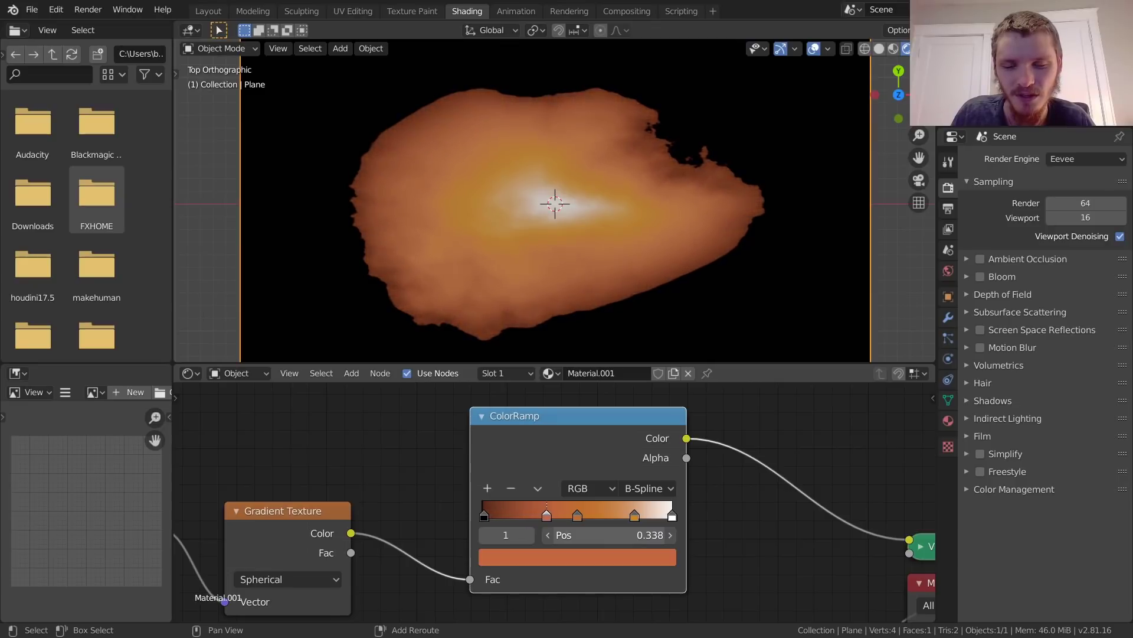
pyautogui.moveTo(609, 535)
pyautogui.keyDown('shift'); pyautogui.mouseDown()
pyautogui.moveTo(594, 535)
pyautogui.moveTo(618, 535)
pyautogui.mouseUp(); pyautogui.keyUp('shift')
pyautogui.click(483, 536)
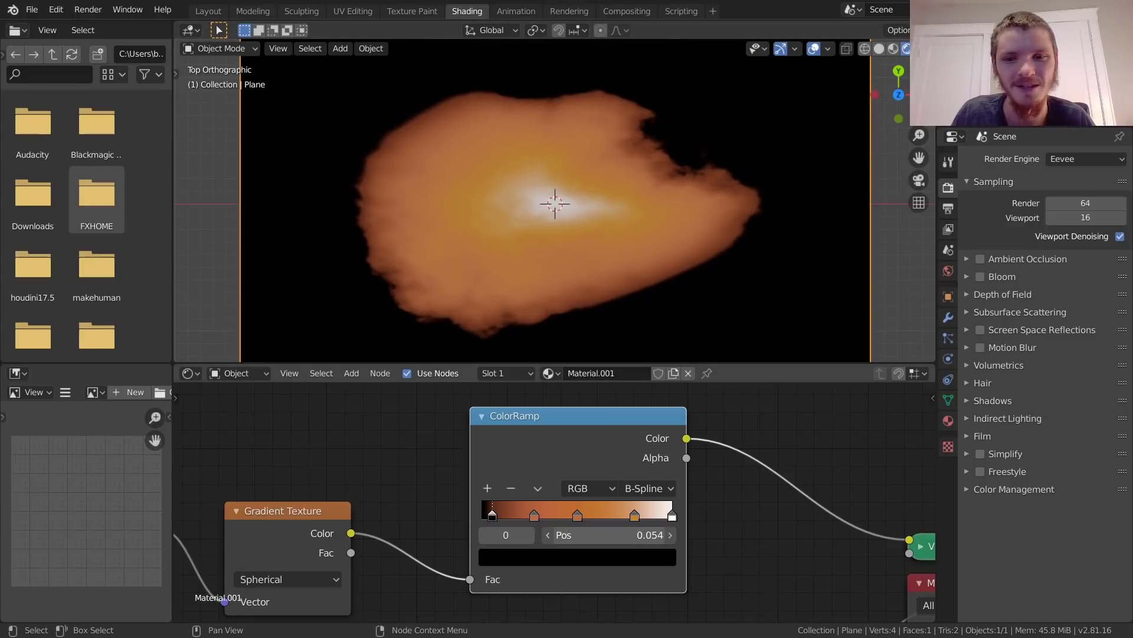
pyautogui.moveTo(640, 535); pyautogui.dragTo(664, 535)
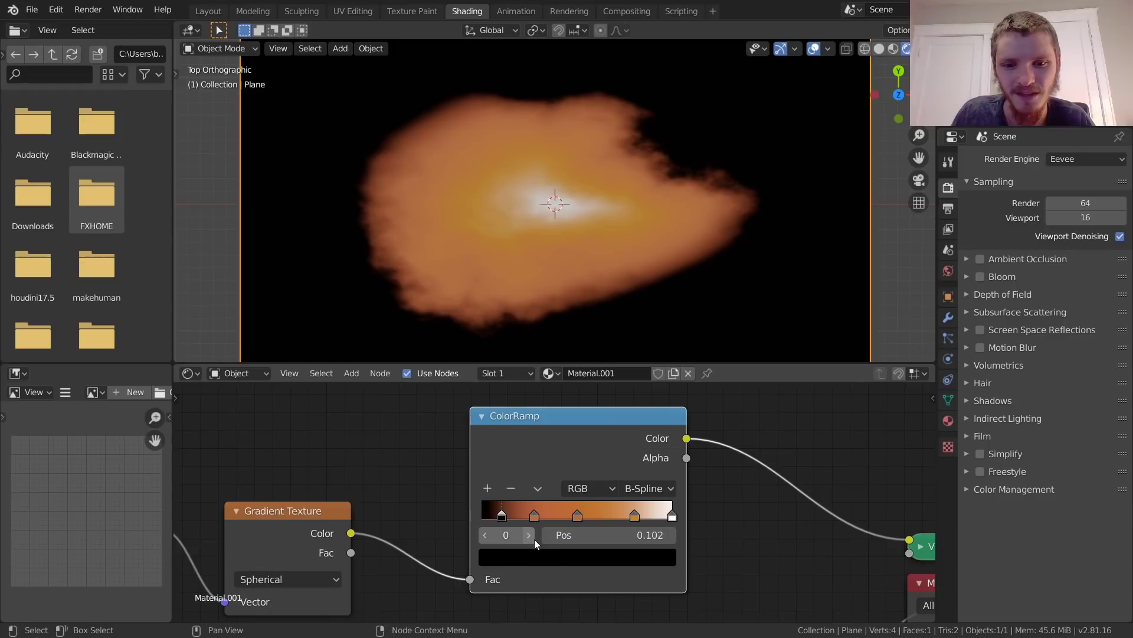
# - Rearrange the ColorRamp stops so the golden one sits near 0.49 and the orange one at 0.821, and check the flash from farther away
pyautogui.scroll(-1, 484, 261)
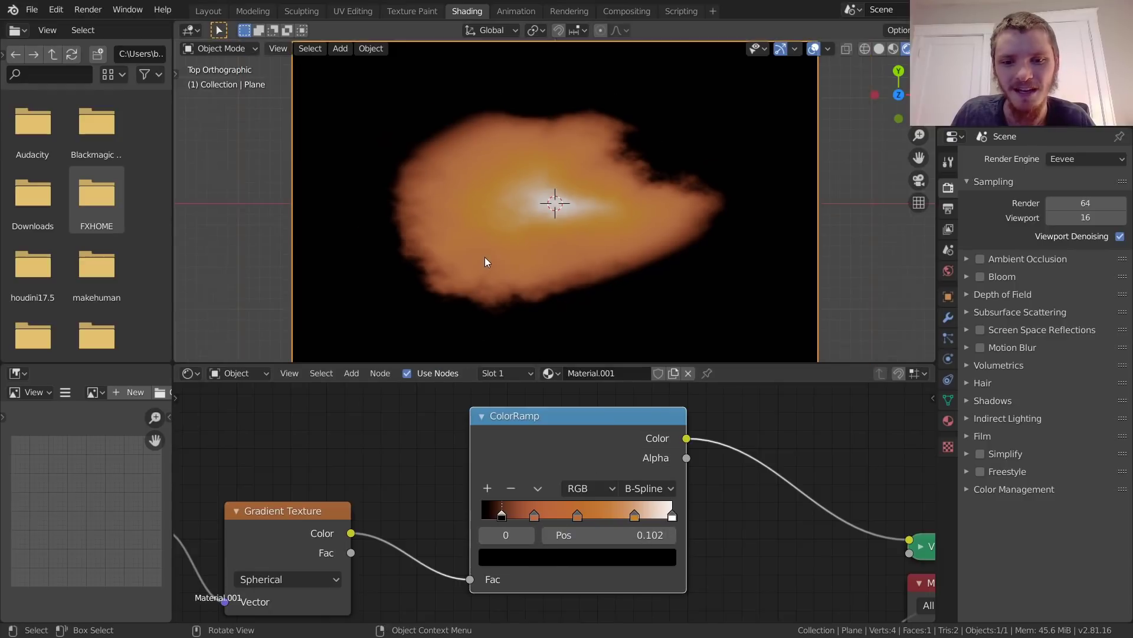
pyautogui.click(530, 539)
pyautogui.click(555, 556)
pyautogui.moveTo(538, 411)
pyautogui.mouseDown()
pyautogui.moveTo(550, 410)
pyautogui.moveTo(535, 404)
pyautogui.mouseUp()
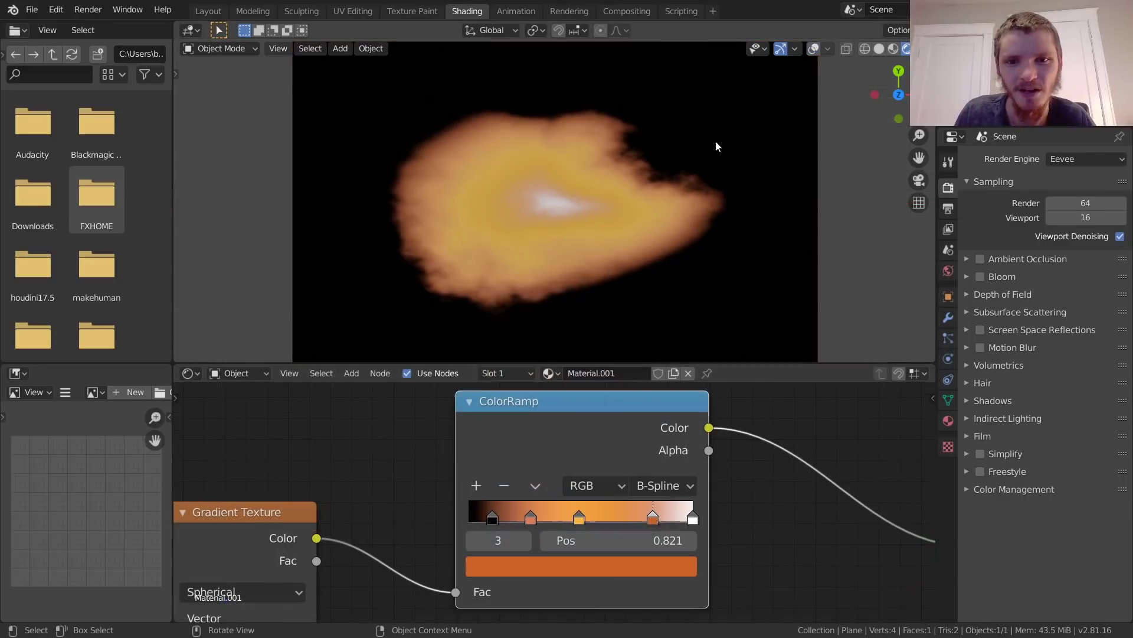
pyautogui.scroll(-3, 693, 170)
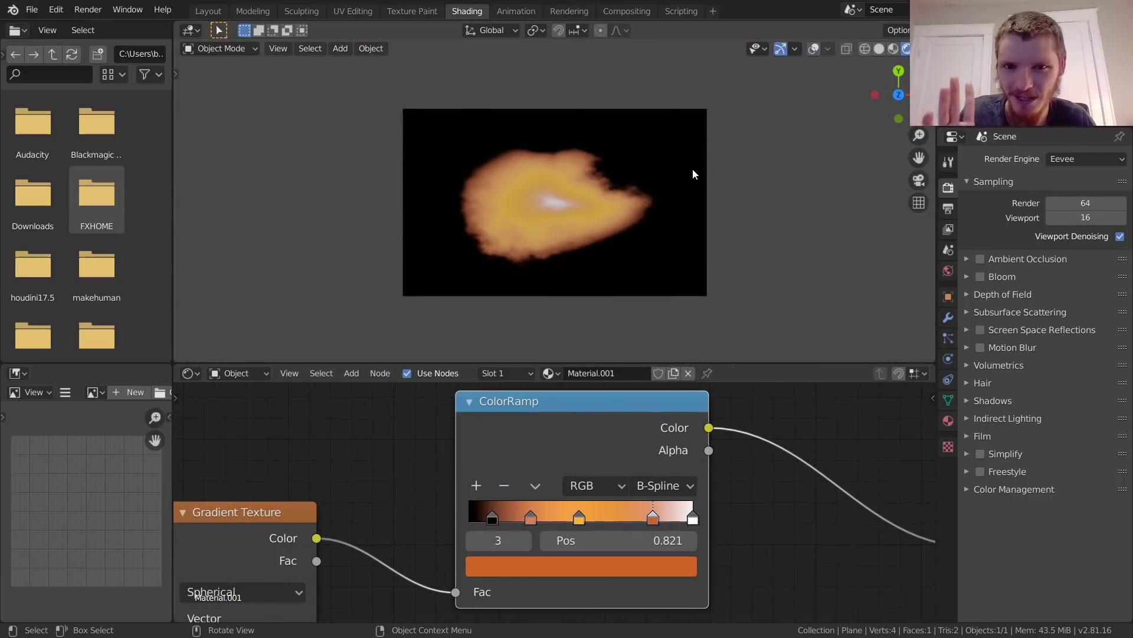
# - Insert a Math node set to Multiply between the Gradient Texture and the ColorRamp, making room between them
pyautogui.moveTo(588, 416); pyautogui.dragTo(696, 424)
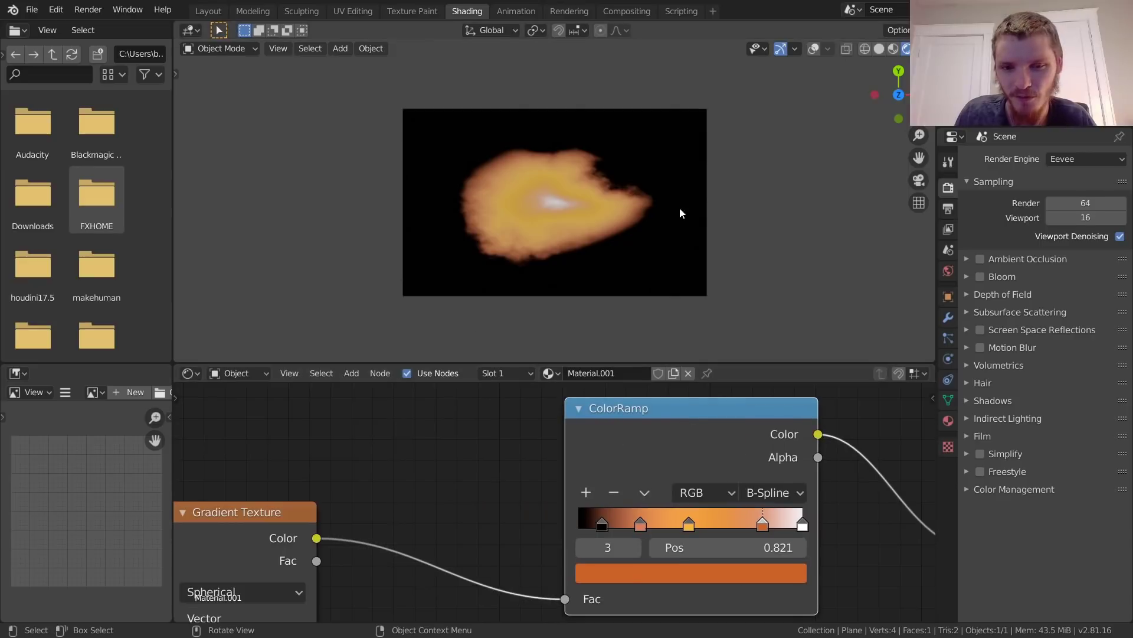
pyautogui.moveTo(232, 556); pyautogui.dragTo(360, 542, button='middle')
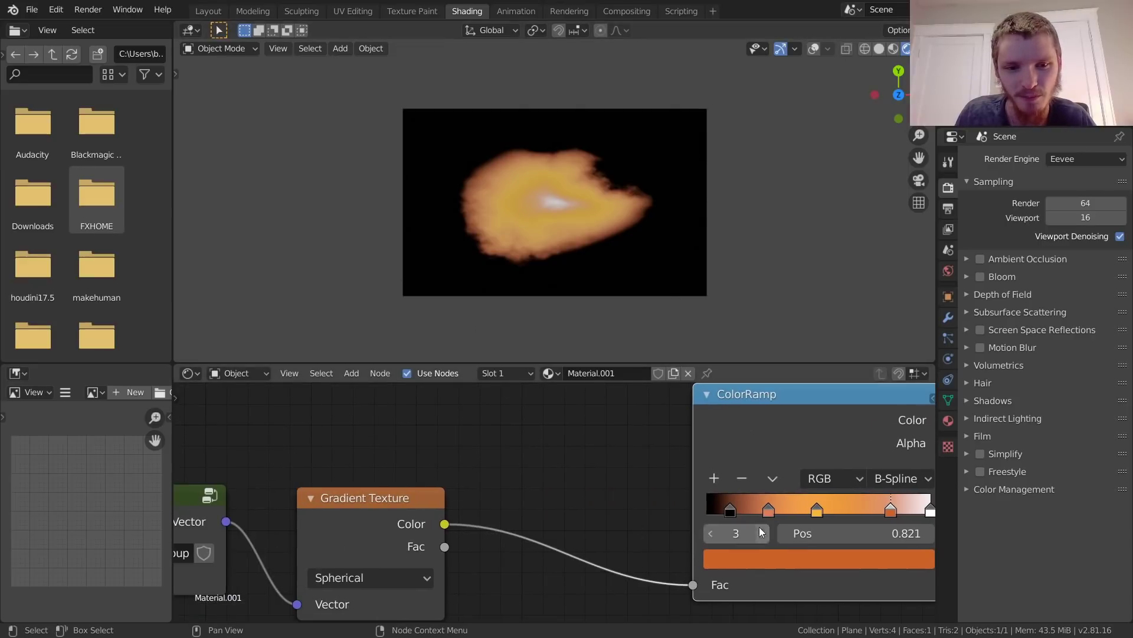
pyautogui.hotkey('shift', 'a')
pyautogui.write('math')
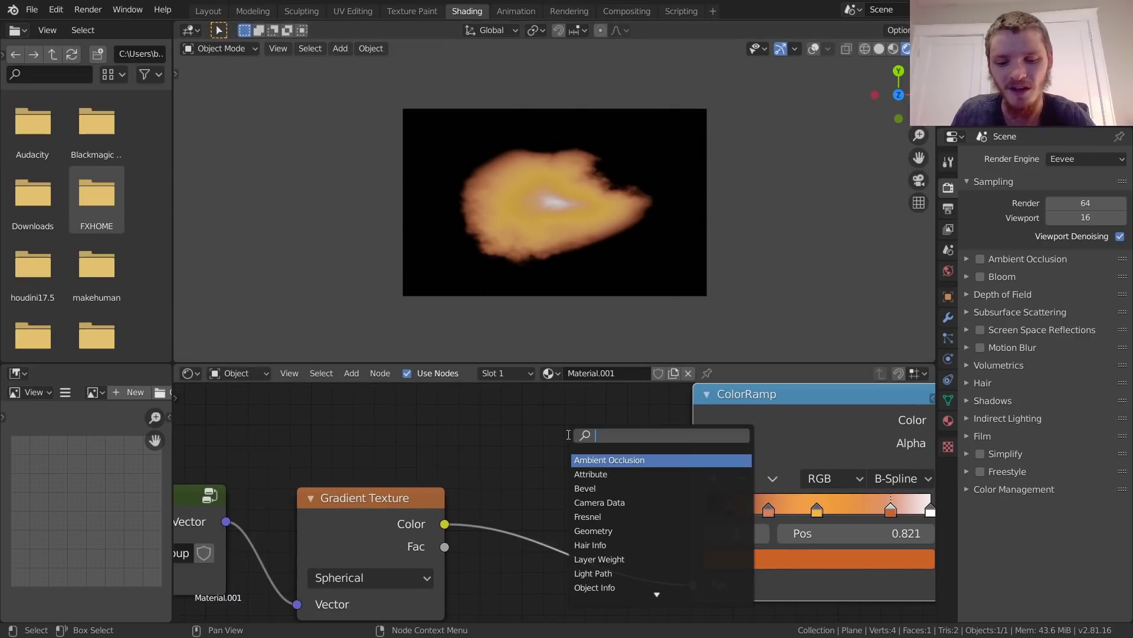
pyautogui.press('Return')
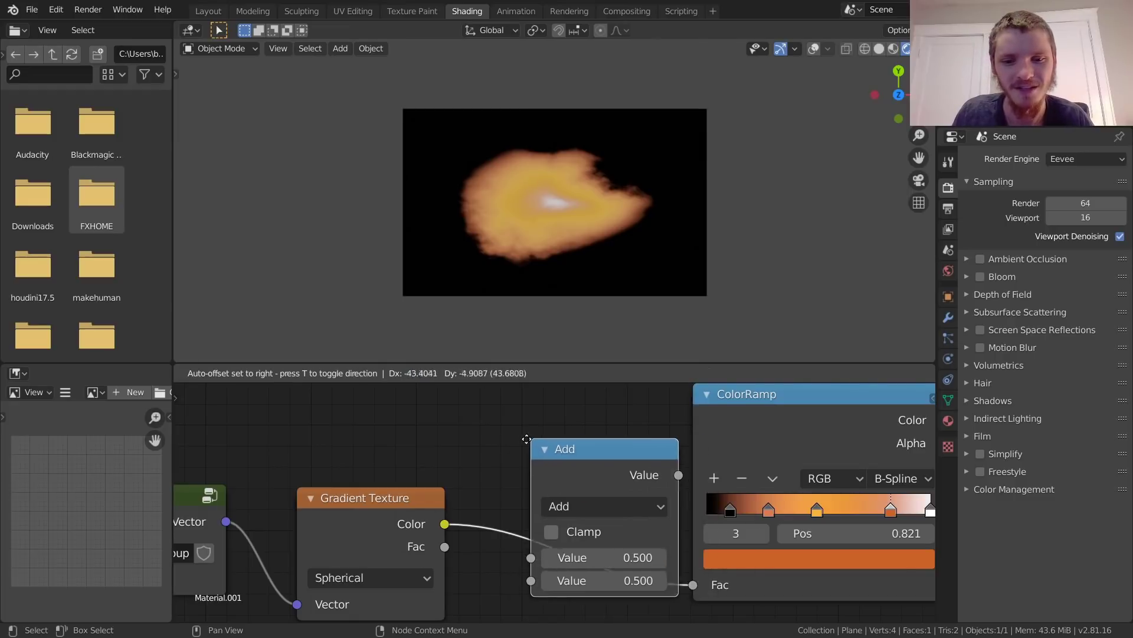
pyautogui.click(587, 520)
pyautogui.click(583, 510)
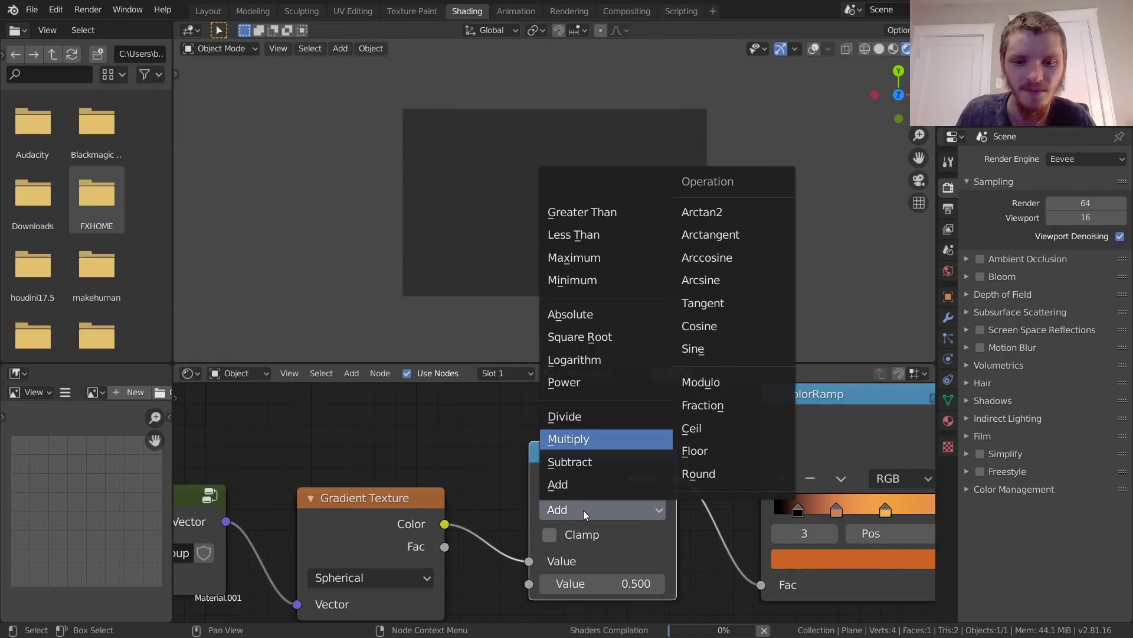
pyautogui.click(568, 439)
# - Test the Multiply node's second value at 1 and about 4.01, and settle on 0.820
pyautogui.moveTo(608, 516); pyautogui.dragTo(560, 499, button='middle')
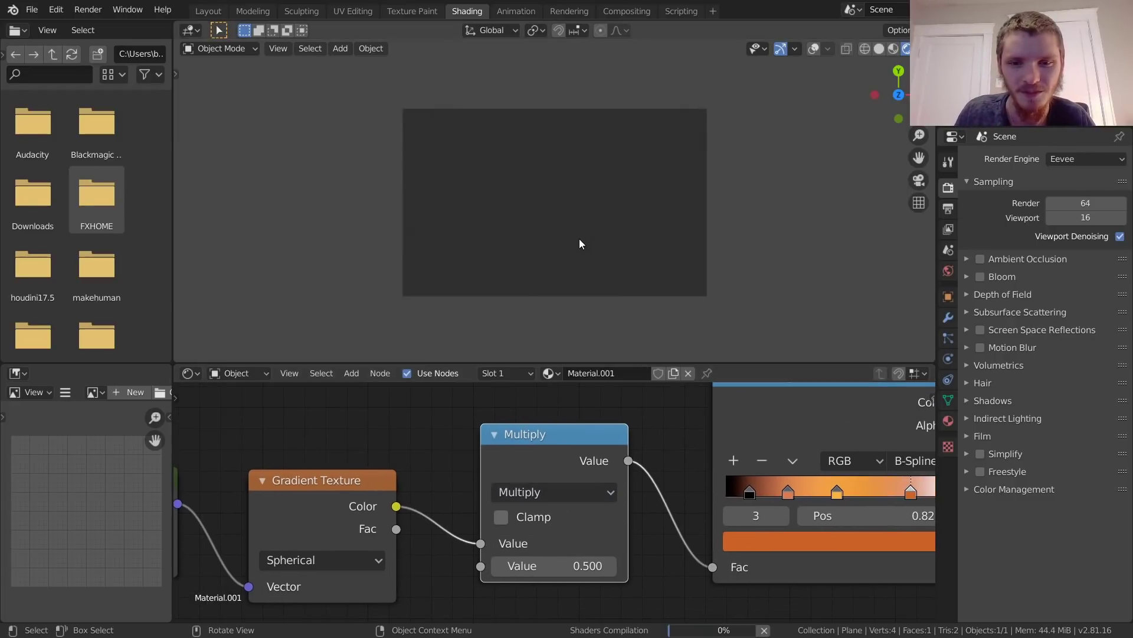
pyautogui.click(554, 565)
pyautogui.write('1')
pyautogui.press('Return')
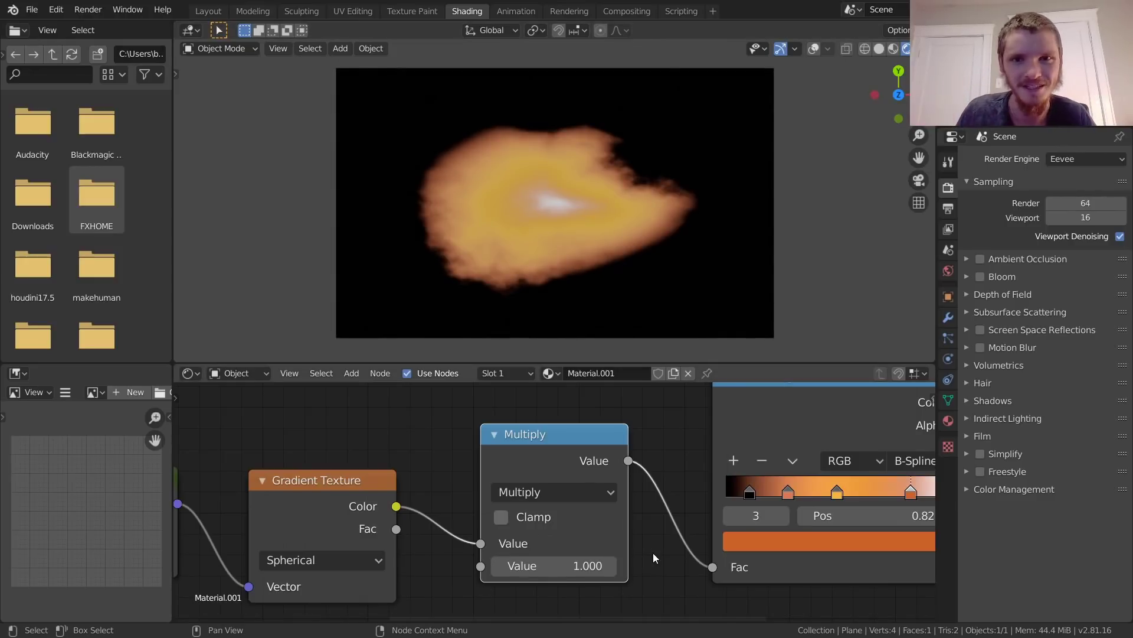
pyautogui.moveTo(589, 566); pyautogui.dragTo(766, 566)
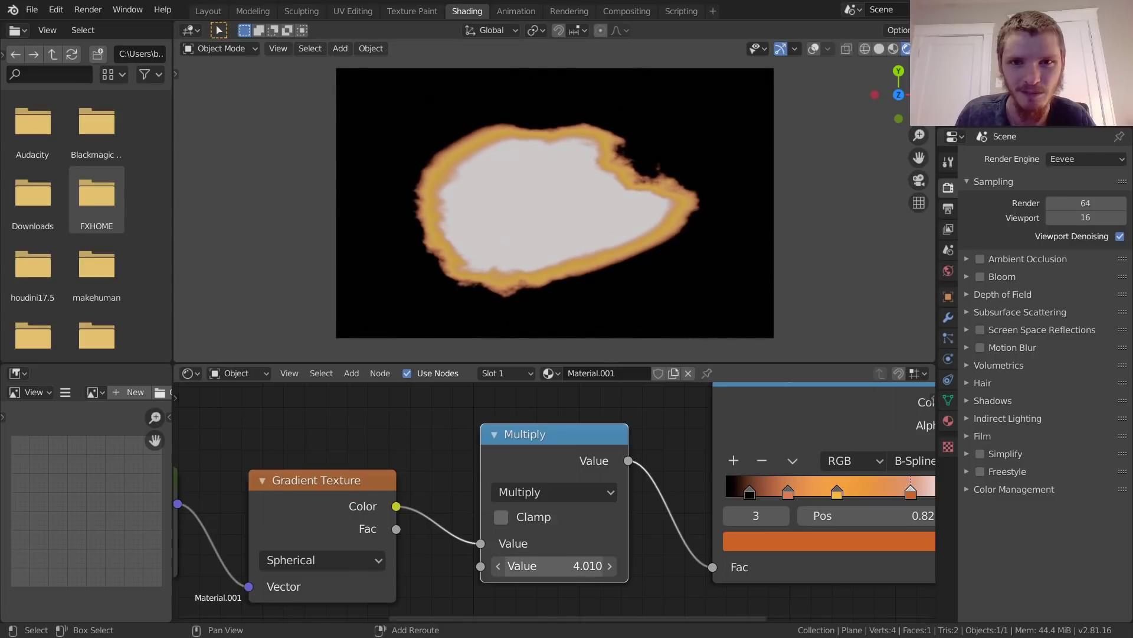
pyautogui.moveTo(583, 531); pyautogui.dragTo(609, 517, button='middle')
pyautogui.moveTo(537, 560); pyautogui.dragTo(345, 561)
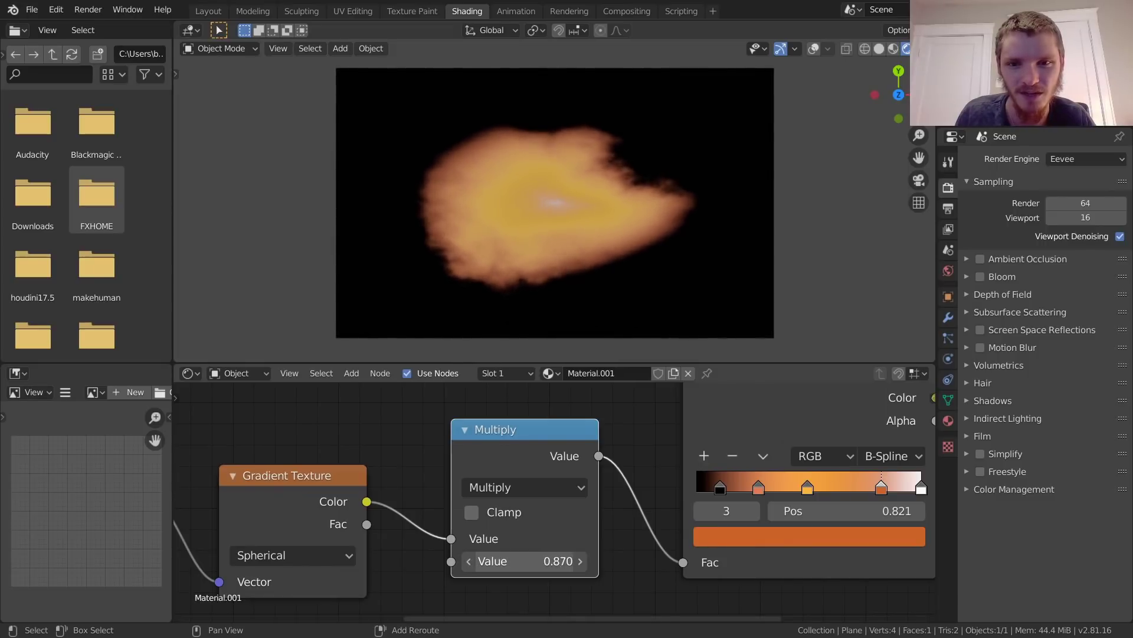
# - Set the position of the ColorRamp's orange stop to 0.739
pyautogui.moveTo(634, 538); pyautogui.dragTo(513, 538, button='middle')
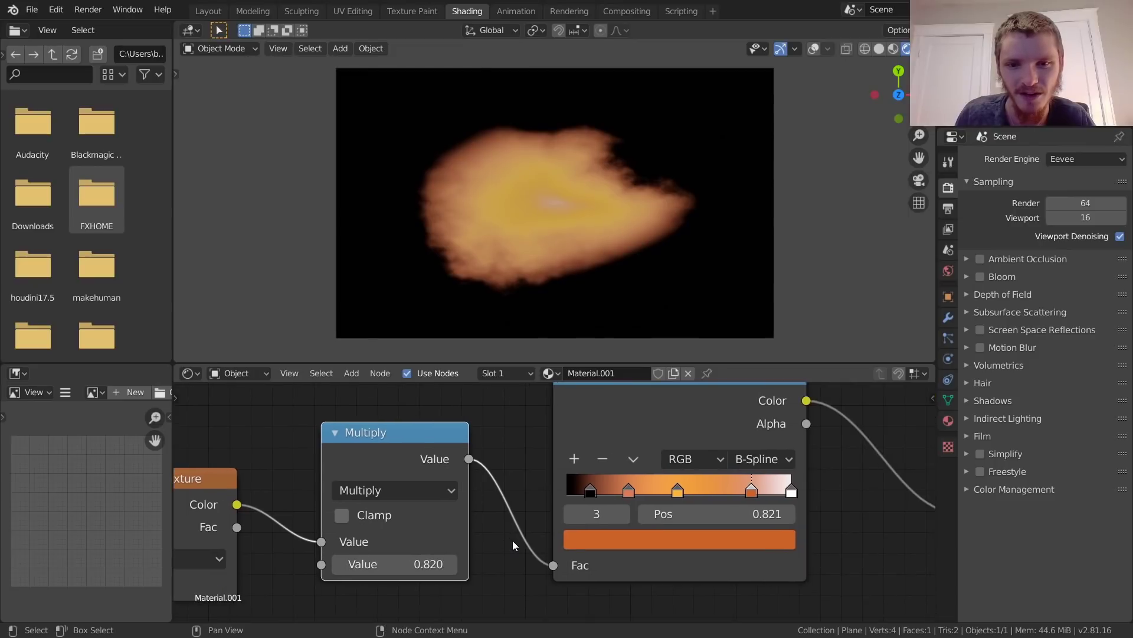
pyautogui.click(622, 514)
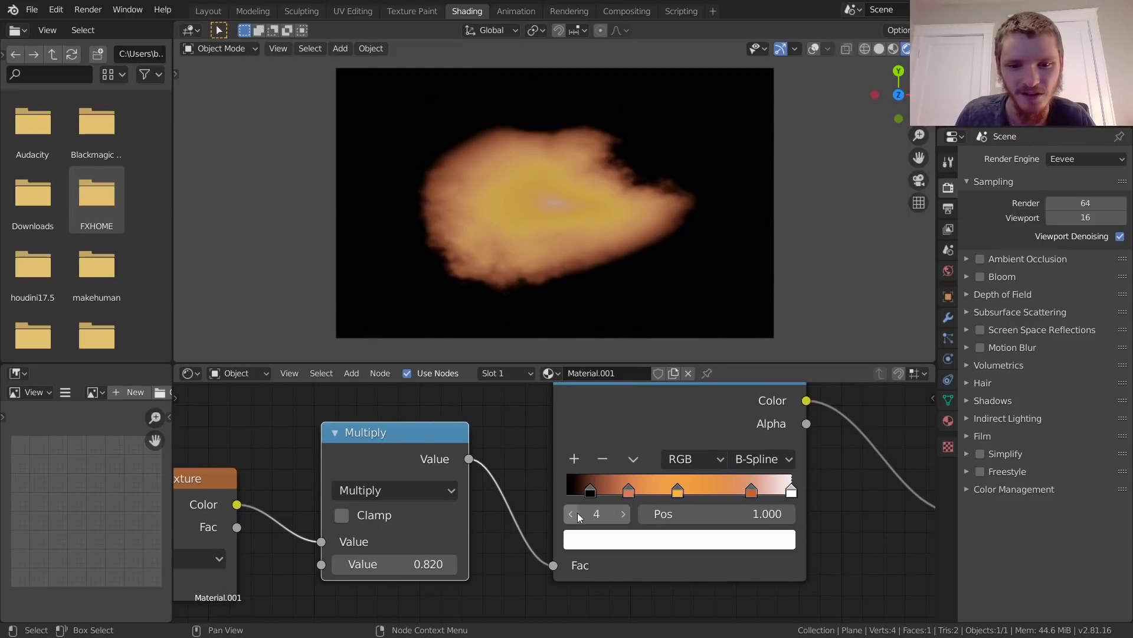
pyautogui.click(576, 514)
pyautogui.moveTo(717, 510)
pyautogui.mouseDown()
pyautogui.moveTo(667, 510)
pyautogui.moveTo(686, 511)
pyautogui.mouseUp()
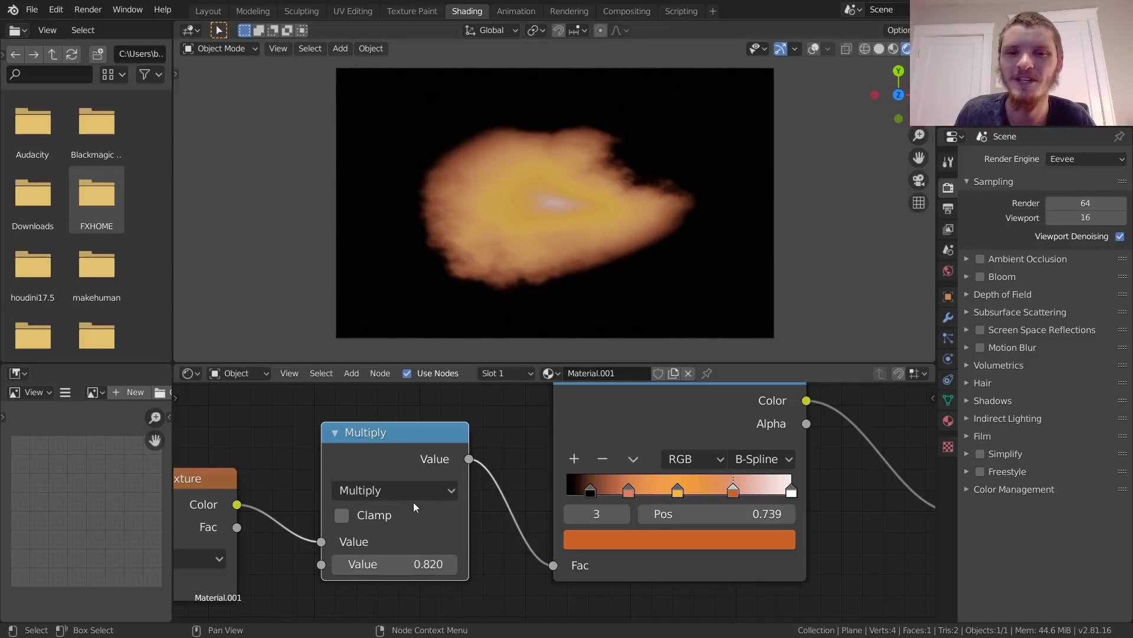
# - Try the Multiply node's value at 0.890 and undo the change
pyautogui.moveTo(401, 564); pyautogui.dragTo(447, 568)
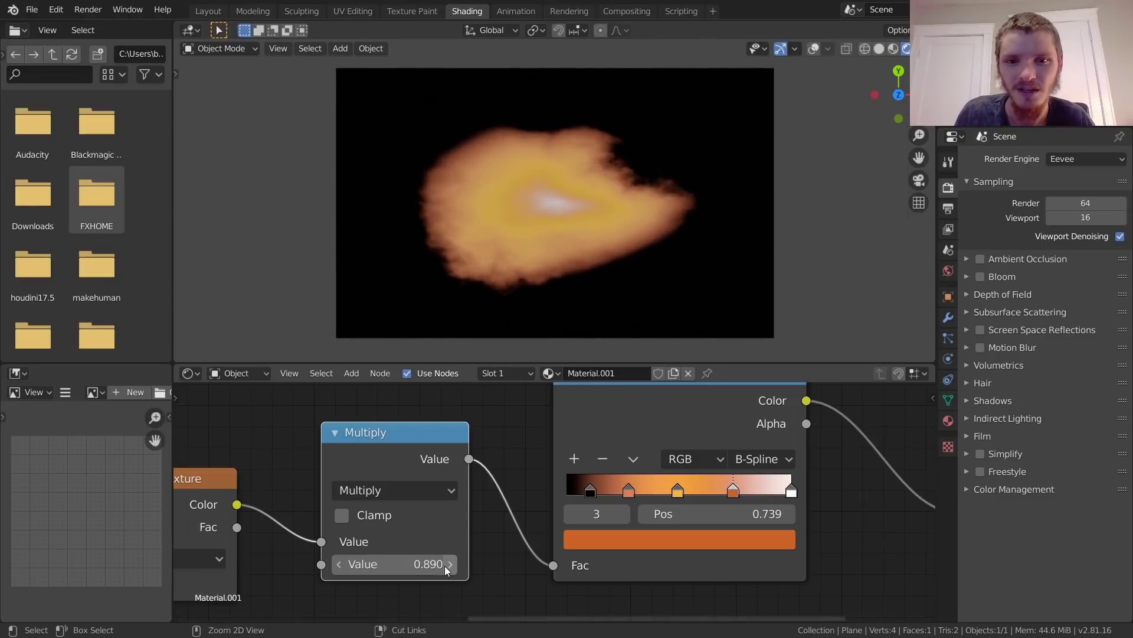
pyautogui.hotkey('ctrl', 'z')
# - Review the complete node chain and look inside the node group that distorts the coordinates
pyautogui.scroll(-7, 531, 519)
pyautogui.moveTo(327, 507); pyautogui.dragTo(855, 455, button='middle')
pyautogui.scroll(-5, 855, 456)
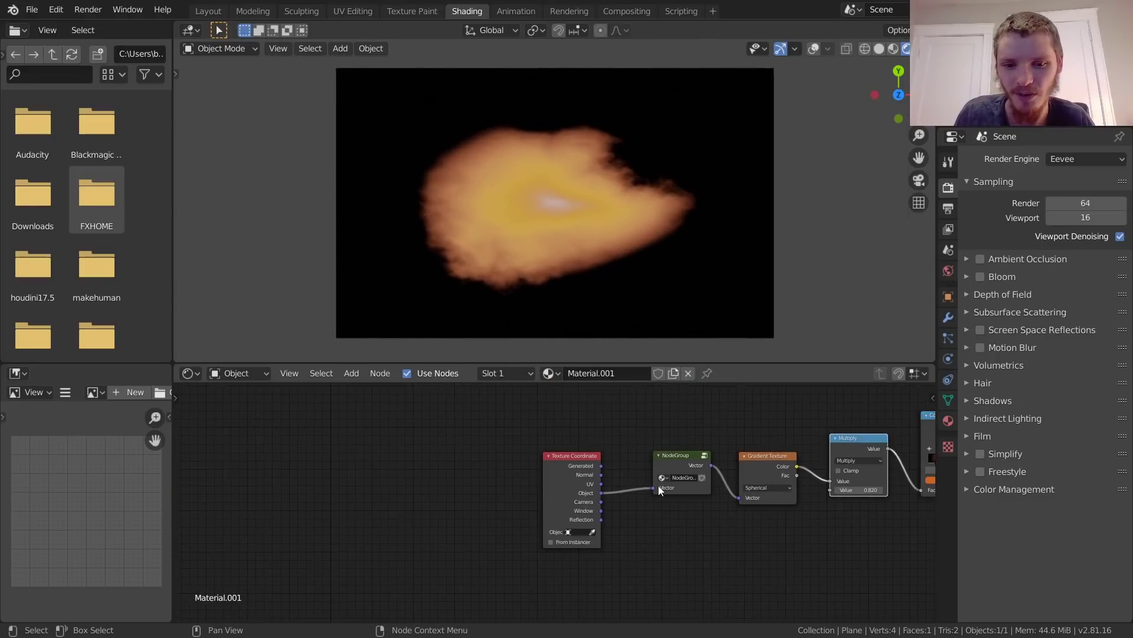
pyautogui.moveTo(657, 485); pyautogui.dragTo(375, 486, button='middle')
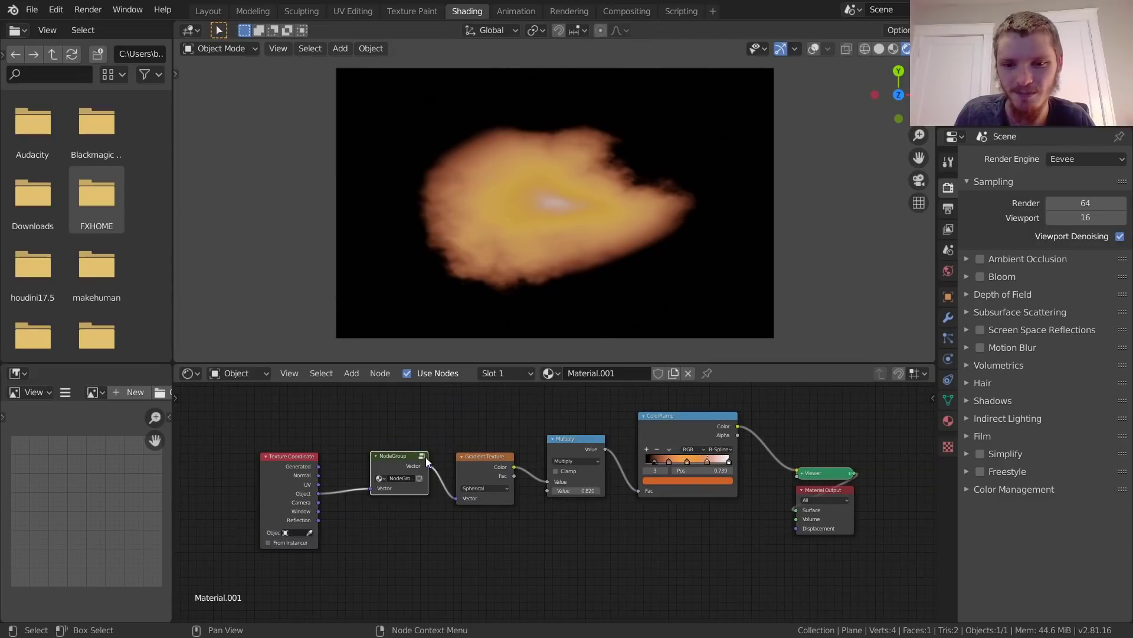
pyautogui.click(423, 456)
pyautogui.click(885, 372)
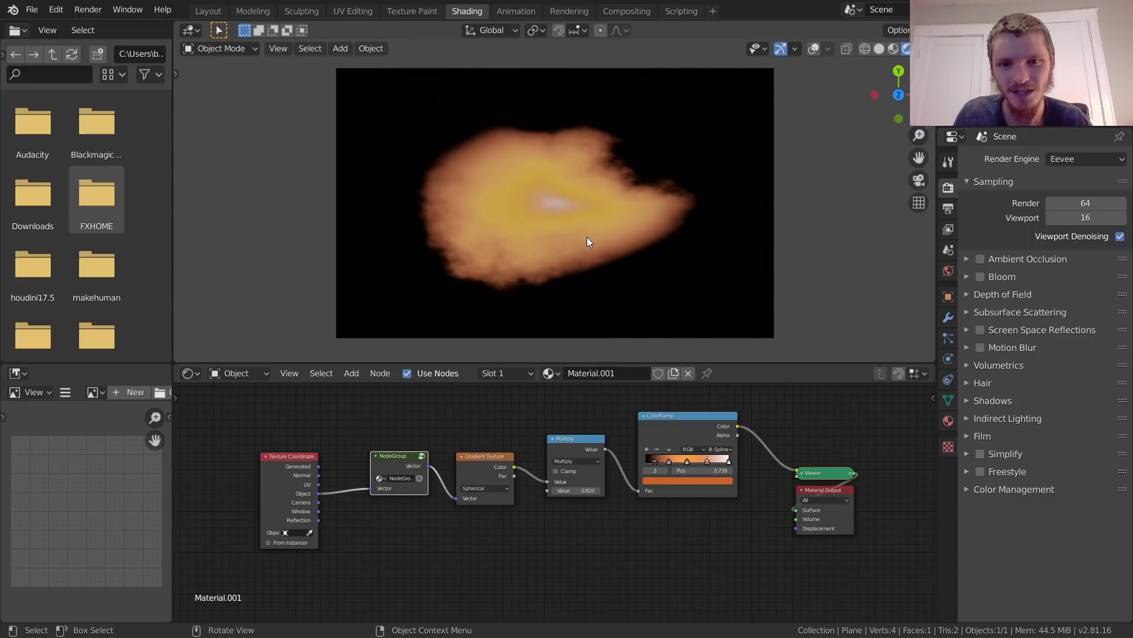
# - Turn the viewport overlays back on and add a camera to the scene
pyautogui.moveTo(587, 236); pyautogui.dragTo(814, 69, button='middle')
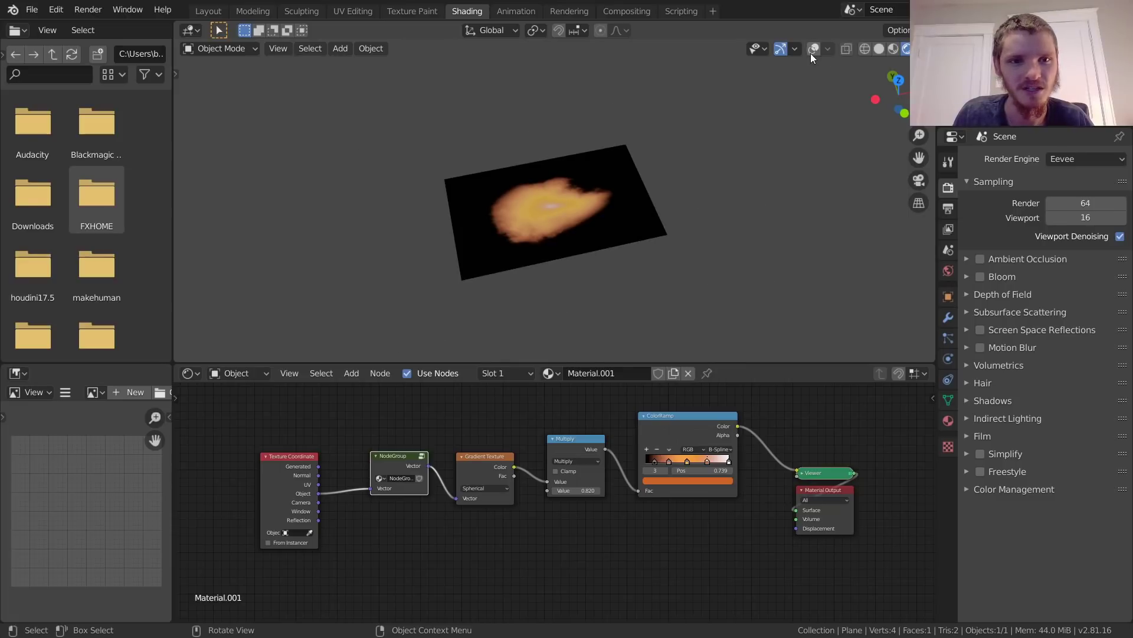
pyautogui.click(813, 49)
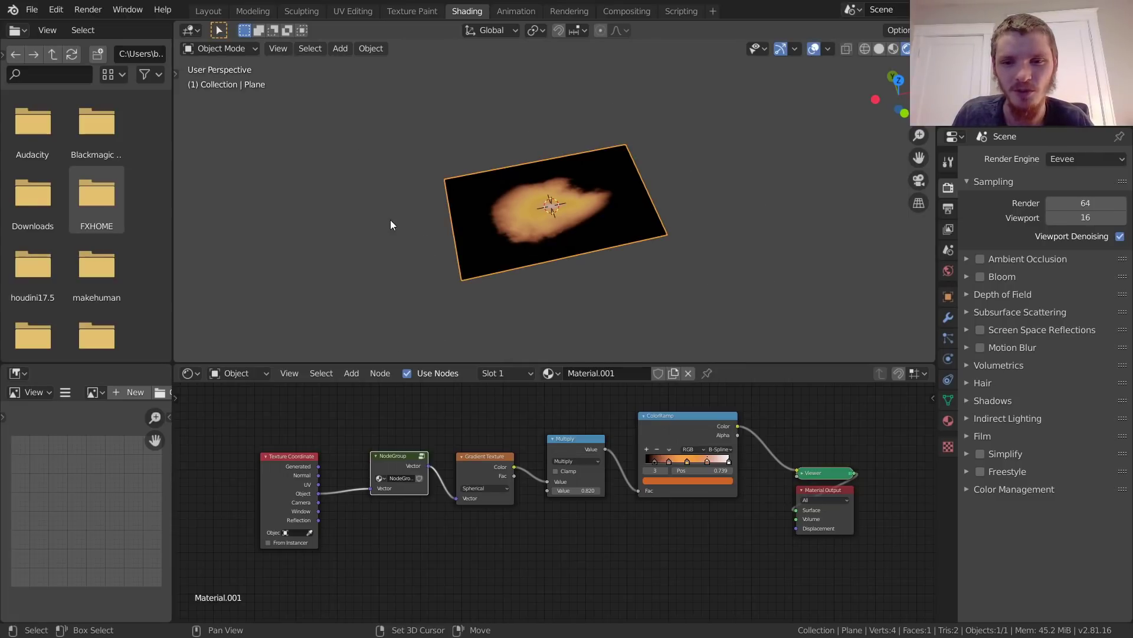
pyautogui.hotkey('shift', 'a')
pyautogui.click(365, 420)
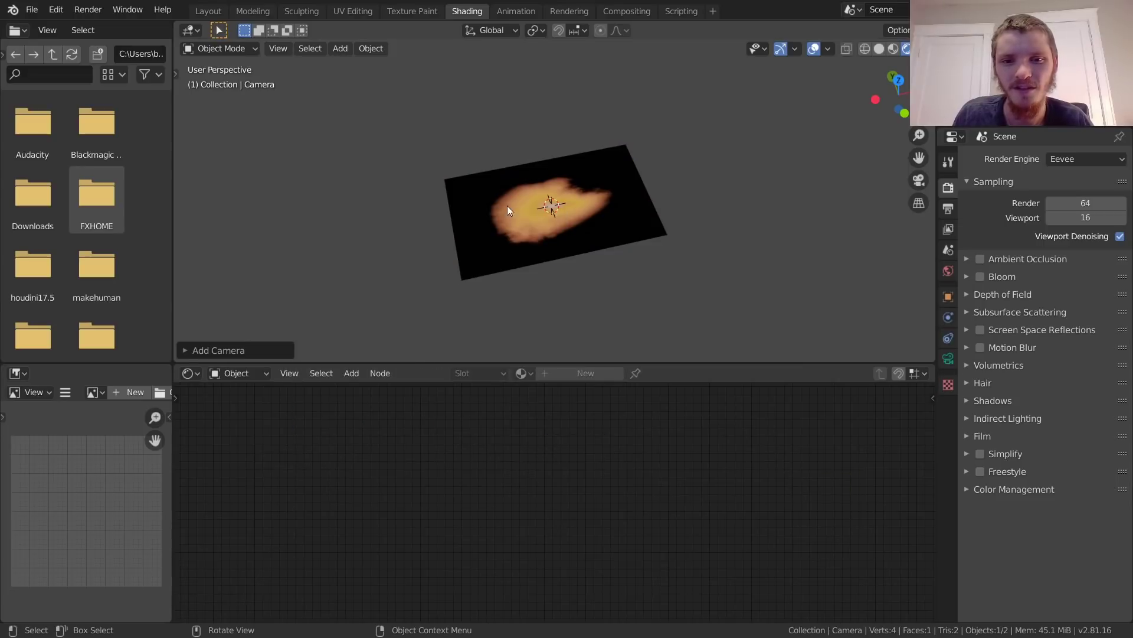
# - Raise the camera along Z to about 2.61 m and set its X, Y and Z rotation to 0°
pyautogui.moveTo(508, 205); pyautogui.dragTo(555, 211, button='middle')
pyautogui.press('g')
pyautogui.press('z')
pyautogui.click(560, 137)
pyautogui.press('n')
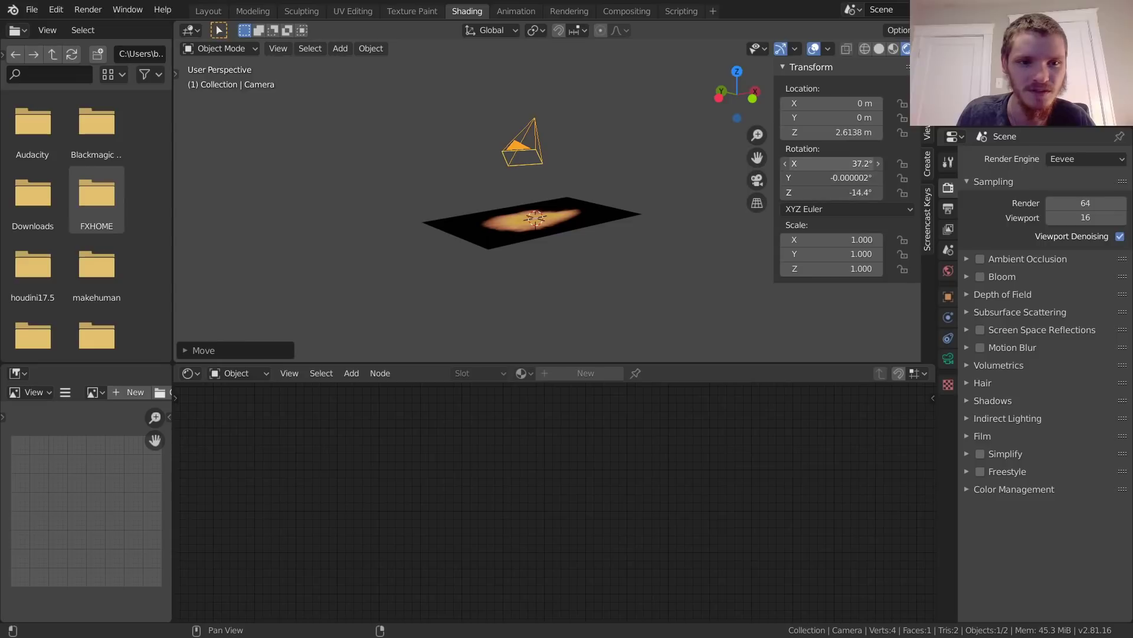
pyautogui.moveTo(846, 164); pyautogui.dragTo(846, 192)
pyautogui.write('0')
pyautogui.press('Return')
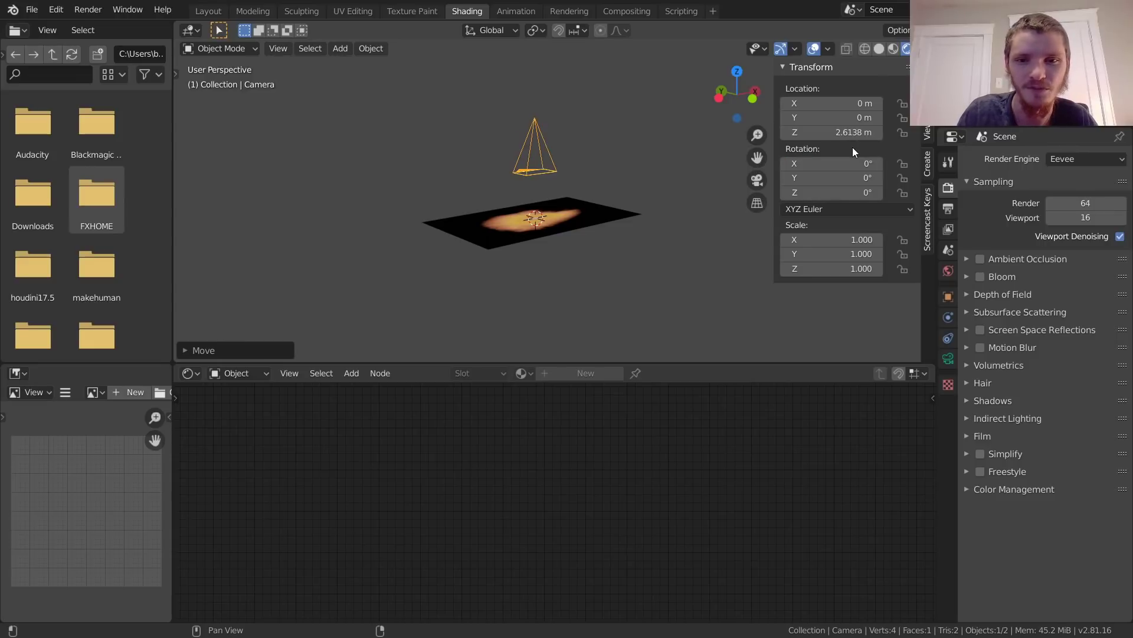
# - Look through the camera and raise its Z location to about 5.73 m so the whole flash fits the frame
pyautogui.click(756, 180)
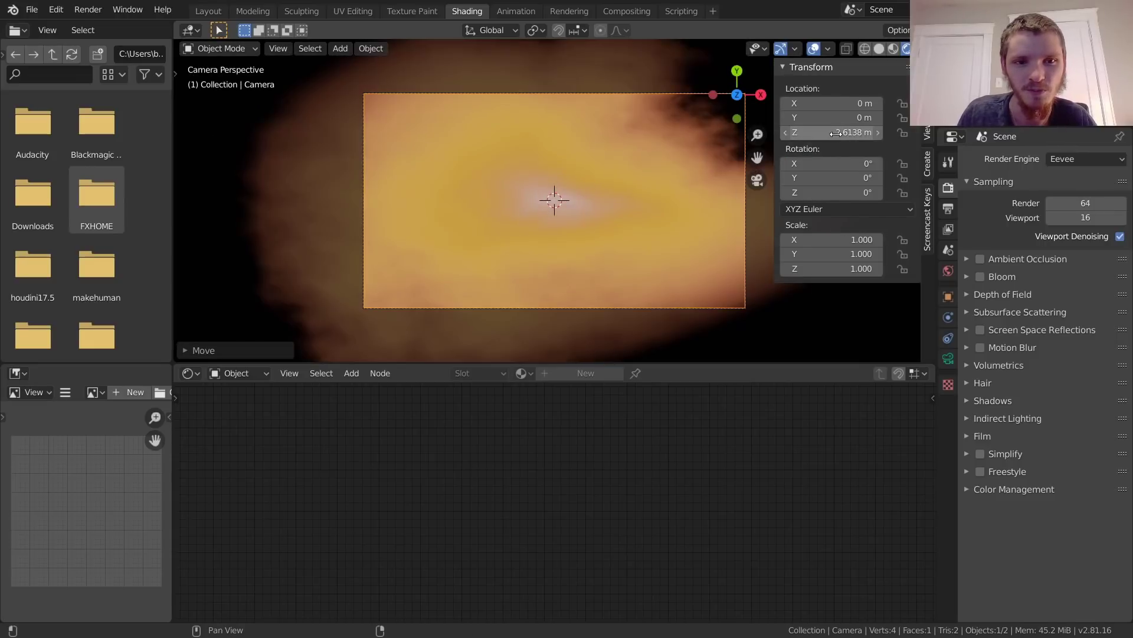
pyautogui.moveTo(833, 132); pyautogui.dragTo(901, 132)
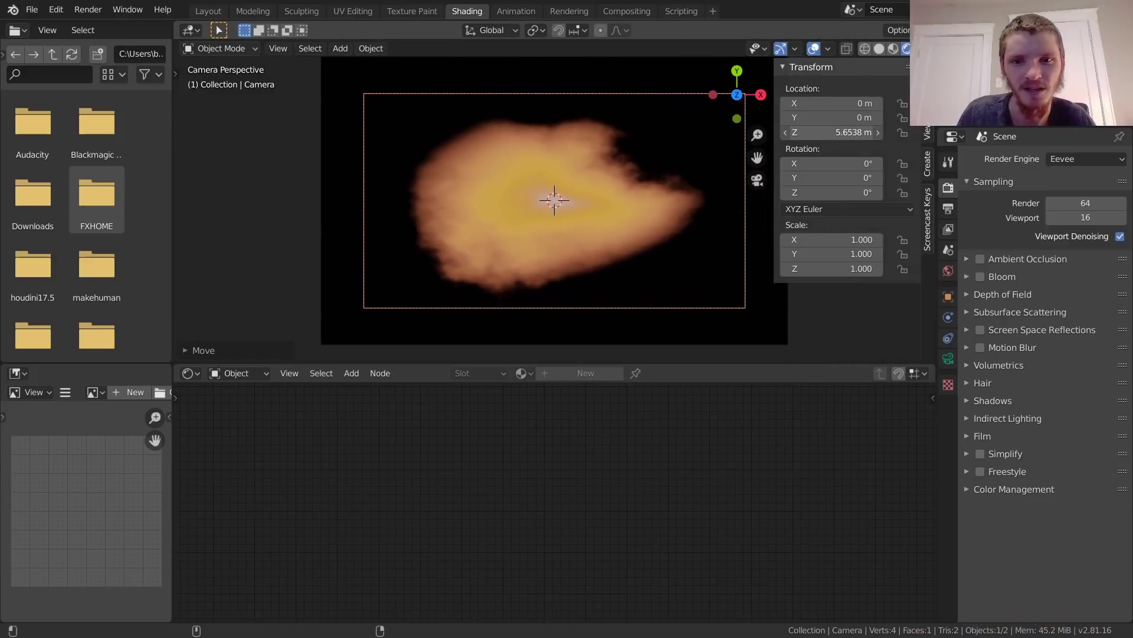
pyautogui.scroll(1, 678, 168)
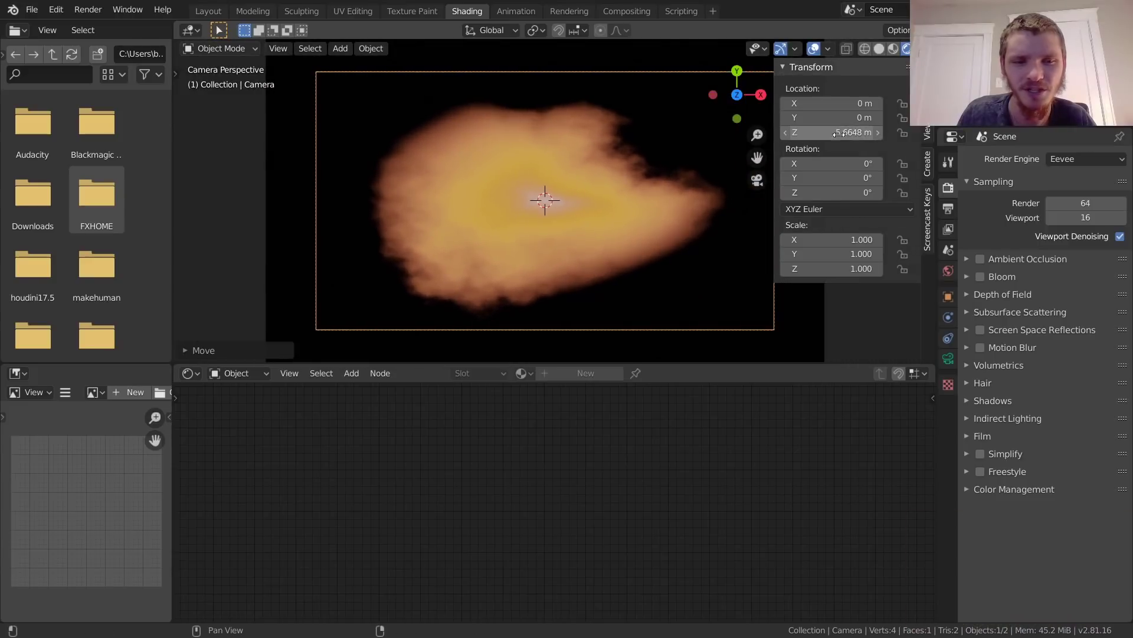
pyautogui.moveTo(850, 133); pyautogui.dragTo(853, 132)
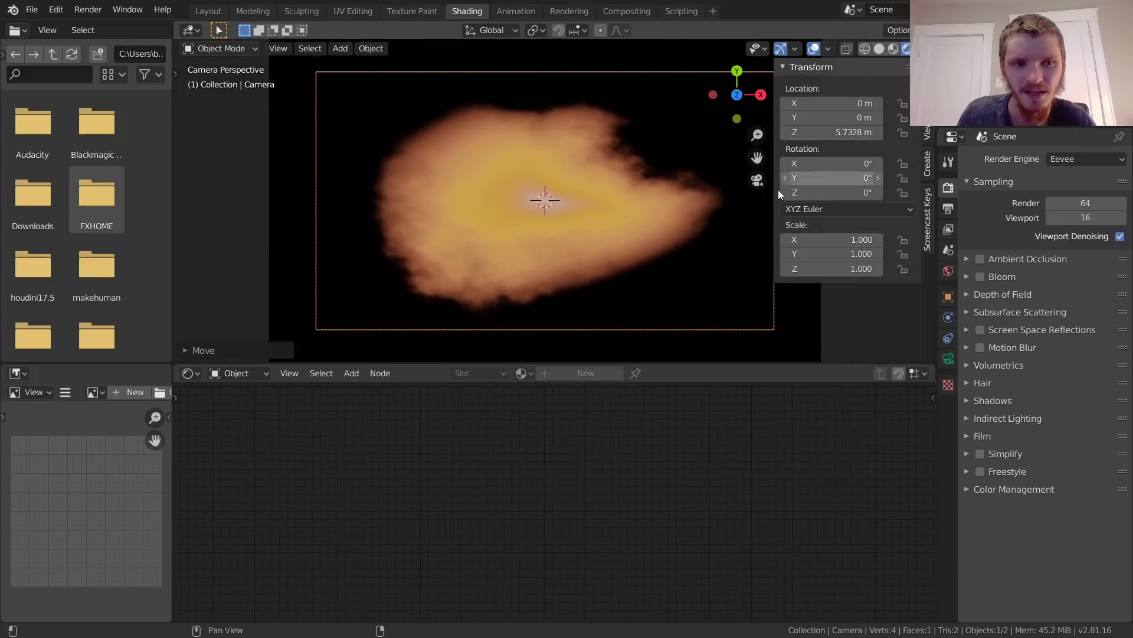
# - Render the flash and save the image to the Desktop as save.png
pyautogui.press('F12')
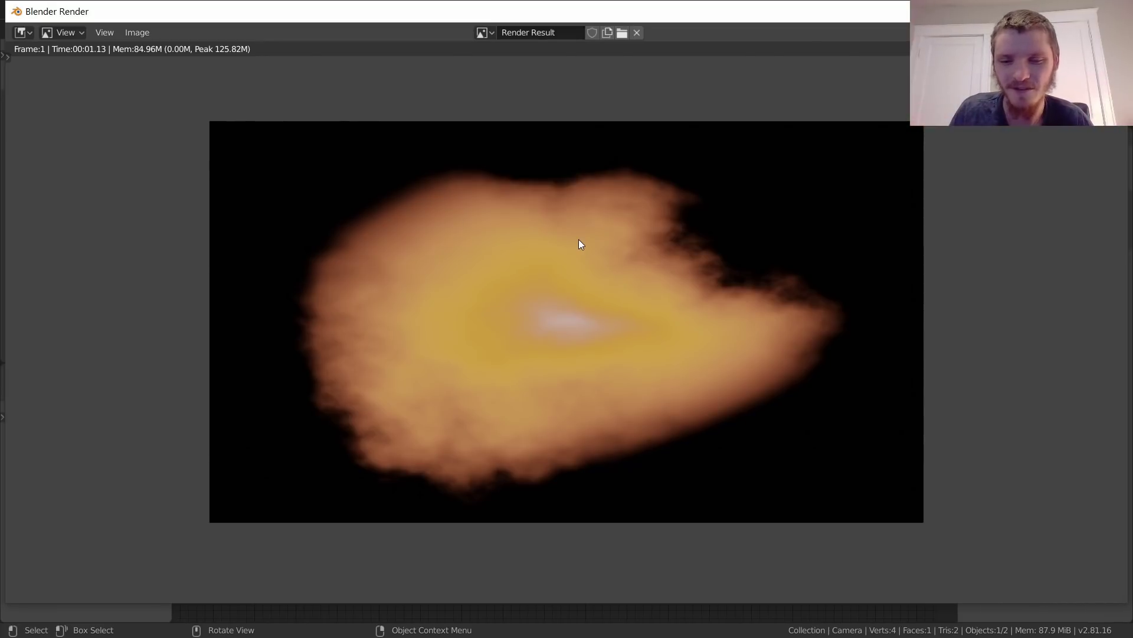
pyautogui.hotkey('shift', 'alt', 's')
pyautogui.click(227, 230)
pyautogui.click(396, 548)
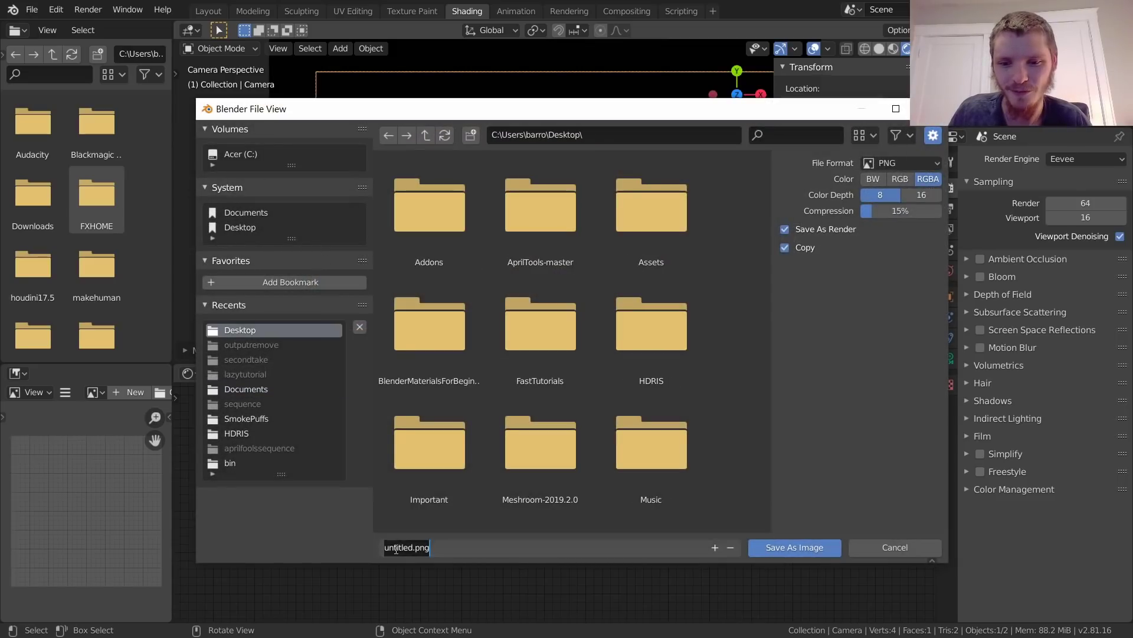
pyautogui.write('stars')
pyautogui.press('Return')
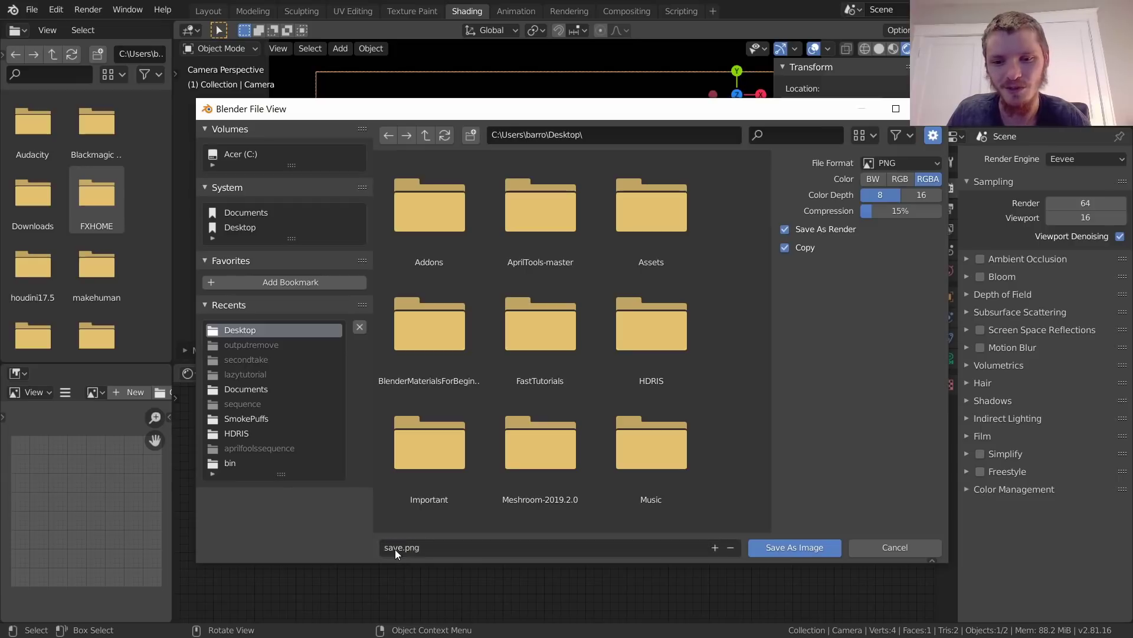
pyautogui.press('Return')
pyautogui.click(1114, 17)
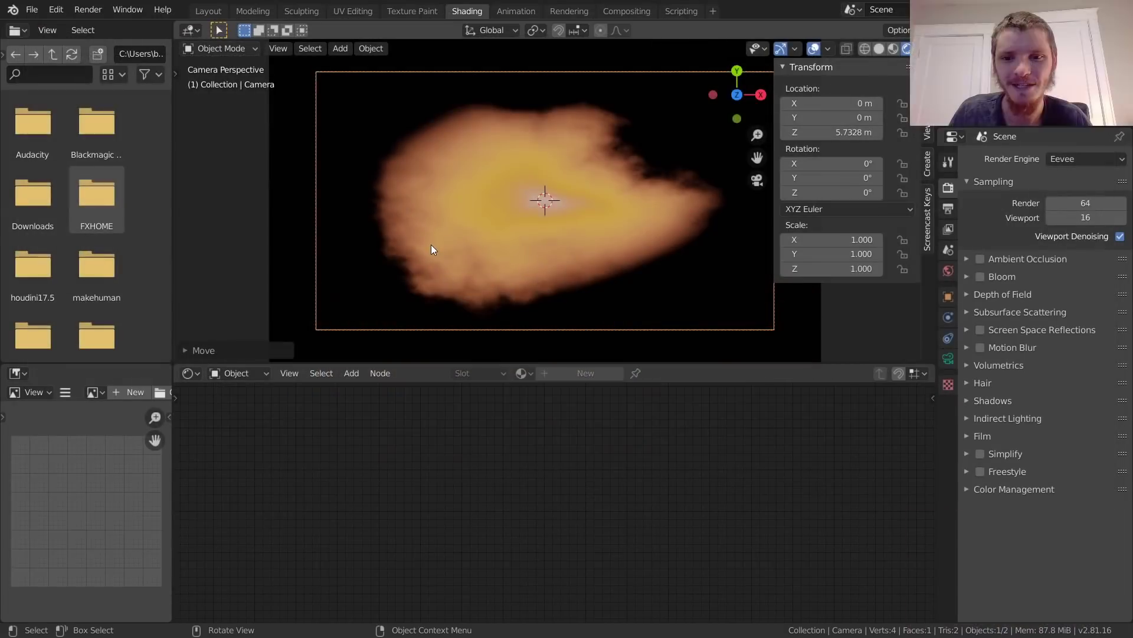
# - Show the desktop, move the save image's icon to an empty area, and view the saved render in Photos
pyautogui.press('q')
pyautogui.click(431, 242)
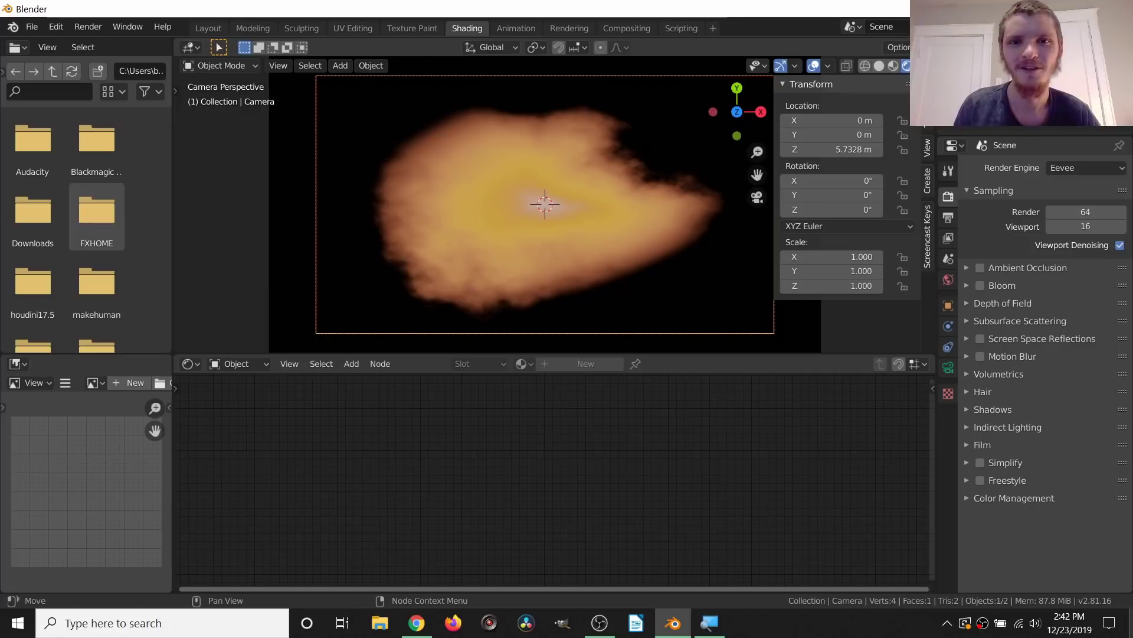
pyautogui.press('super+d')
pyautogui.moveTo(191, 314); pyautogui.dragTo(477, 169)
pyautogui.doubleClick(476, 167)
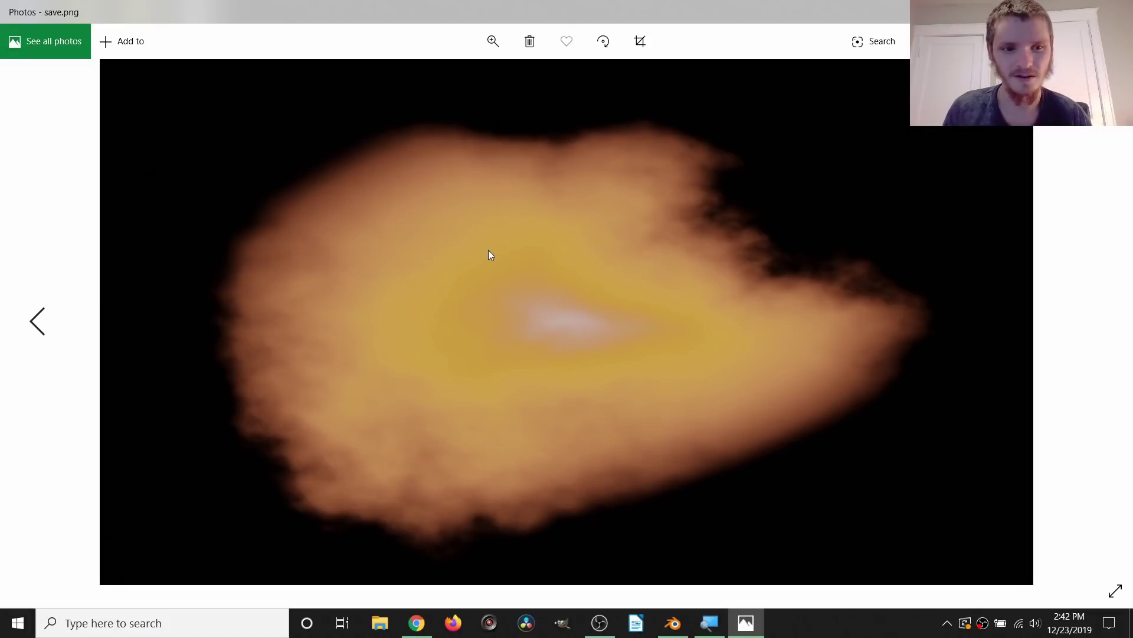
pyautogui.click(1118, 12)
# - View the muzzleflash1, muzzleflash2 and muzzleflash3 images in Photos for comparison, and close the viewer
pyautogui.click(589, 183)
pyautogui.doubleClick(589, 184)
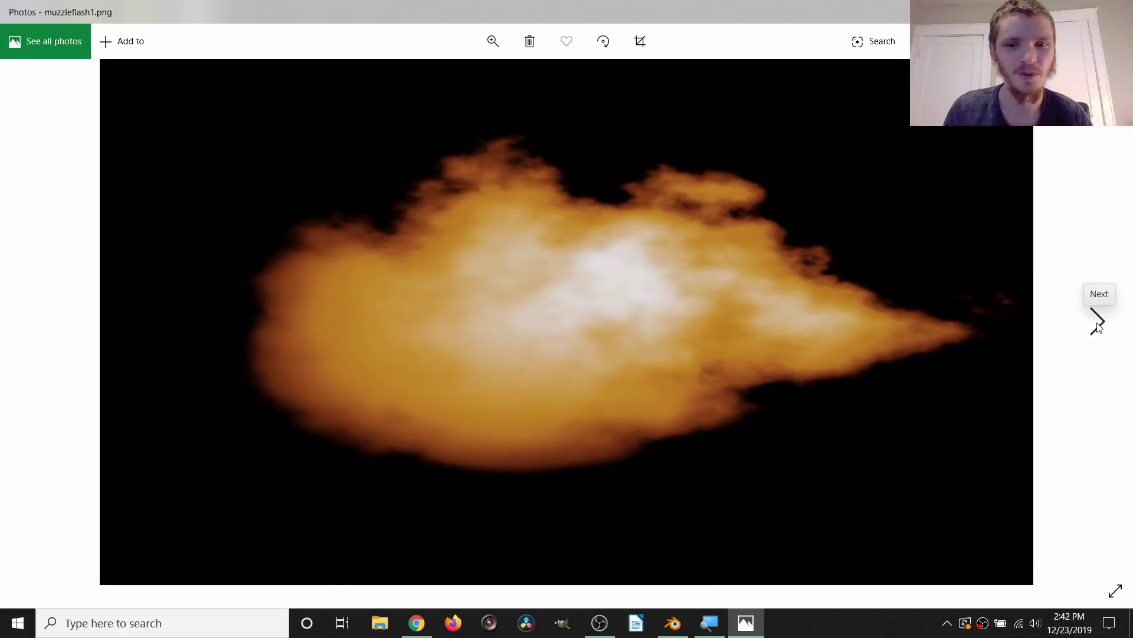
pyautogui.click(1097, 321)
pyautogui.click(1097, 322)
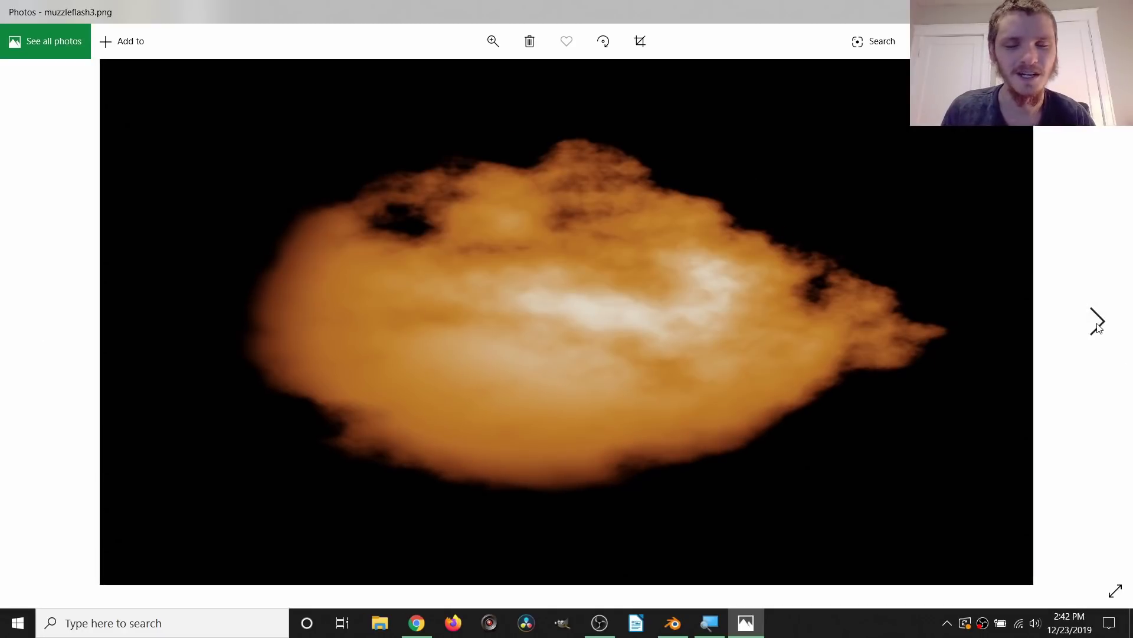
pyautogui.click(1124, 7)
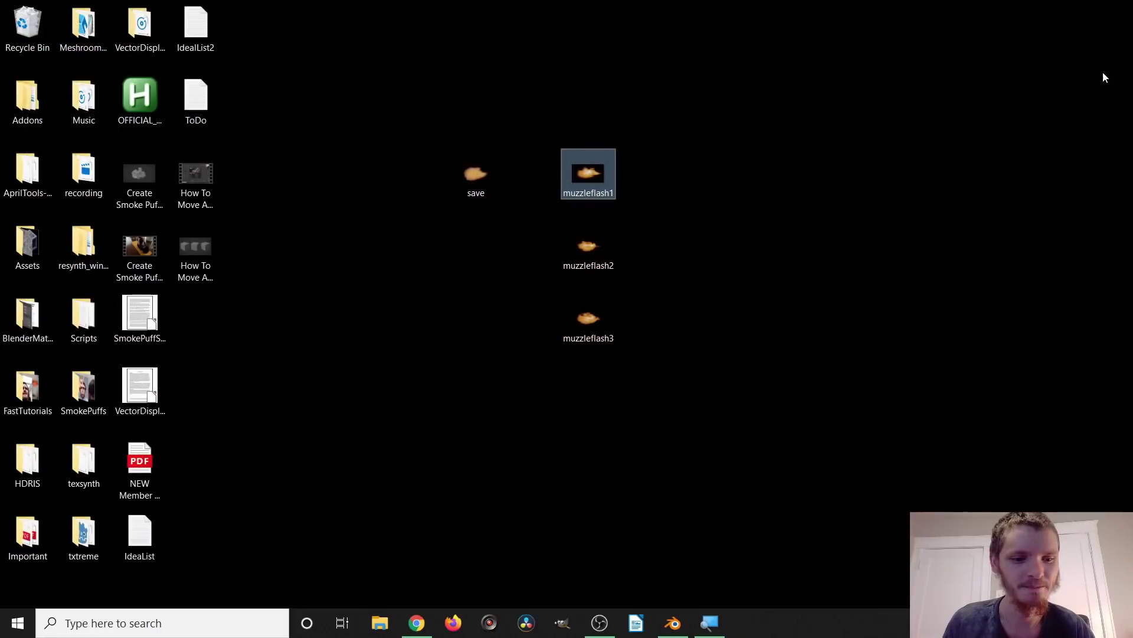